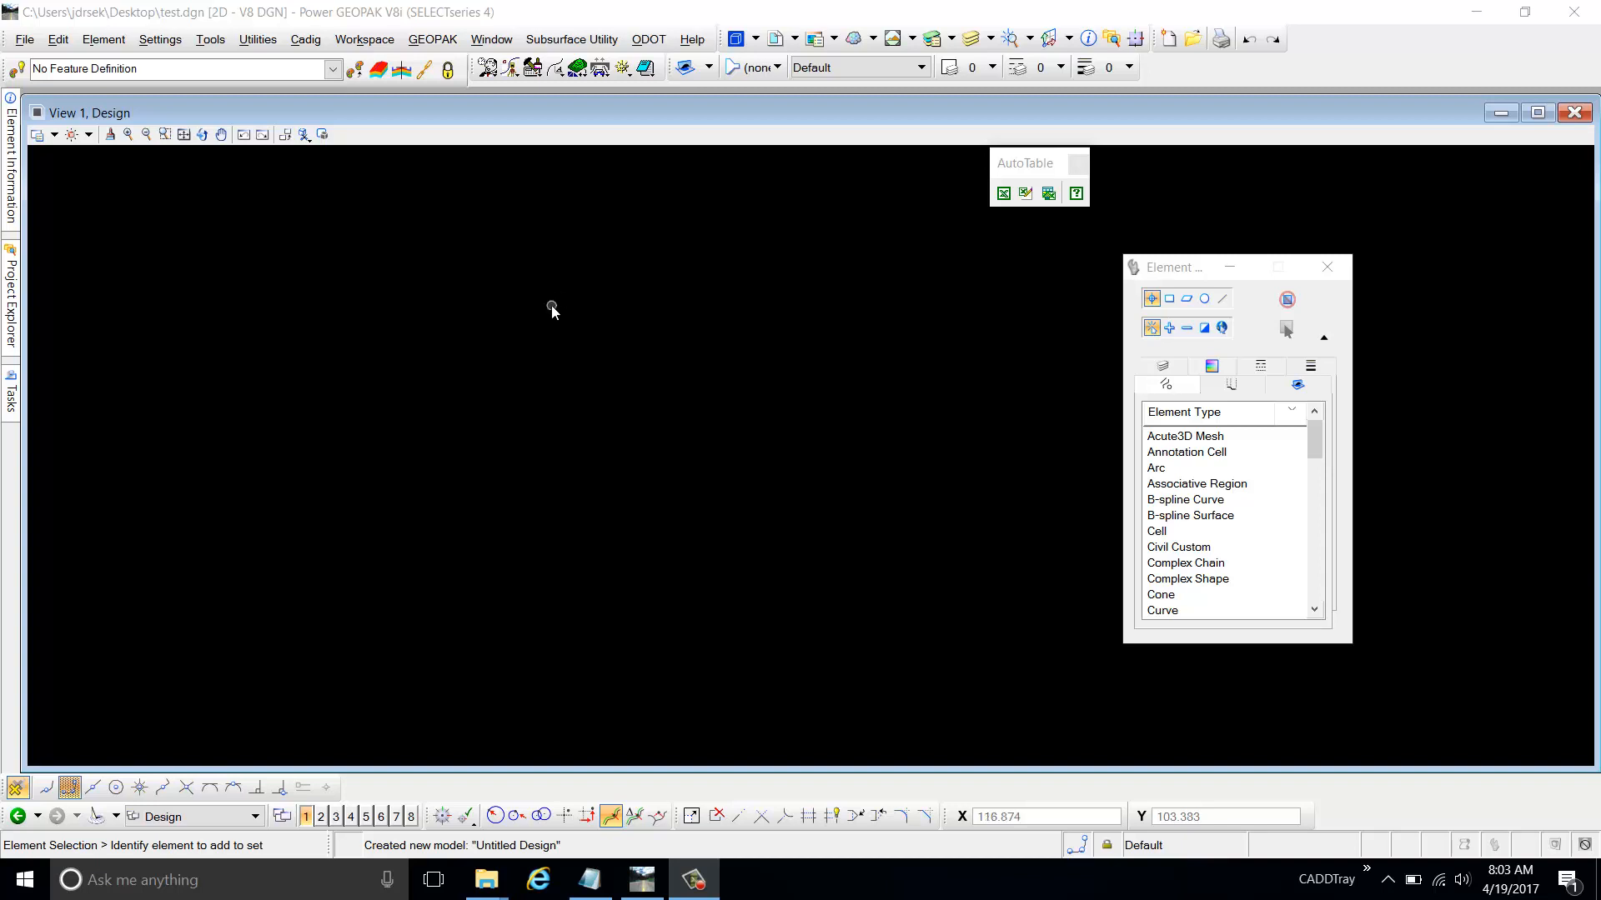
pyautogui.click(655, 41)
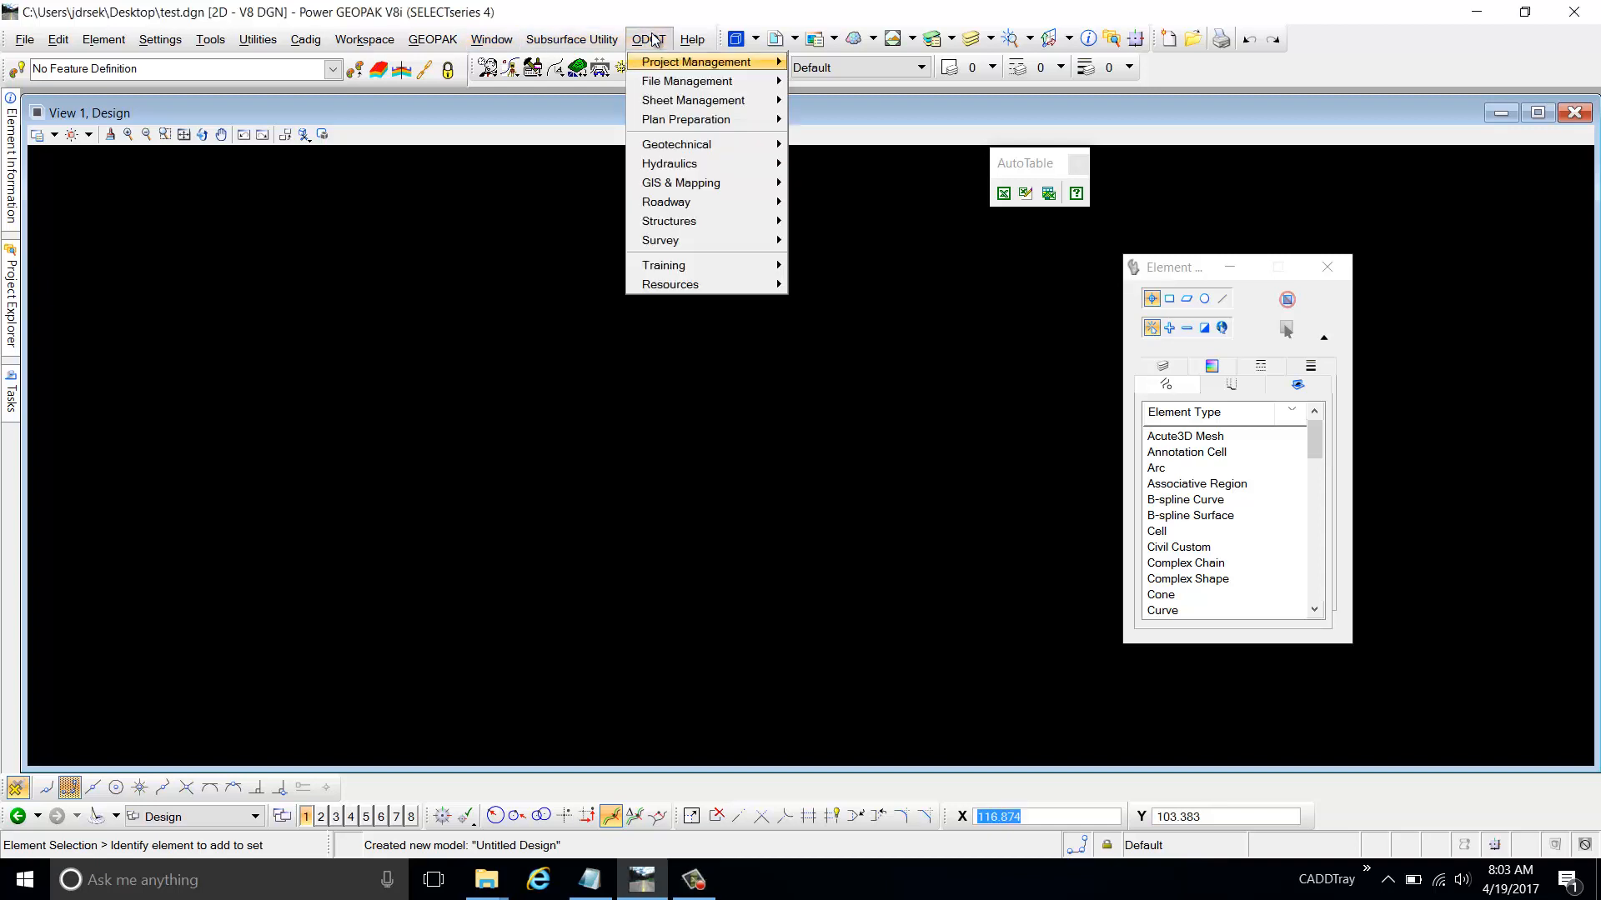
pyautogui.moveTo(709, 189)
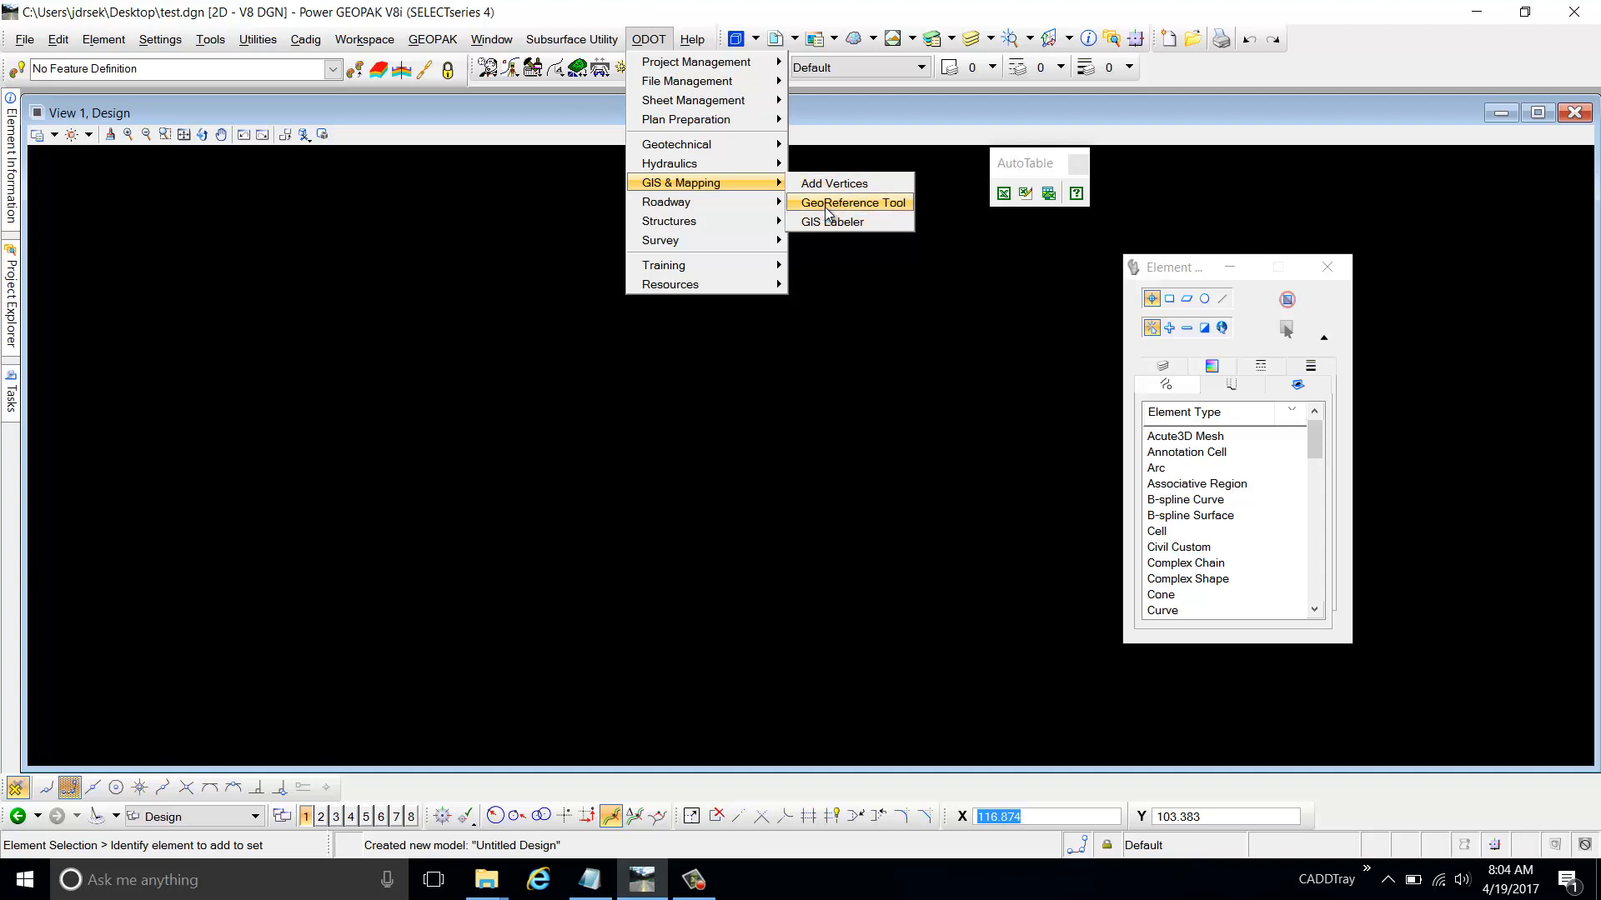
# Switch to File Explorer and open the ODOTcadd folder on the I: drive
pyautogui.click(486, 880)
pyautogui.click(448, 835)
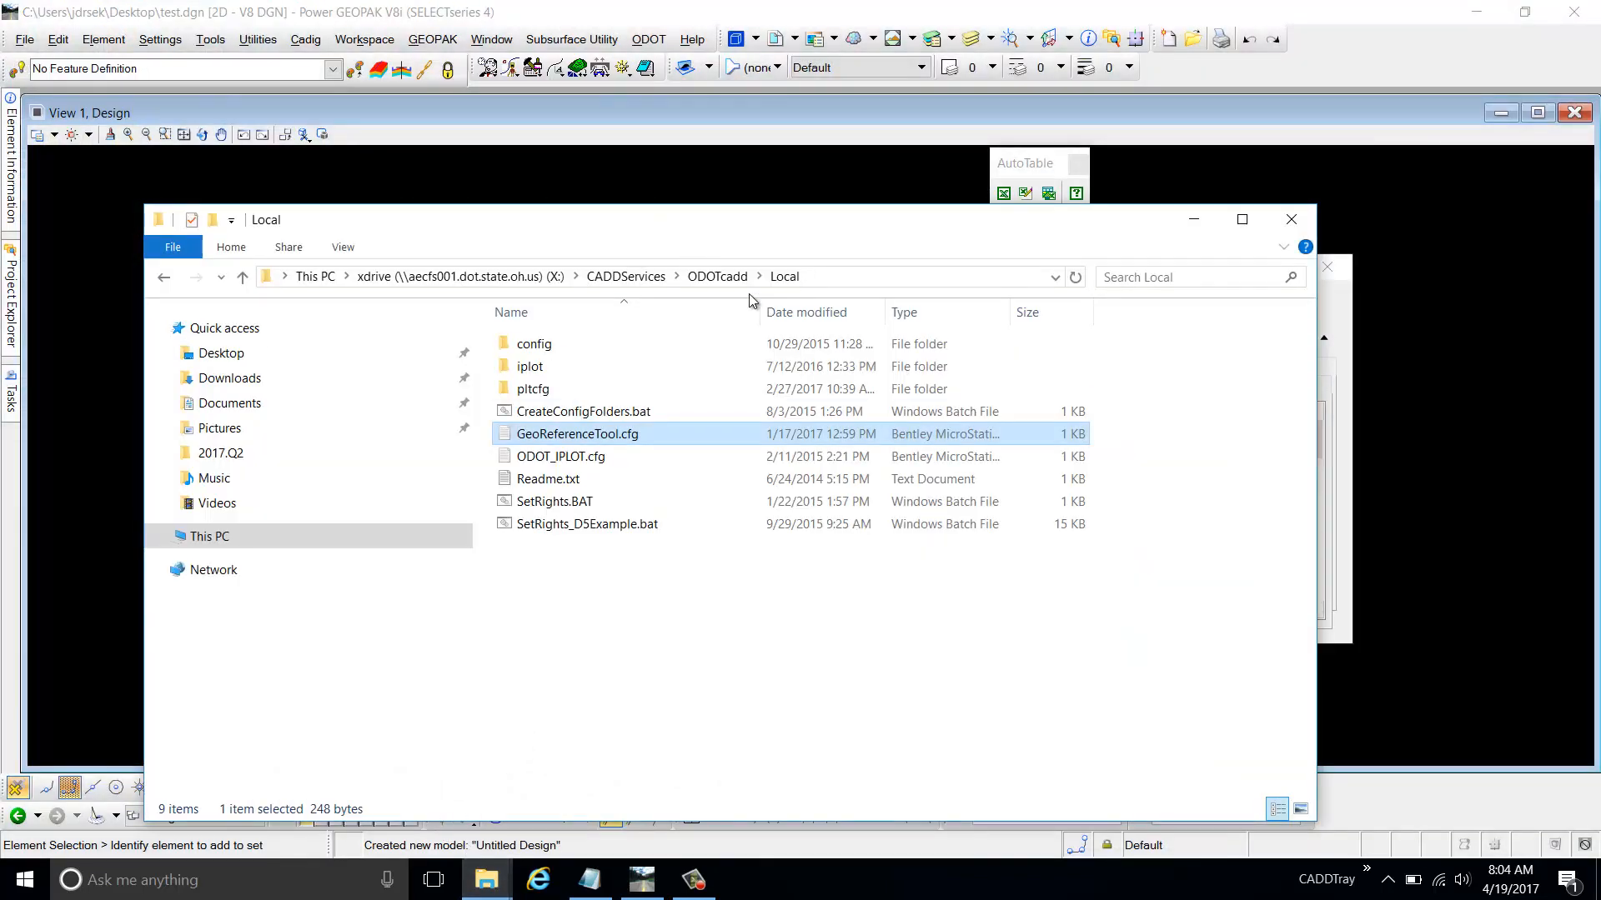
pyautogui.click(722, 282)
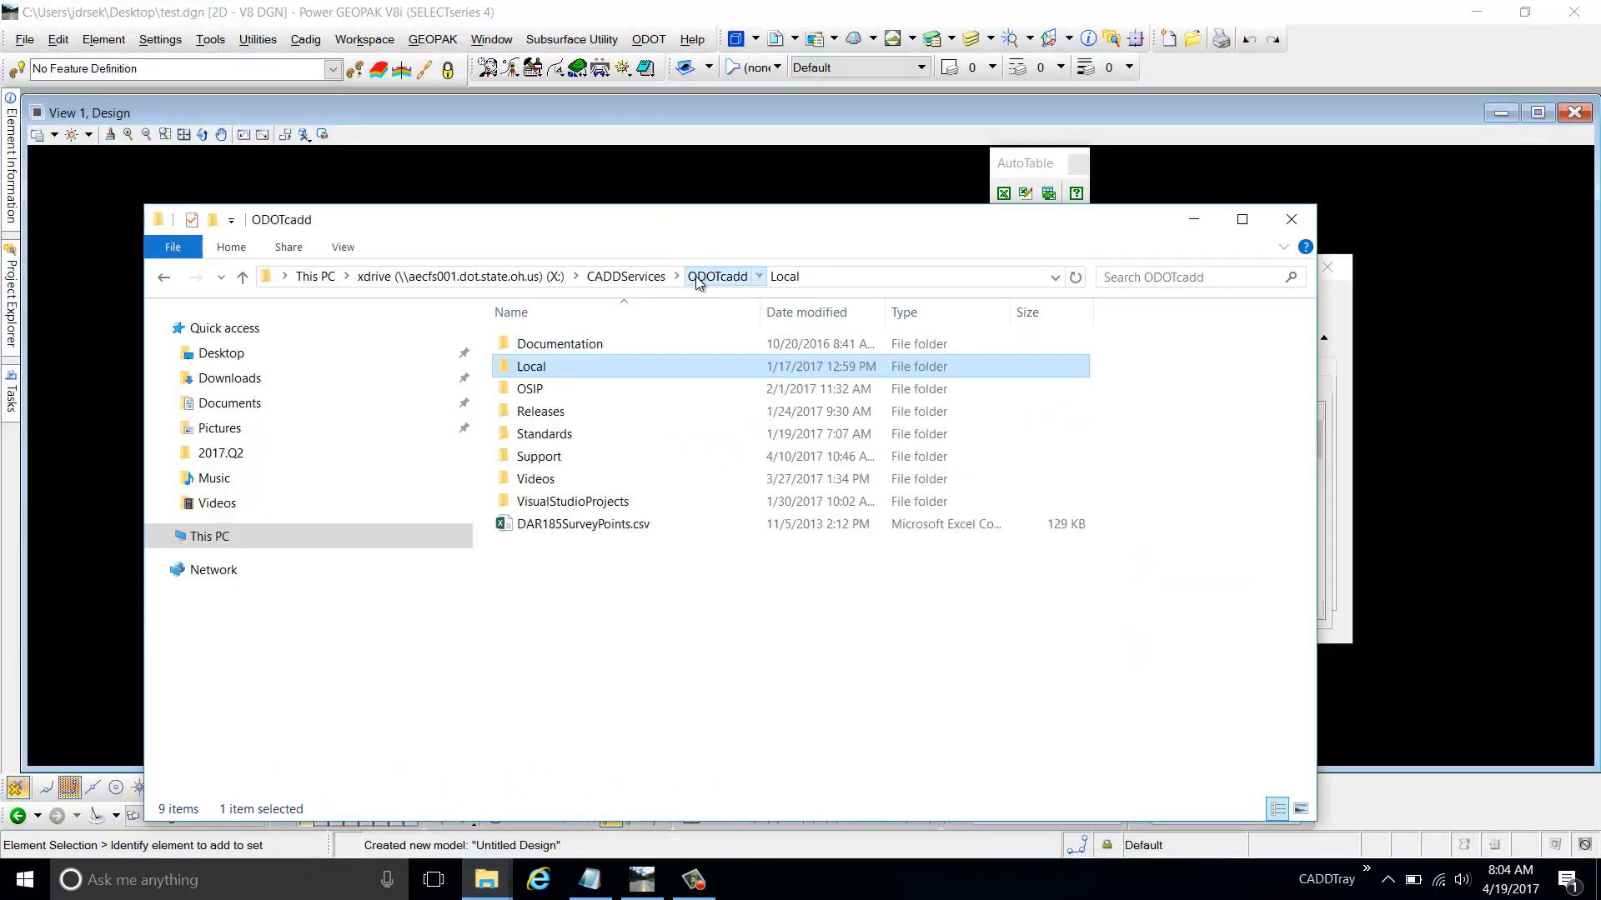
pyautogui.click(306, 540)
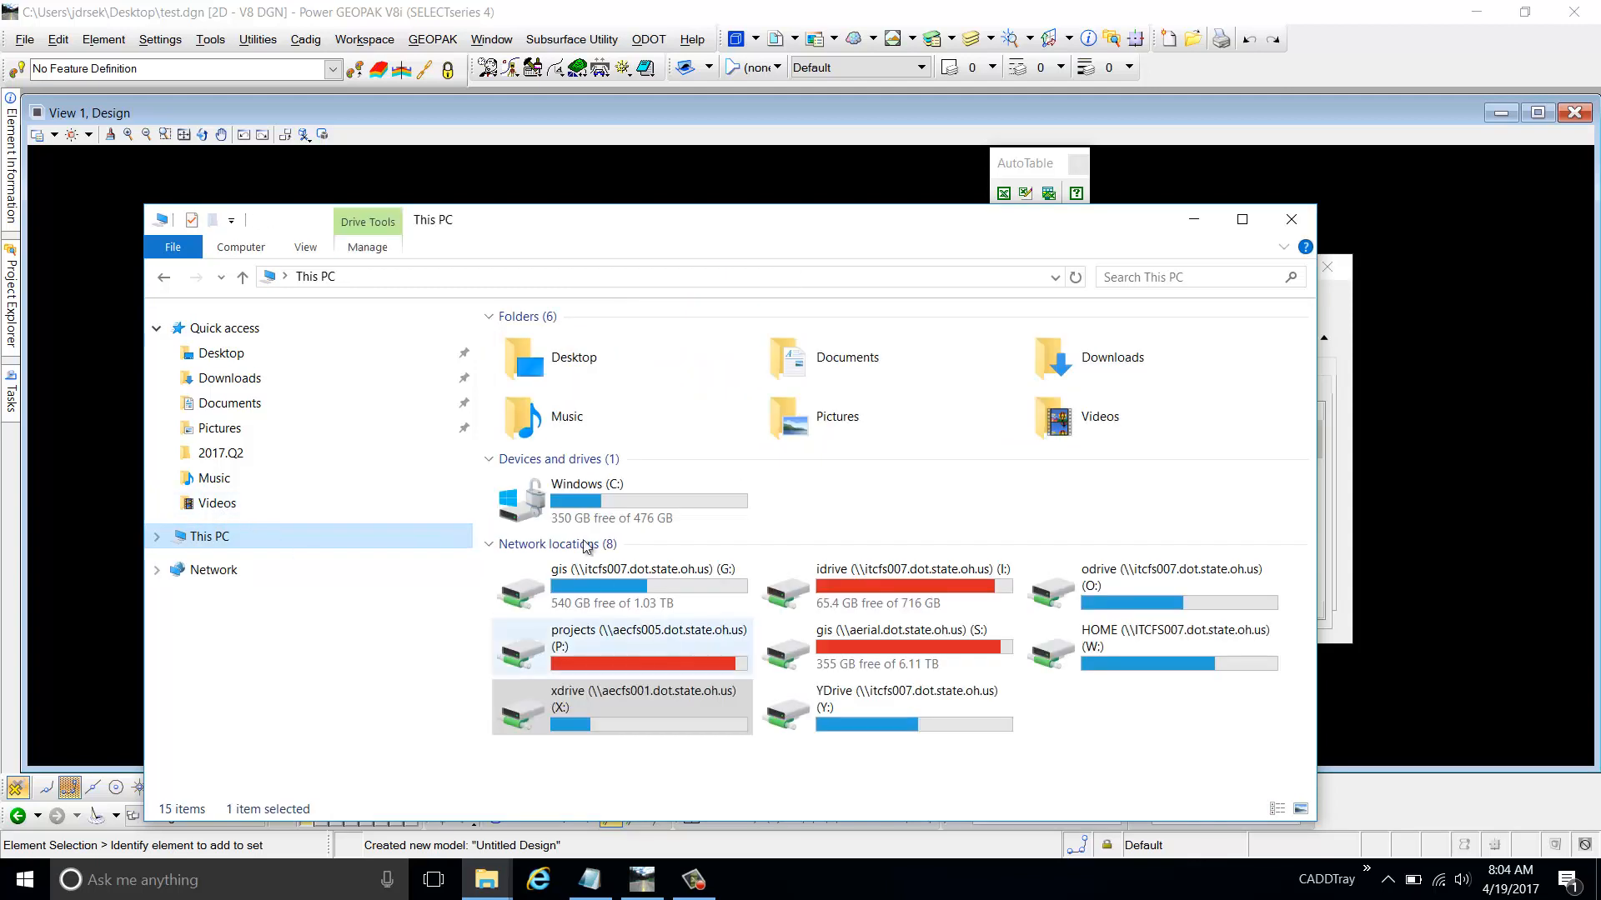
pyautogui.doubleClick(900, 588)
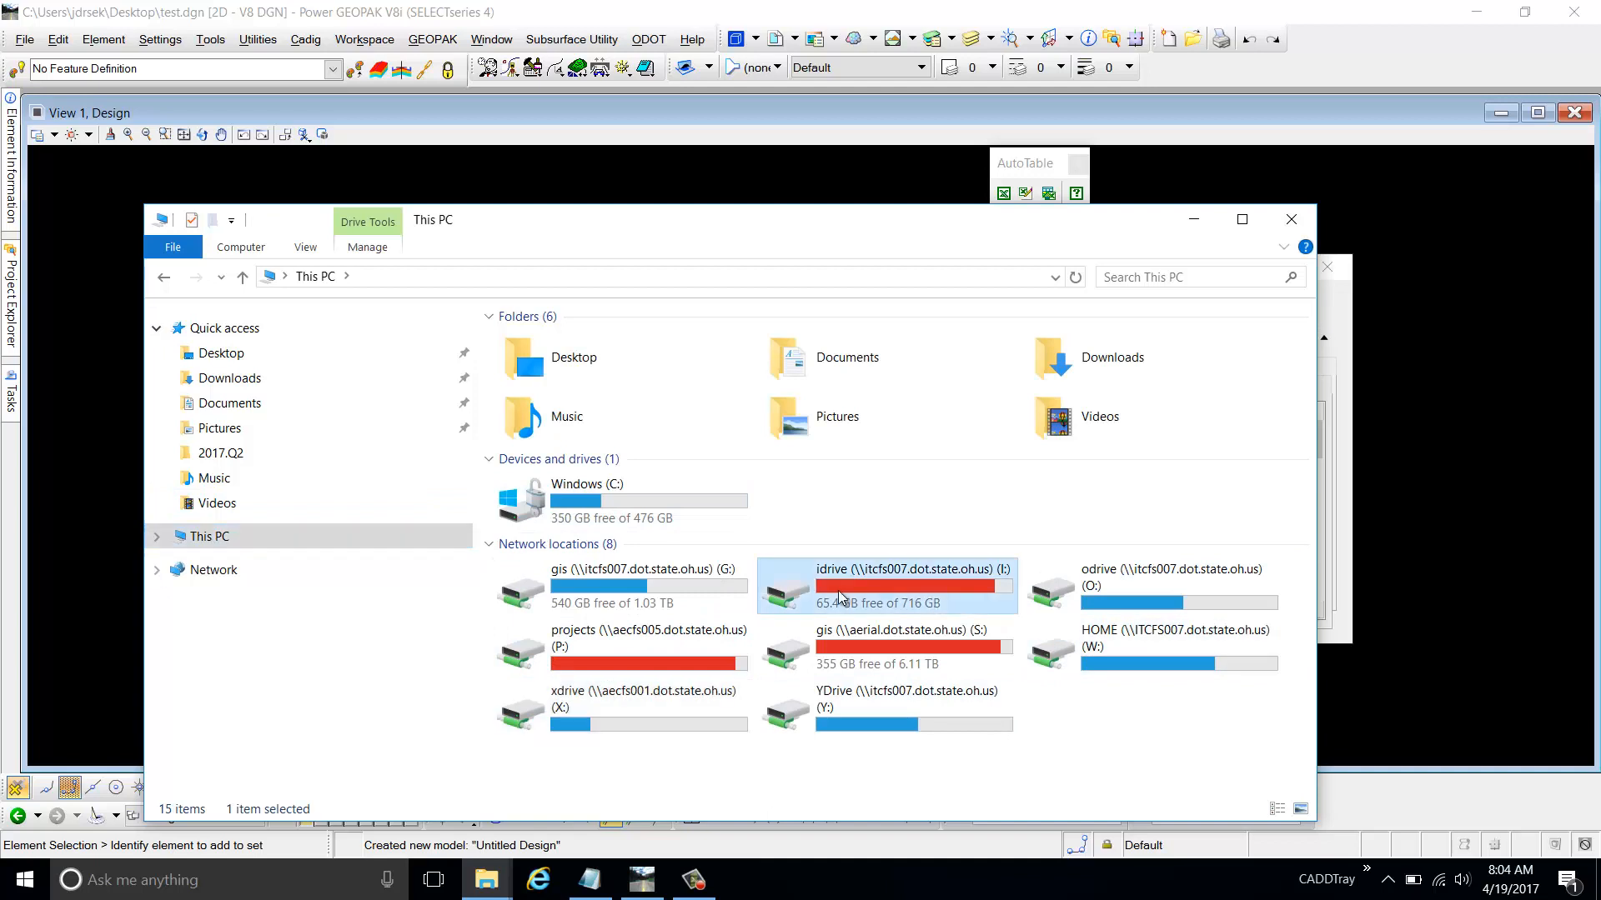
pyautogui.doubleClick(584, 523)
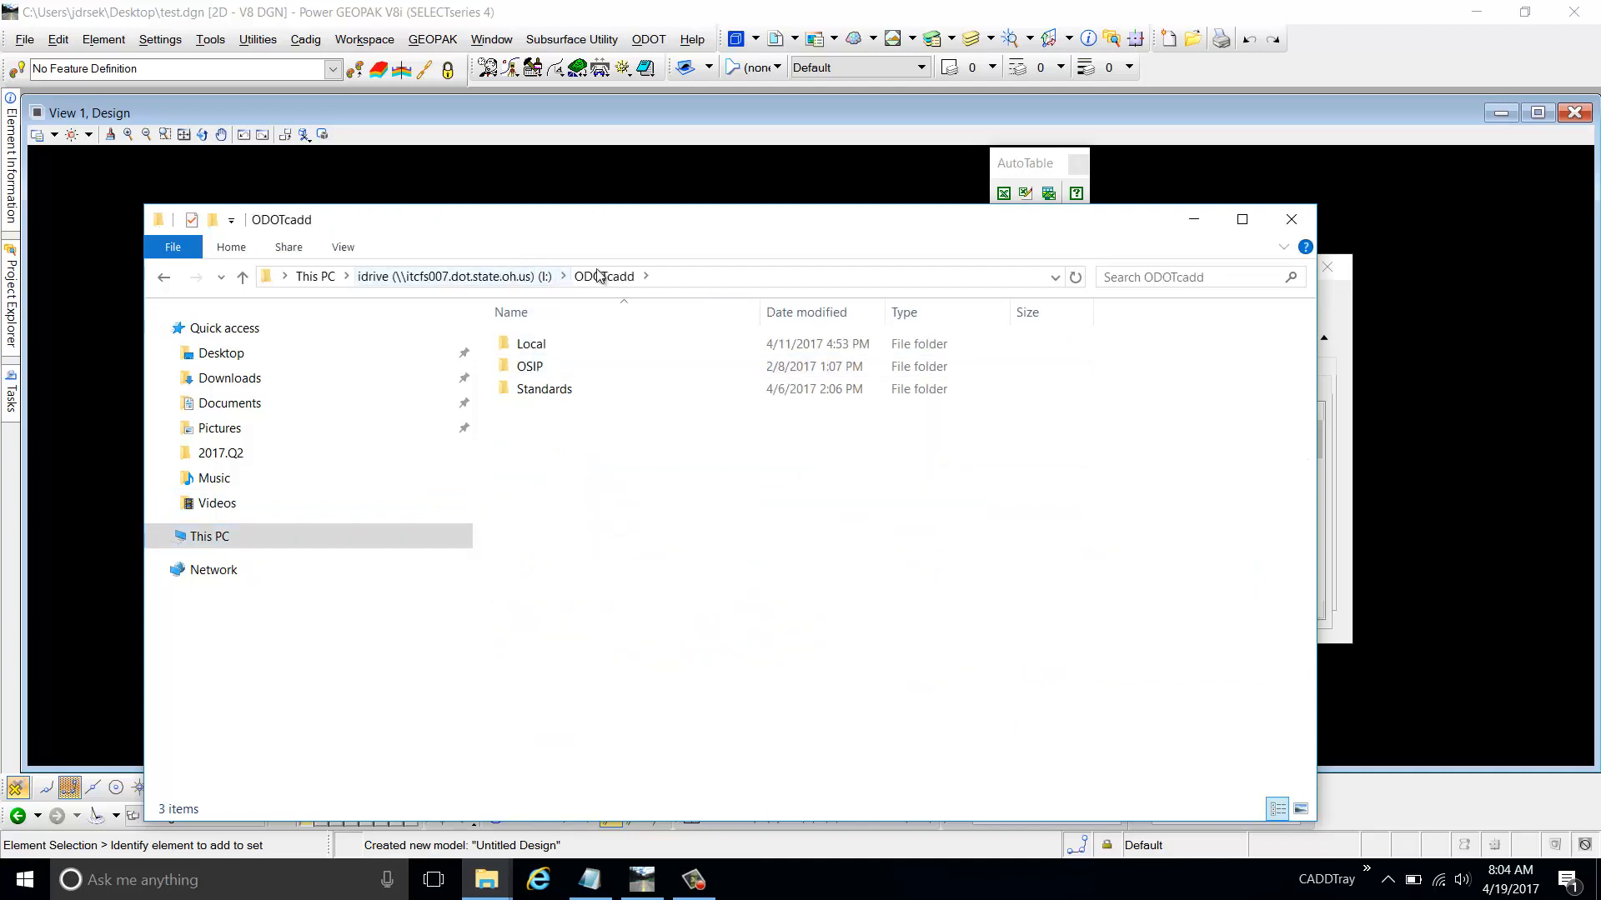
# Examine the subfolders of ODOTcadd, opening OSIP and its Imagery folder to view the image tiles
pyautogui.click(585, 398)
pyautogui.click(560, 345)
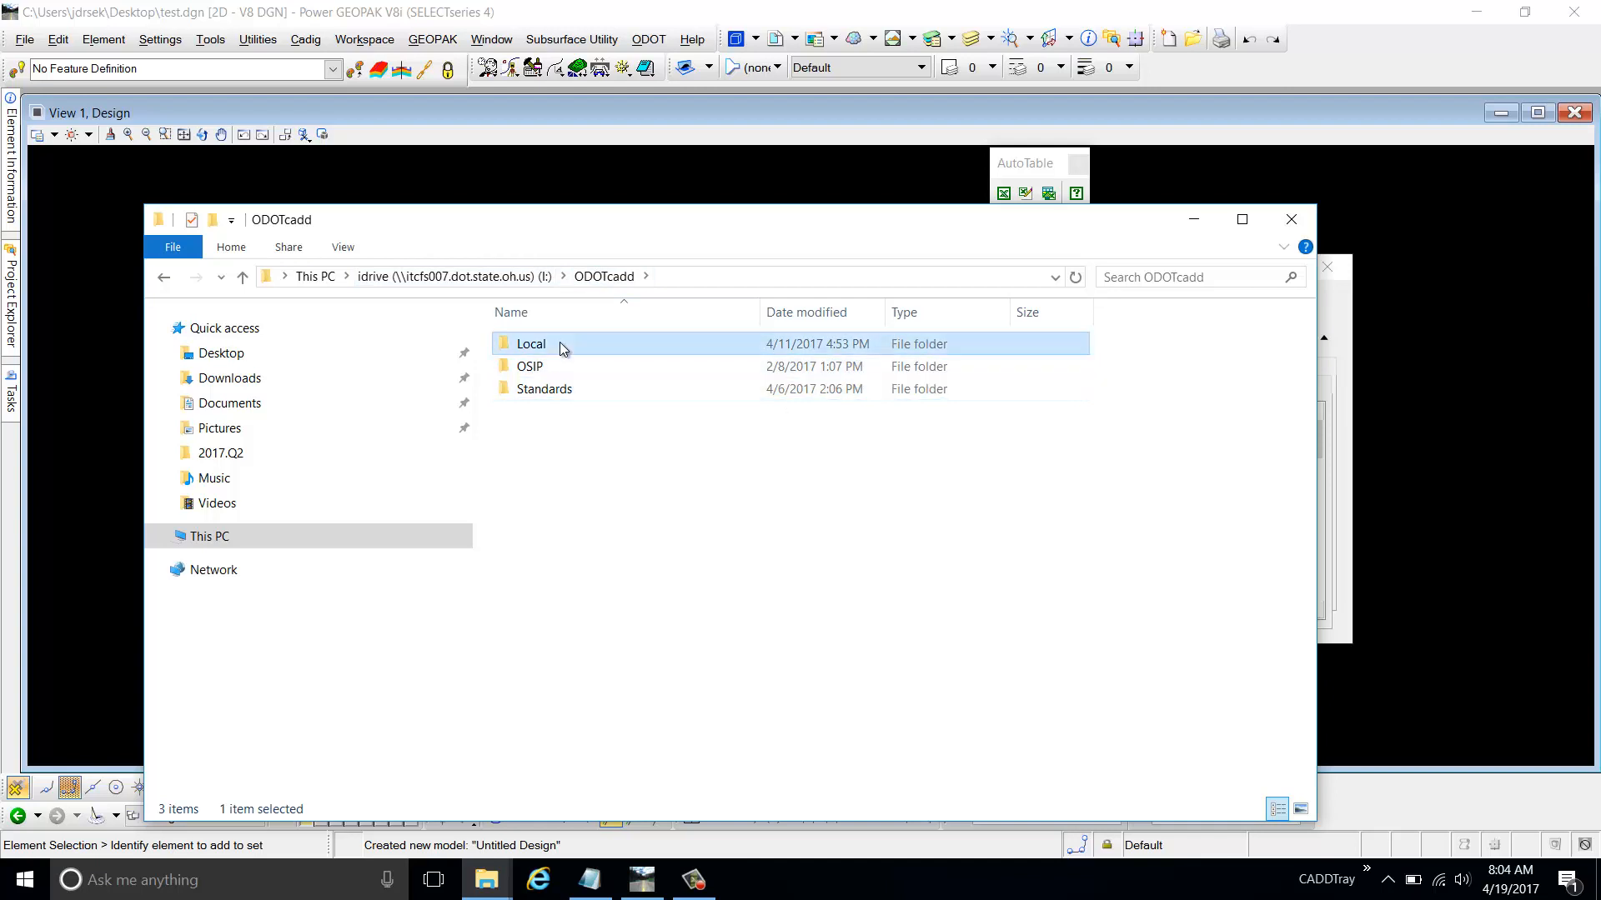
pyautogui.click(565, 399)
pyautogui.click(572, 347)
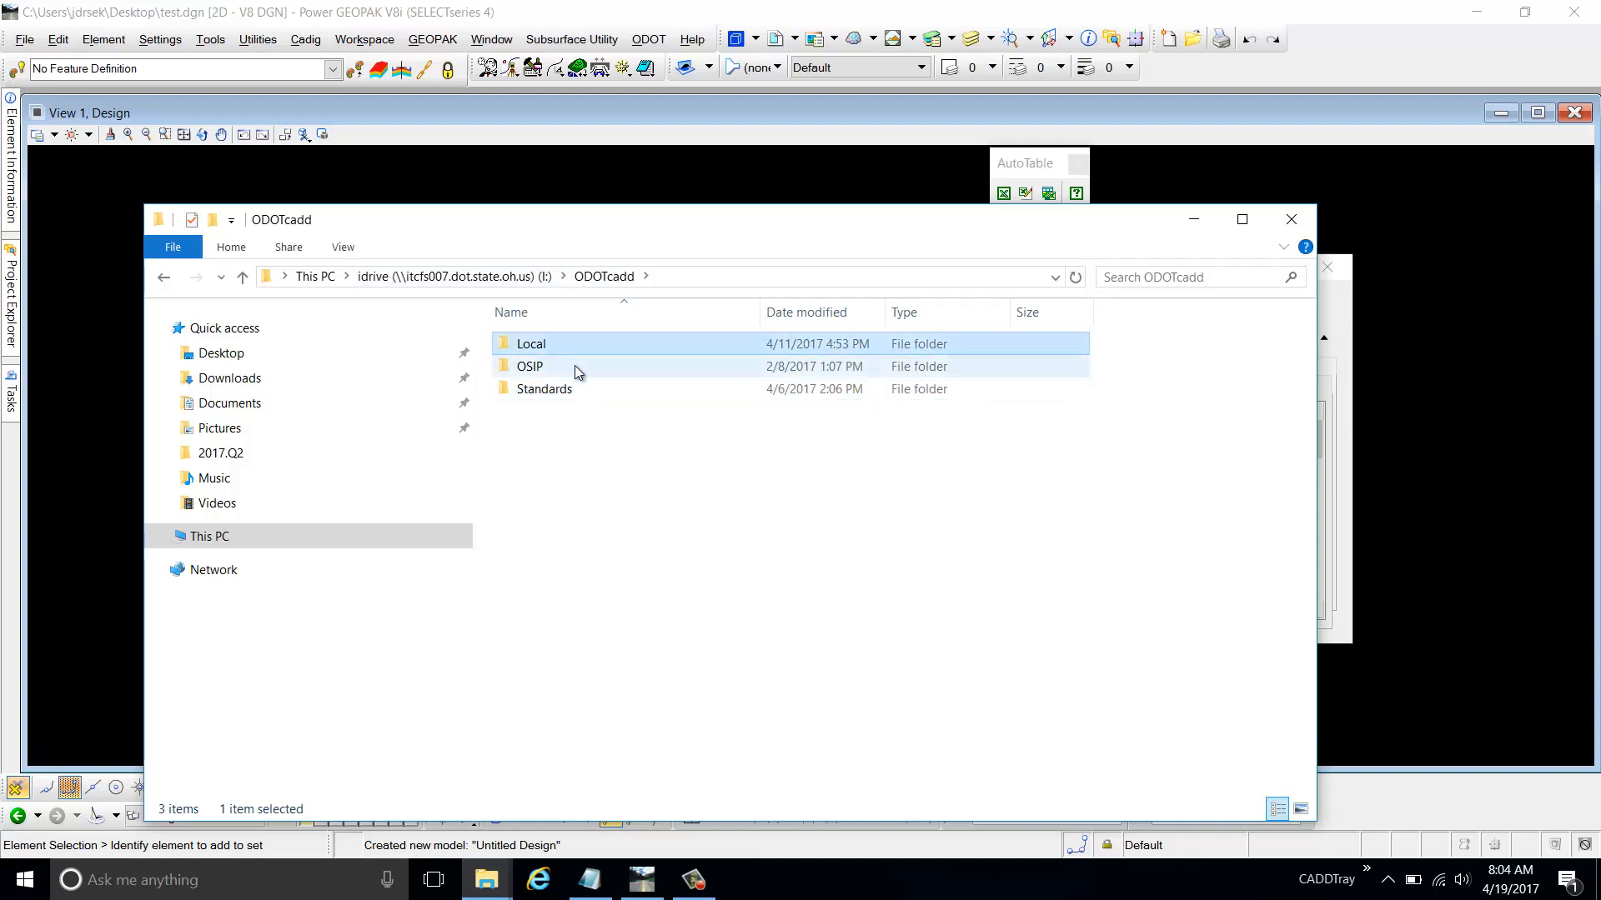
pyautogui.click(577, 368)
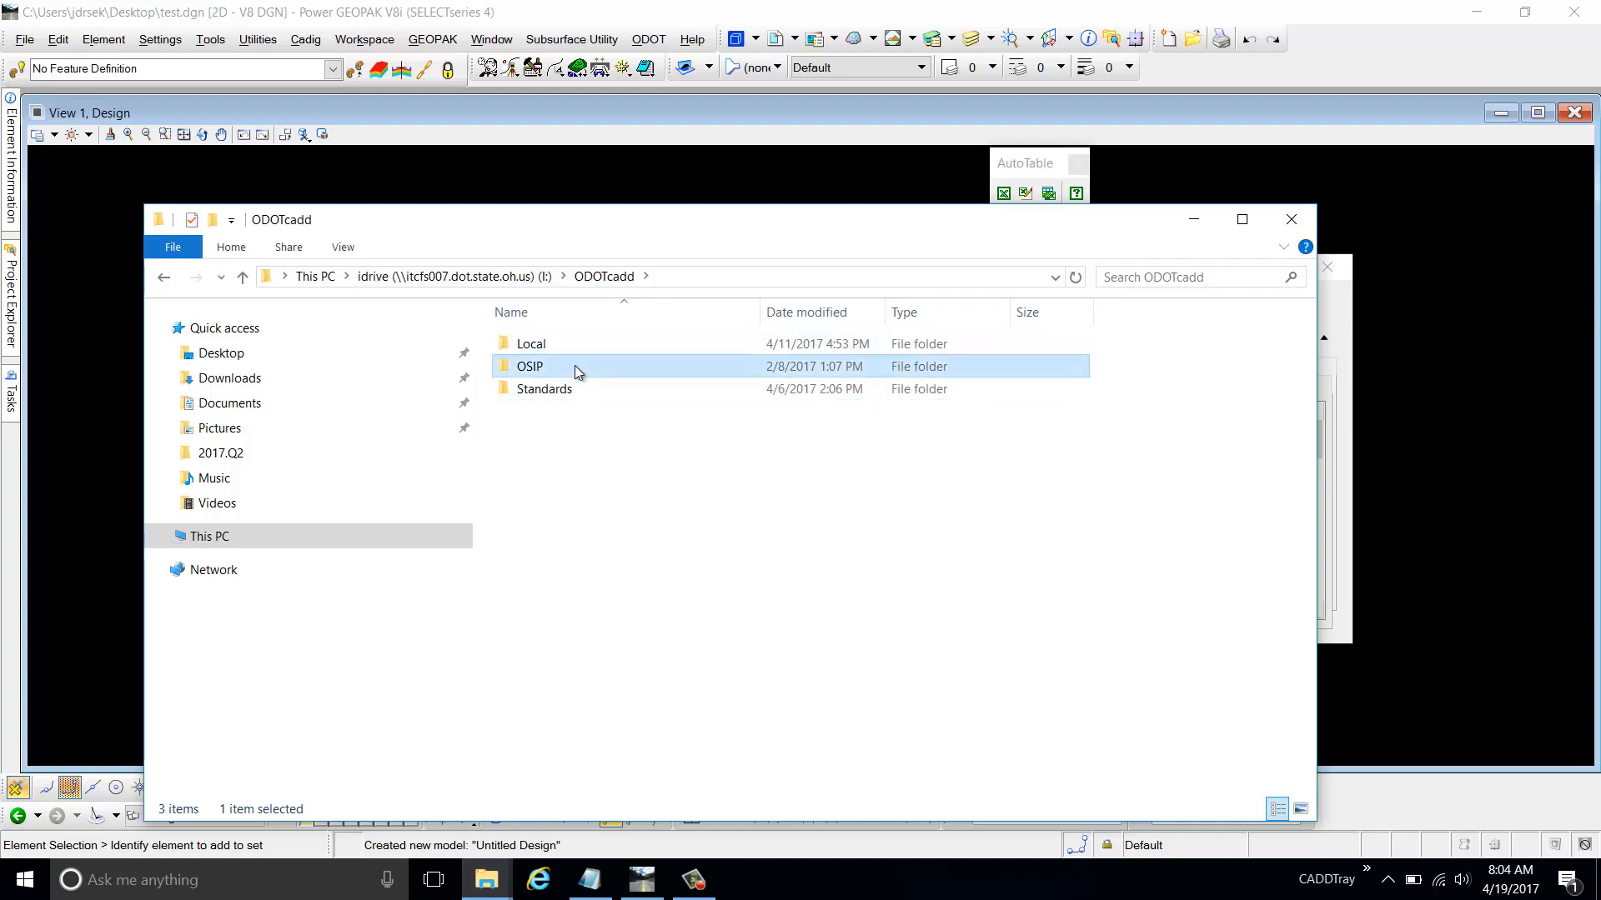
pyautogui.doubleClick(576, 367)
pyautogui.doubleClick(577, 368)
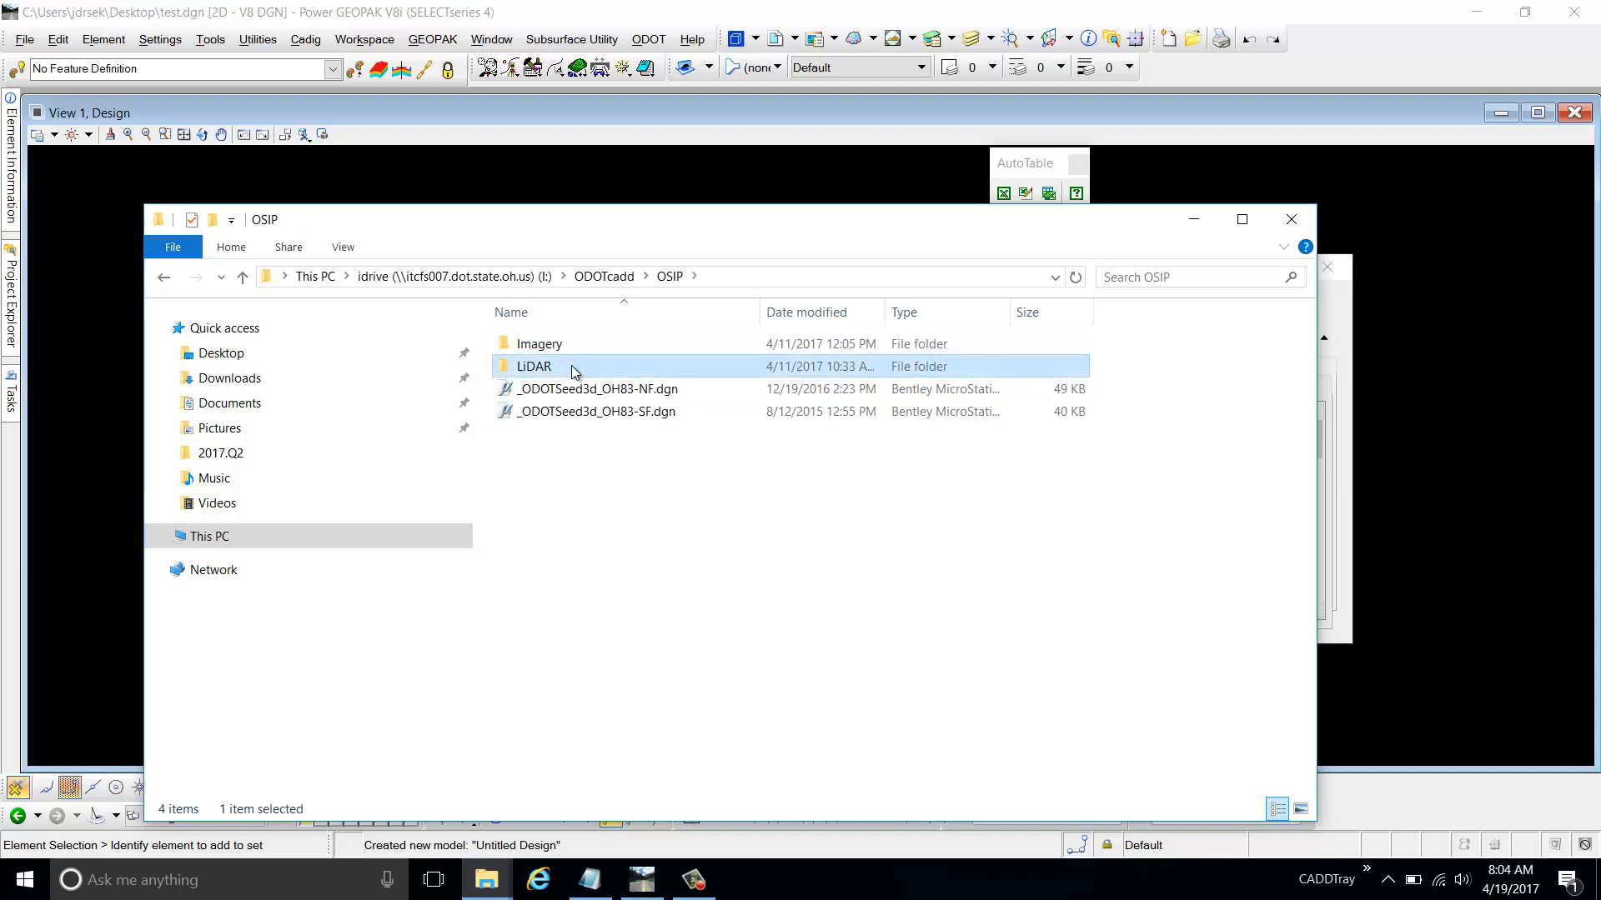
pyautogui.click(668, 276)
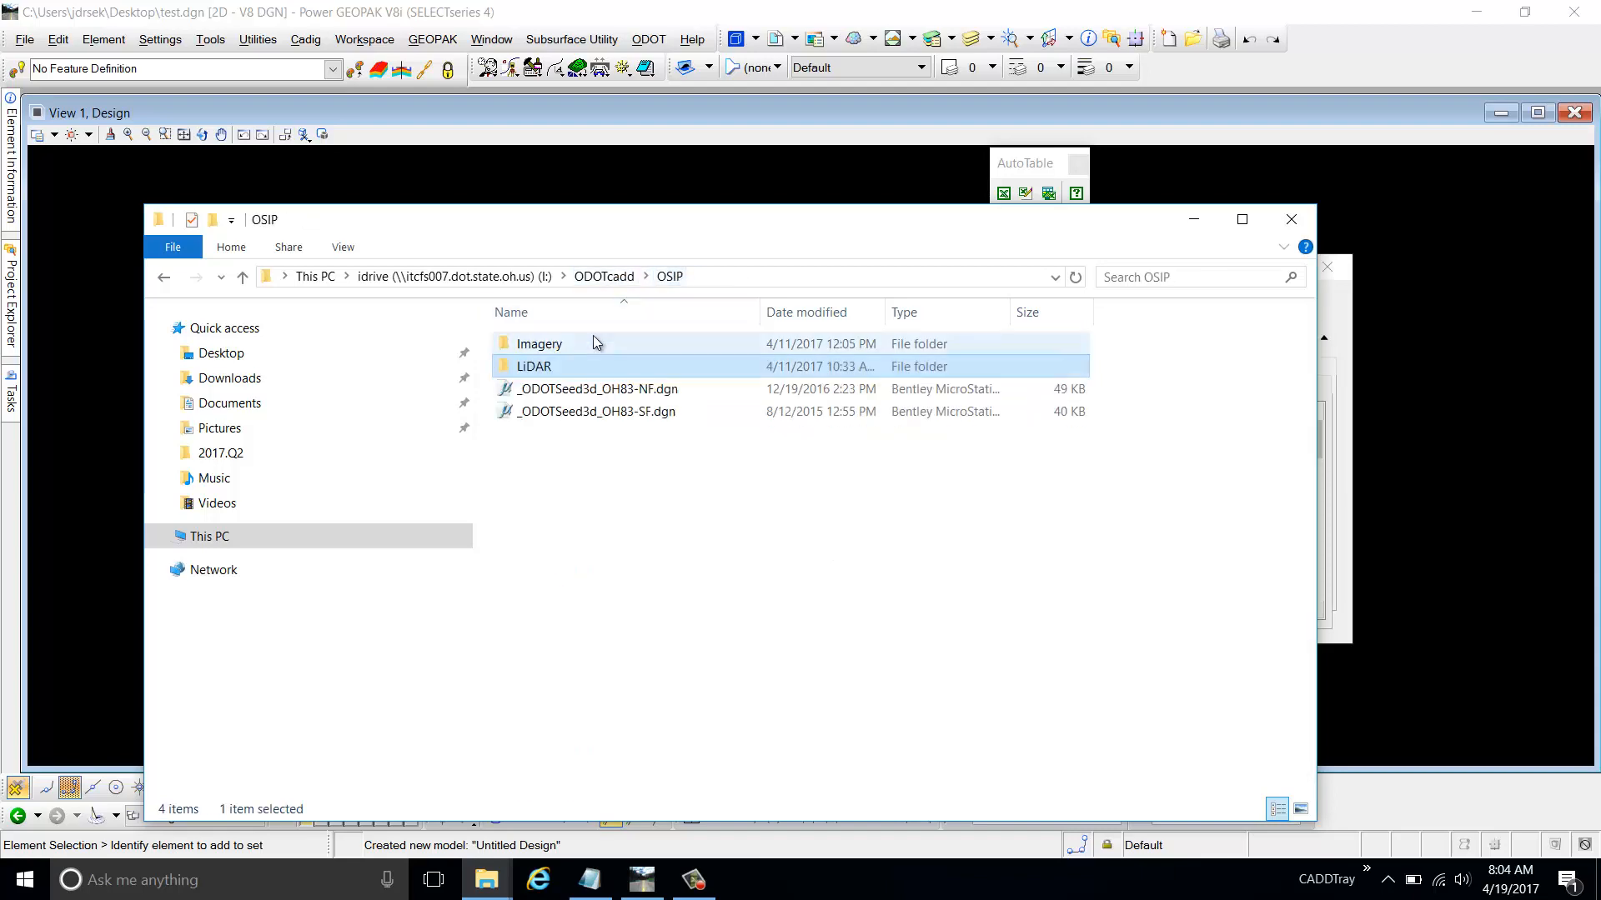
pyautogui.doubleClick(590, 343)
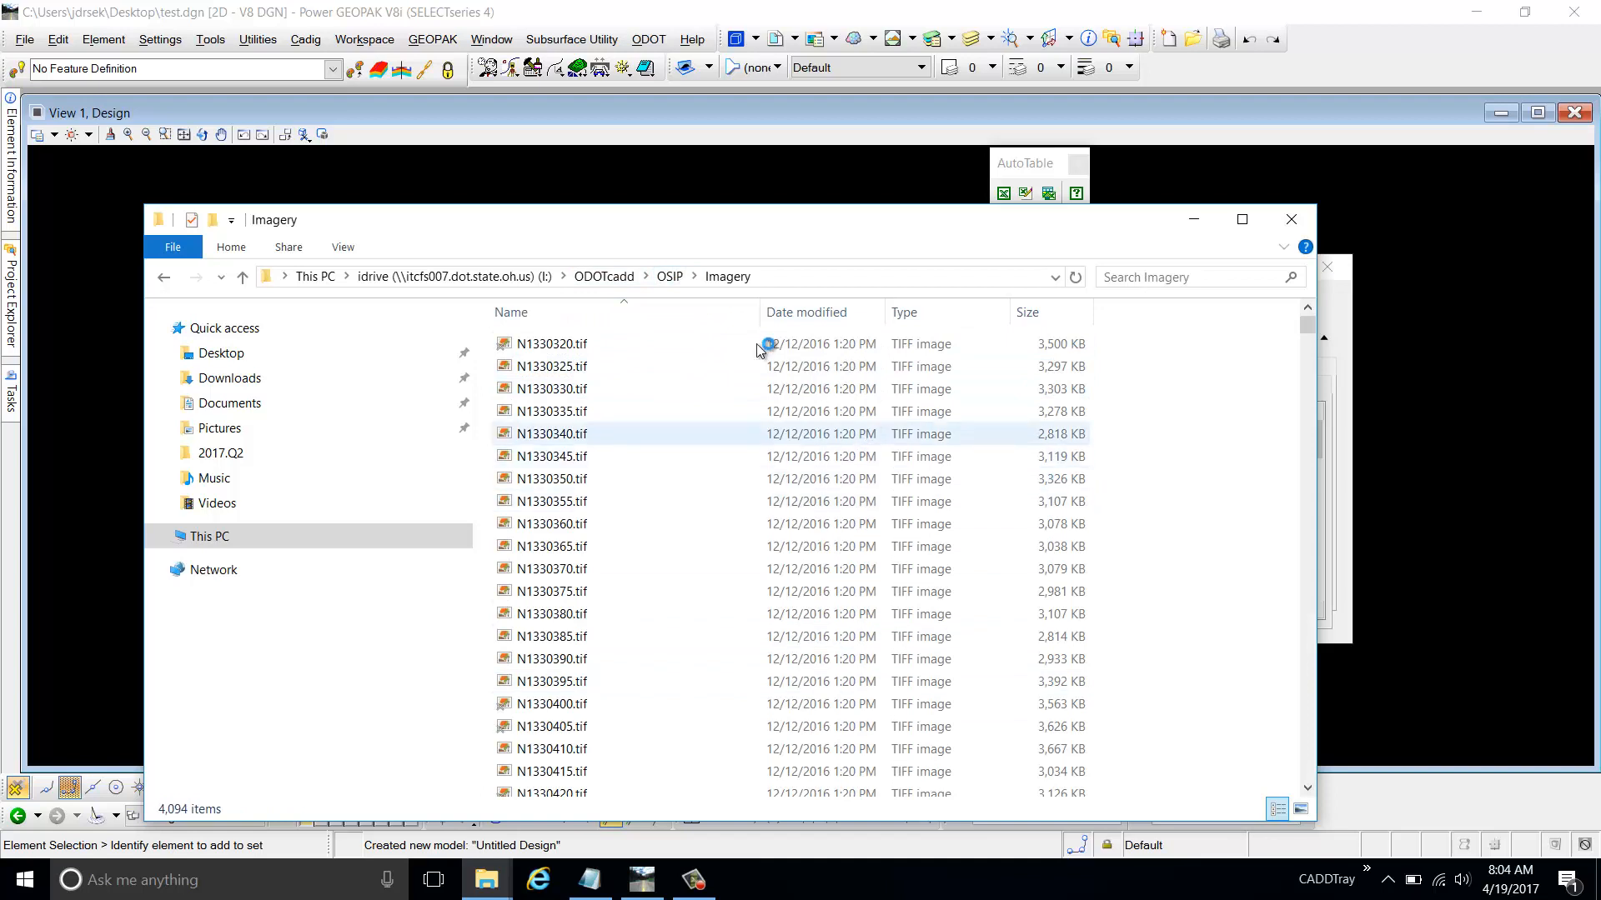
# Open GeoReferenceTool.cfg from the Local folder under ODOTcadd on the I: drive
pyautogui.click(602, 276)
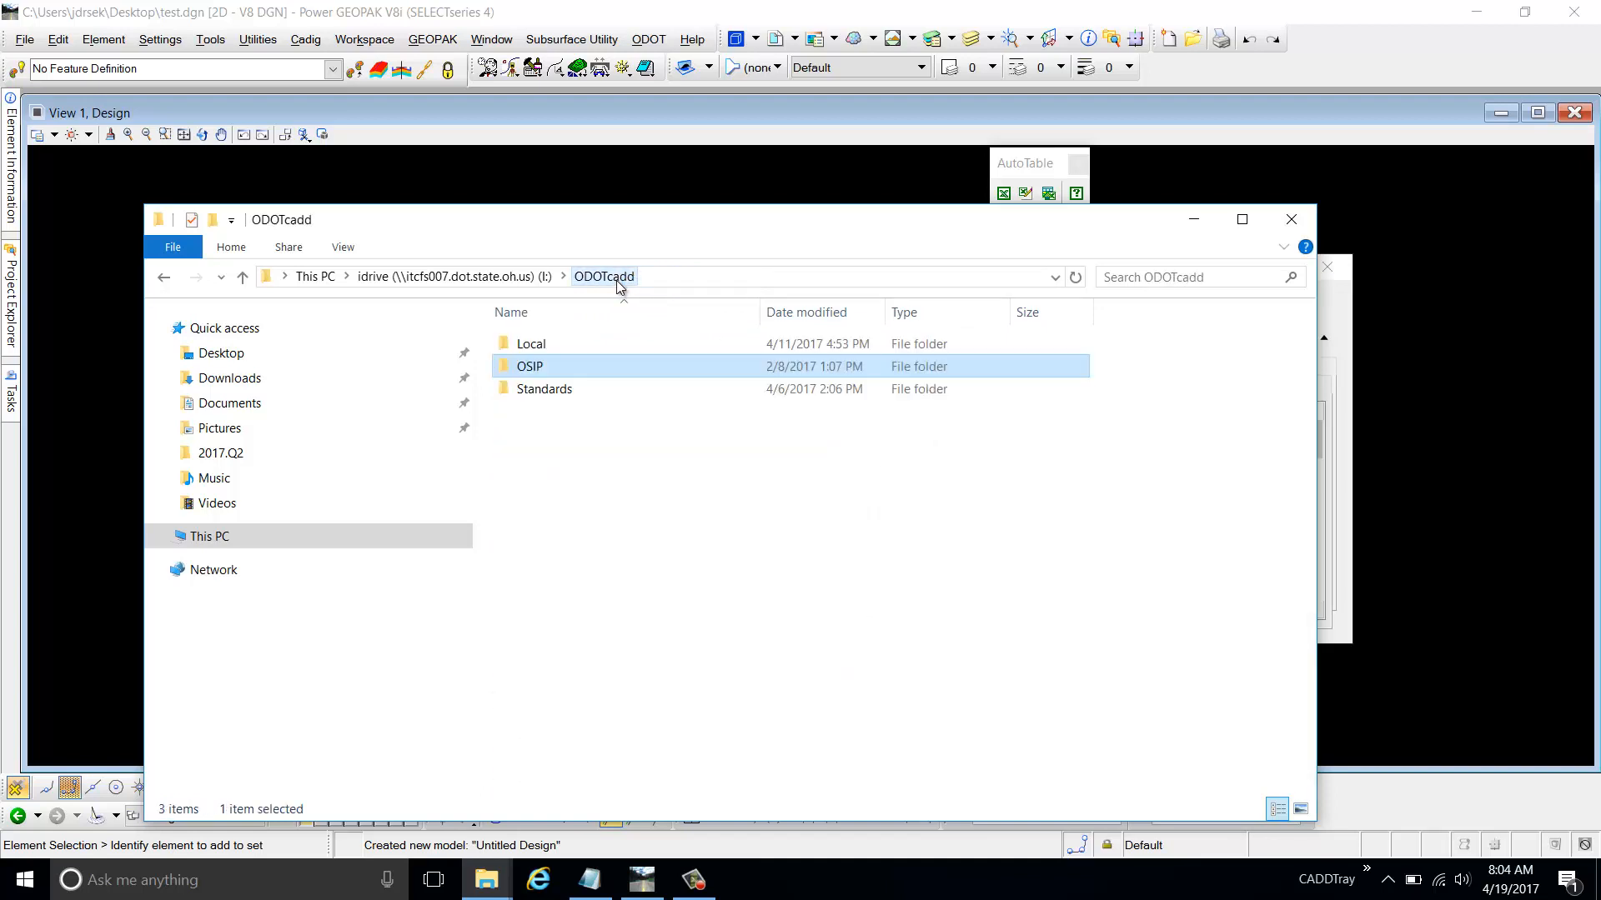
pyautogui.doubleClick(598, 345)
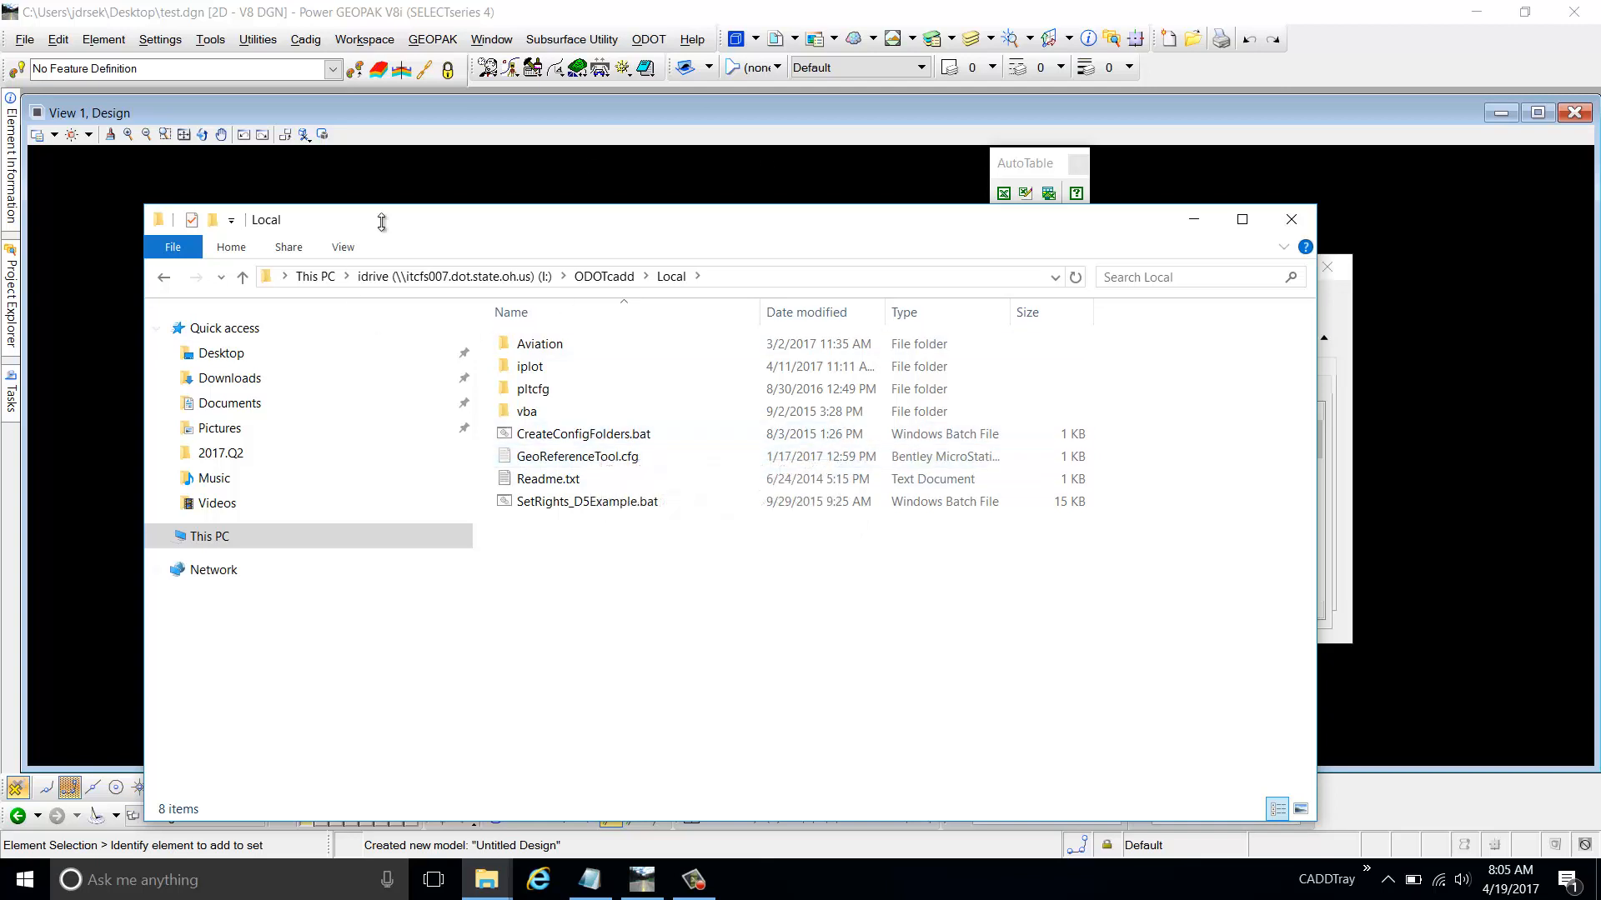
pyautogui.moveTo(543, 221); pyautogui.dragTo(574, 181)
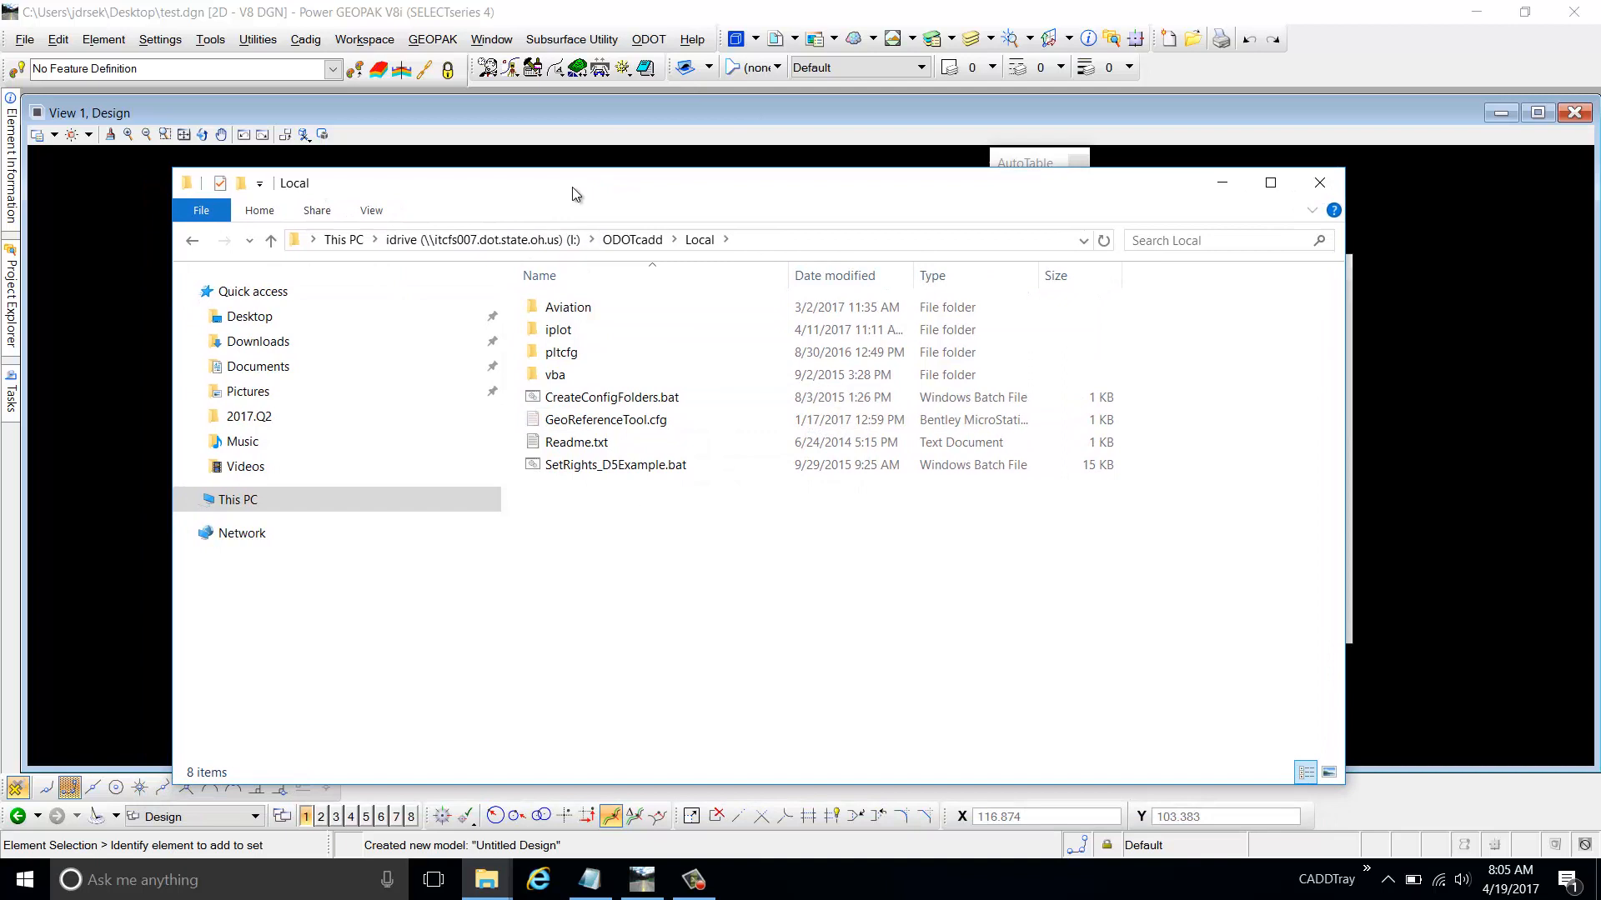
pyautogui.click(330, 73)
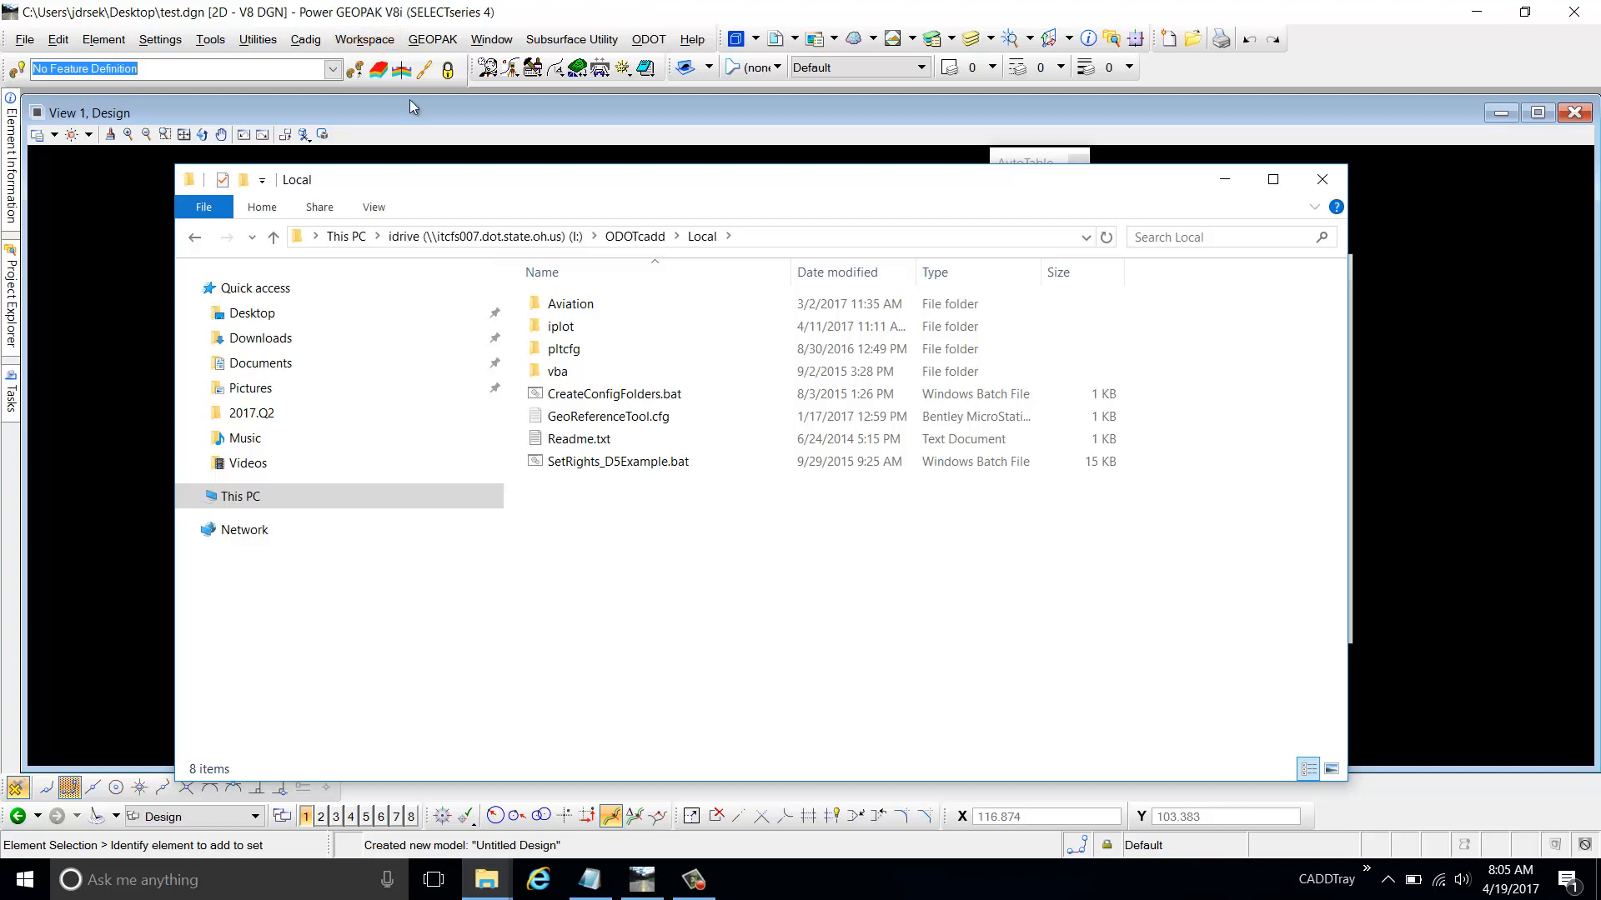
pyautogui.click(645, 423)
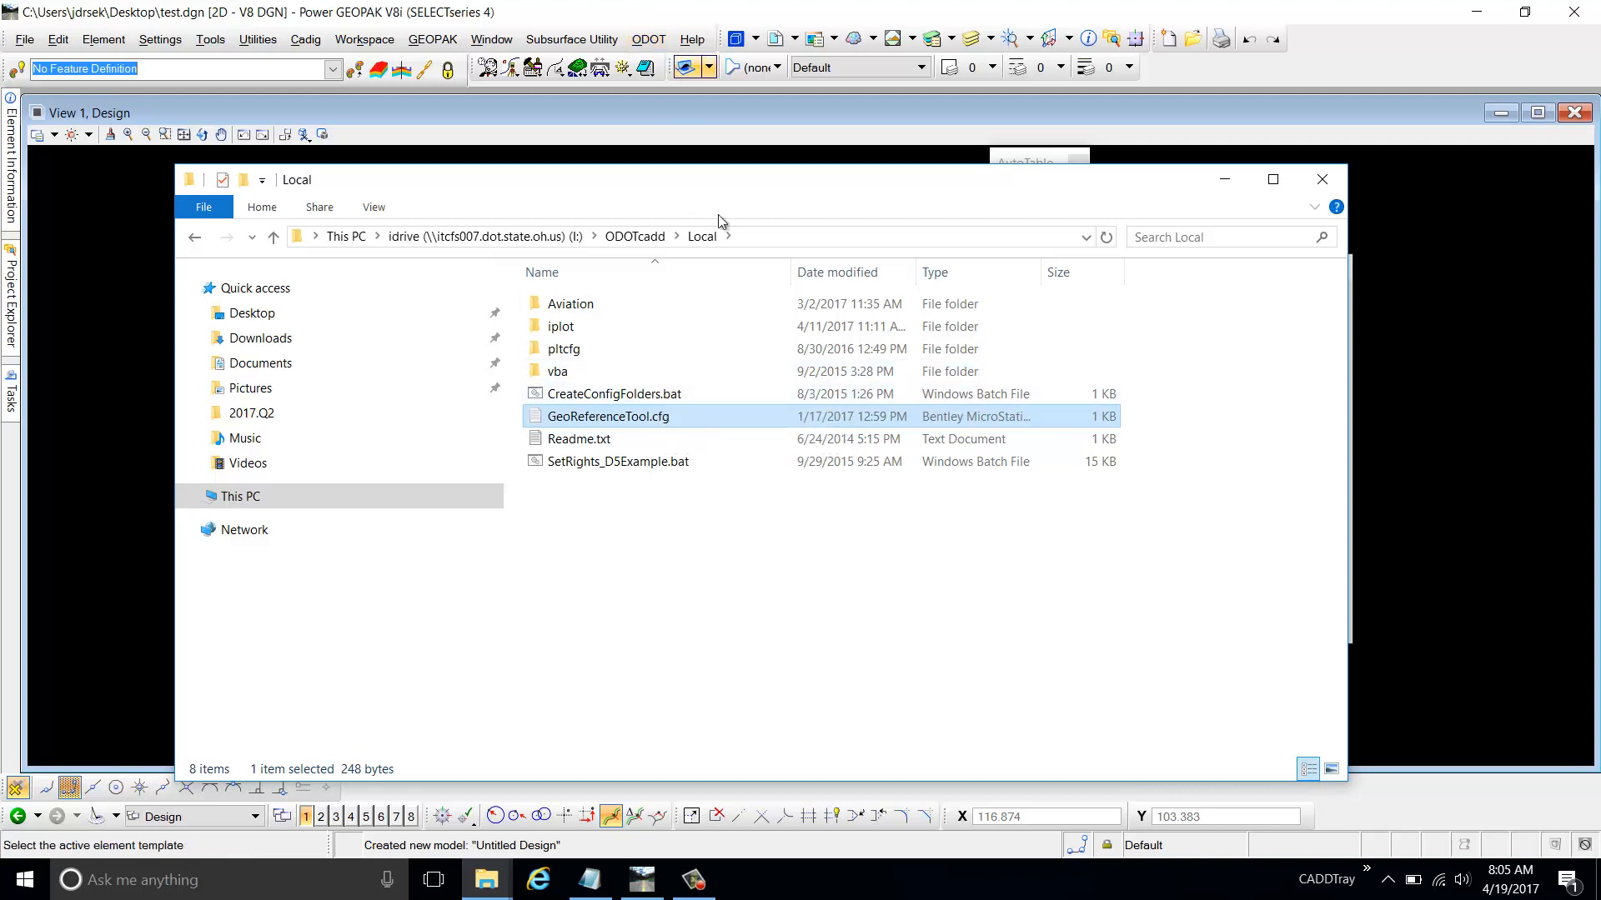
pyautogui.doubleClick(668, 418)
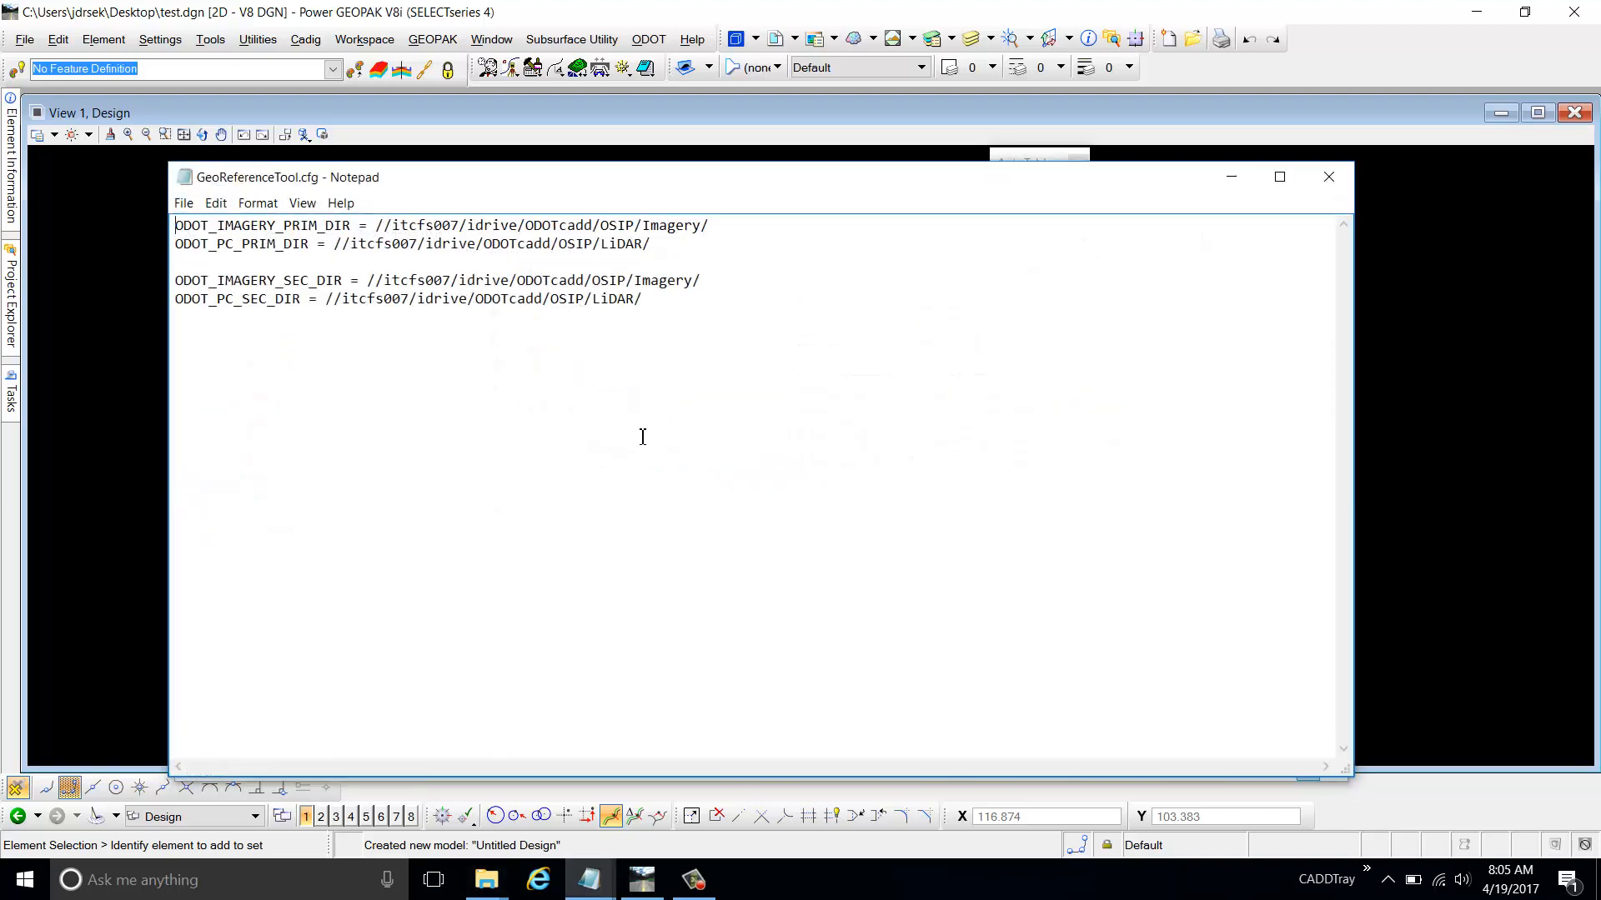
# Review the primary and secondary imagery and point cloud directory paths in the configuration file, and minimize it
pyautogui.click(680, 300)
pyautogui.moveTo(680, 300); pyautogui.dragTo(178, 218)
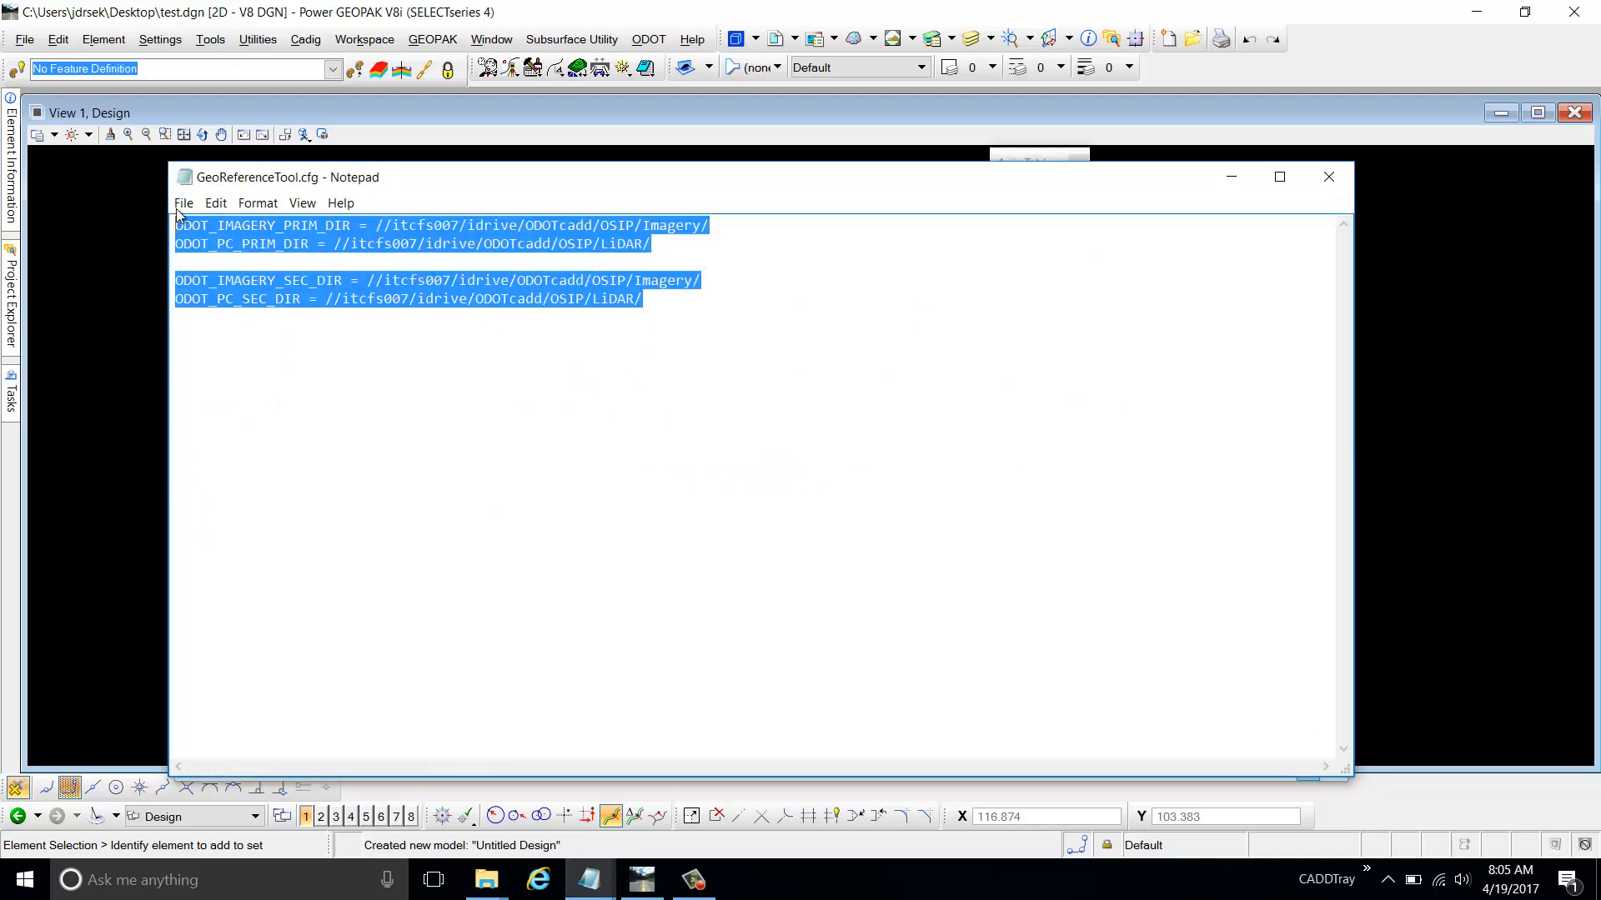
pyautogui.click(364, 266)
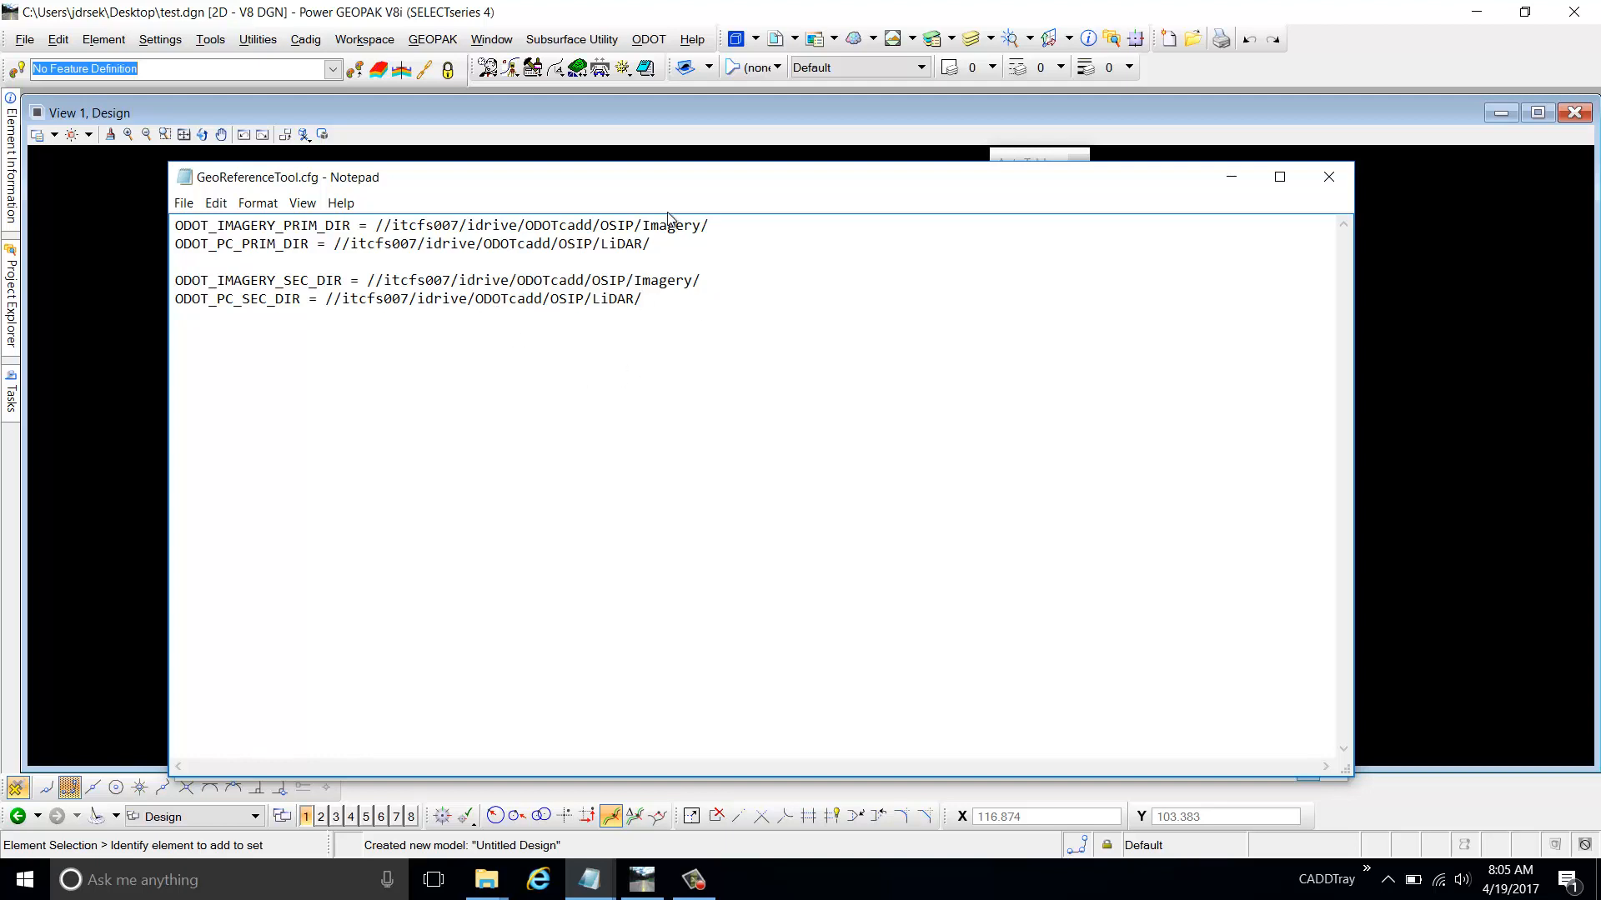
pyautogui.click(1241, 178)
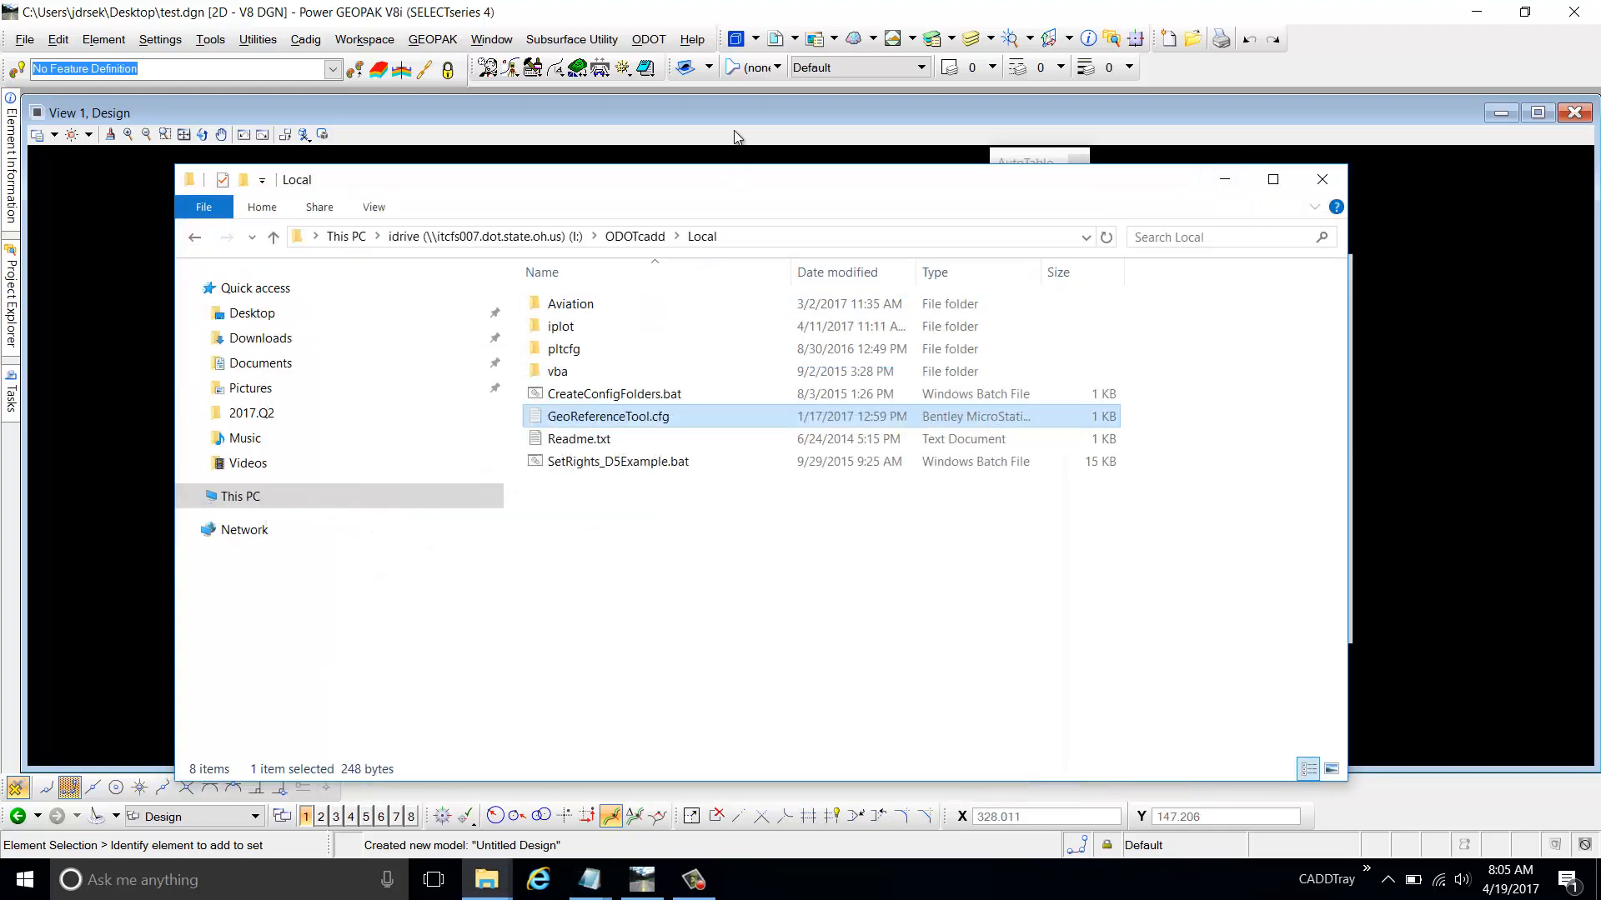
# Switch back to Power GEOPAK, launch the GeoReference Tool from ODOT's GIS & Mapping applications, and accept its disclaimer
pyautogui.click(648, 39)
pyautogui.moveTo(686, 121)
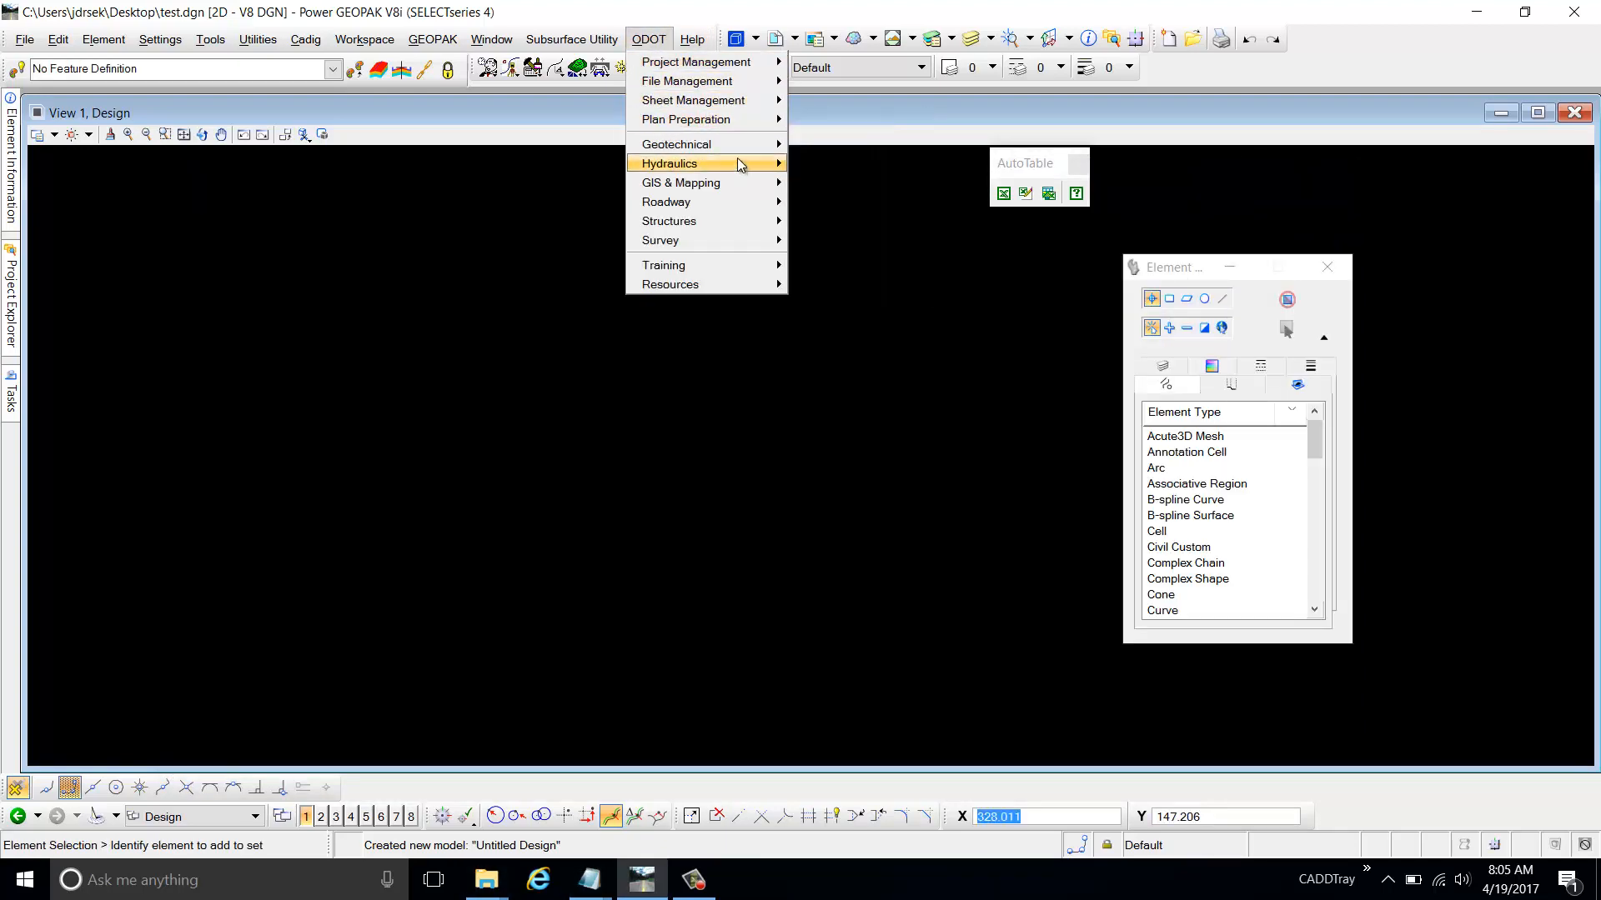
pyautogui.moveTo(774, 182)
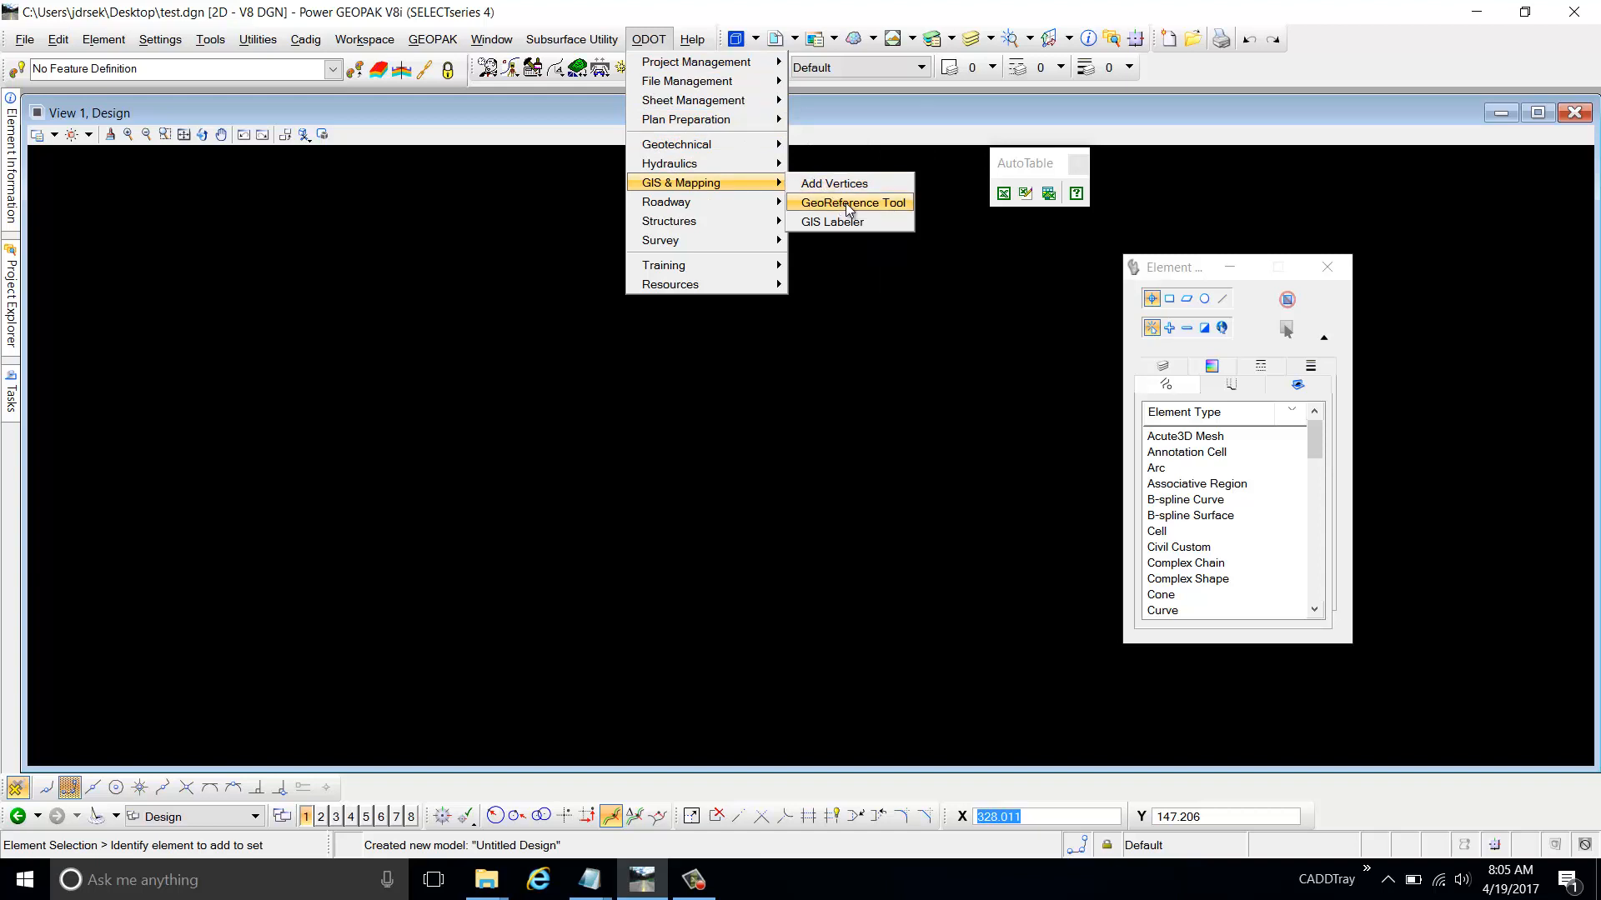
pyautogui.click(883, 200)
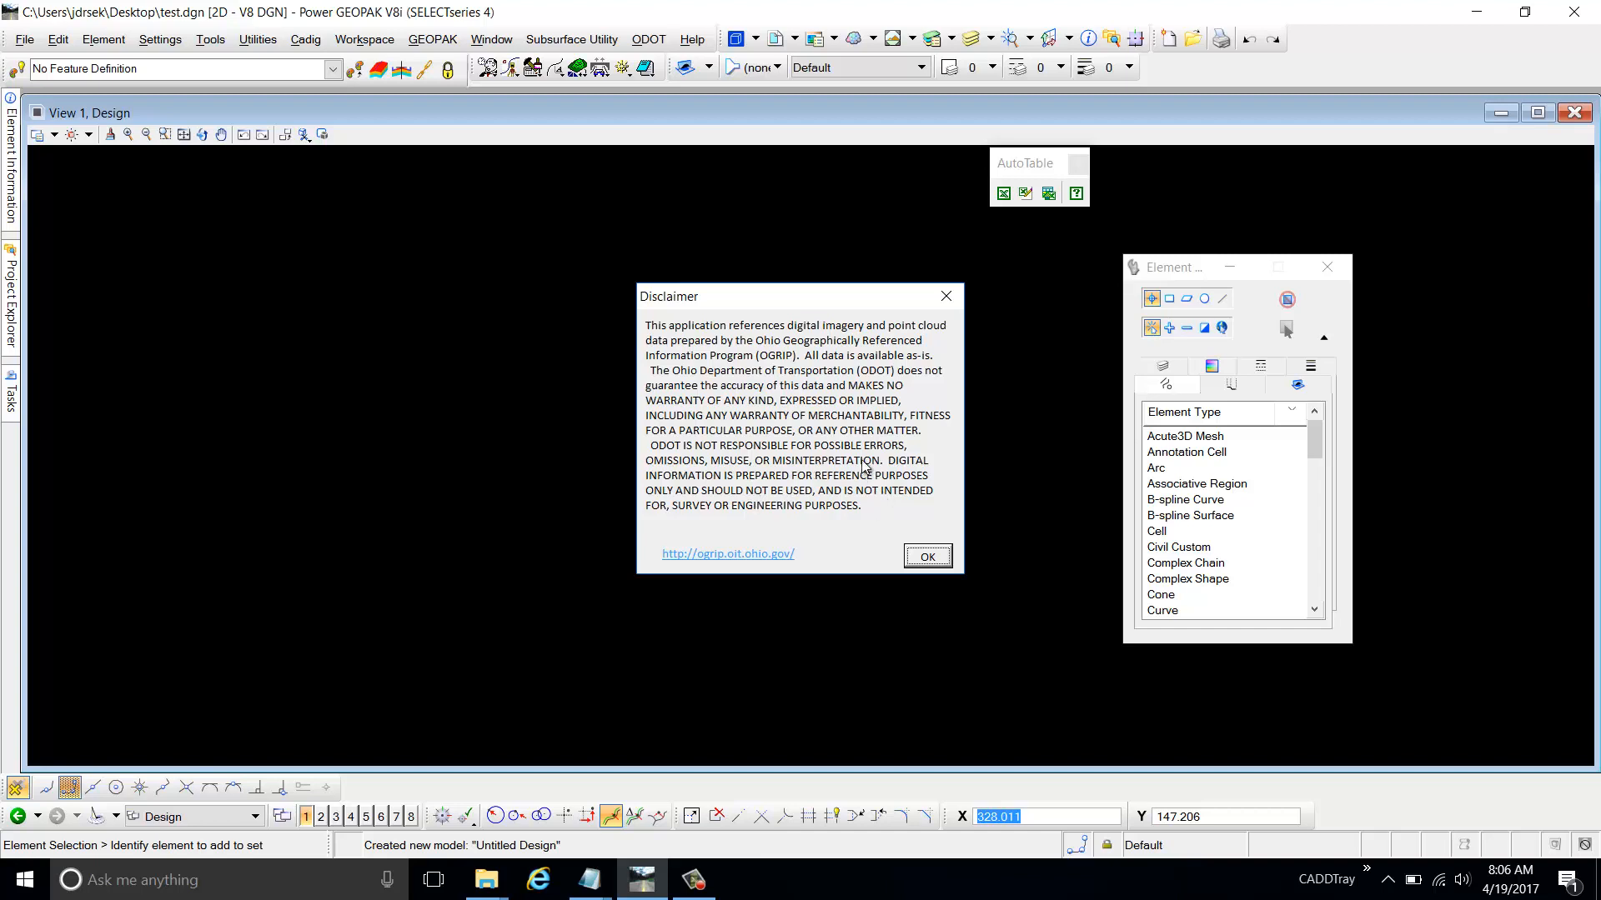
pyautogui.moveTo(842, 305); pyautogui.dragTo(834, 269)
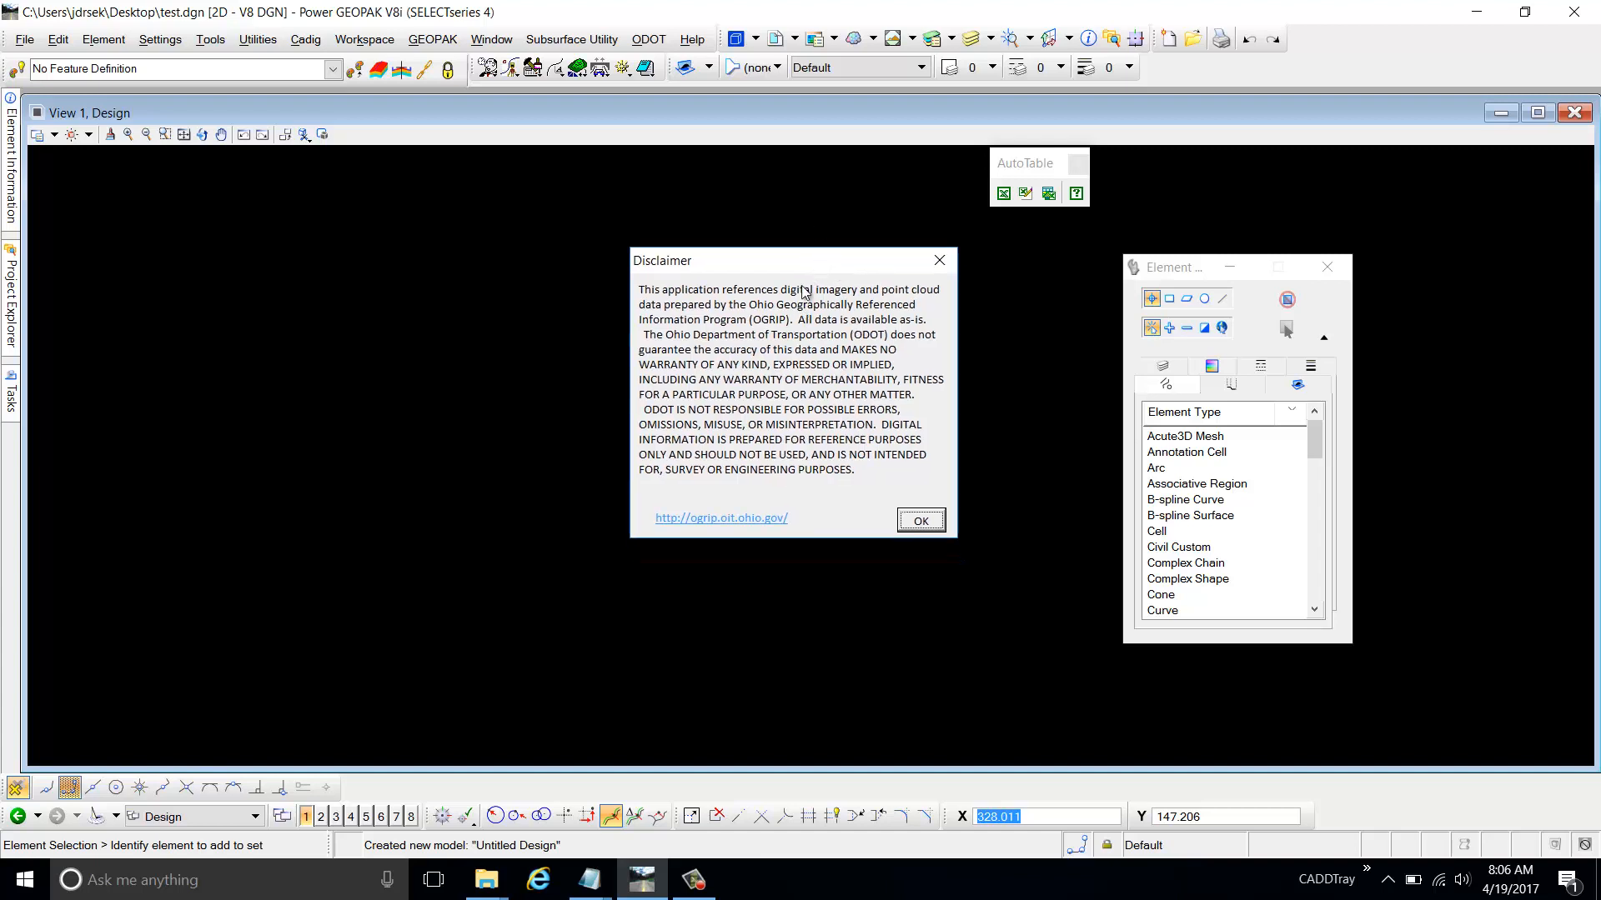
pyautogui.moveTo(818, 262); pyautogui.dragTo(797, 214)
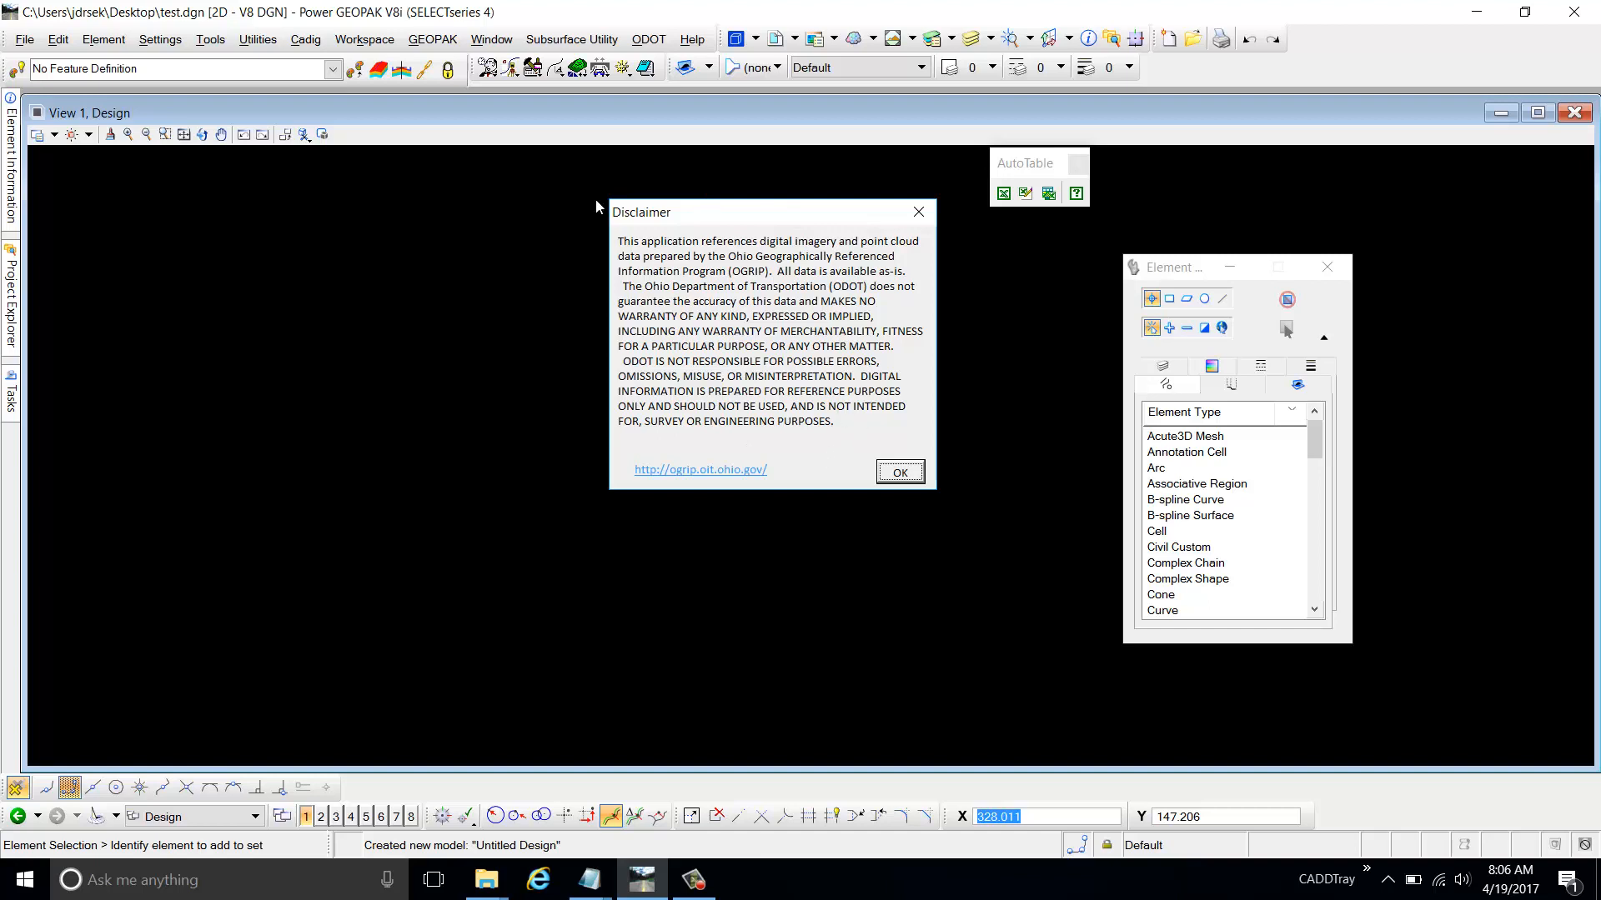
pyautogui.click(900, 473)
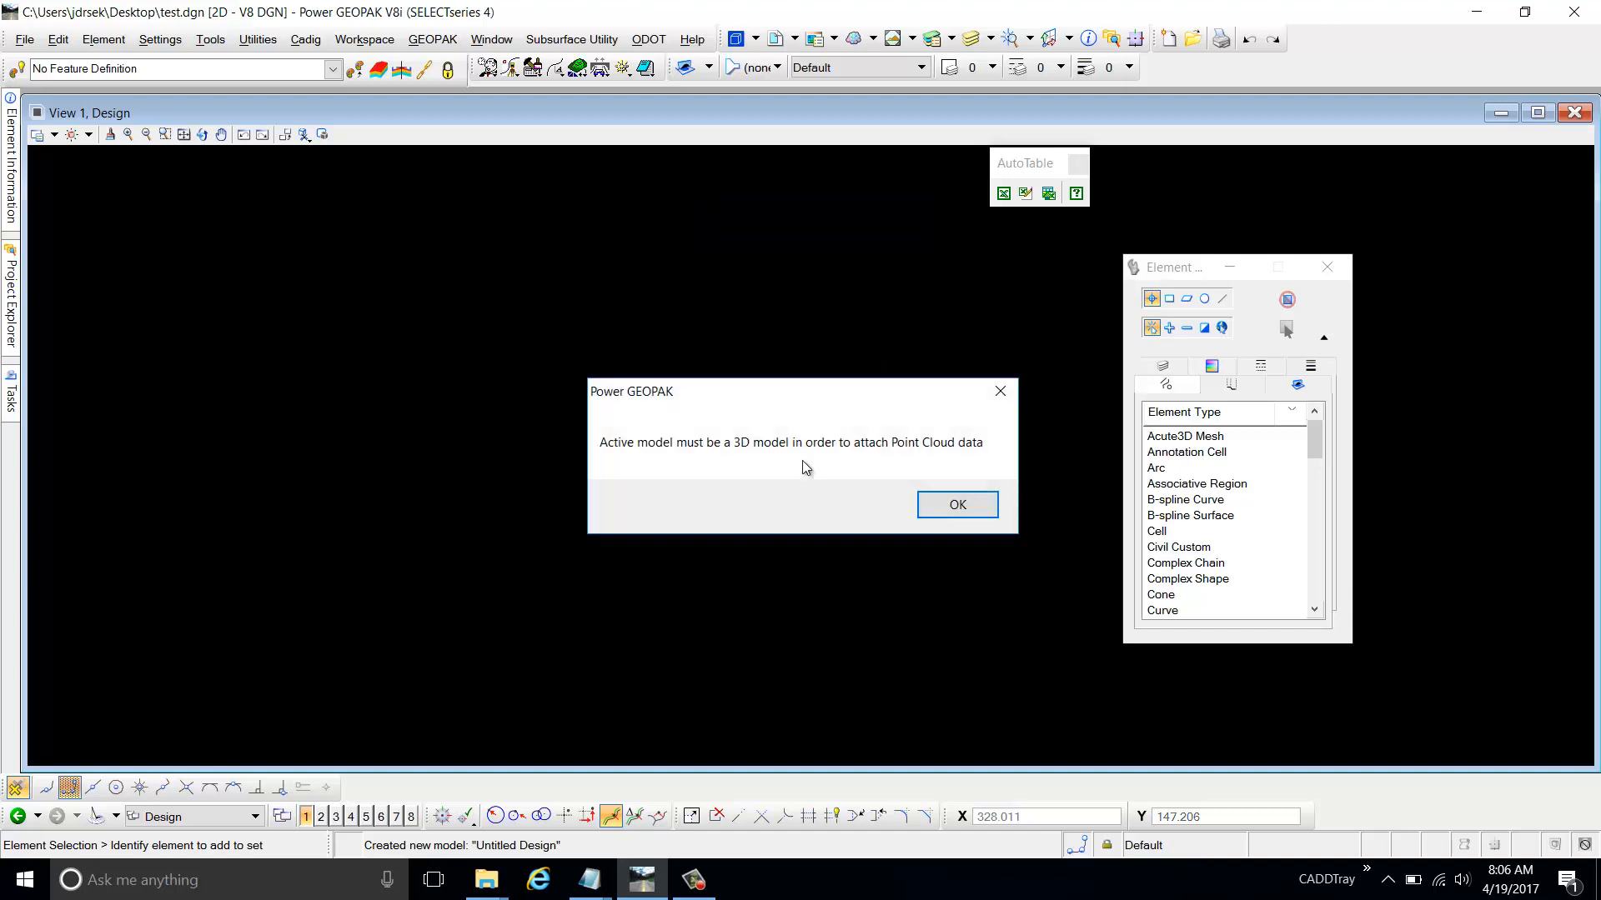
# Dismiss the notice about attaching Point Cloud data and reposition the GeoReference Tool dialog in the view
pyautogui.moveTo(812, 393); pyautogui.dragTo(788, 302)
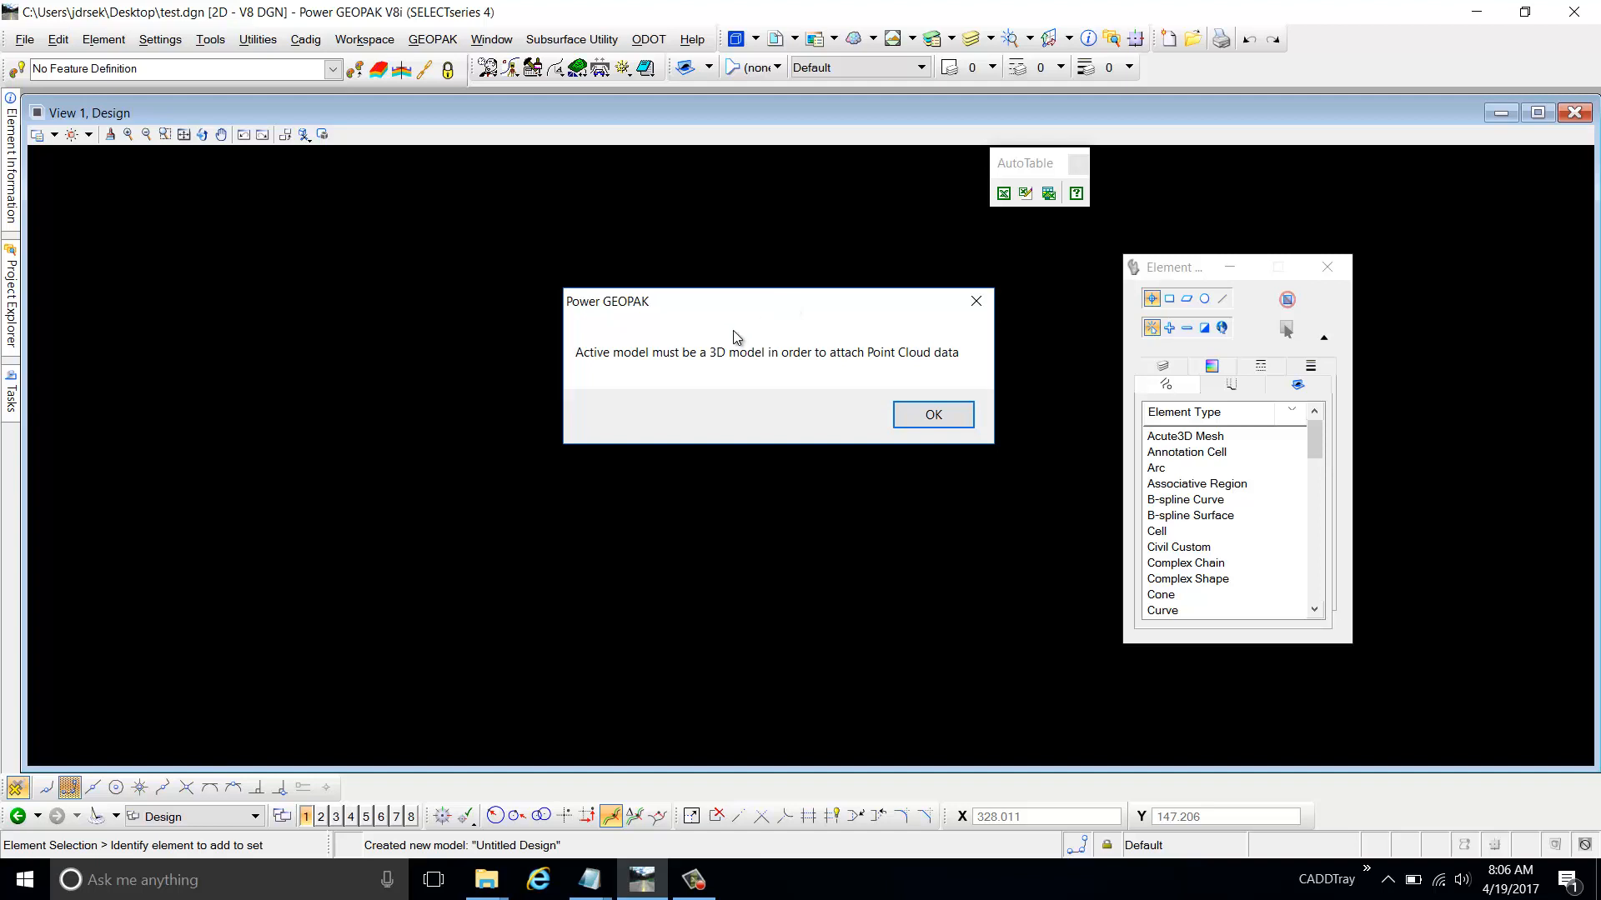
pyautogui.moveTo(755, 311); pyautogui.dragTo(733, 297)
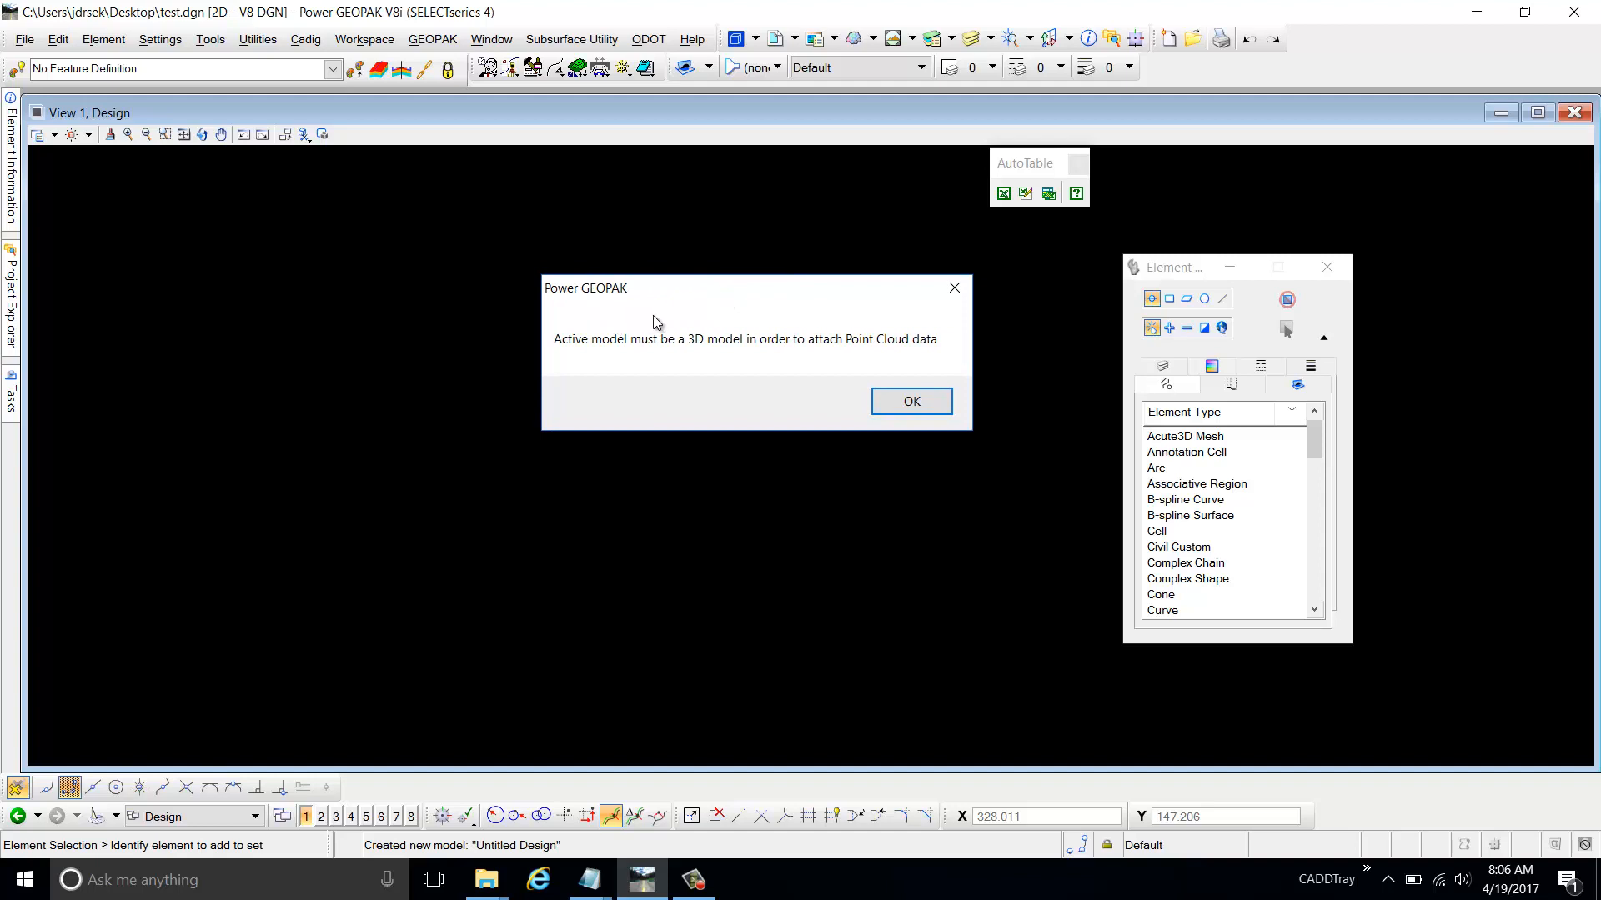
pyautogui.click(877, 407)
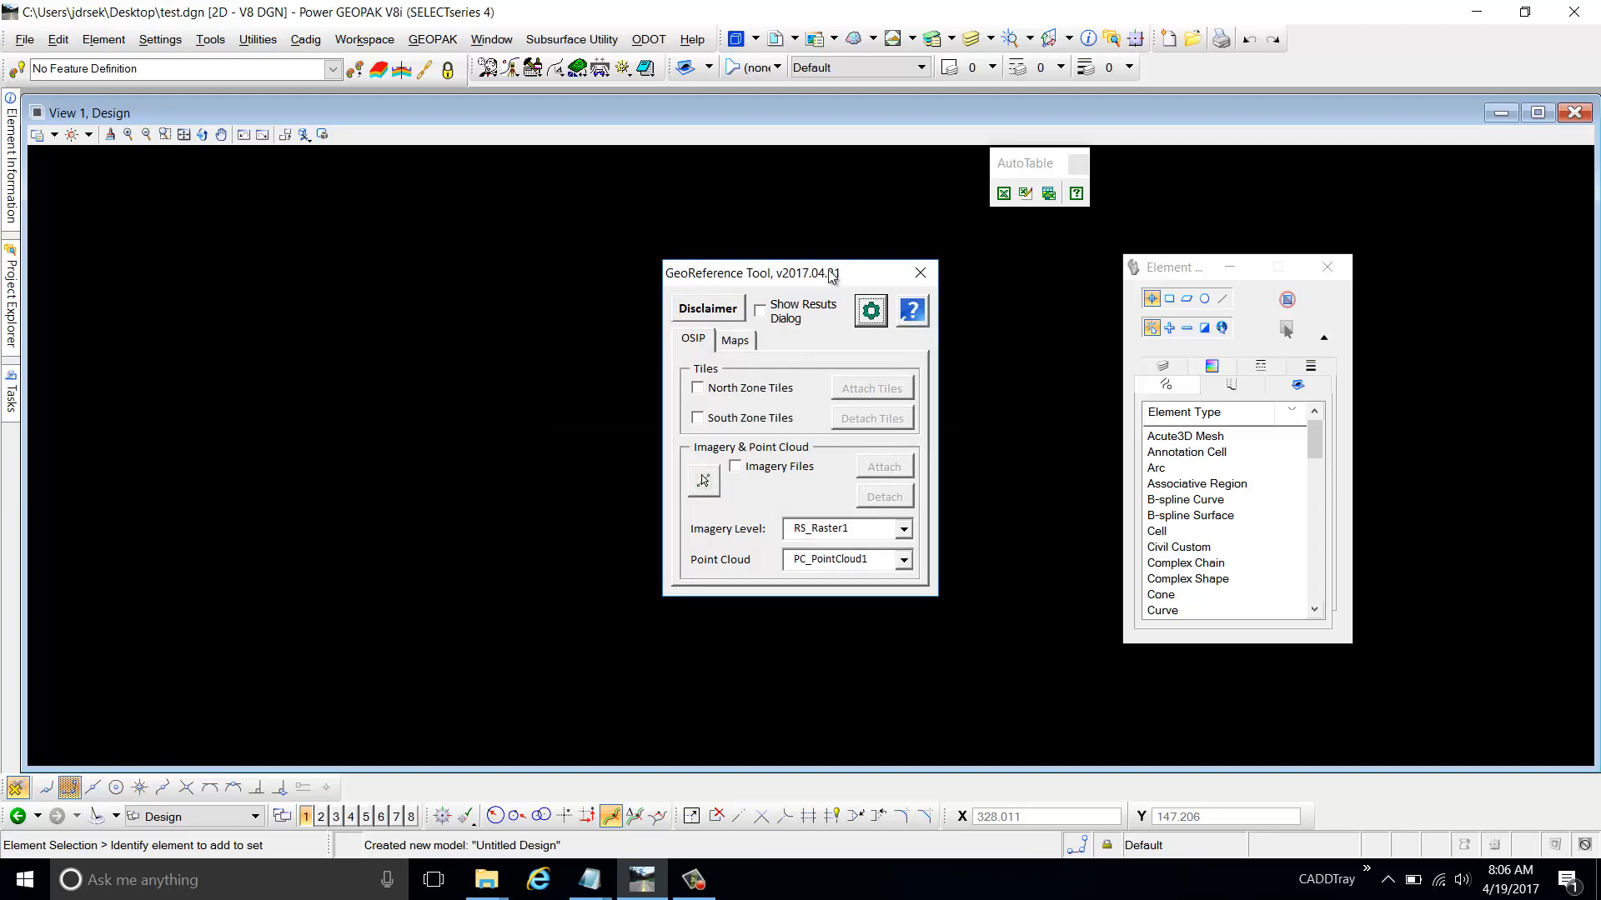
pyautogui.moveTo(832, 277); pyautogui.dragTo(755, 255)
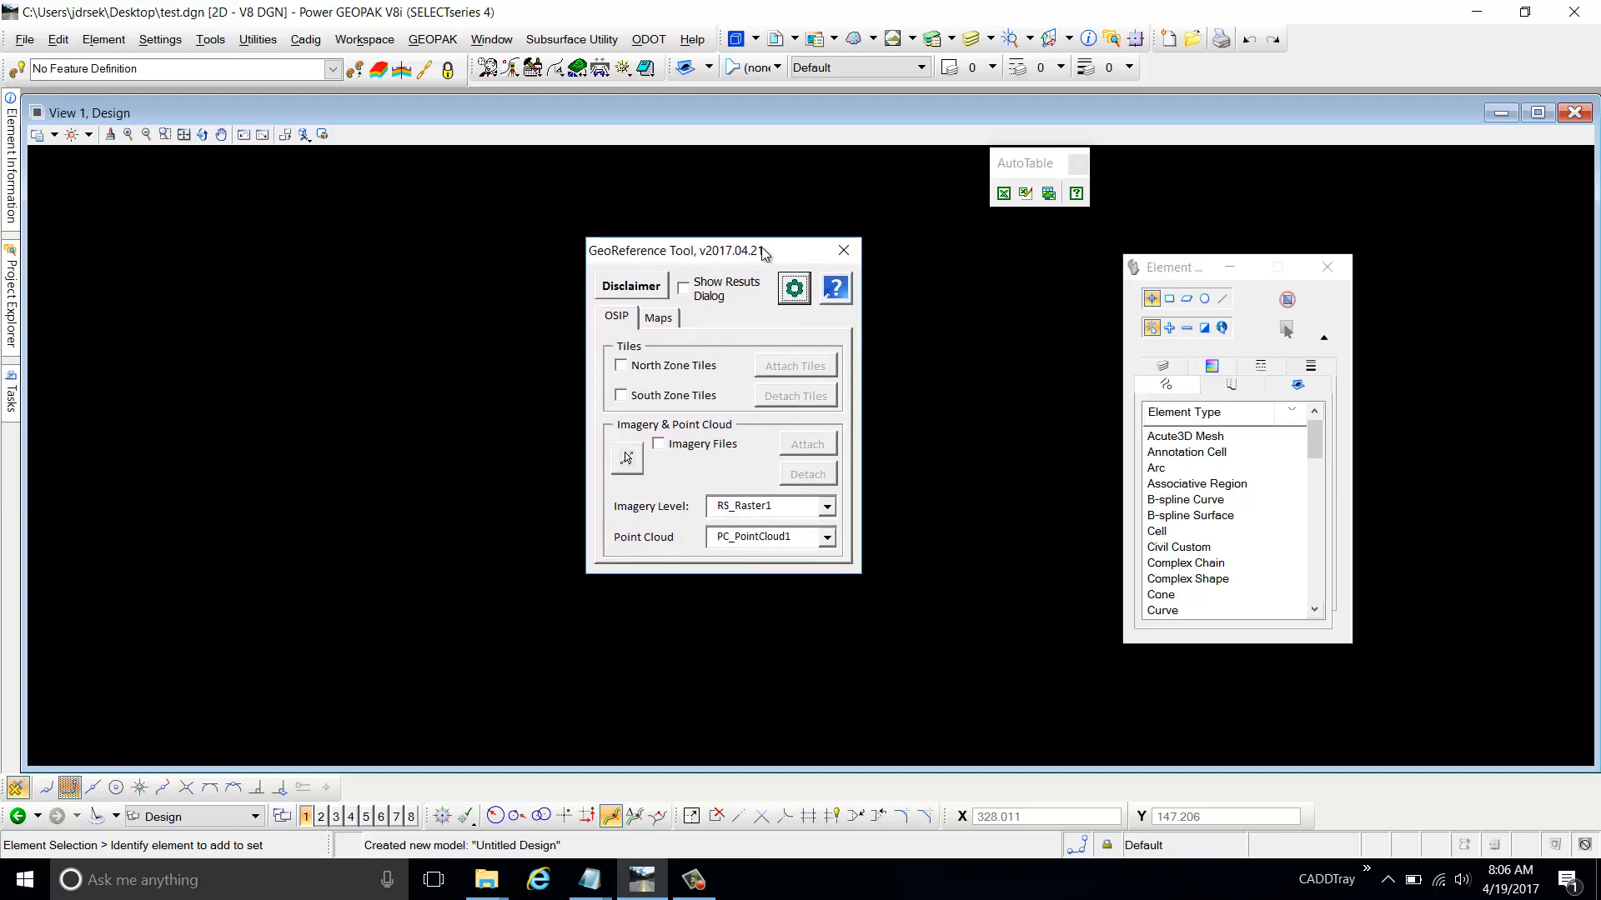
# Open the GeoReference Tool's help document and examine its Description section, highlighting "Video Coming Soon!!"
pyautogui.click(835, 289)
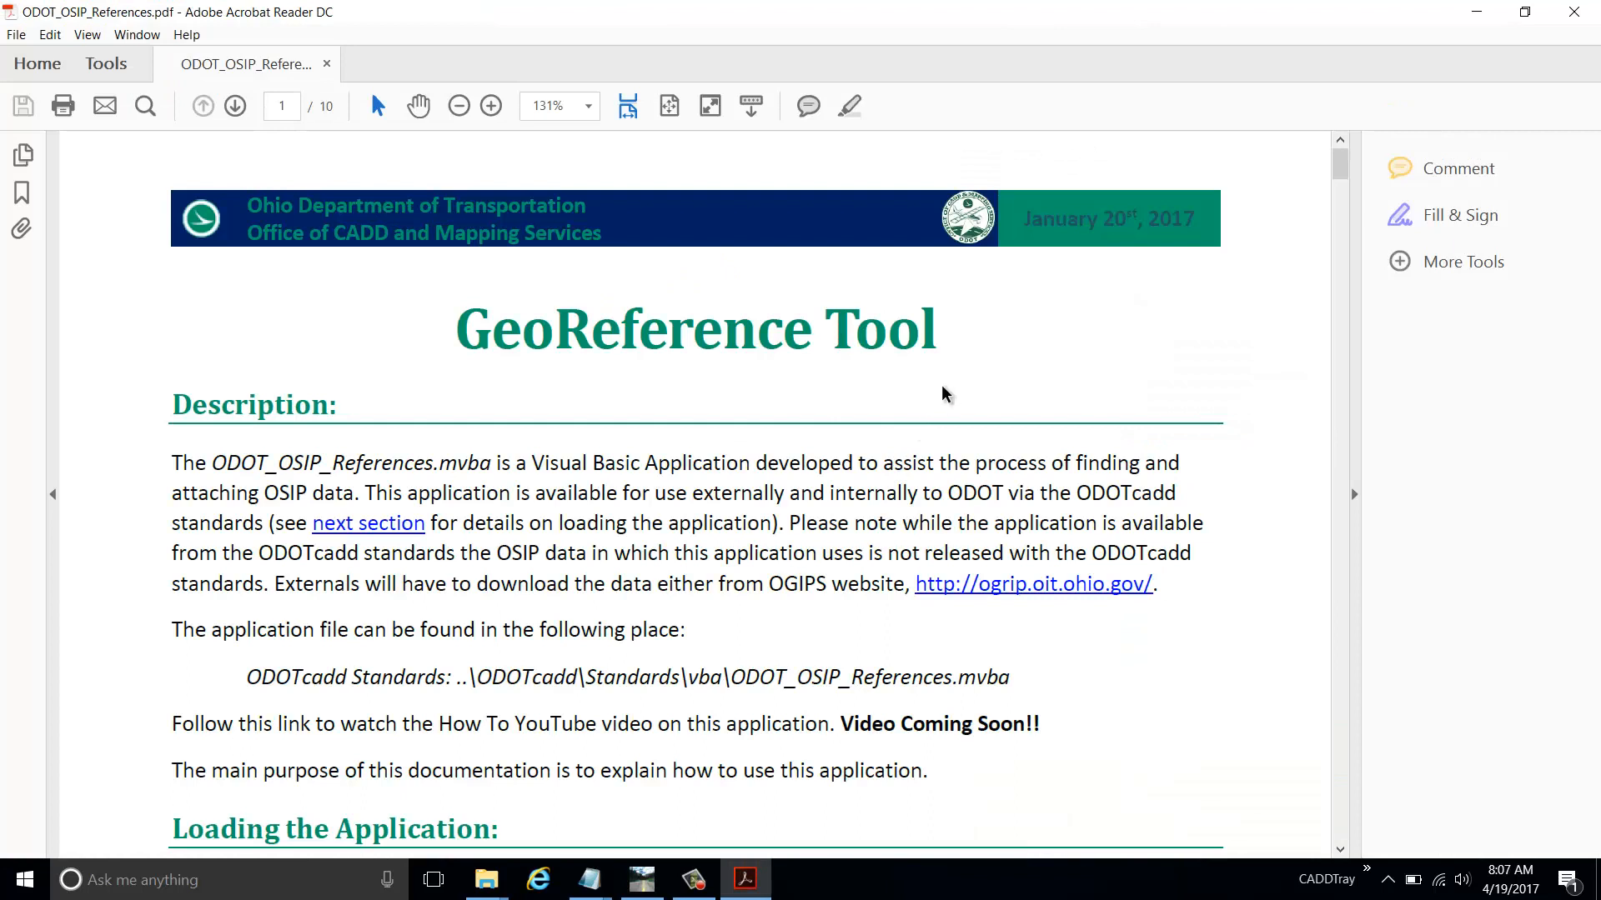
pyautogui.scroll(-3, 945, 393)
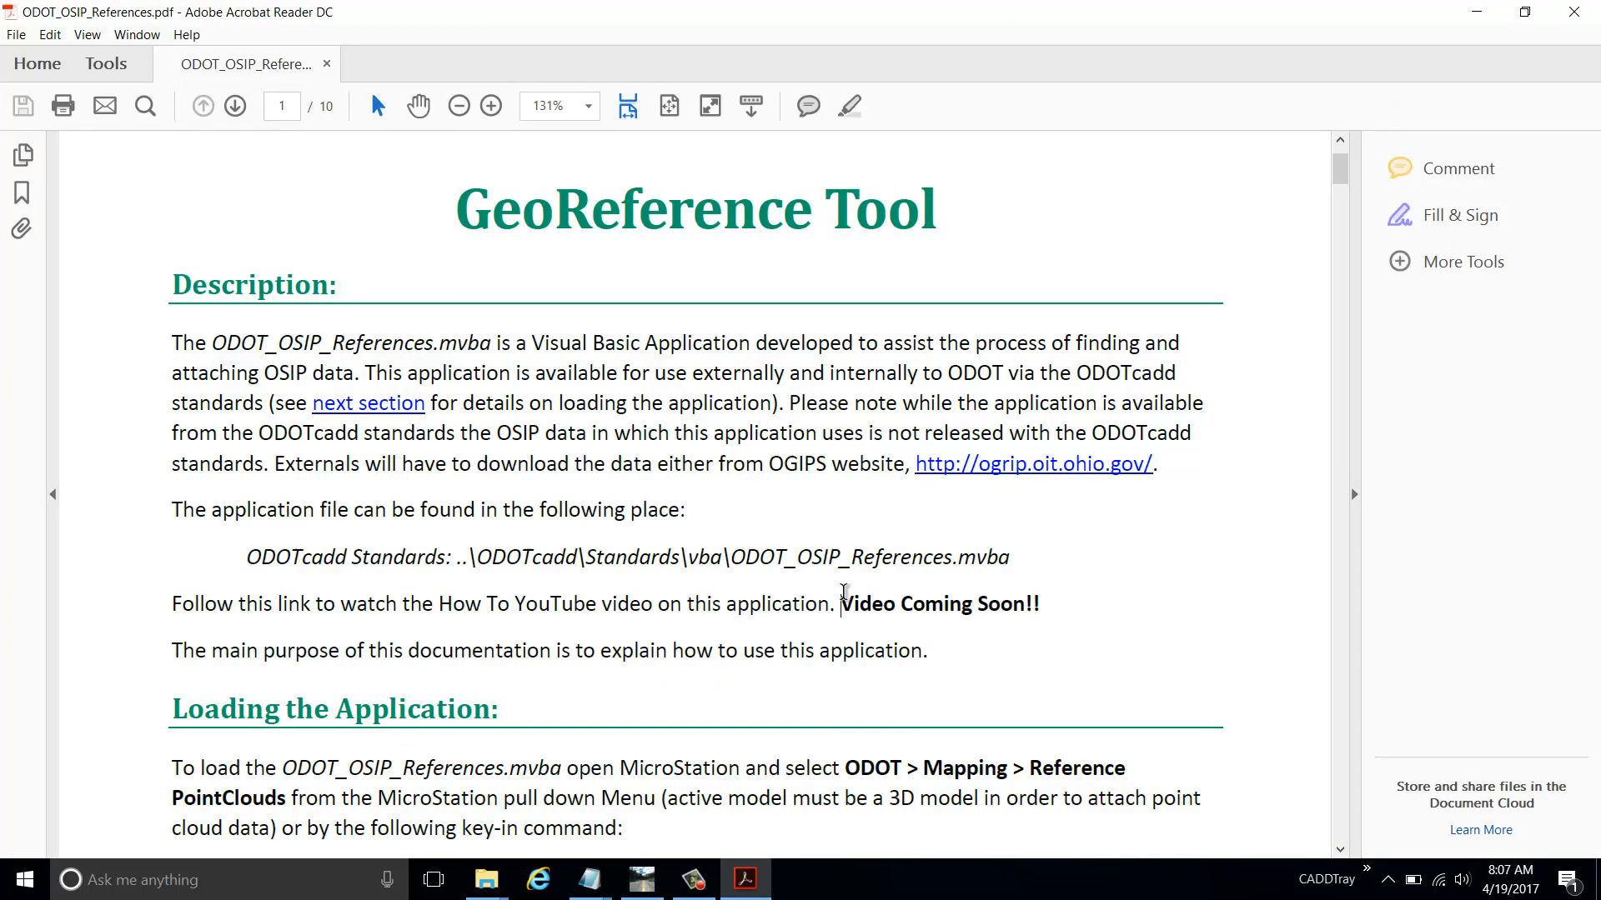
pyautogui.moveTo(841, 603); pyautogui.dragTo(1040, 607)
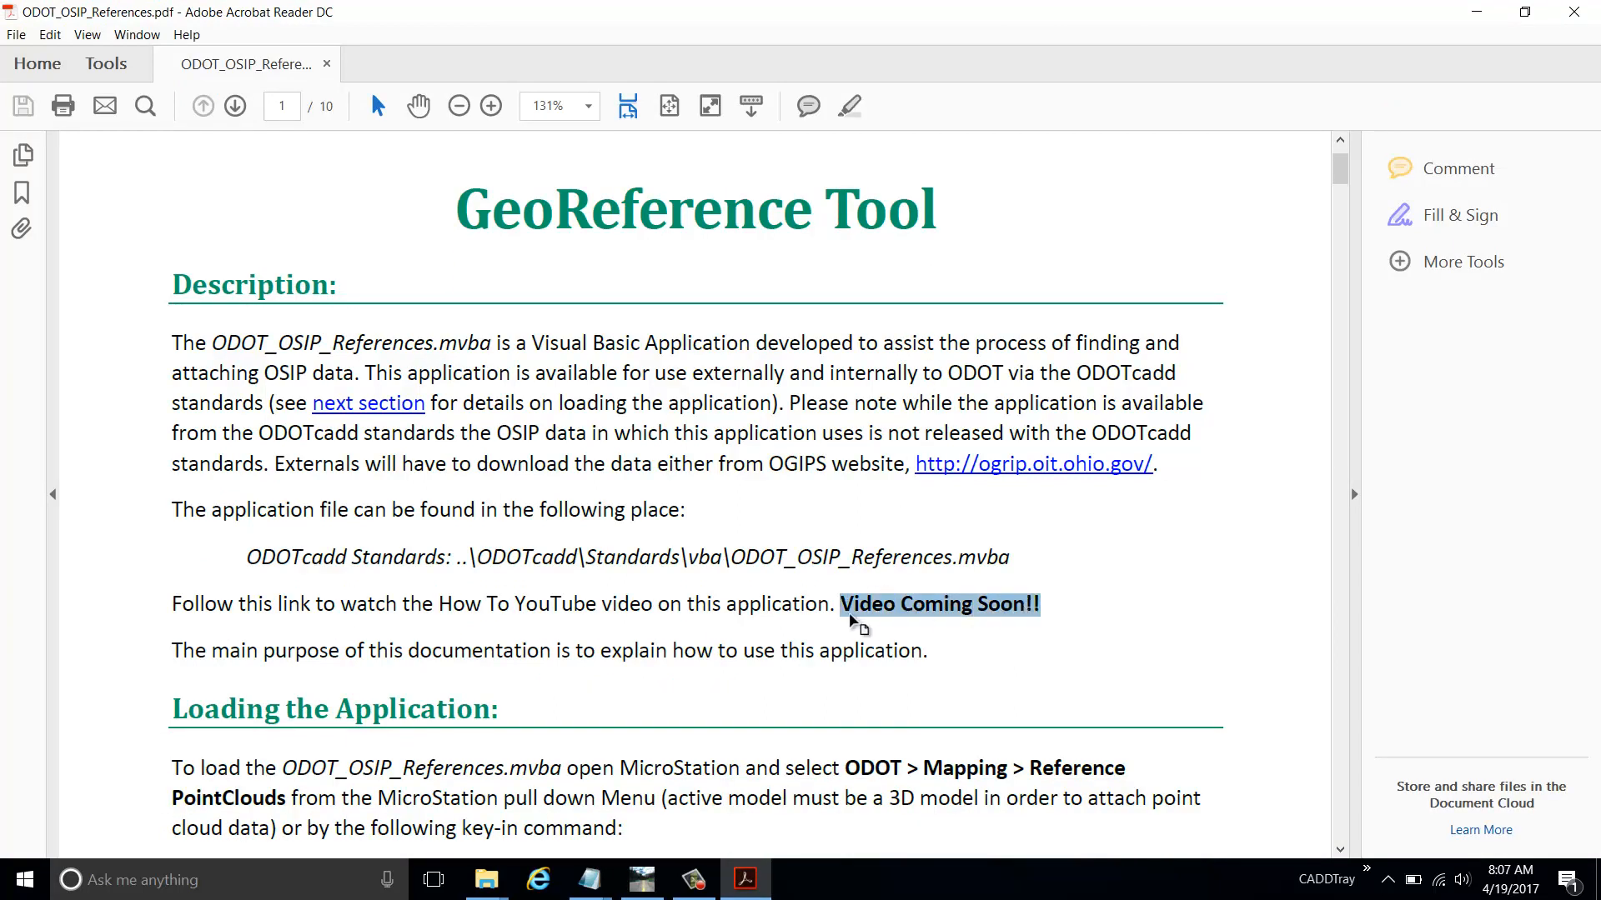
# Close the GeoReference Tool help document and reposition the tool's dialog in the Power GEOPAK view
pyautogui.moveTo(839, 607); pyautogui.dragTo(1031, 611)
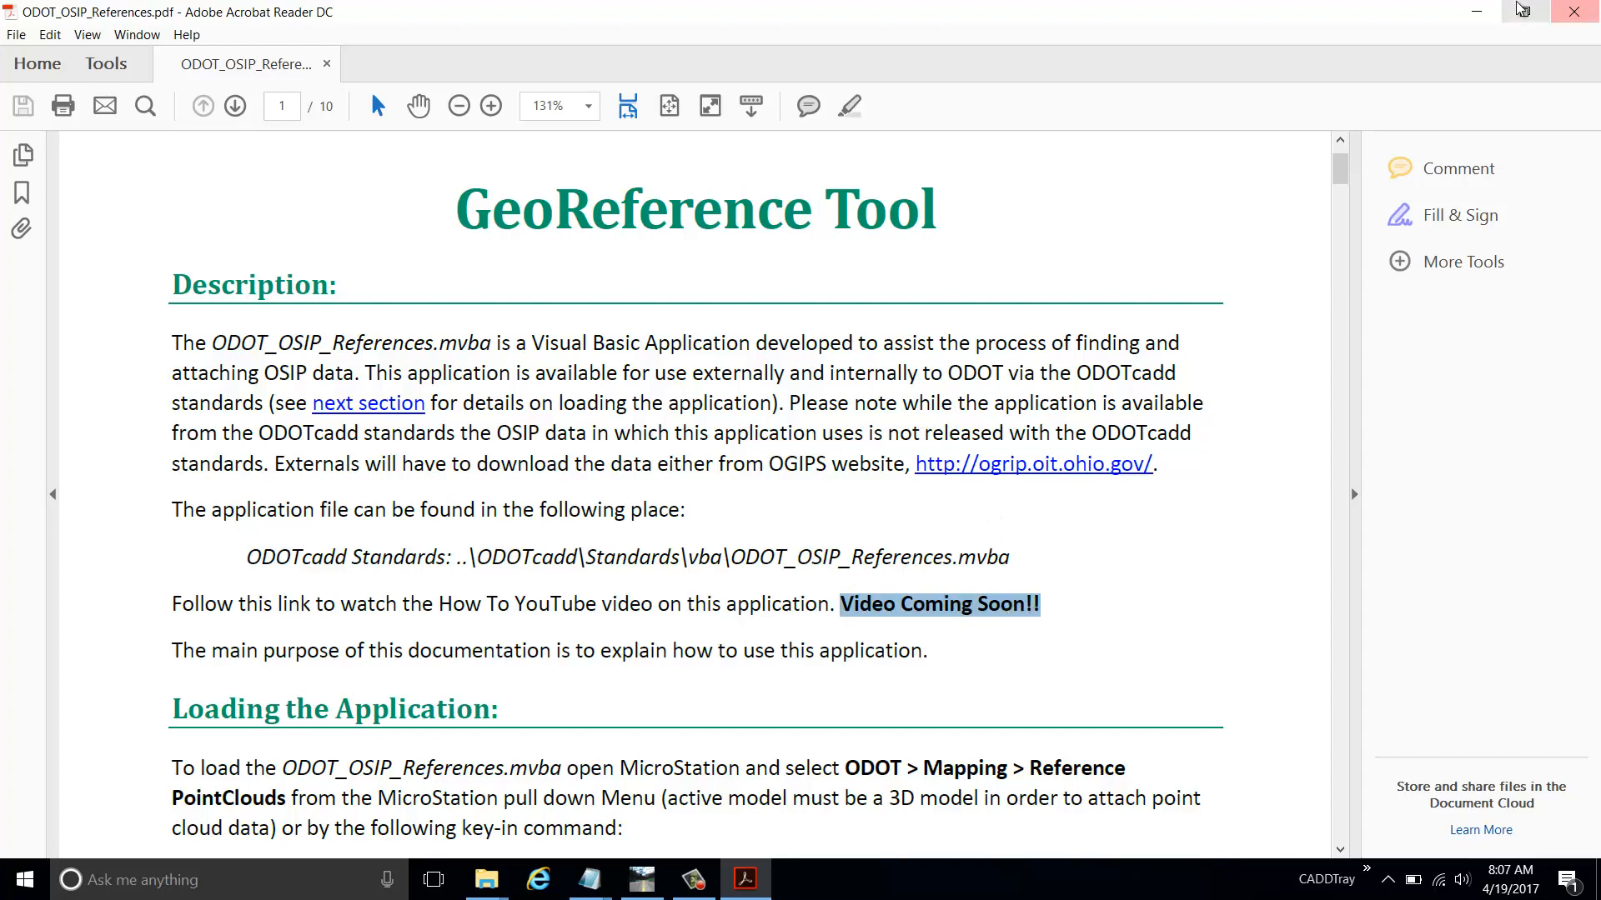
pyautogui.click(1573, 11)
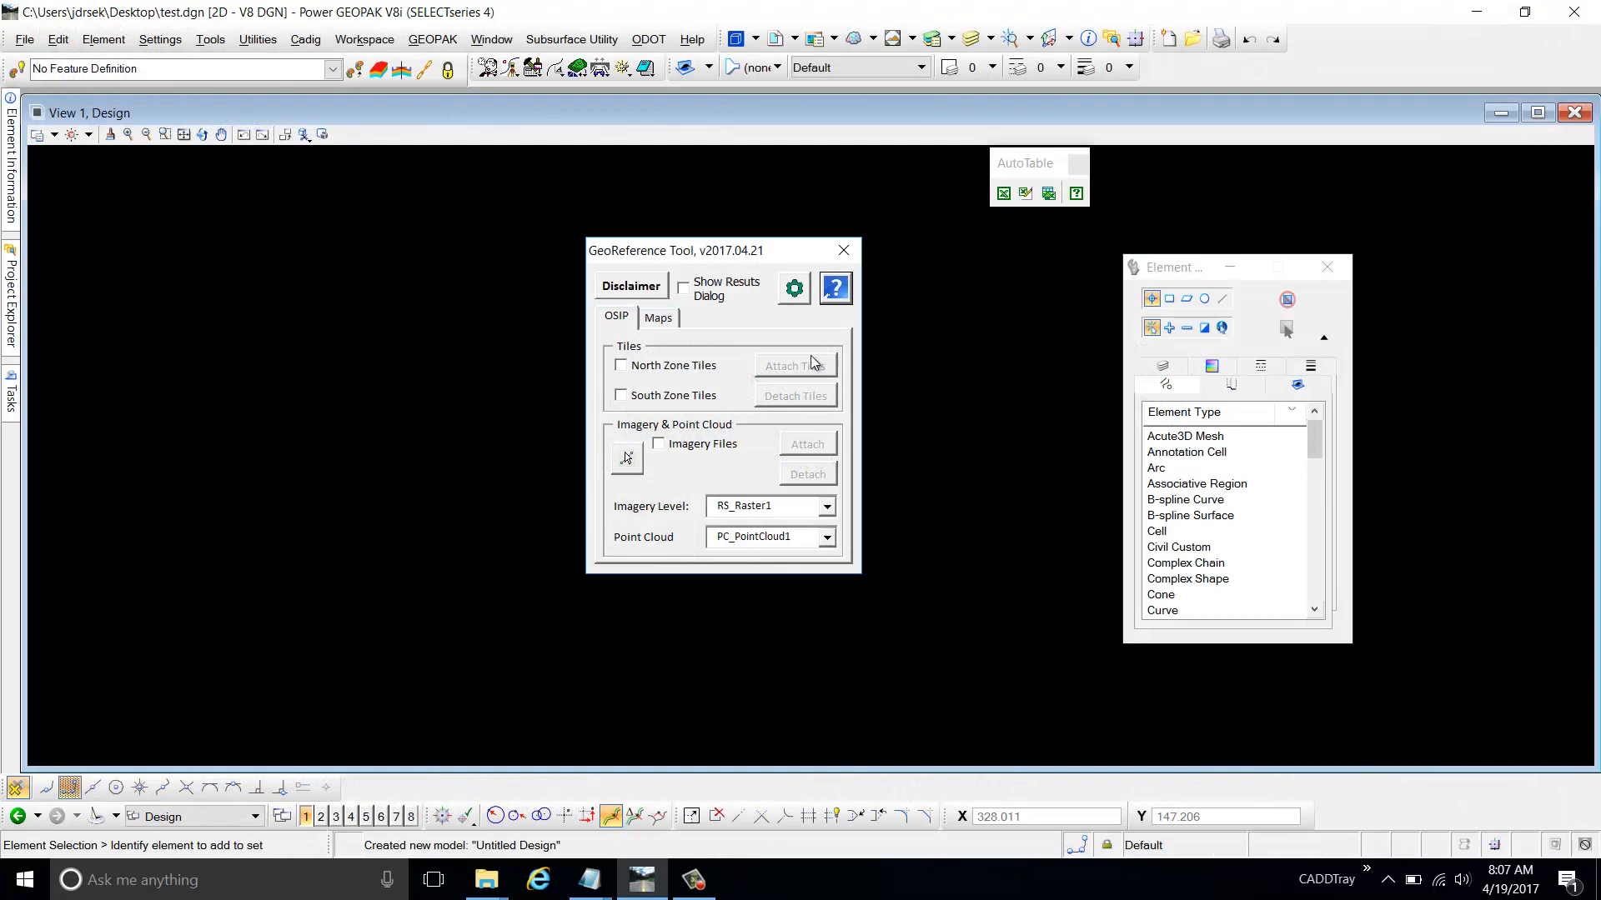
pyautogui.moveTo(747, 250); pyautogui.dragTo(815, 243)
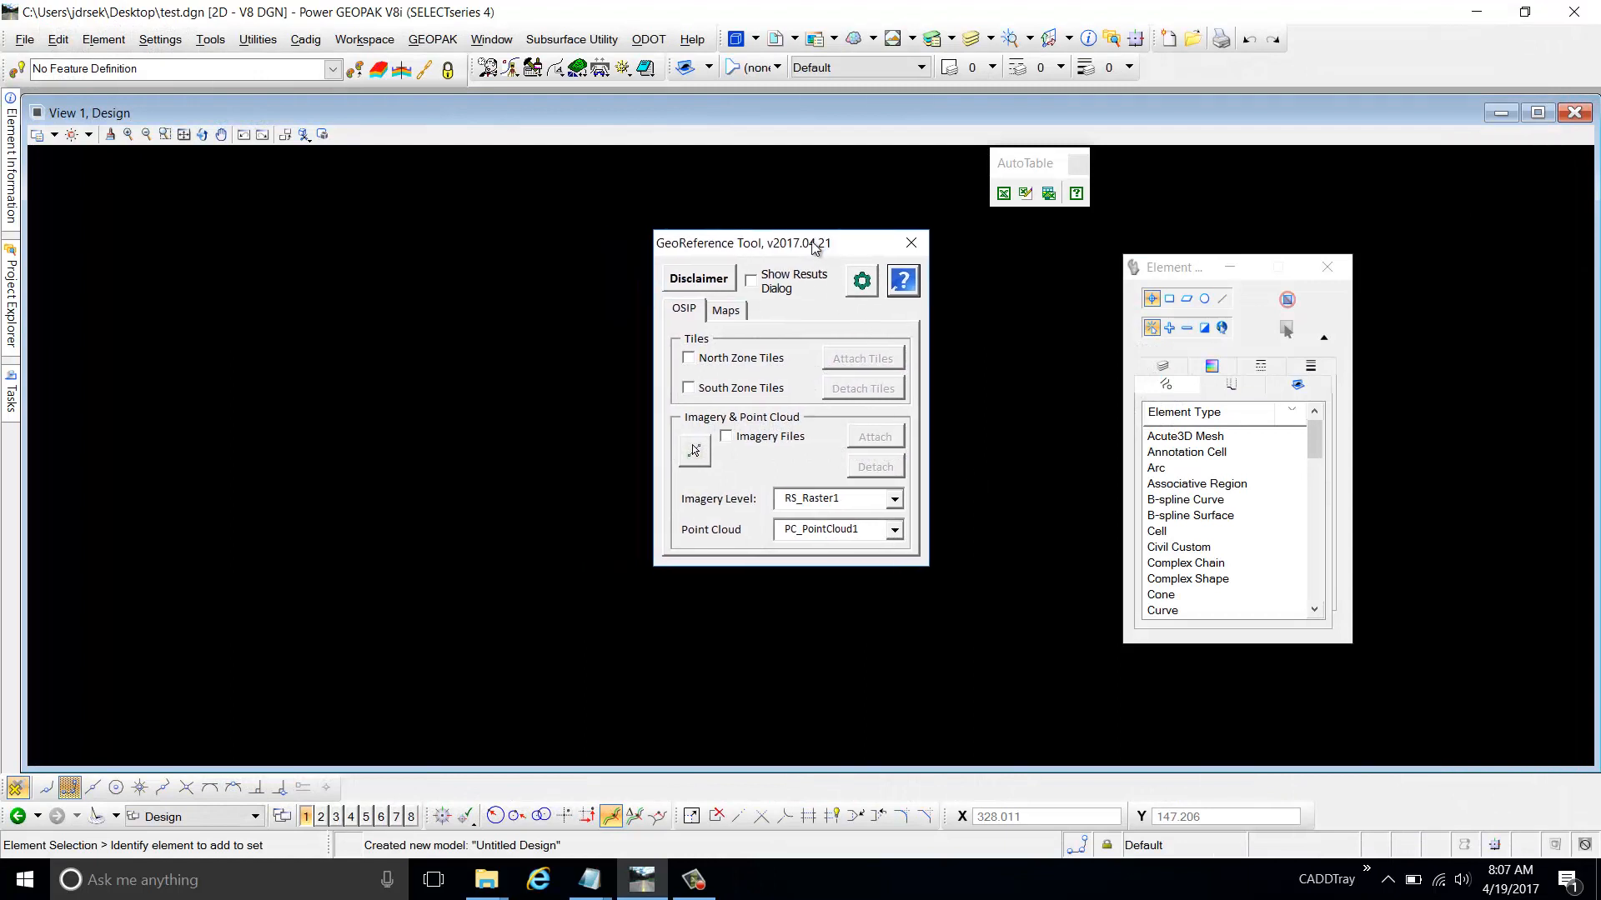
# Review the GeoReference Tool's disclaimer and its OGRIP website link, close it, and reposition the tool dialog
pyautogui.click(698, 283)
pyautogui.moveTo(720, 249); pyautogui.dragTo(511, 236)
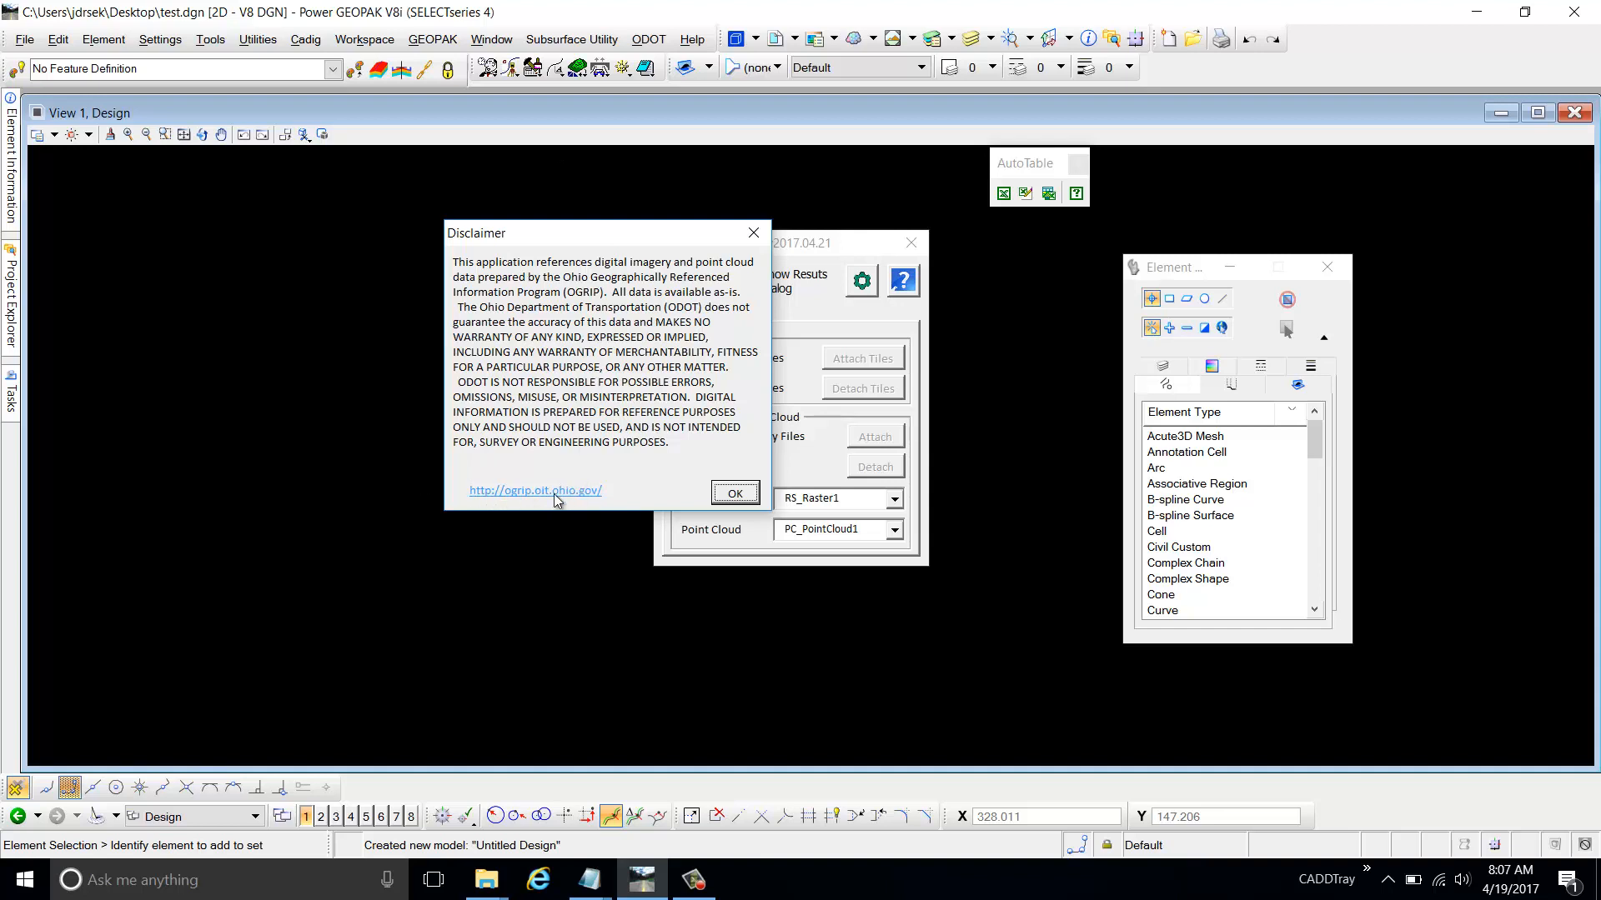
pyautogui.click(747, 497)
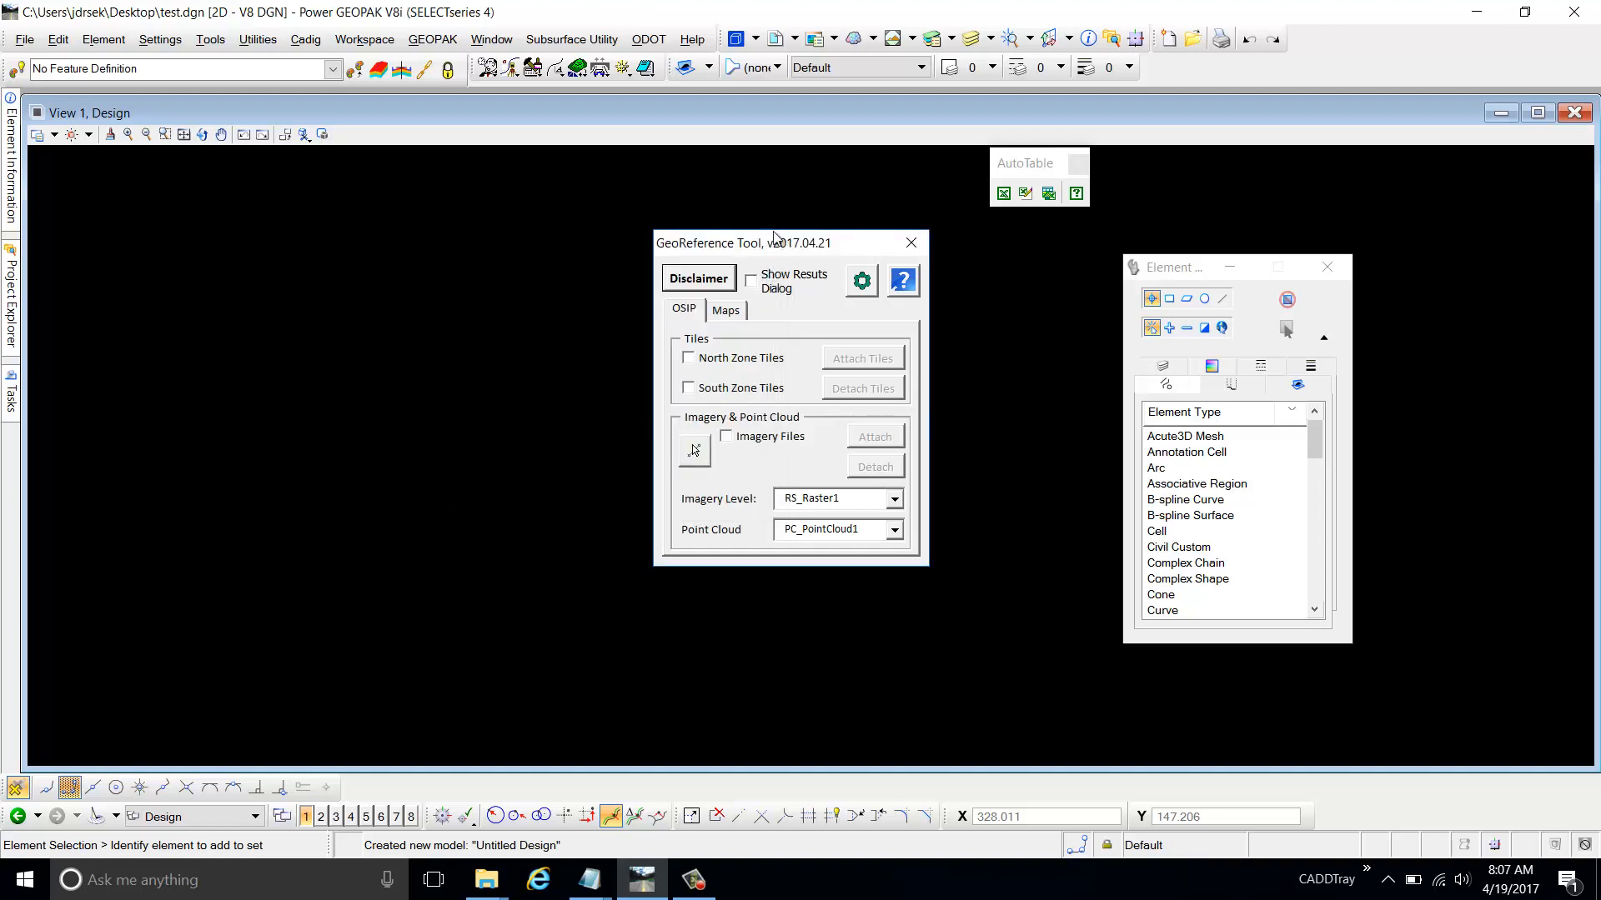
pyautogui.moveTo(787, 244); pyautogui.dragTo(734, 225)
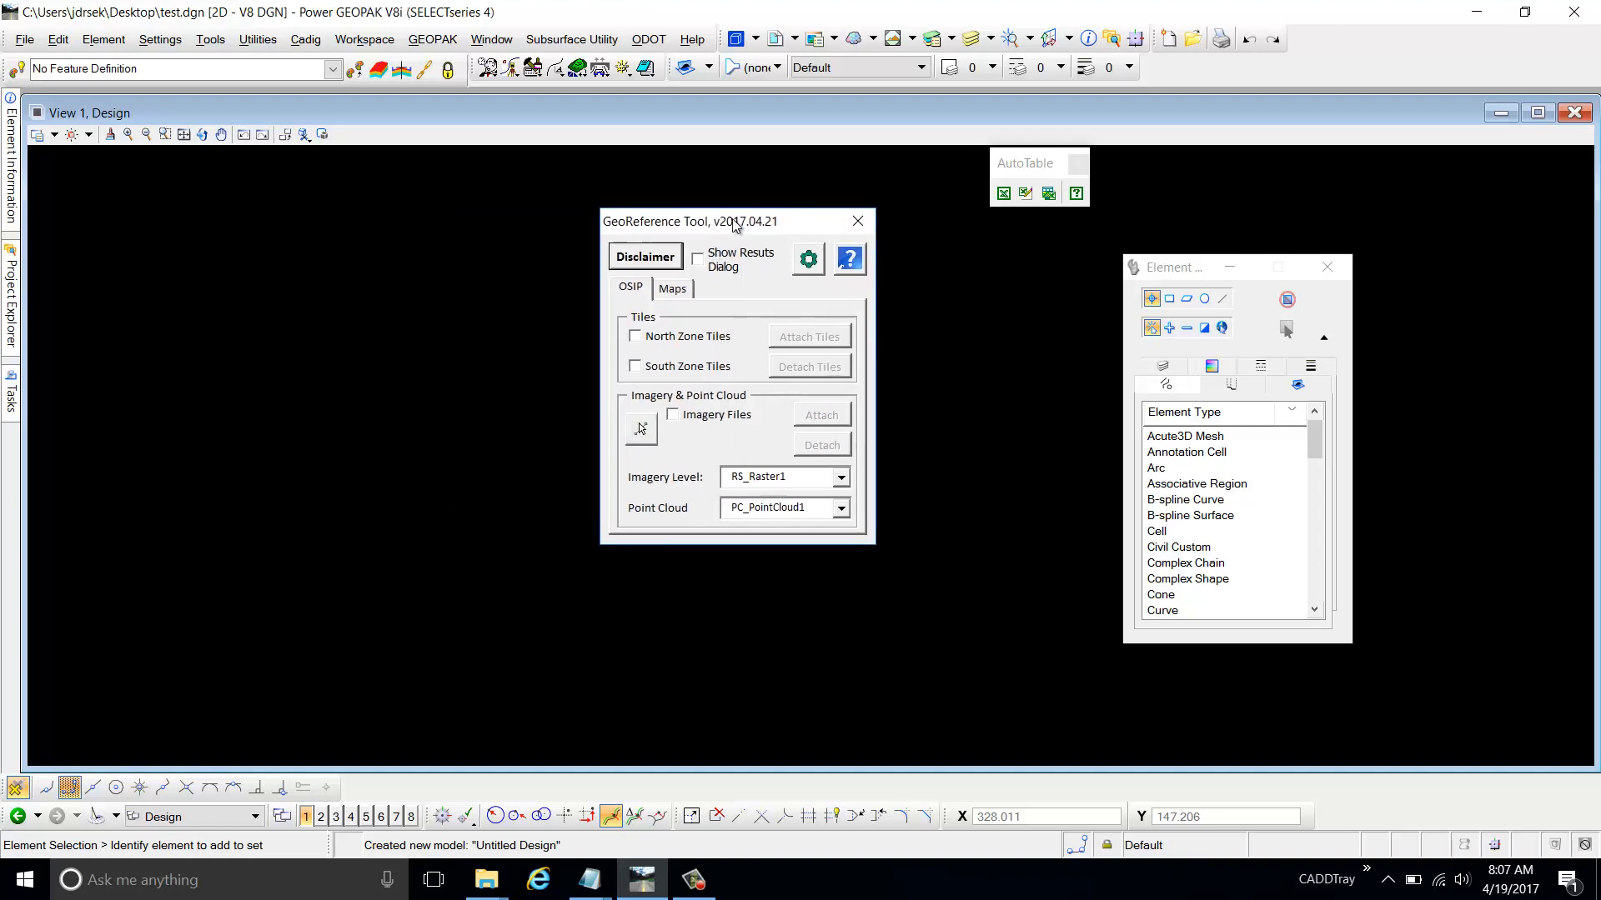
# Open the OSIP Reference Settings and bring up GeoReferenceTool.cfg in Notepad beside them
pyautogui.click(808, 261)
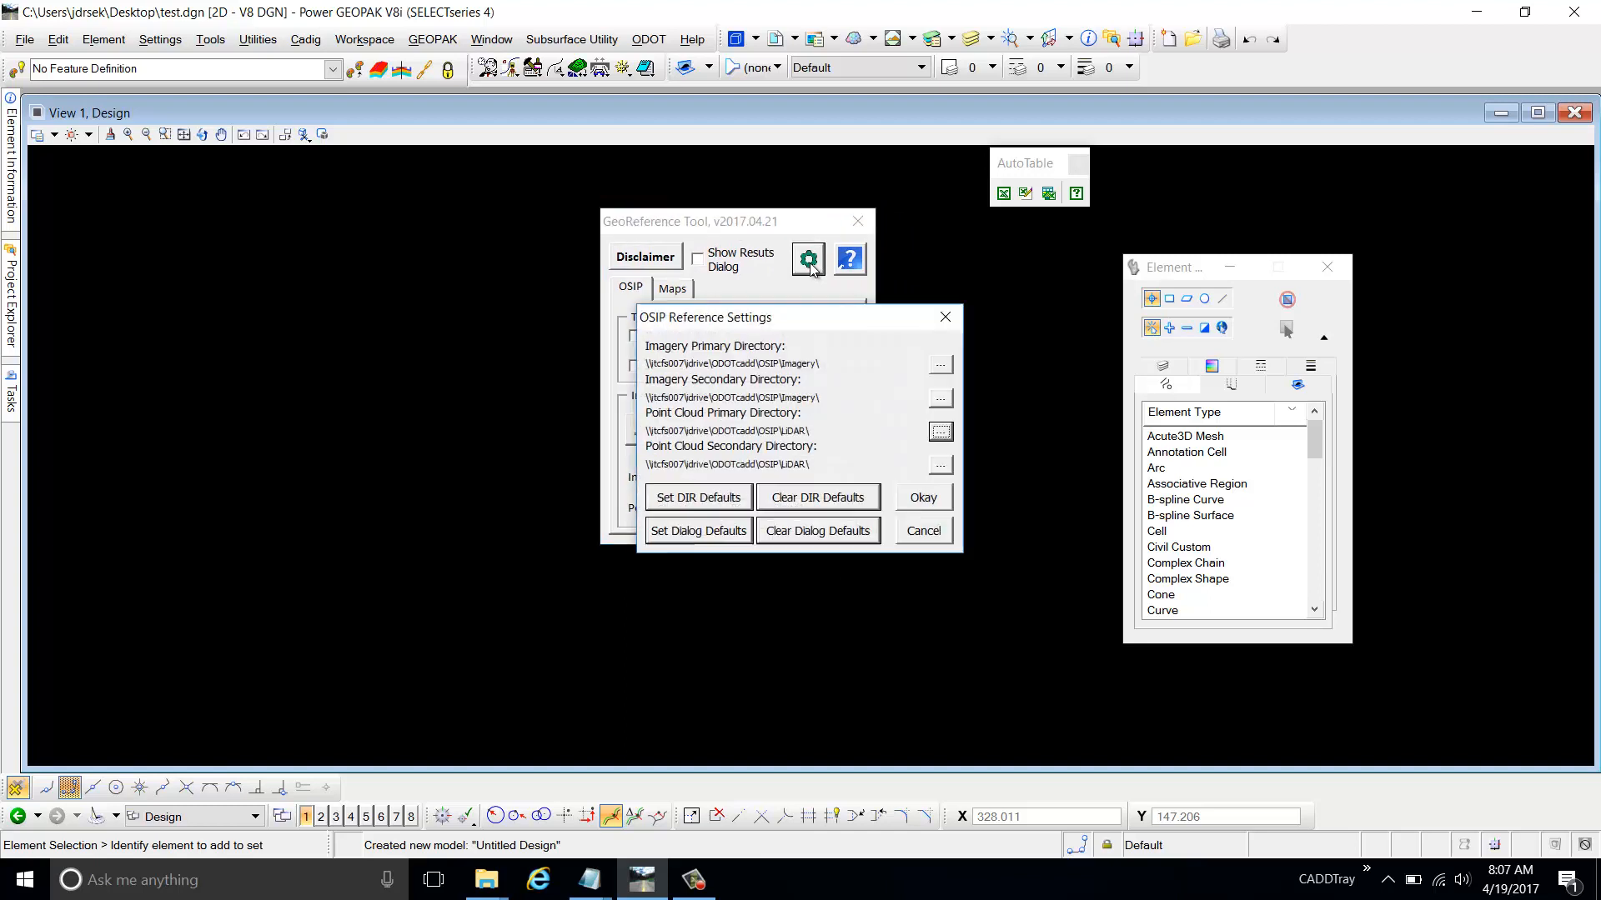
pyautogui.moveTo(710, 282); pyautogui.dragTo(508, 242)
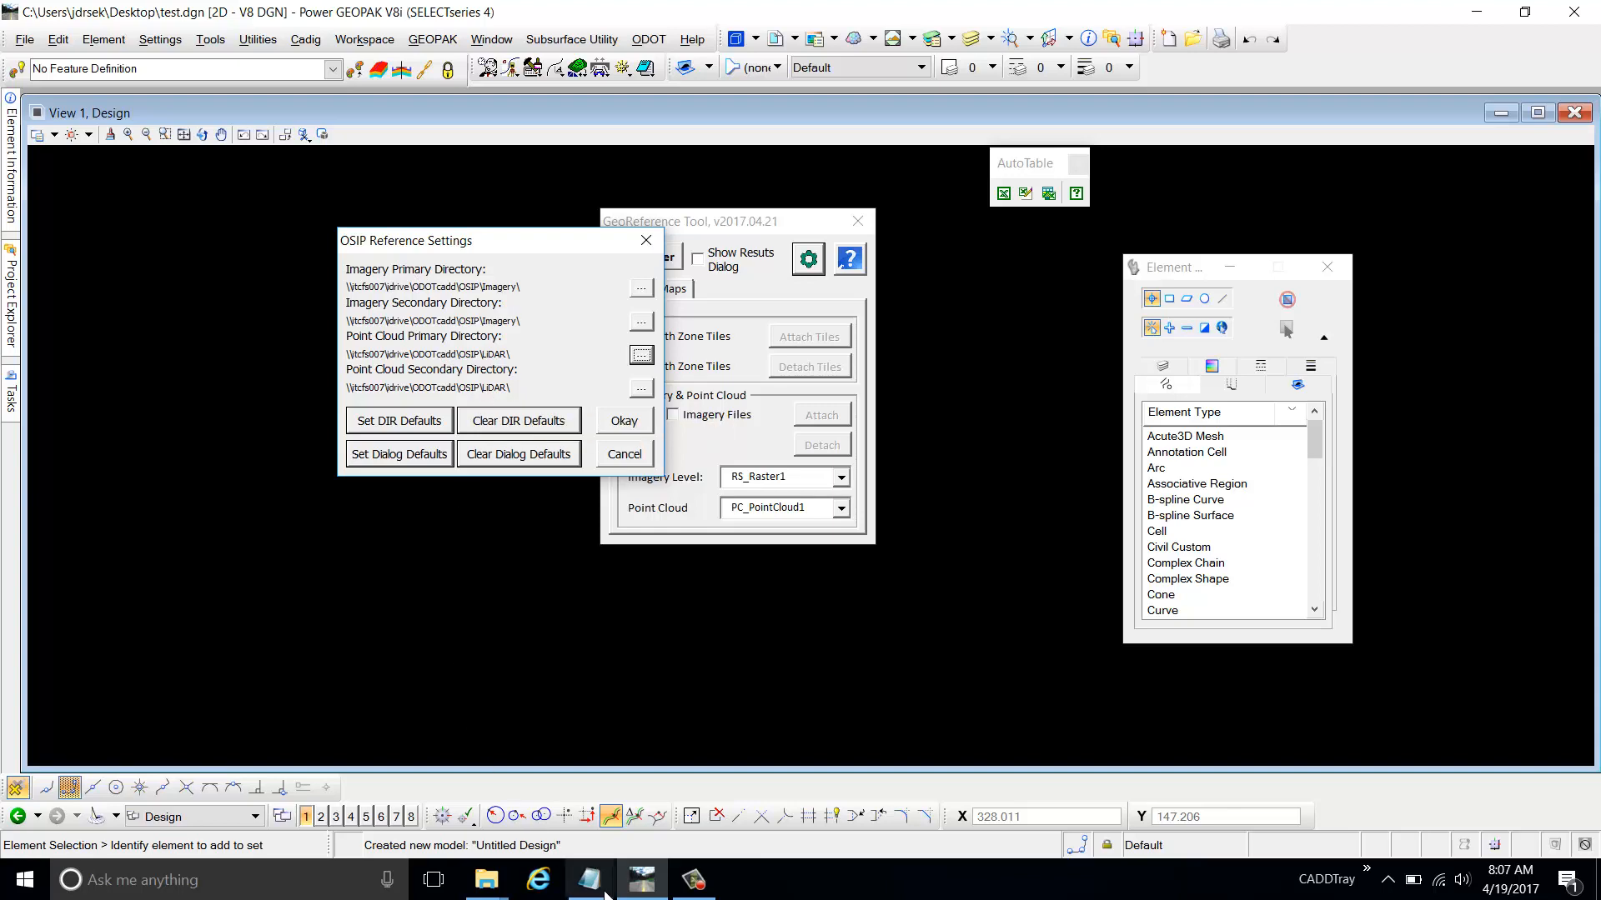
pyautogui.click(589, 879)
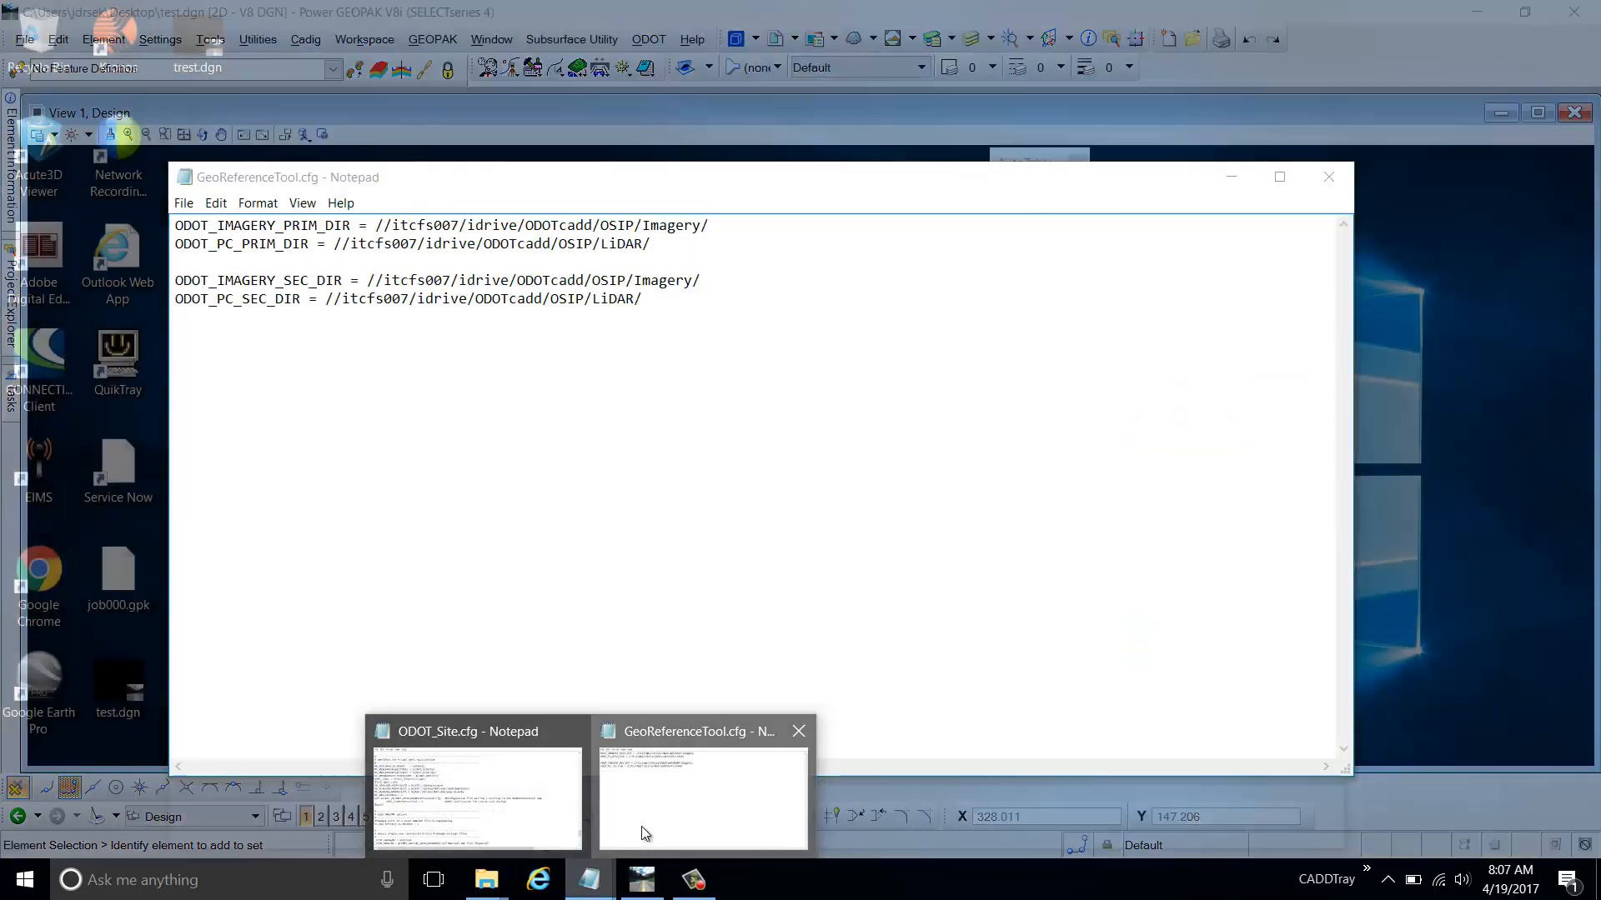
pyautogui.click(639, 834)
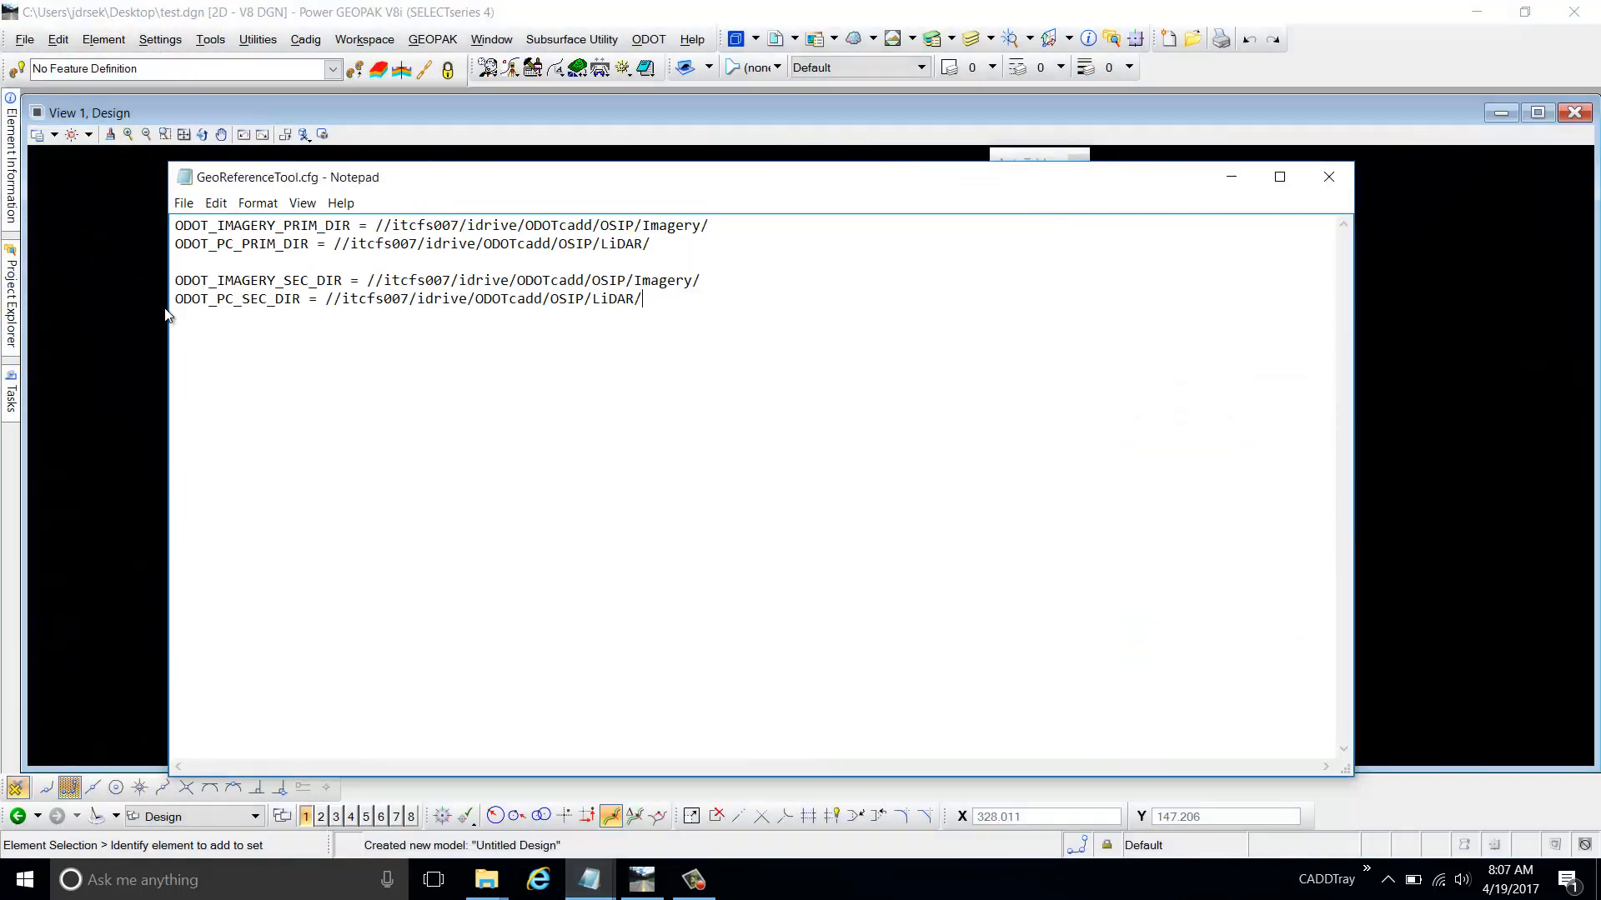
pyautogui.click(268, 299)
pyautogui.click(324, 299)
pyautogui.moveTo(626, 194); pyautogui.dragTo(1086, 251)
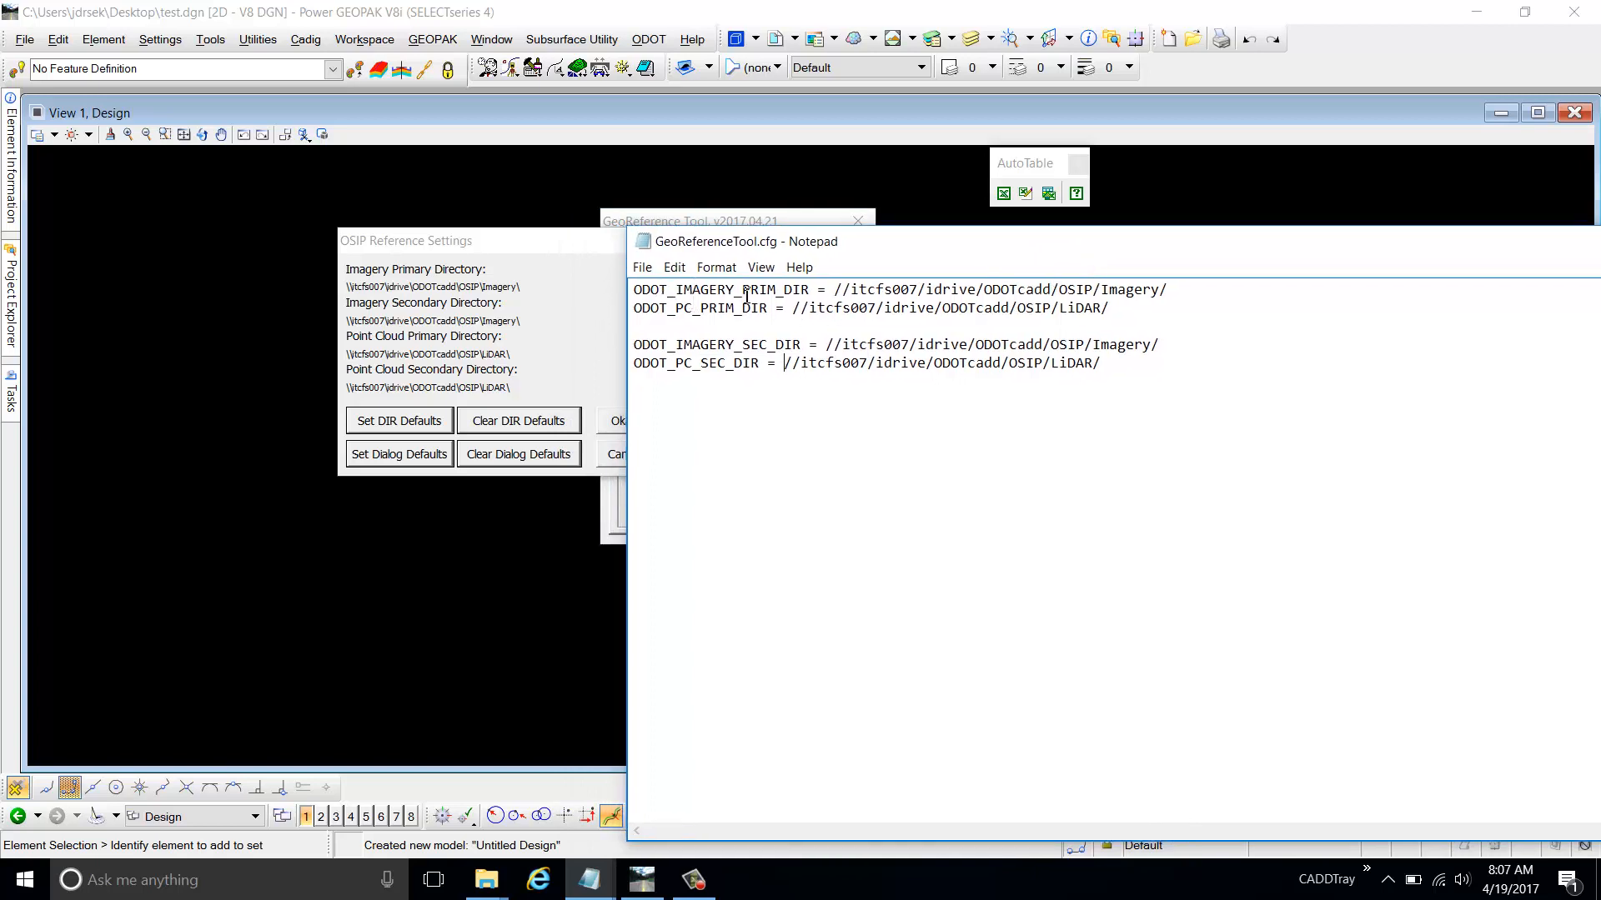
# Examine the primary and secondary imagery and point cloud variables in GeoReferenceTool.cfg against the directories in the OSIP Reference Settings
pyautogui.moveTo(743, 293); pyautogui.dragTo(776, 294)
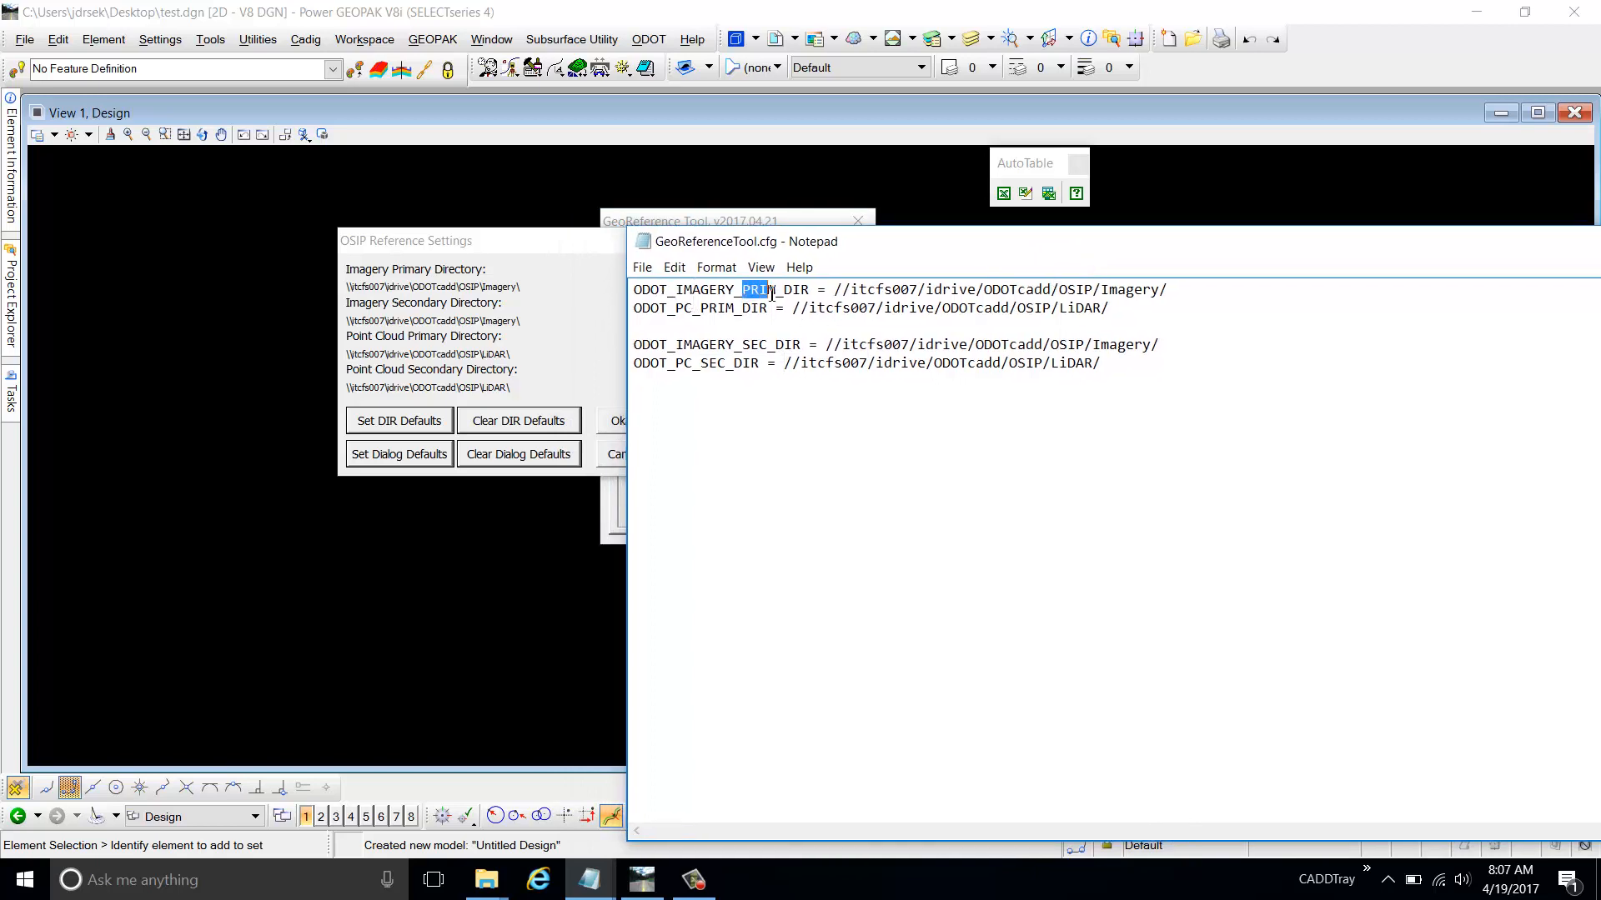
pyautogui.moveTo(645, 311); pyautogui.dragTo(740, 307)
pyautogui.click(663, 305)
pyautogui.click(745, 308)
pyautogui.click(710, 344)
pyautogui.click(709, 365)
pyautogui.click(749, 345)
# Shrink the GeoReferenceTool.cfg window and place it beside the OSIP Reference Settings so both are fully visible
pyautogui.moveTo(1437, 233); pyautogui.dragTo(1197, 182)
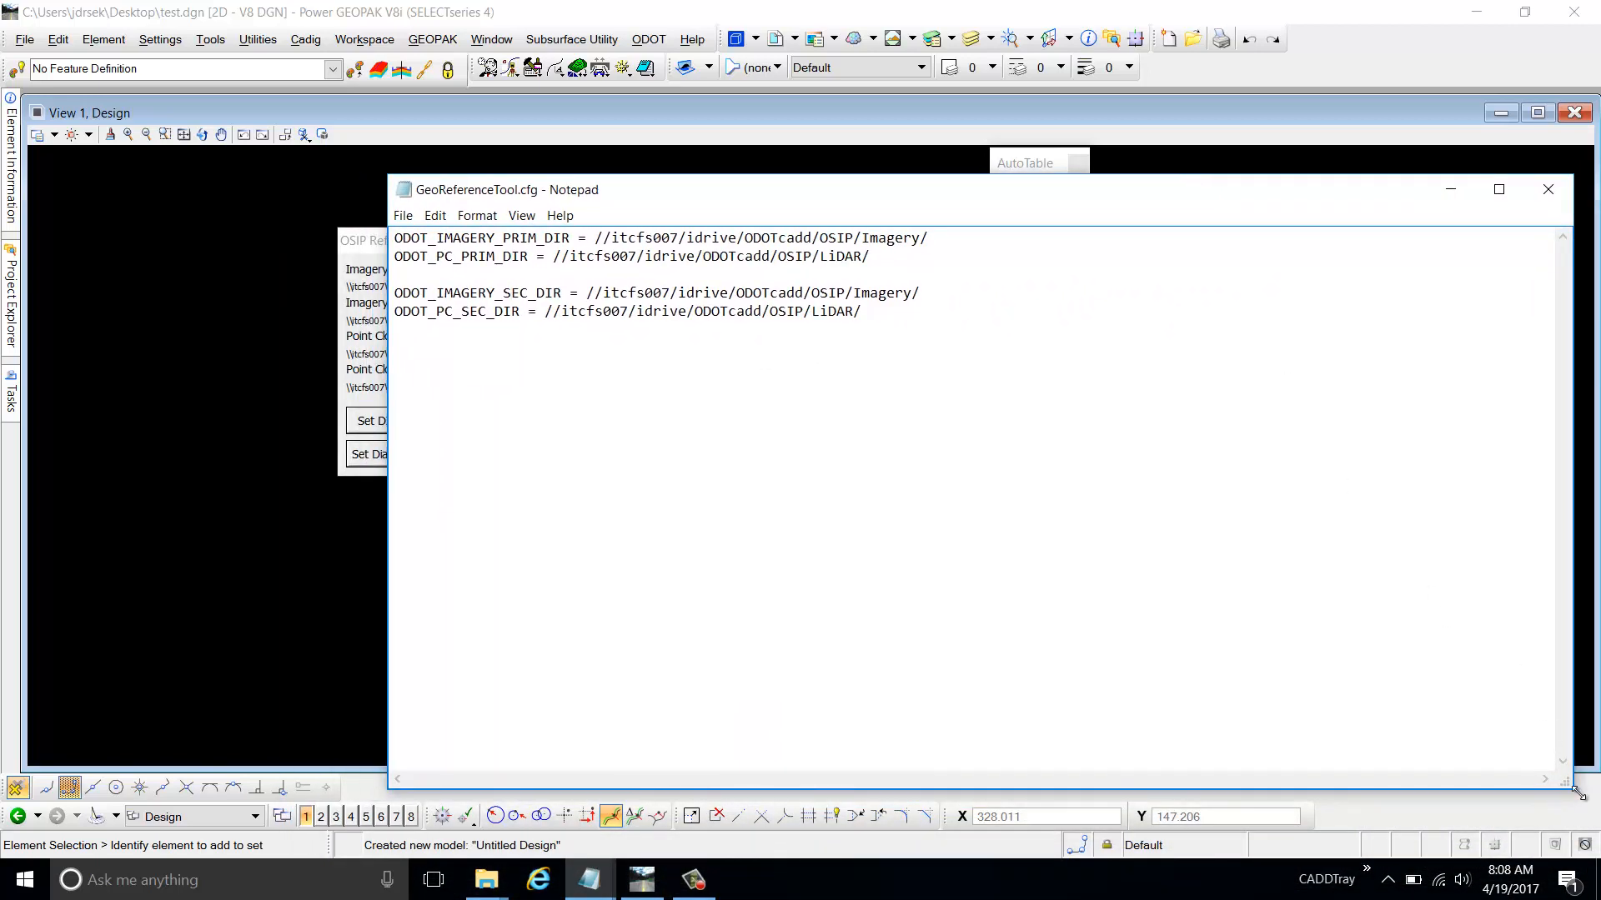
pyautogui.moveTo(1567, 783); pyautogui.dragTo(1000, 410)
pyautogui.moveTo(810, 190); pyautogui.dragTo(1298, 298)
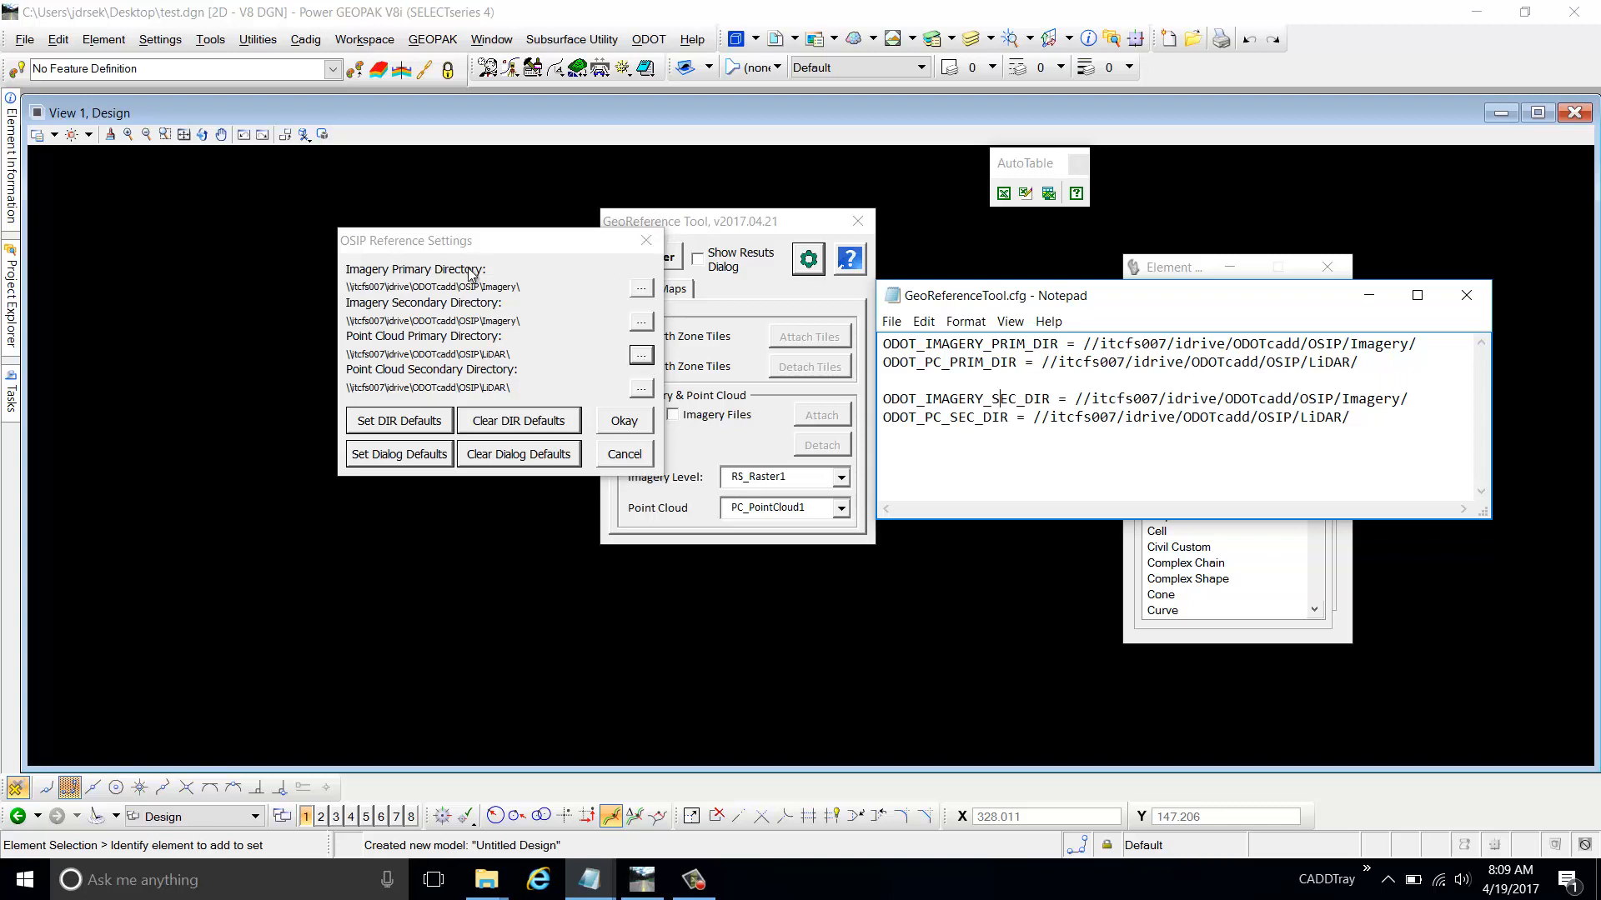
# Reposition the OSIP Reference Settings, compare their paths with GeoReferenceTool.cfg once more, and close the configuration file
pyautogui.moveTo(475, 242); pyautogui.dragTo(535, 238)
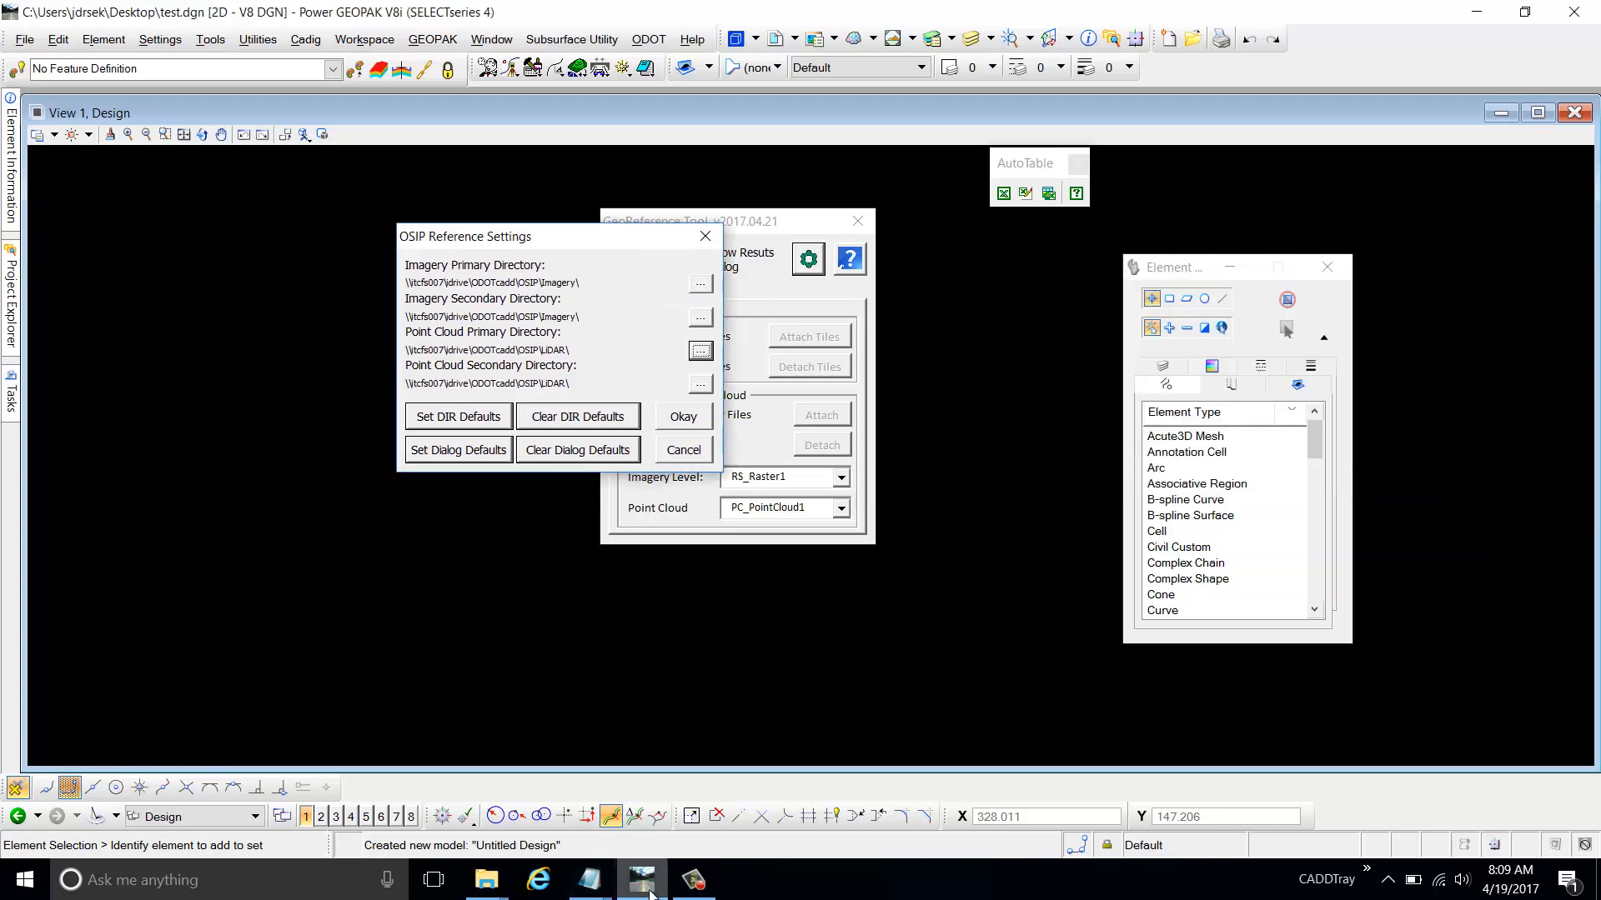
pyautogui.click(599, 882)
pyautogui.click(674, 820)
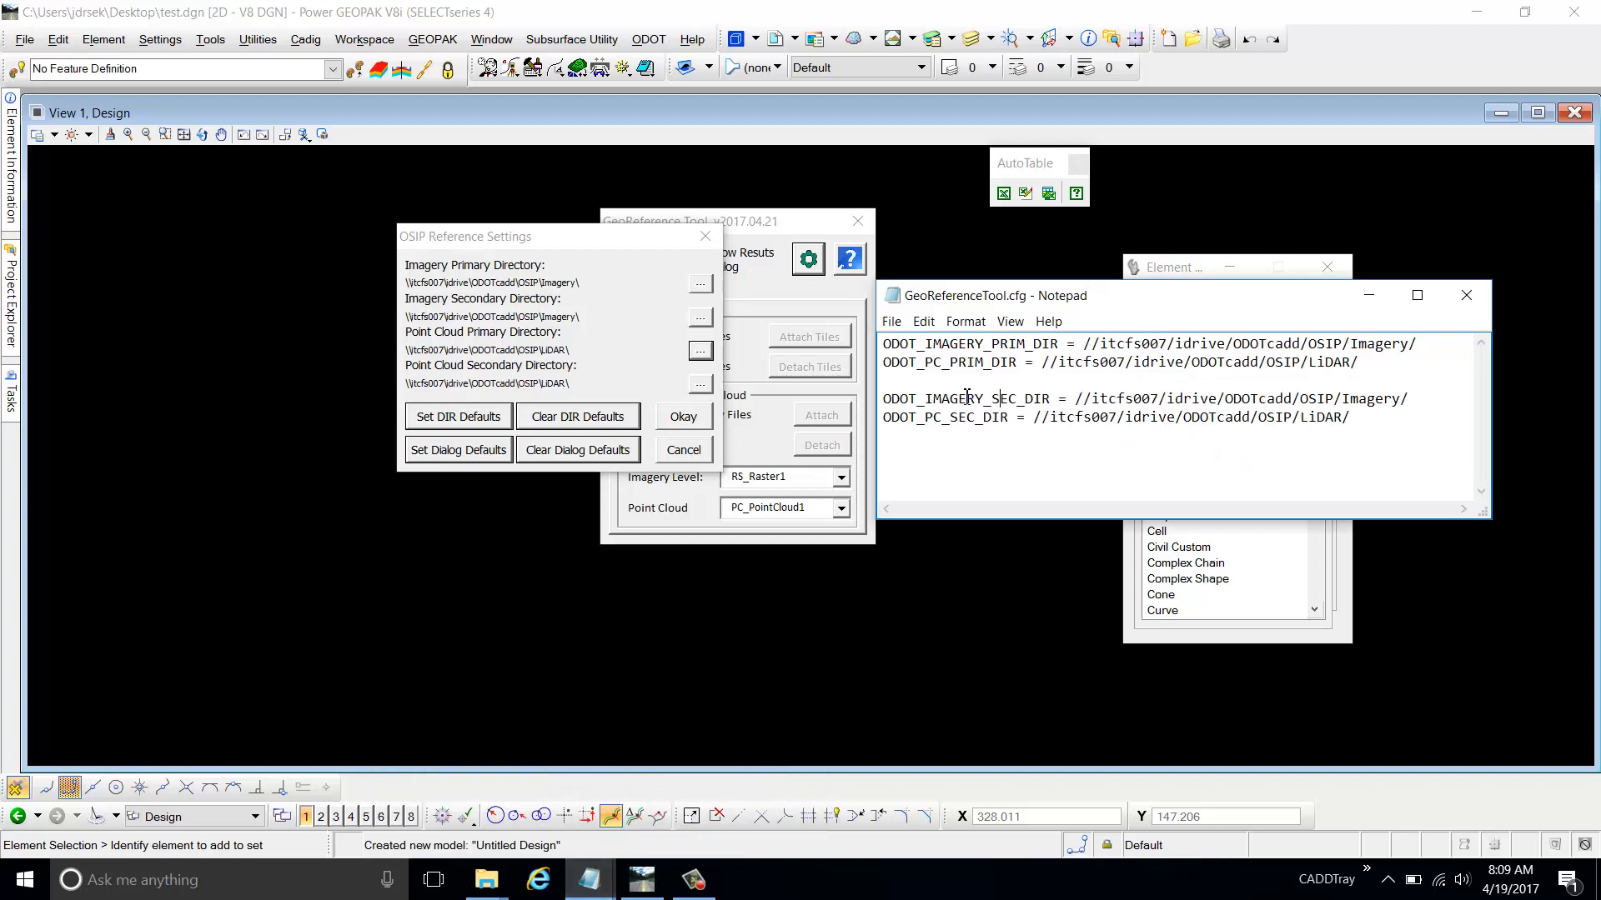
pyautogui.moveTo(980, 297); pyautogui.dragTo(1006, 300)
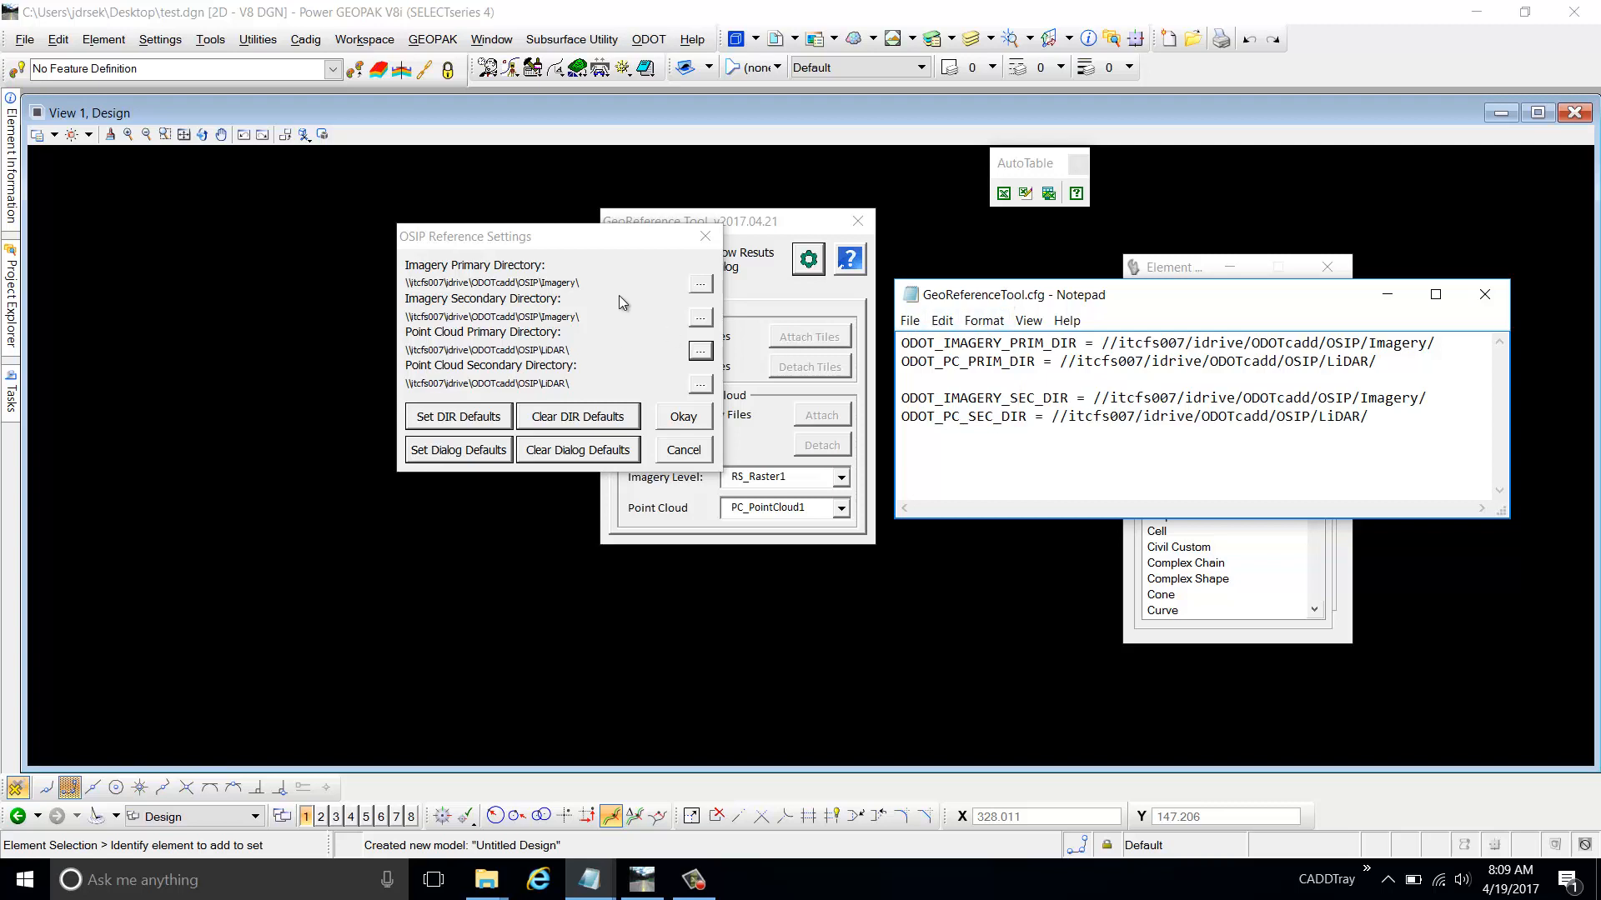
pyautogui.click(1483, 305)
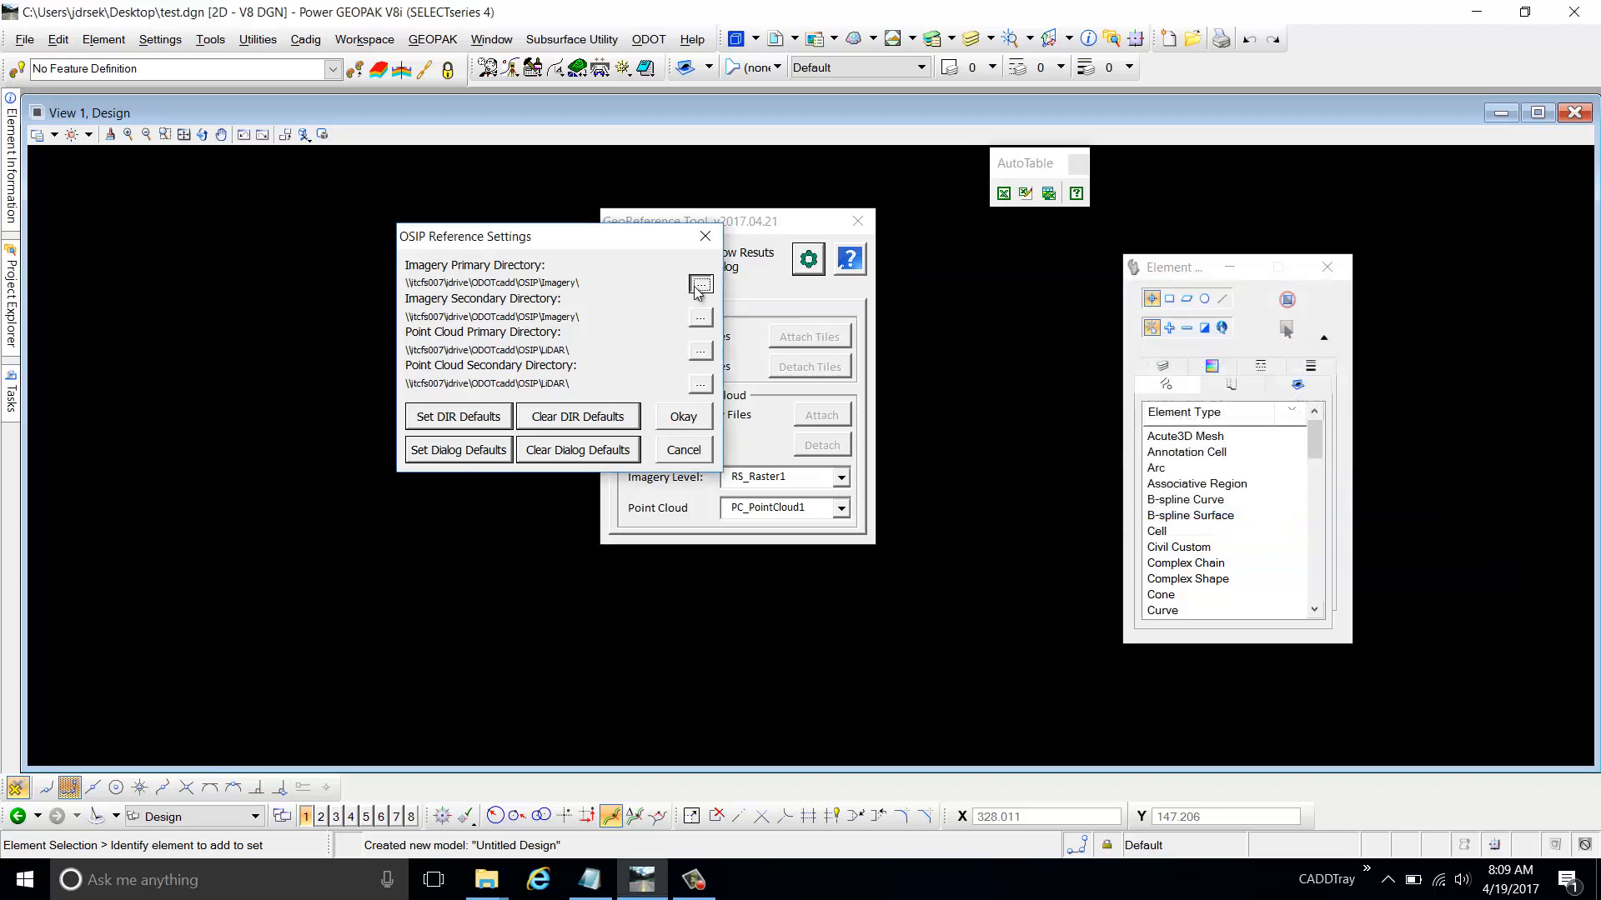
# Open the folder browser for the Imagery Primary Directory, cancel it, and reposition the OSIP Reference Settings
pyautogui.click(697, 286)
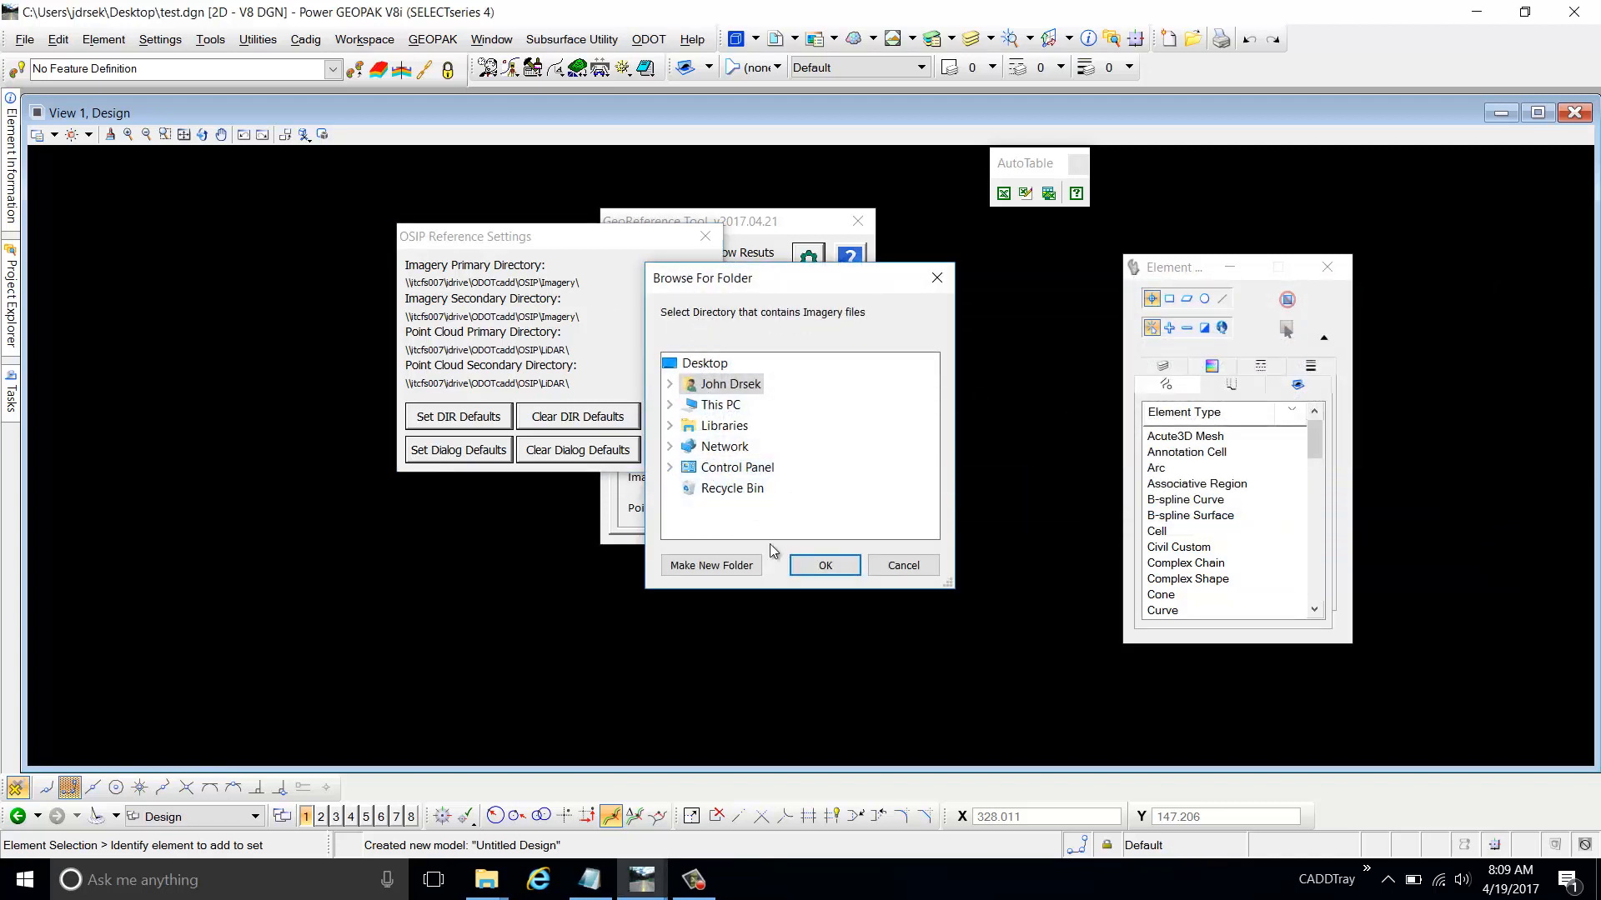
pyautogui.click(902, 565)
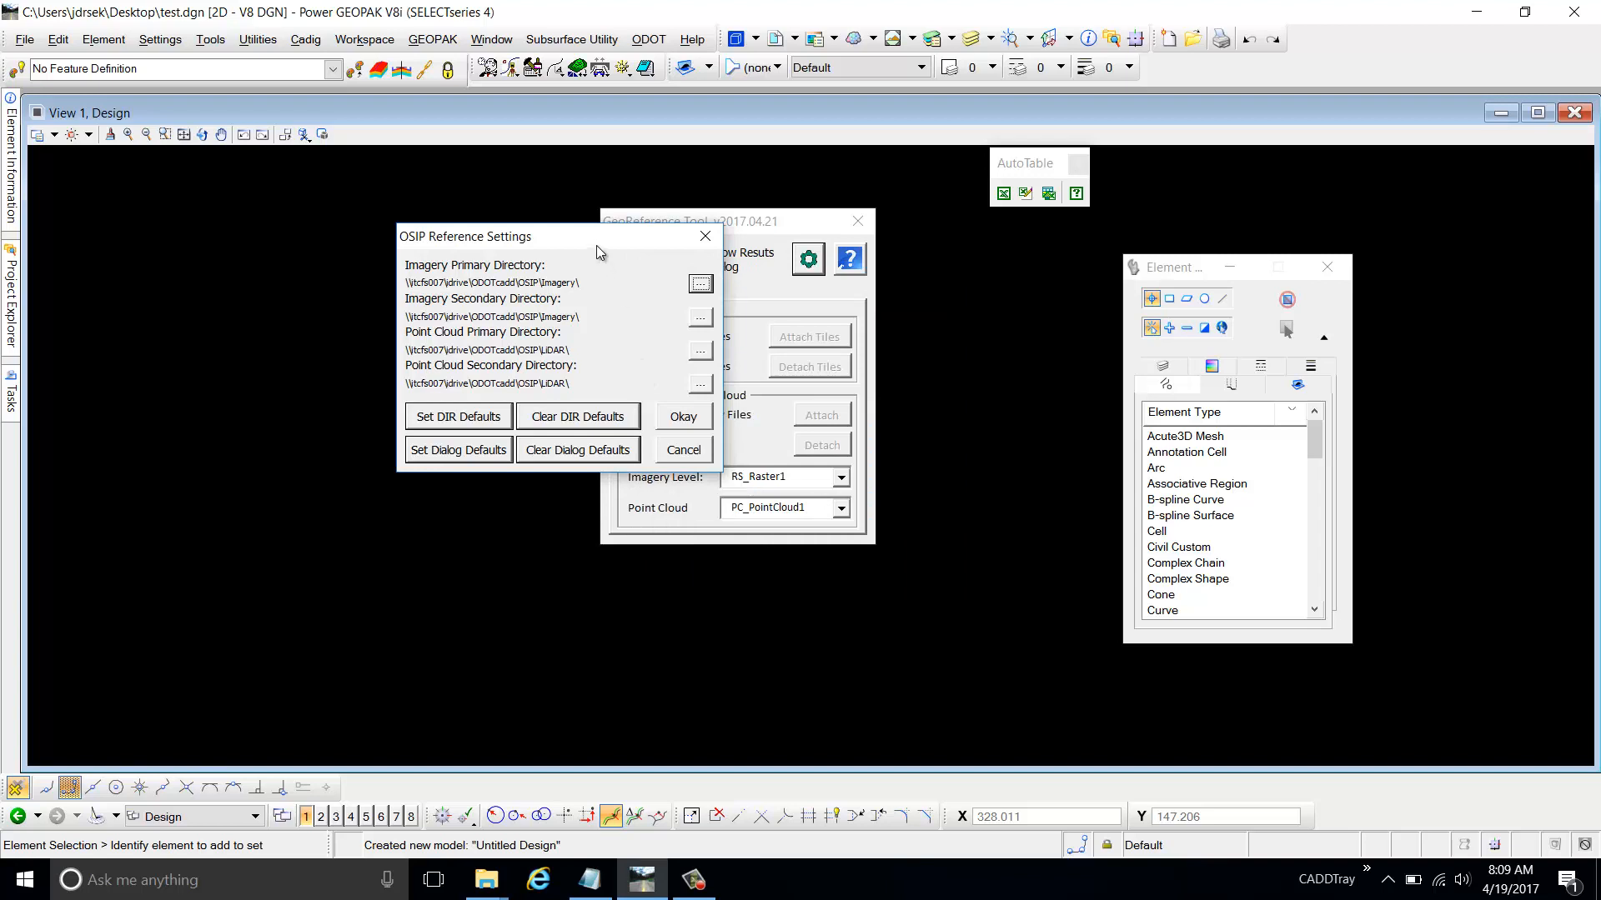
pyautogui.moveTo(597, 245); pyautogui.dragTo(665, 231)
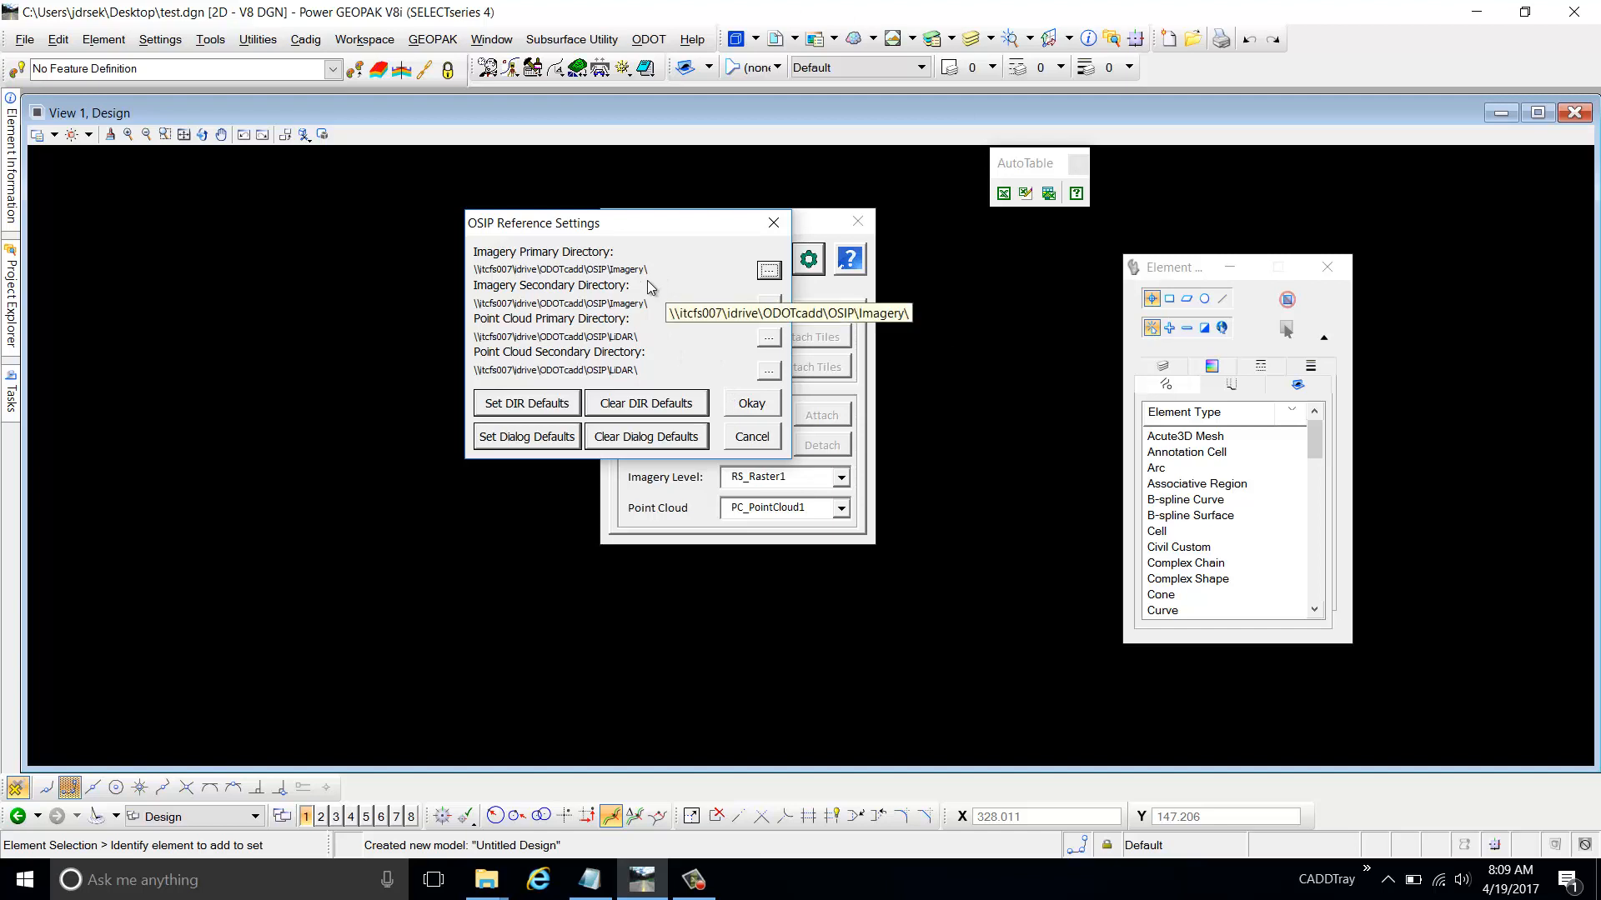
# Review the GeoReferenceTool.cfg condition among the Visual Basic variables in ODOT_Site.cfg, and minimize the file
pyautogui.moveTo(600, 890)
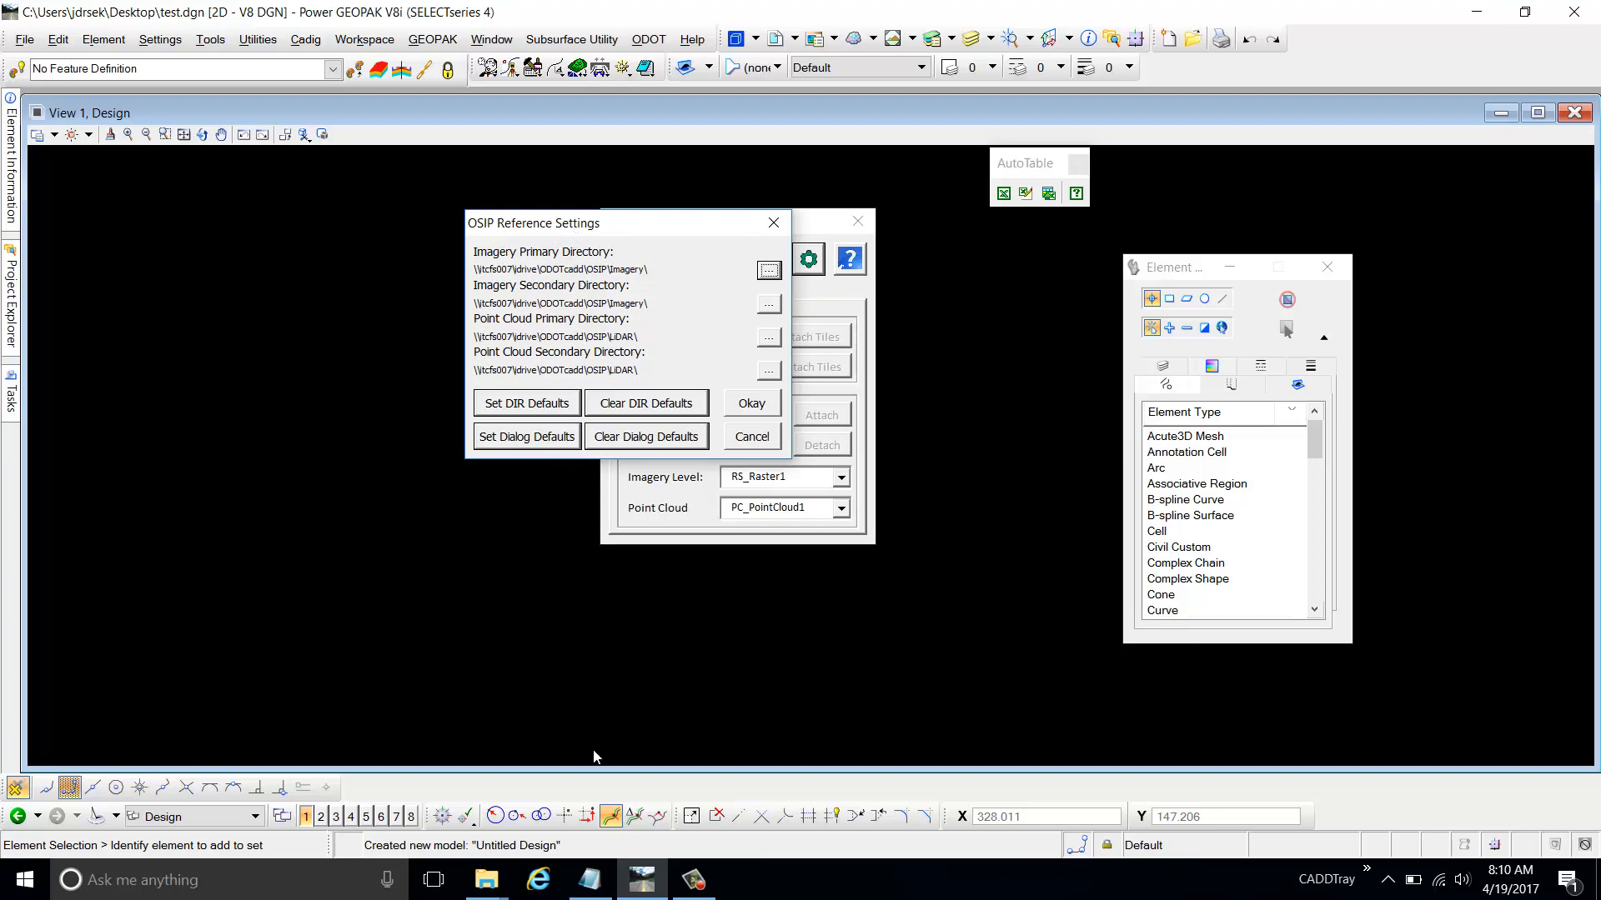
pyautogui.click(589, 879)
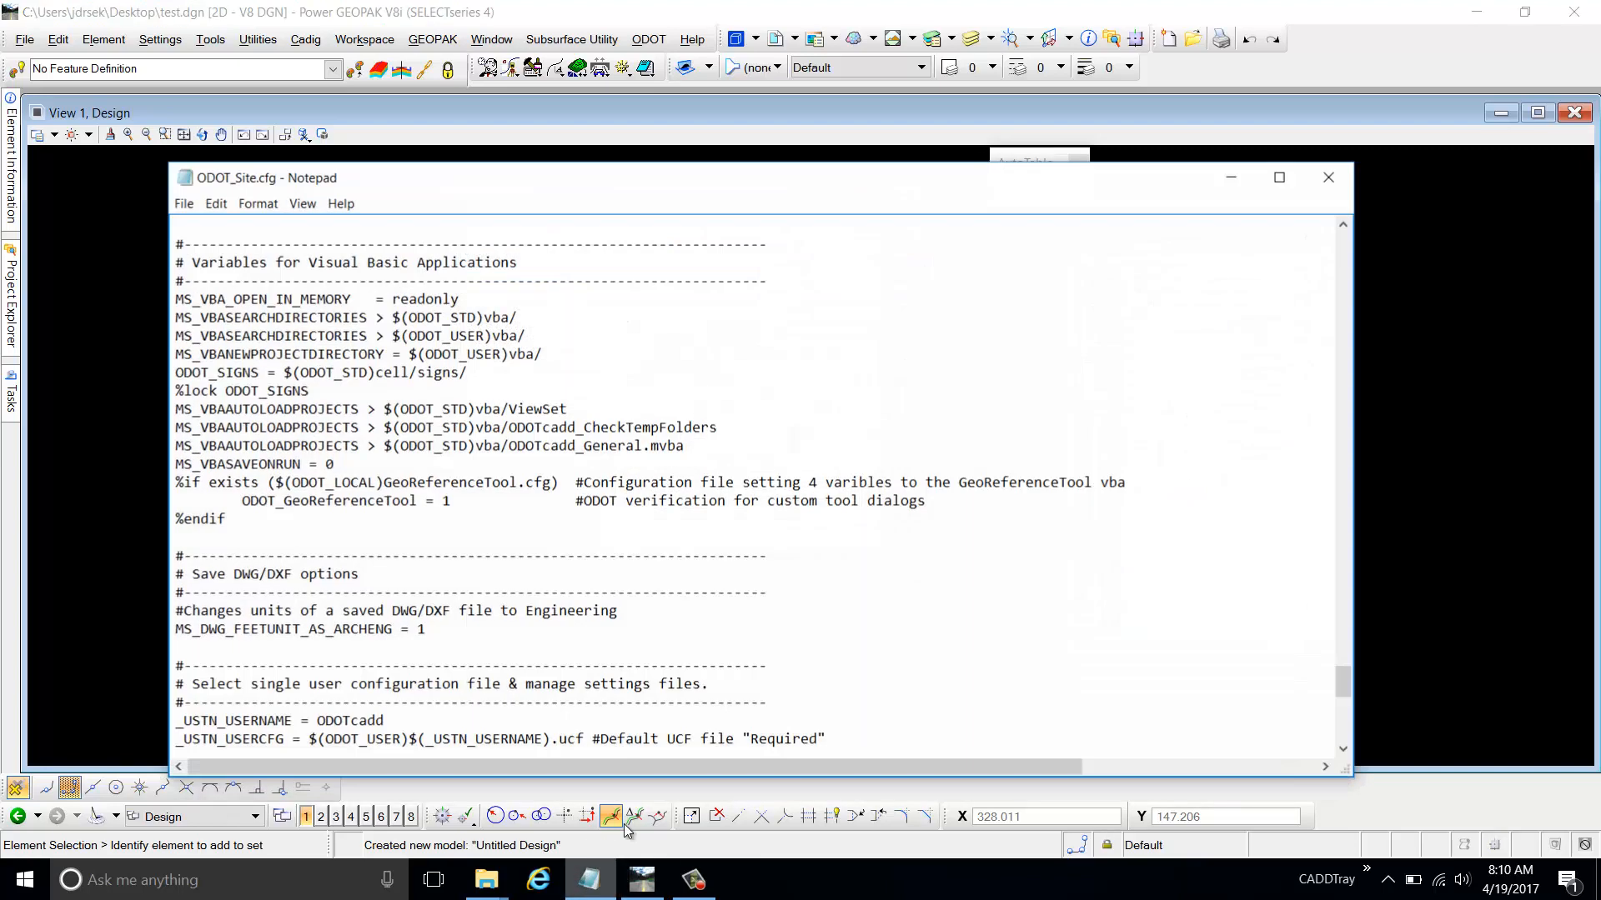
pyautogui.click(1231, 178)
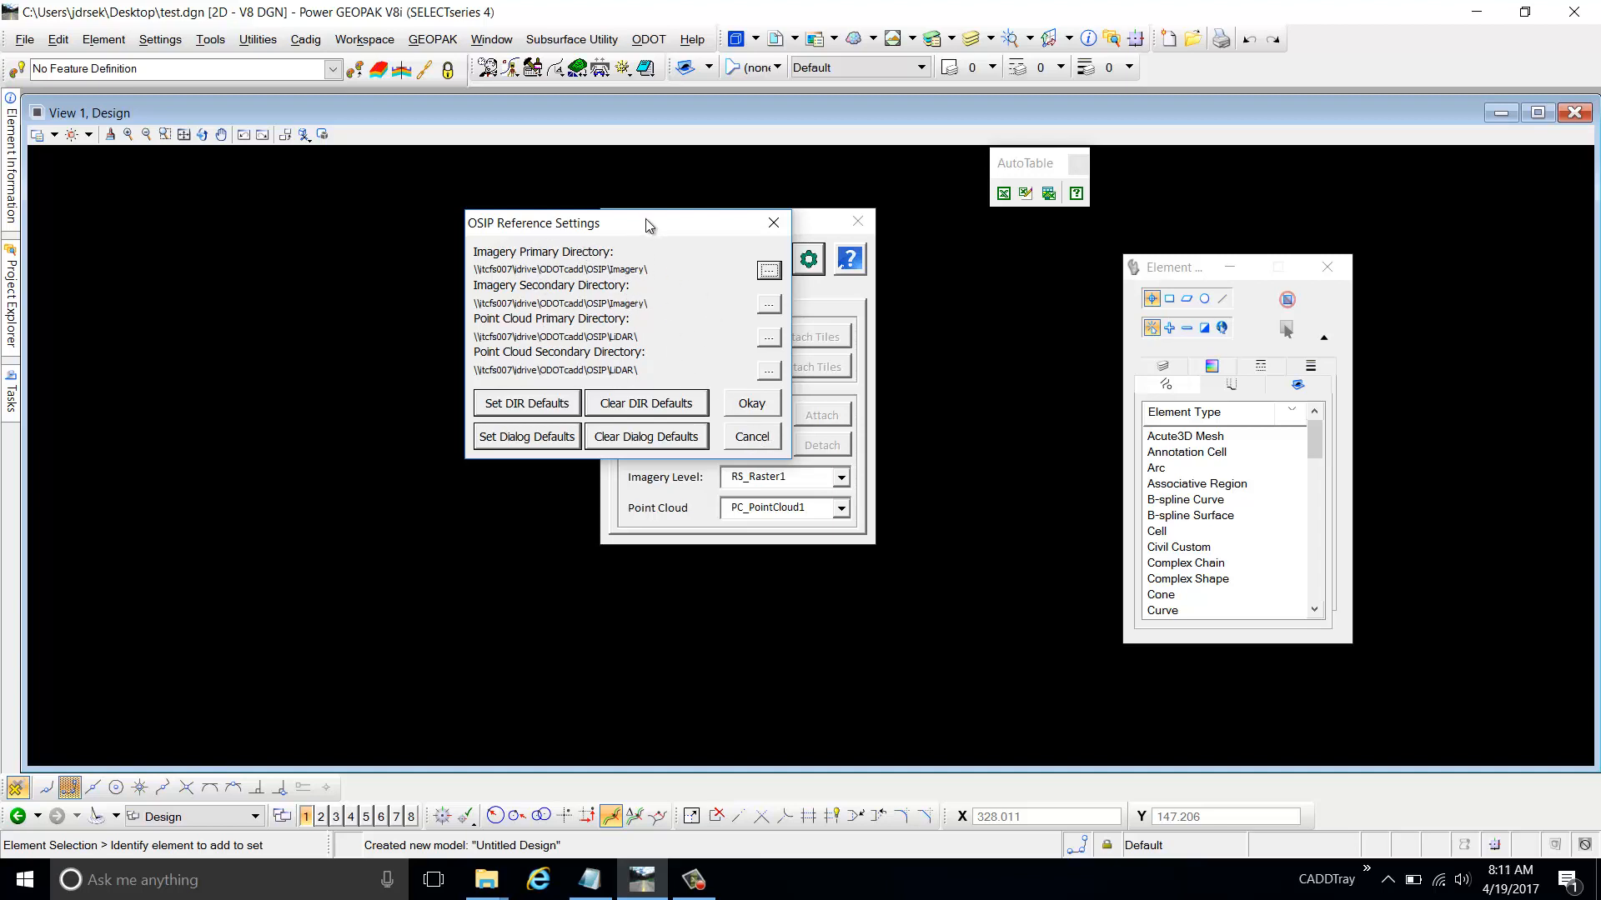
# Examine the Set Dialog Defaults option's description, close the OSIP Reference Settings, and move the GeoReference Tool dialog aside
pyautogui.moveTo(645, 223); pyautogui.dragTo(367, 202)
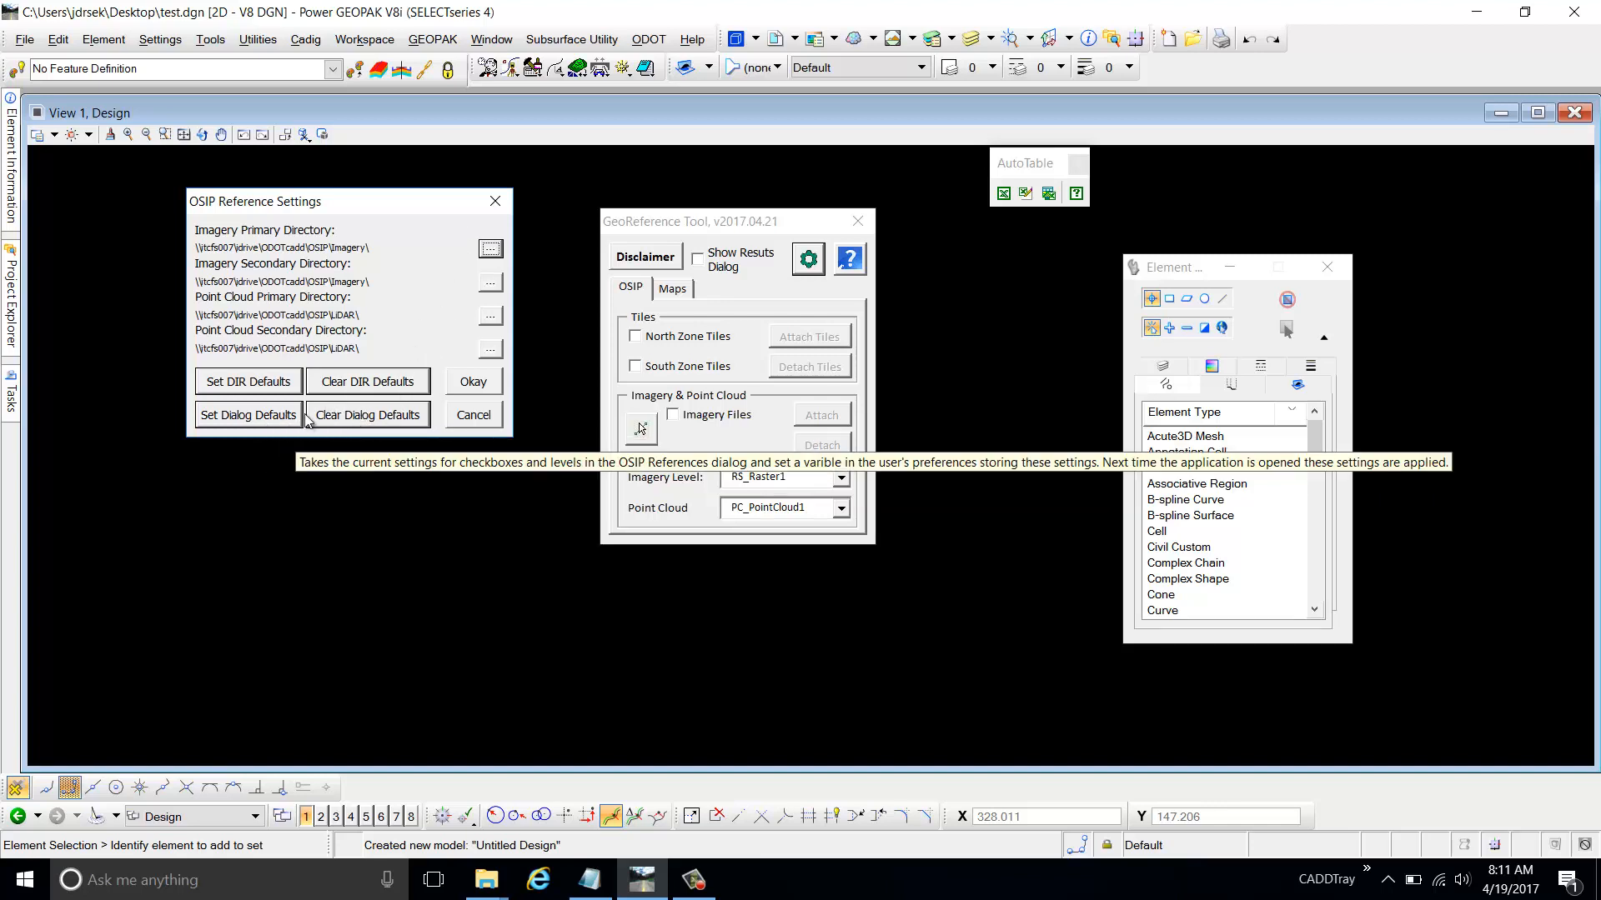
pyautogui.click(493, 203)
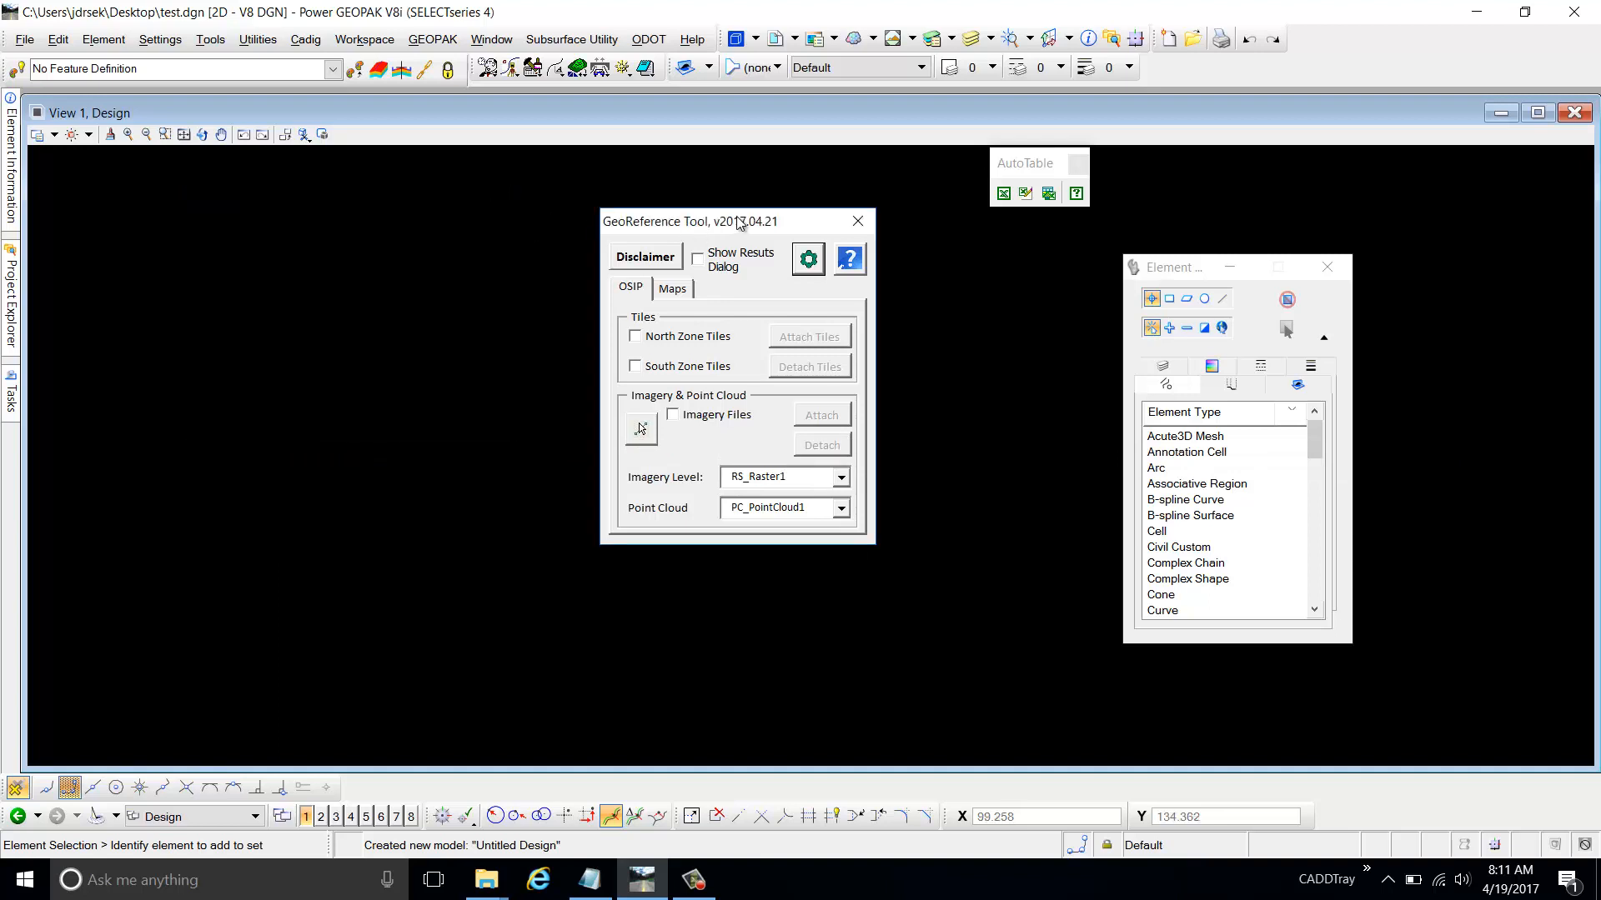
pyautogui.moveTo(742, 221); pyautogui.dragTo(1239, 190)
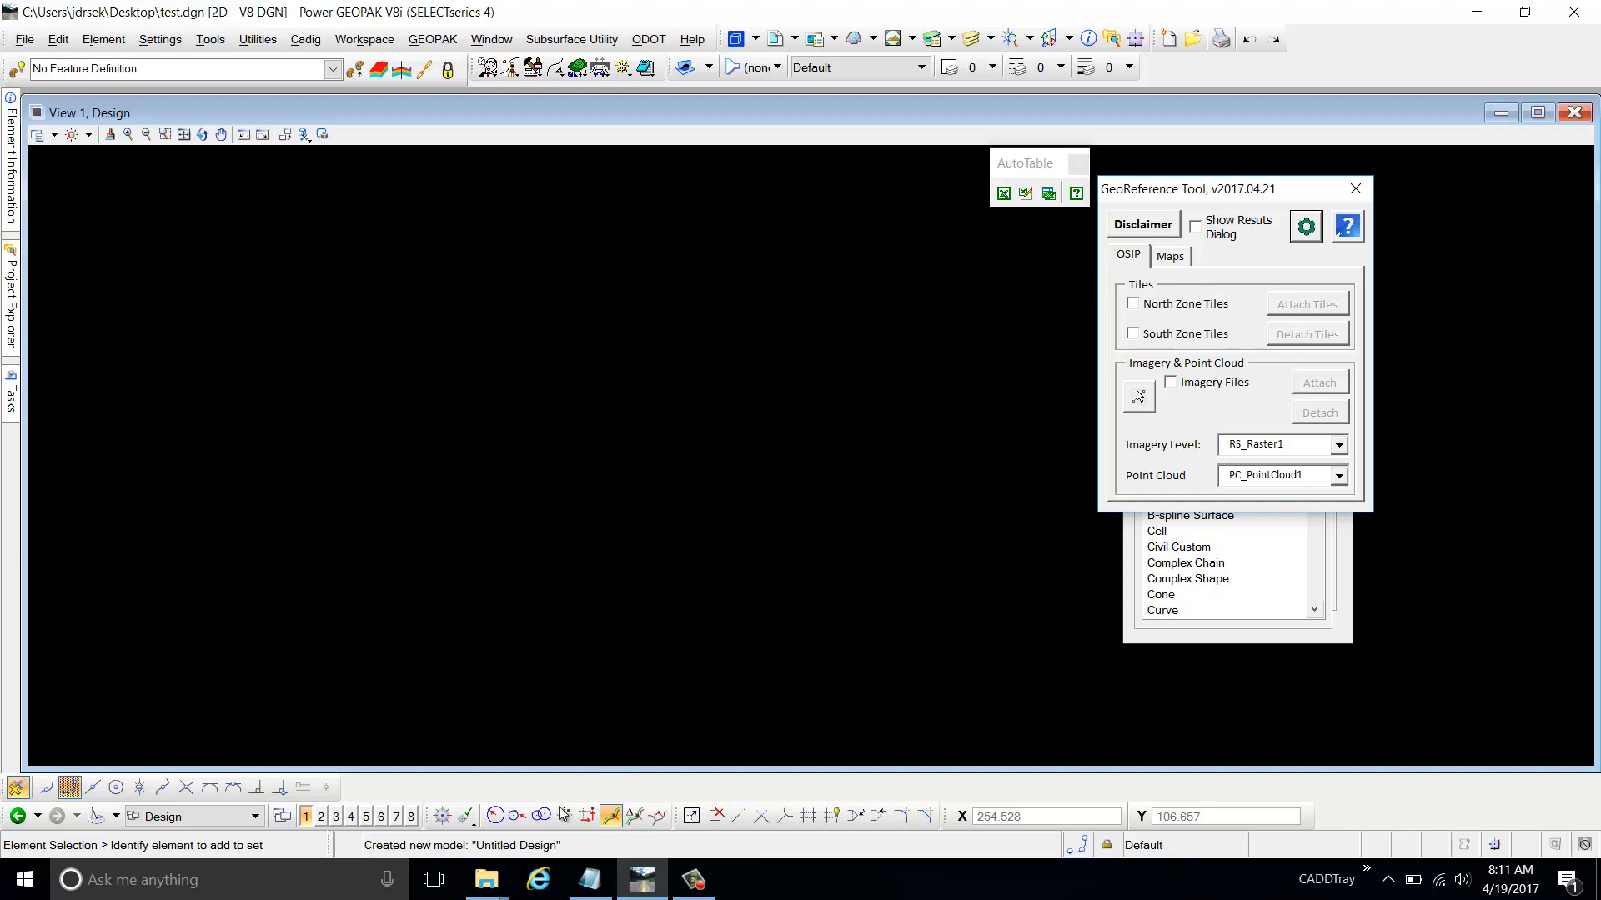
# Switch to File Explorer, go up to the I: drive's ODOTcadd folder, and minimize the other window showing the Standards configuration folder
pyautogui.click(486, 880)
pyautogui.click(540, 823)
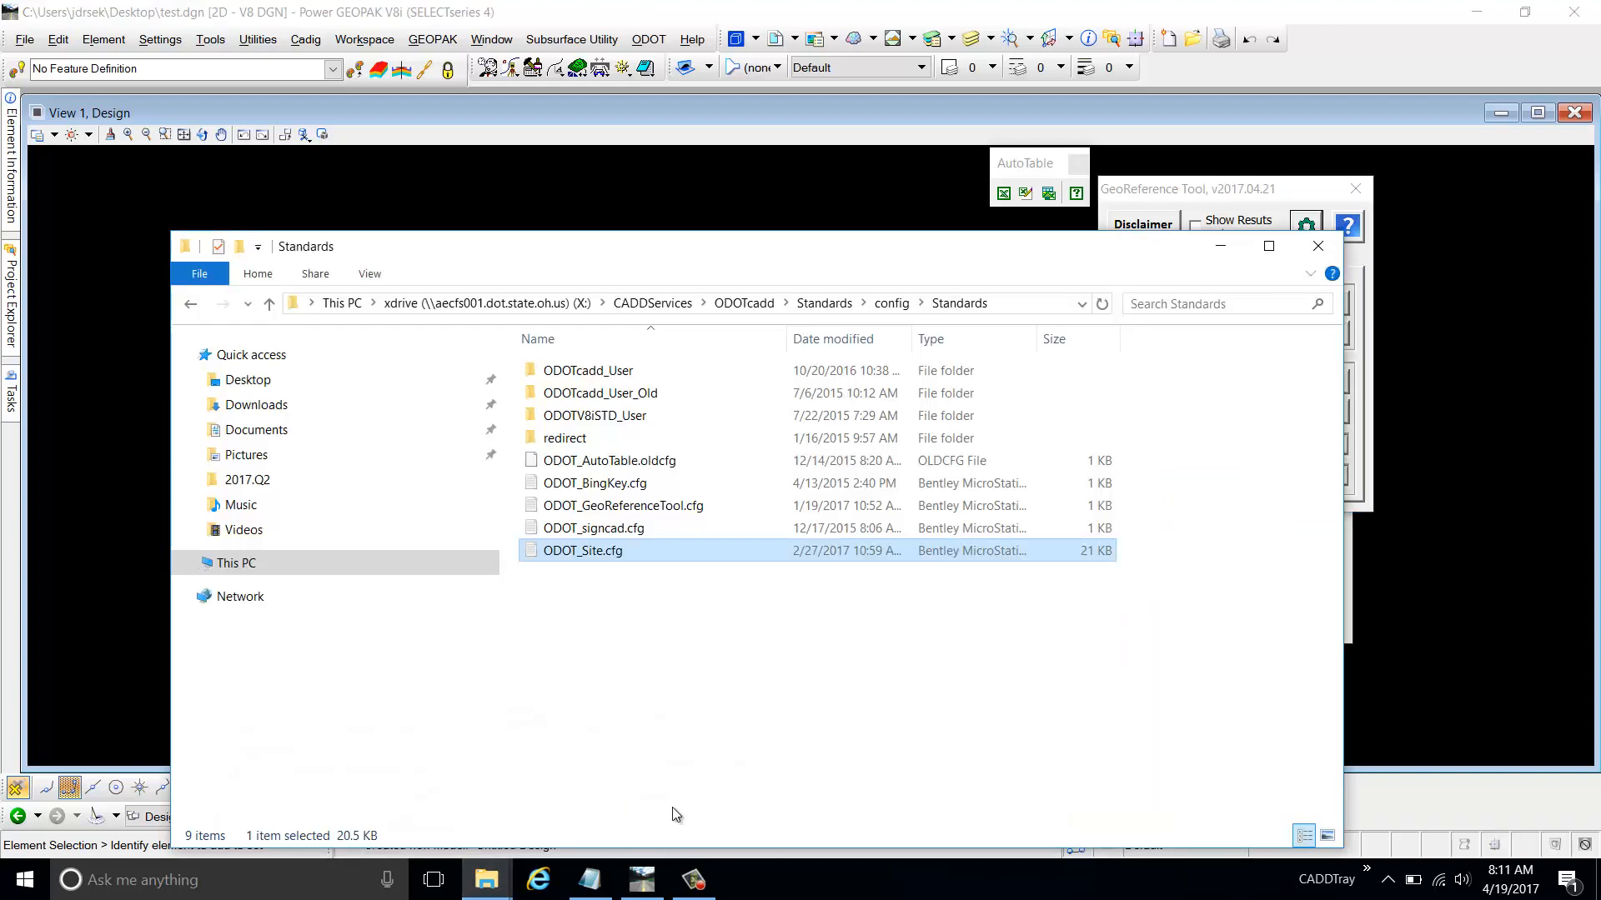
pyautogui.moveTo(785, 259); pyautogui.dragTo(700, 286)
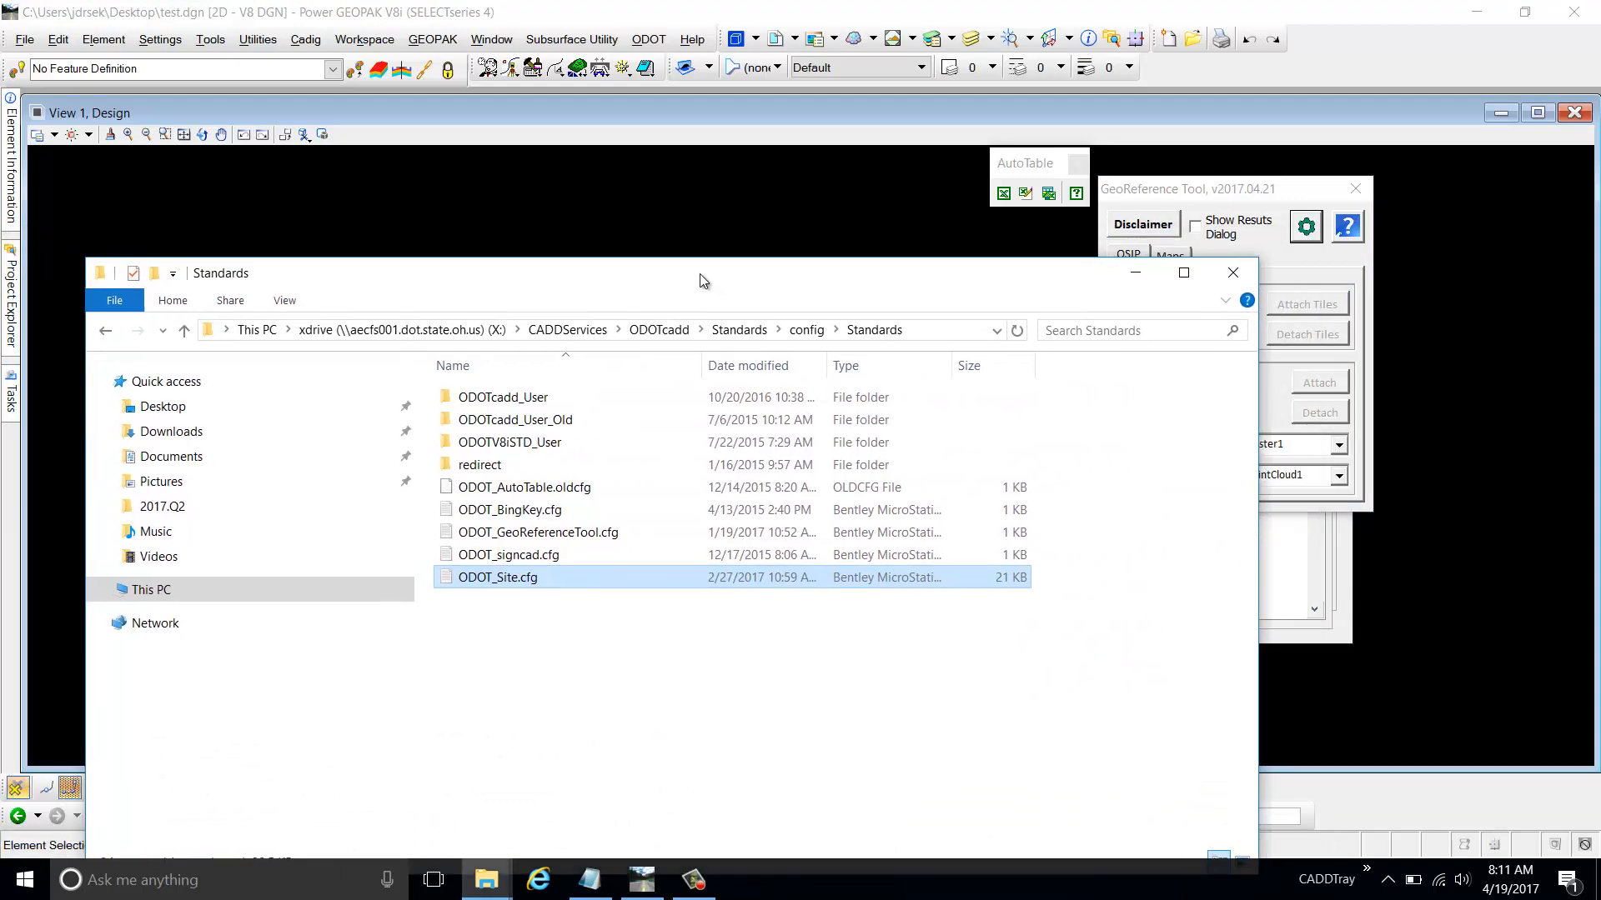
pyautogui.click(503, 877)
pyautogui.click(442, 829)
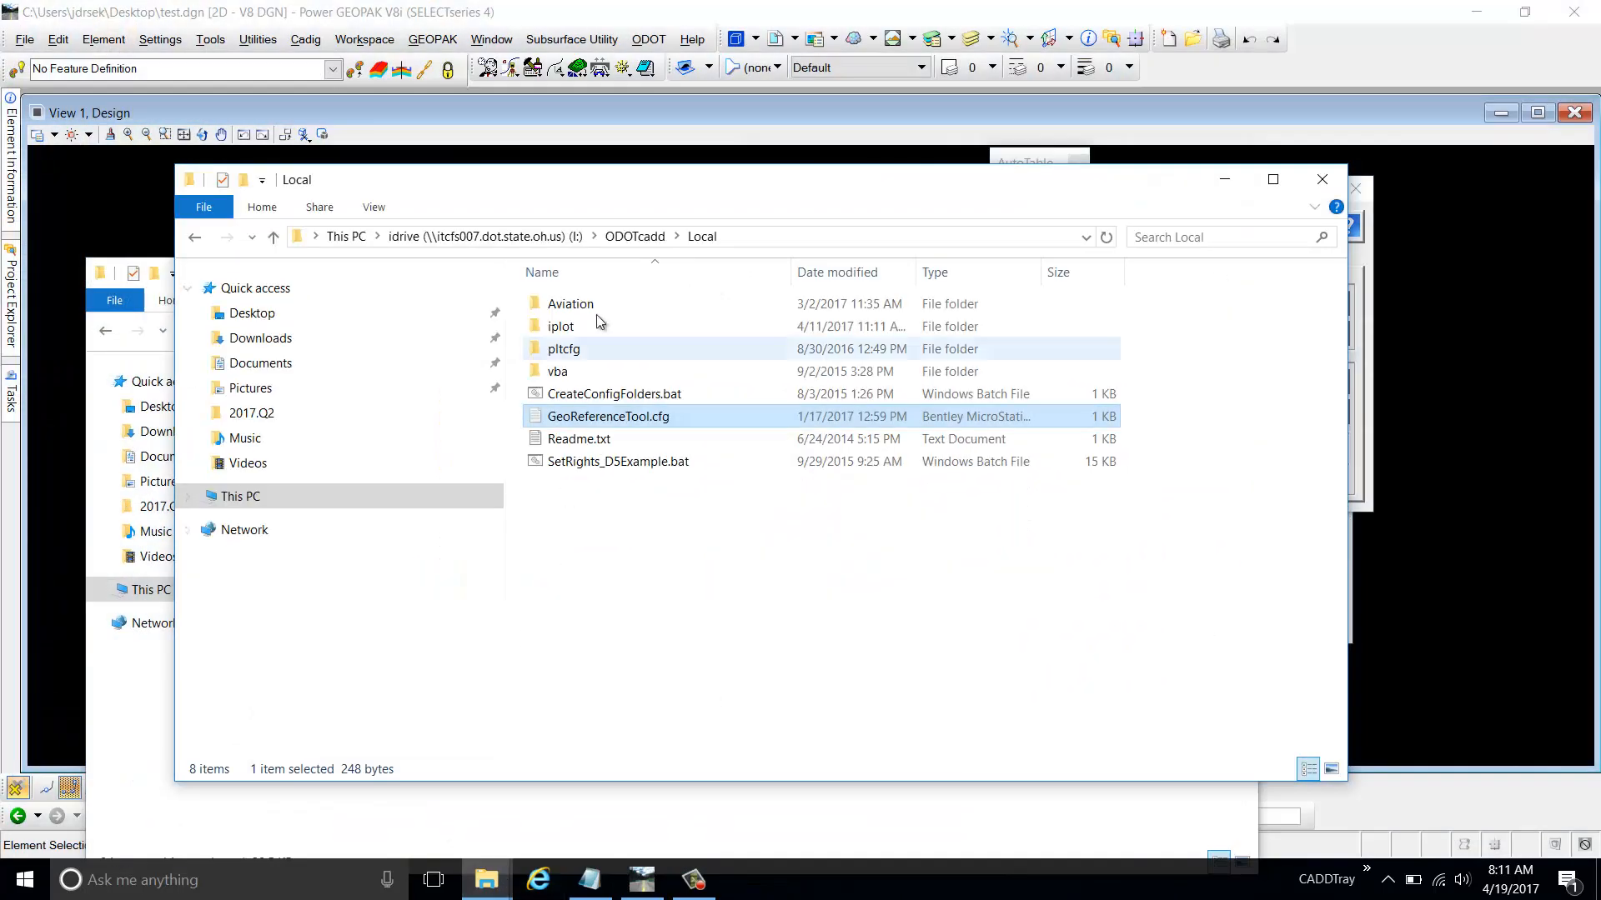
pyautogui.click(634, 236)
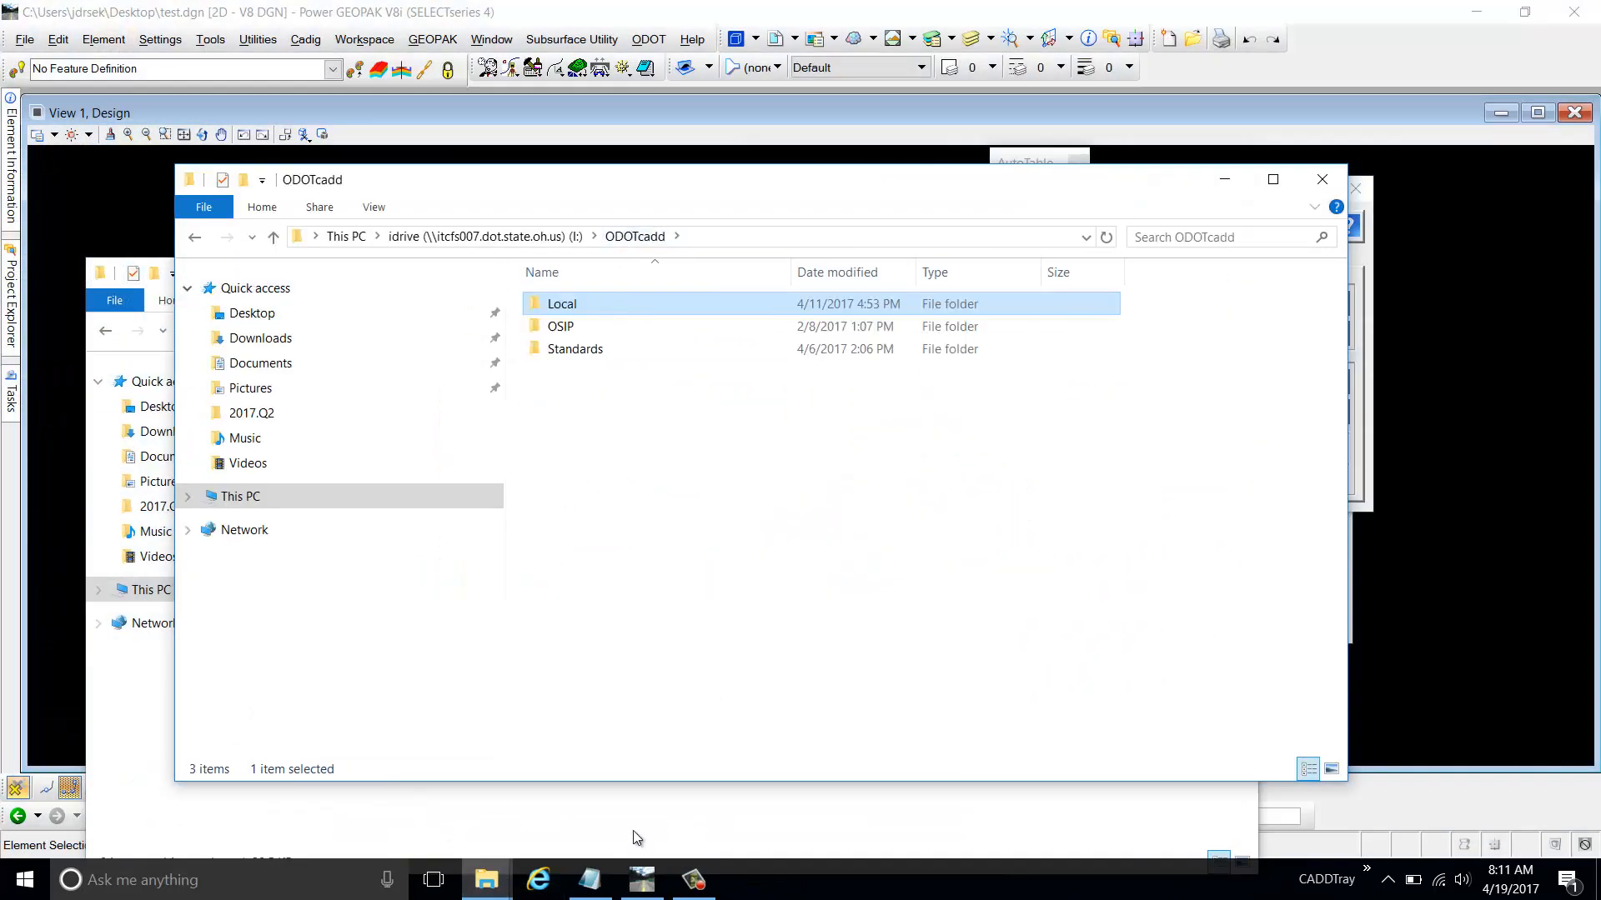
pyautogui.click(678, 828)
pyautogui.click(1131, 274)
# Open the data folder within ODOTcadd's Standards folder and select OSIPTile_OH83-NF.dgn
pyautogui.click(652, 350)
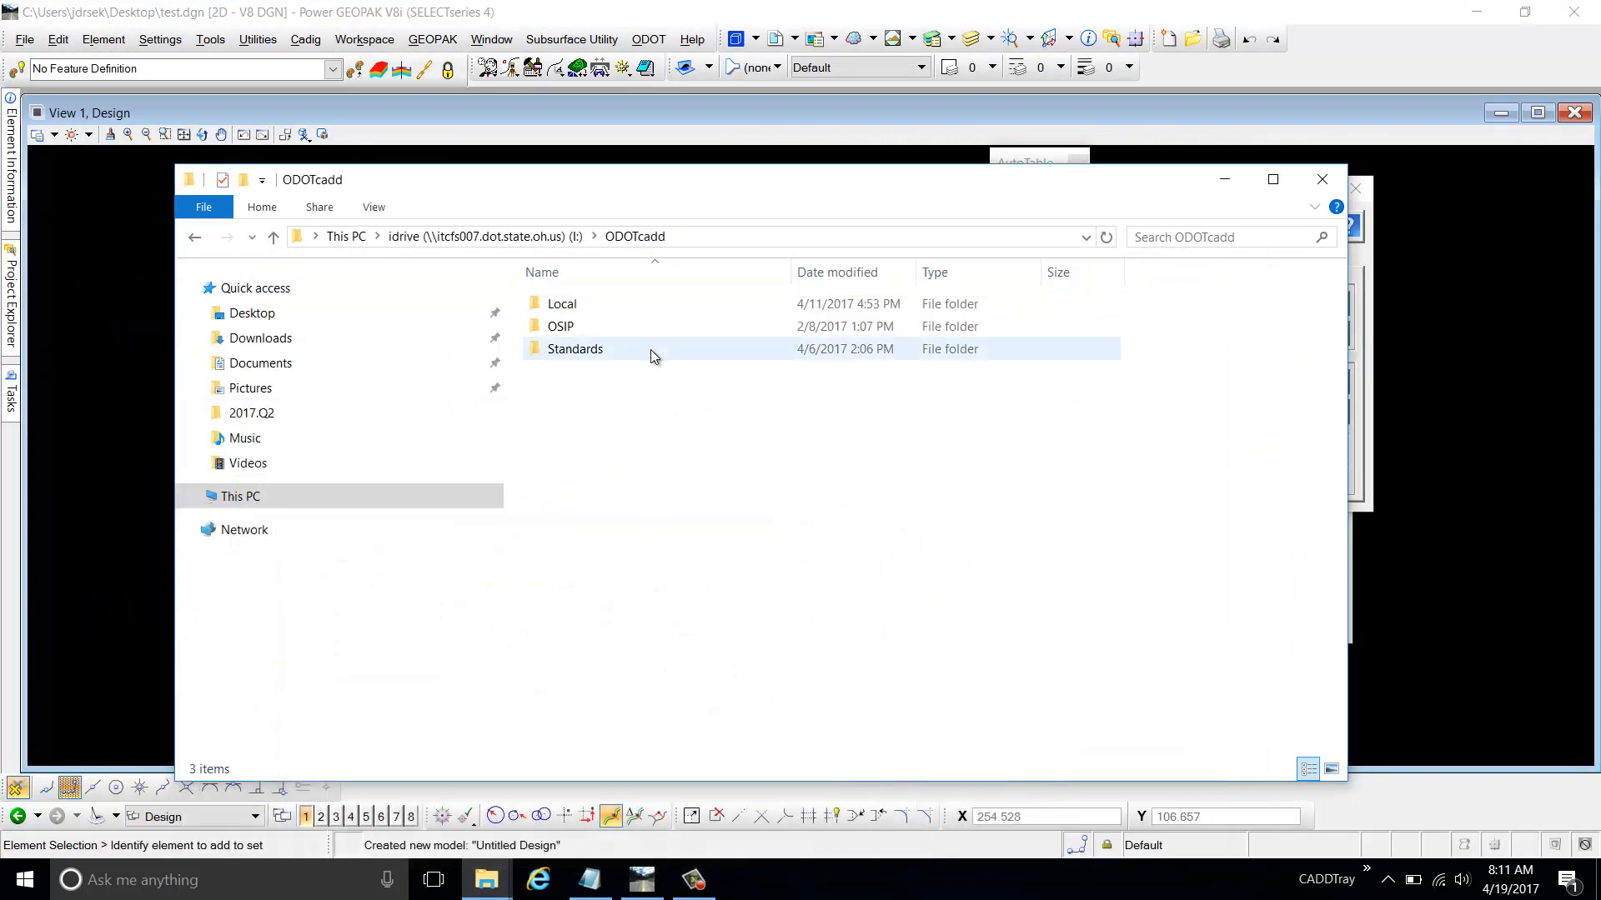
pyautogui.doubleClick(637, 352)
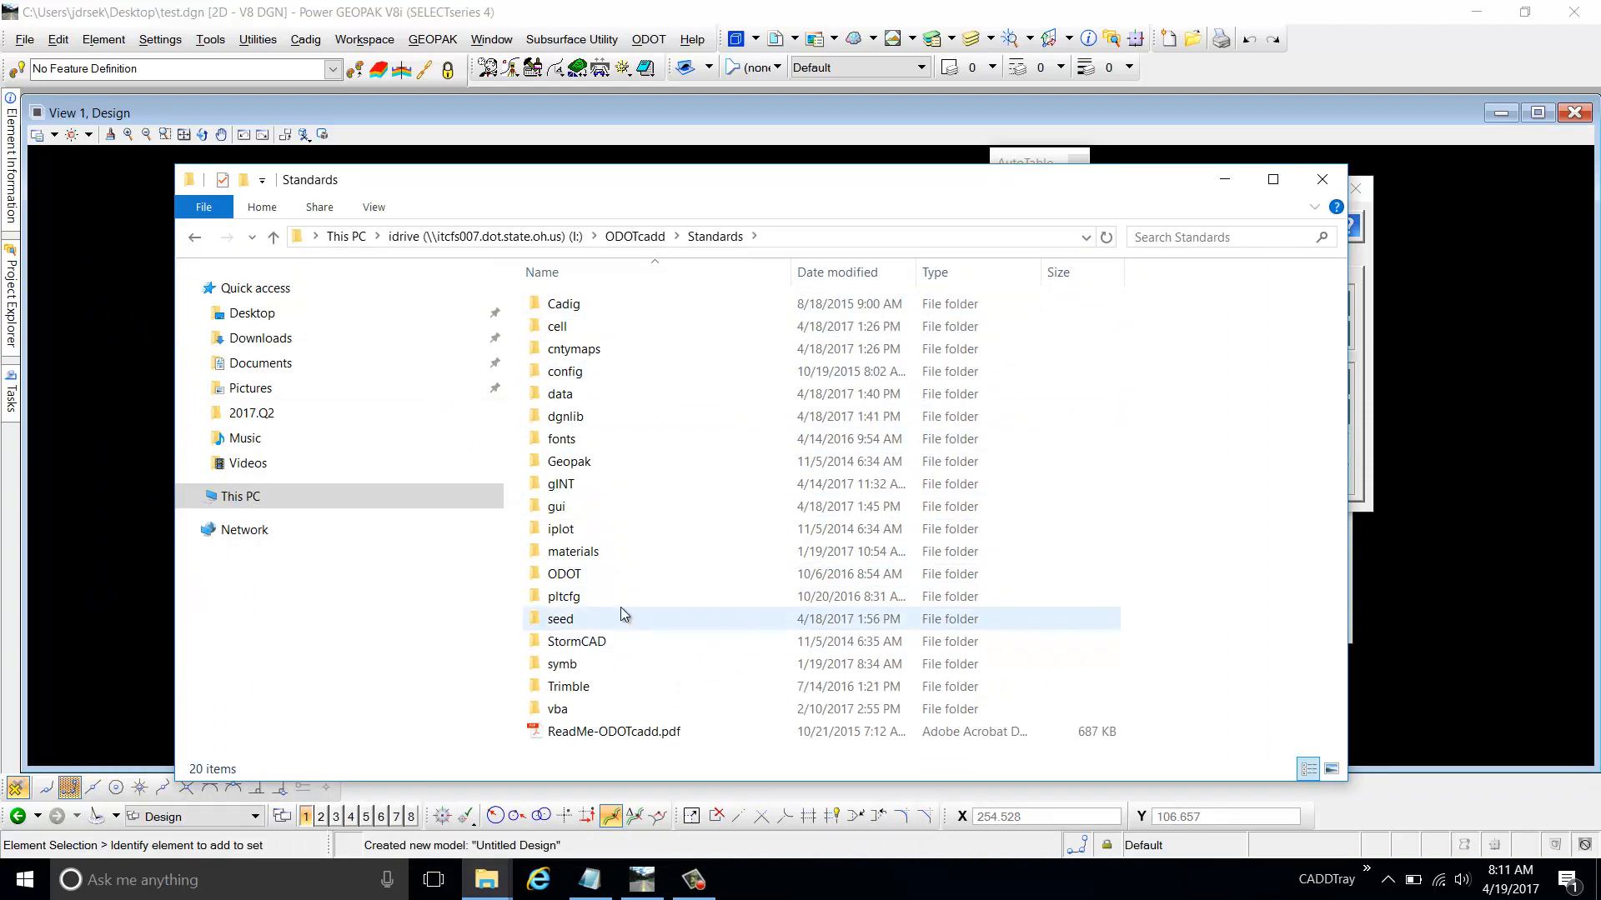
pyautogui.doubleClick(600, 395)
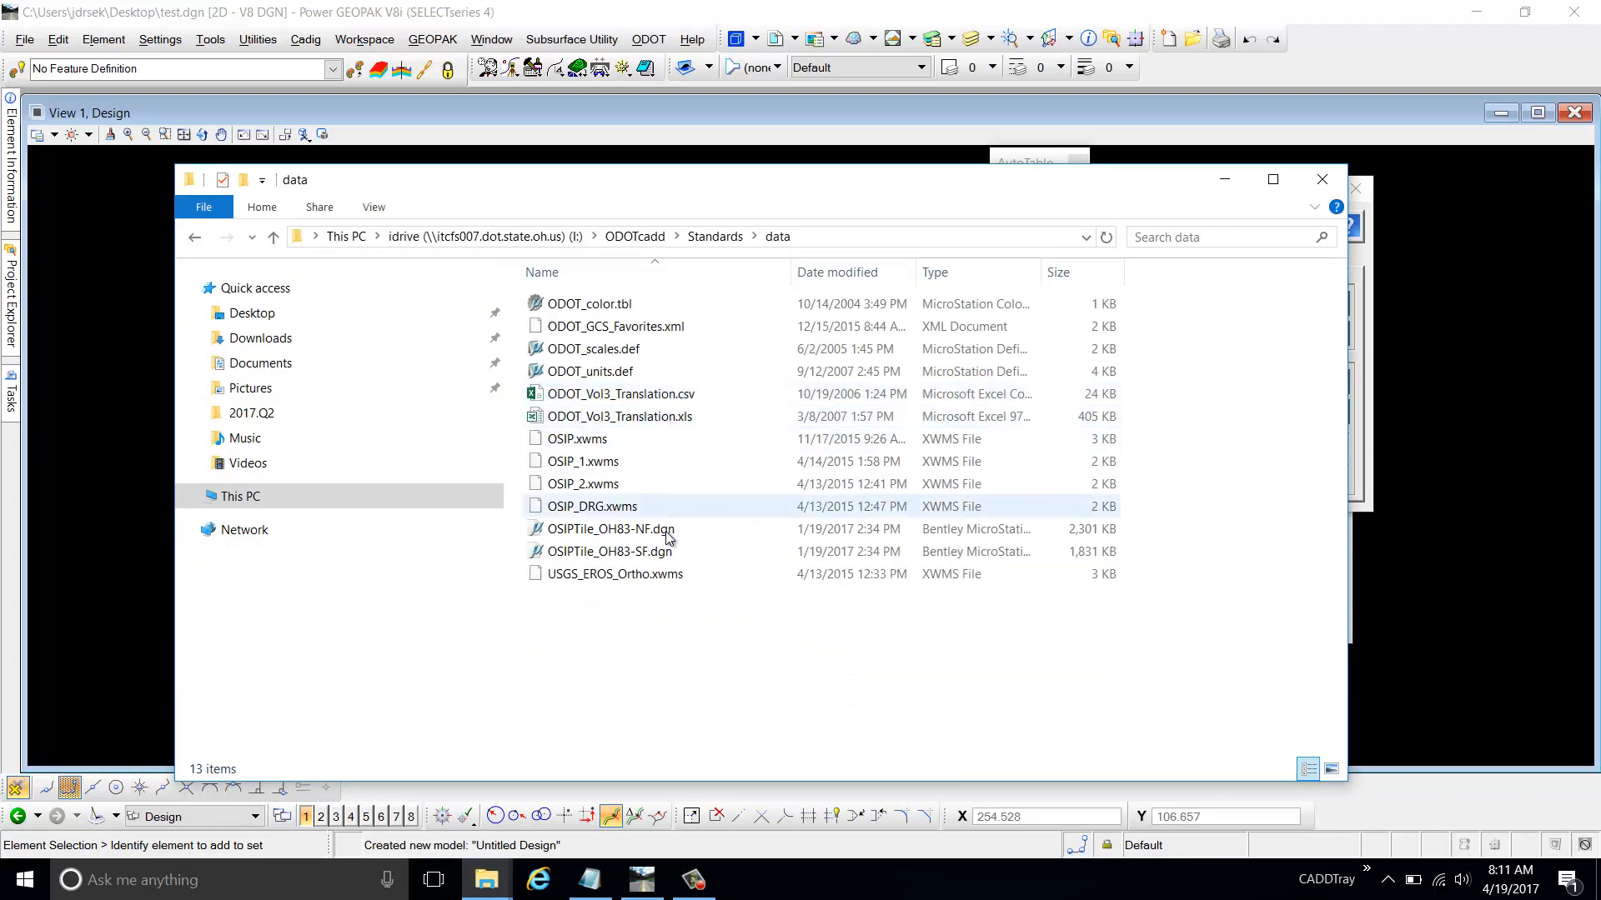
pyautogui.click(616, 538)
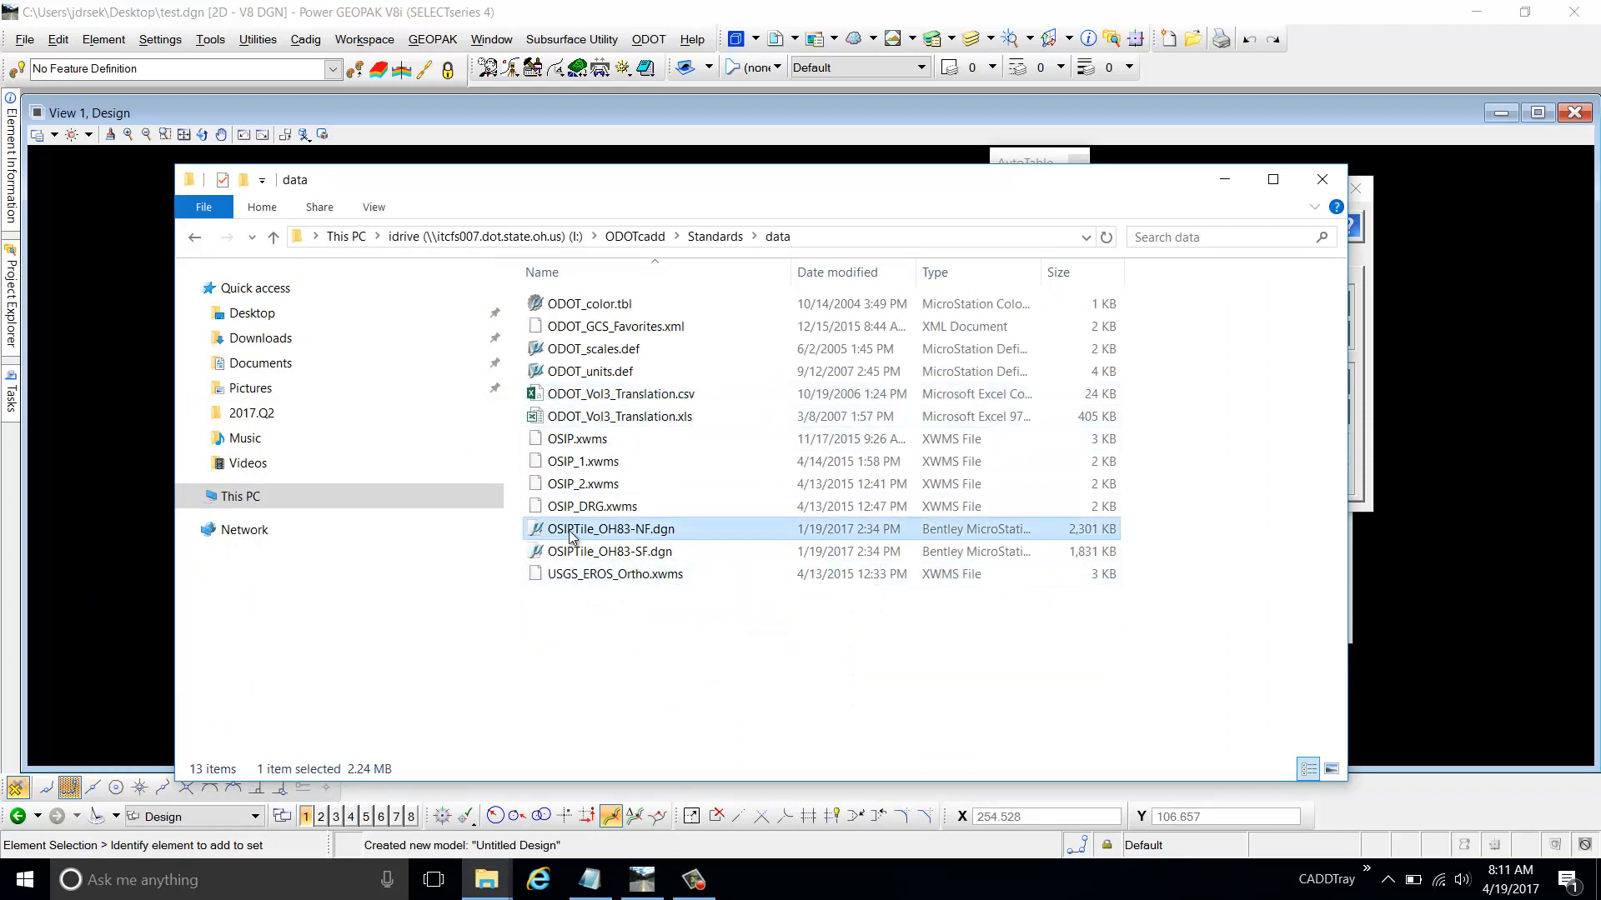
# Point out OSIPTile_OH83-NF.dgn and OSIPTile_OH83-SF.dgn in the data folder by selecting each, and minimize the folder window
pyautogui.click(655, 553)
pyautogui.click(655, 536)
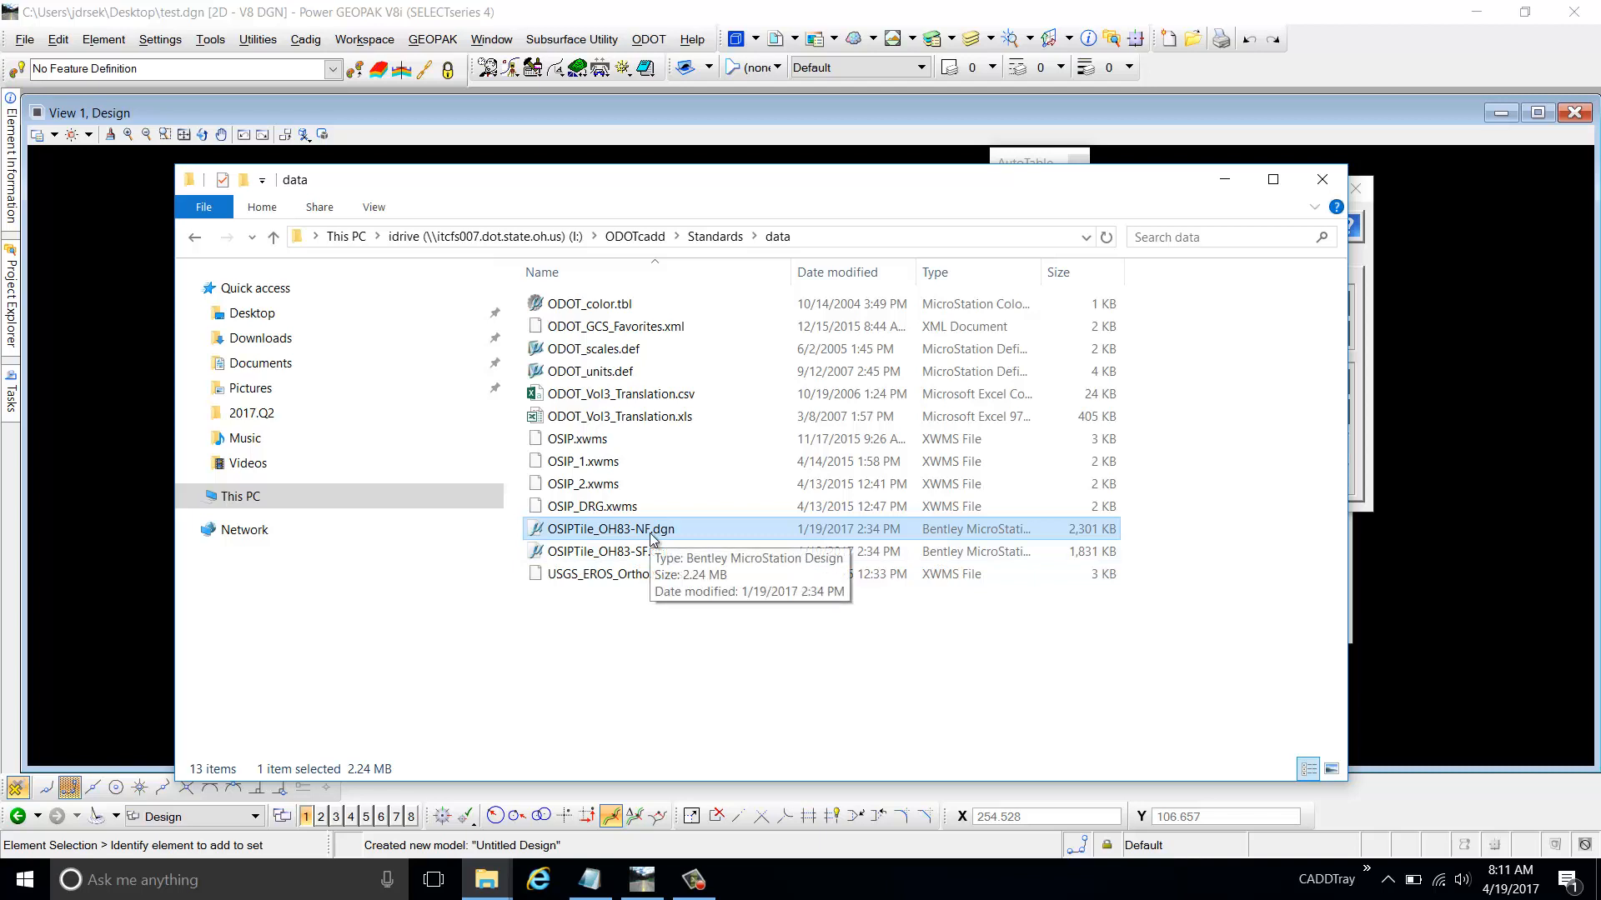
pyautogui.click(658, 552)
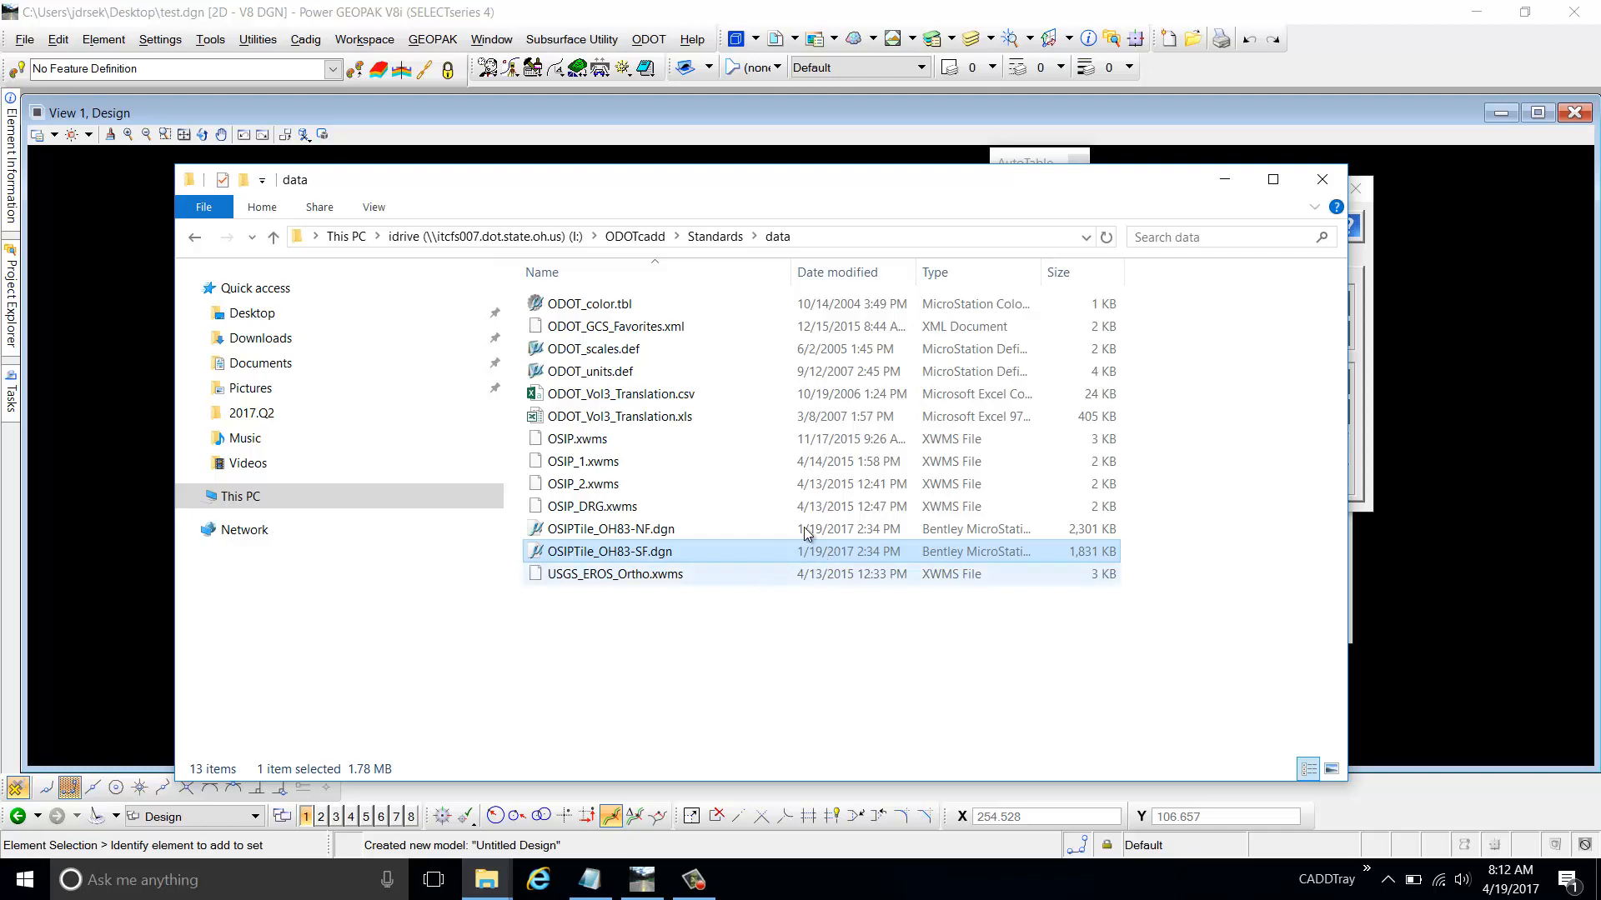
pyautogui.moveTo(1167, 182); pyautogui.dragTo(1005, 166)
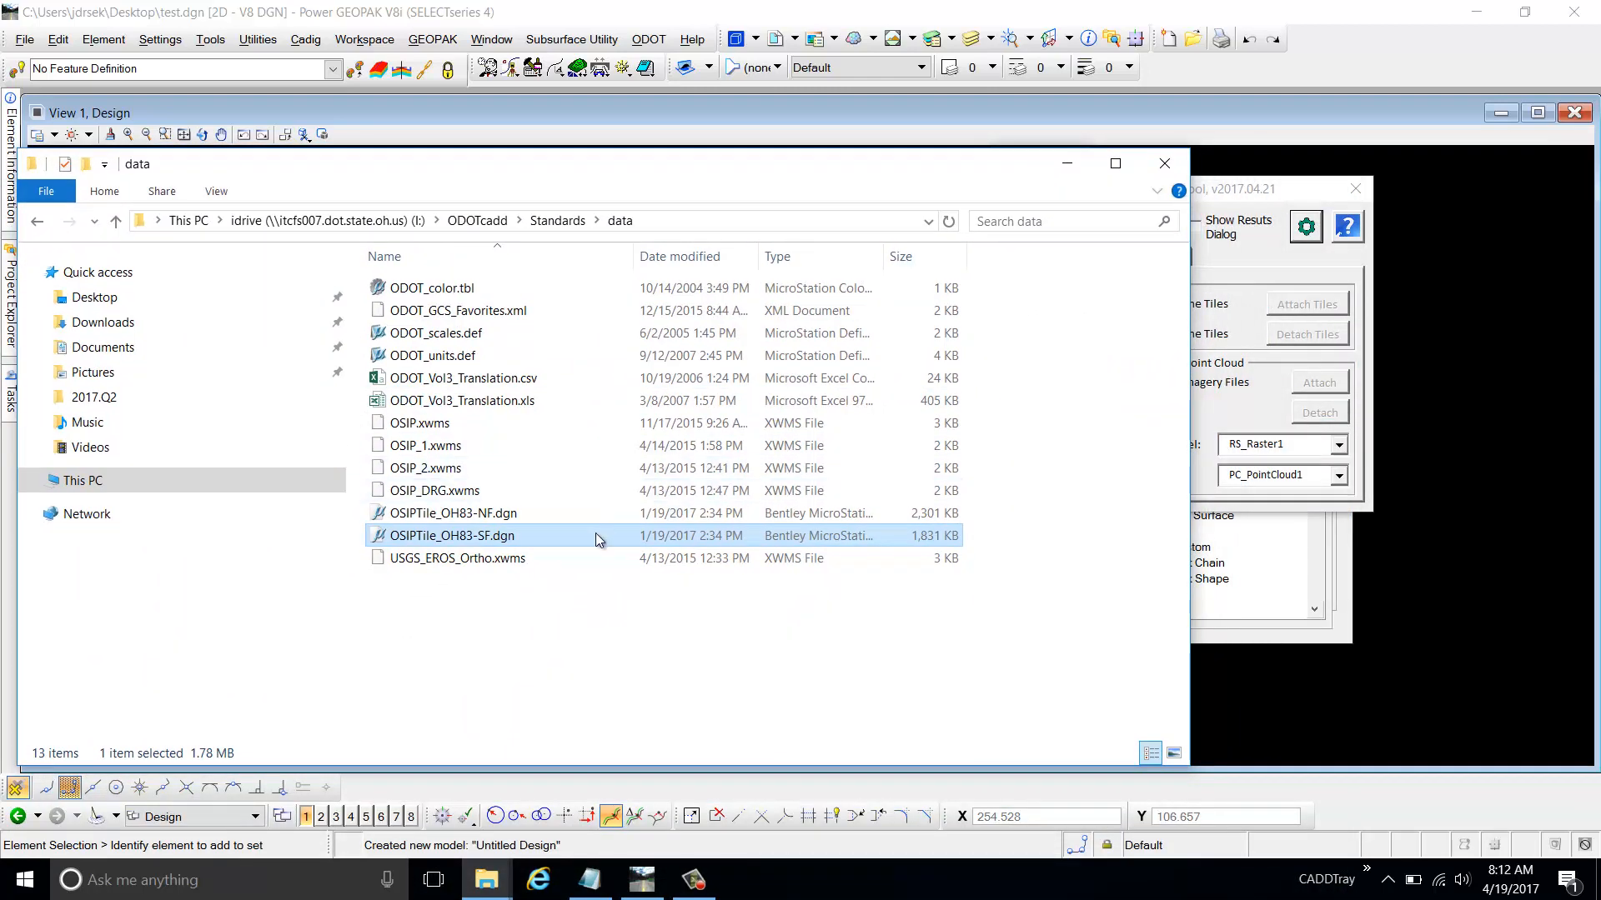
pyautogui.click(1066, 161)
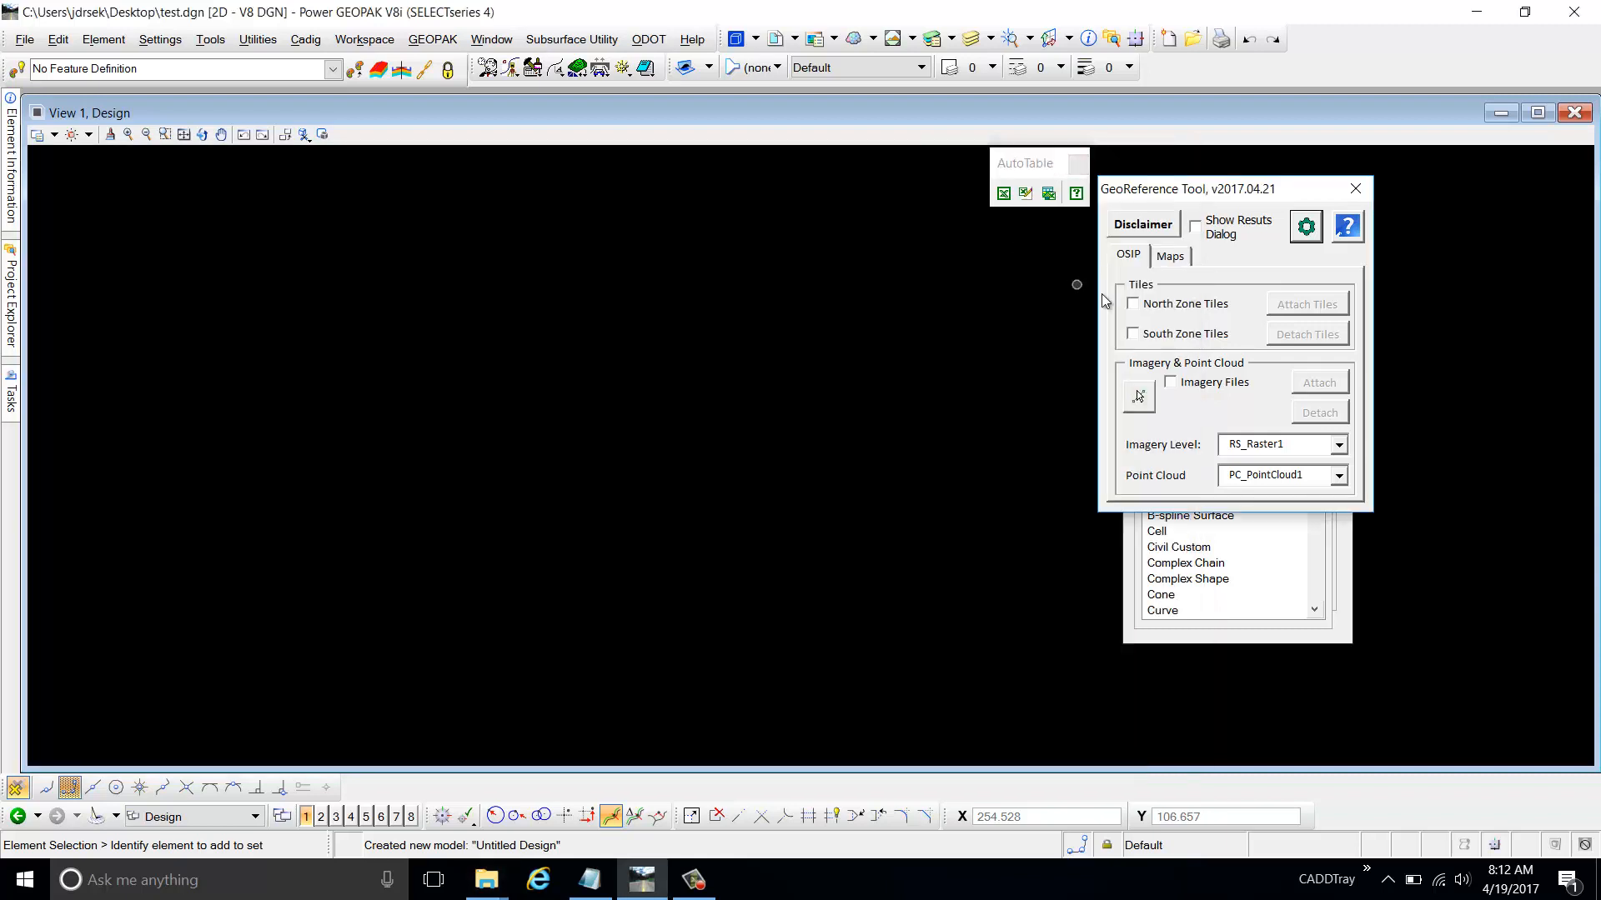
# Enable North Zone Tiles and South Zone Tiles in the GeoReference Tool and attach both OSIP tile files to the drawing
pyautogui.moveTo(1210, 190); pyautogui.dragTo(1064, 256)
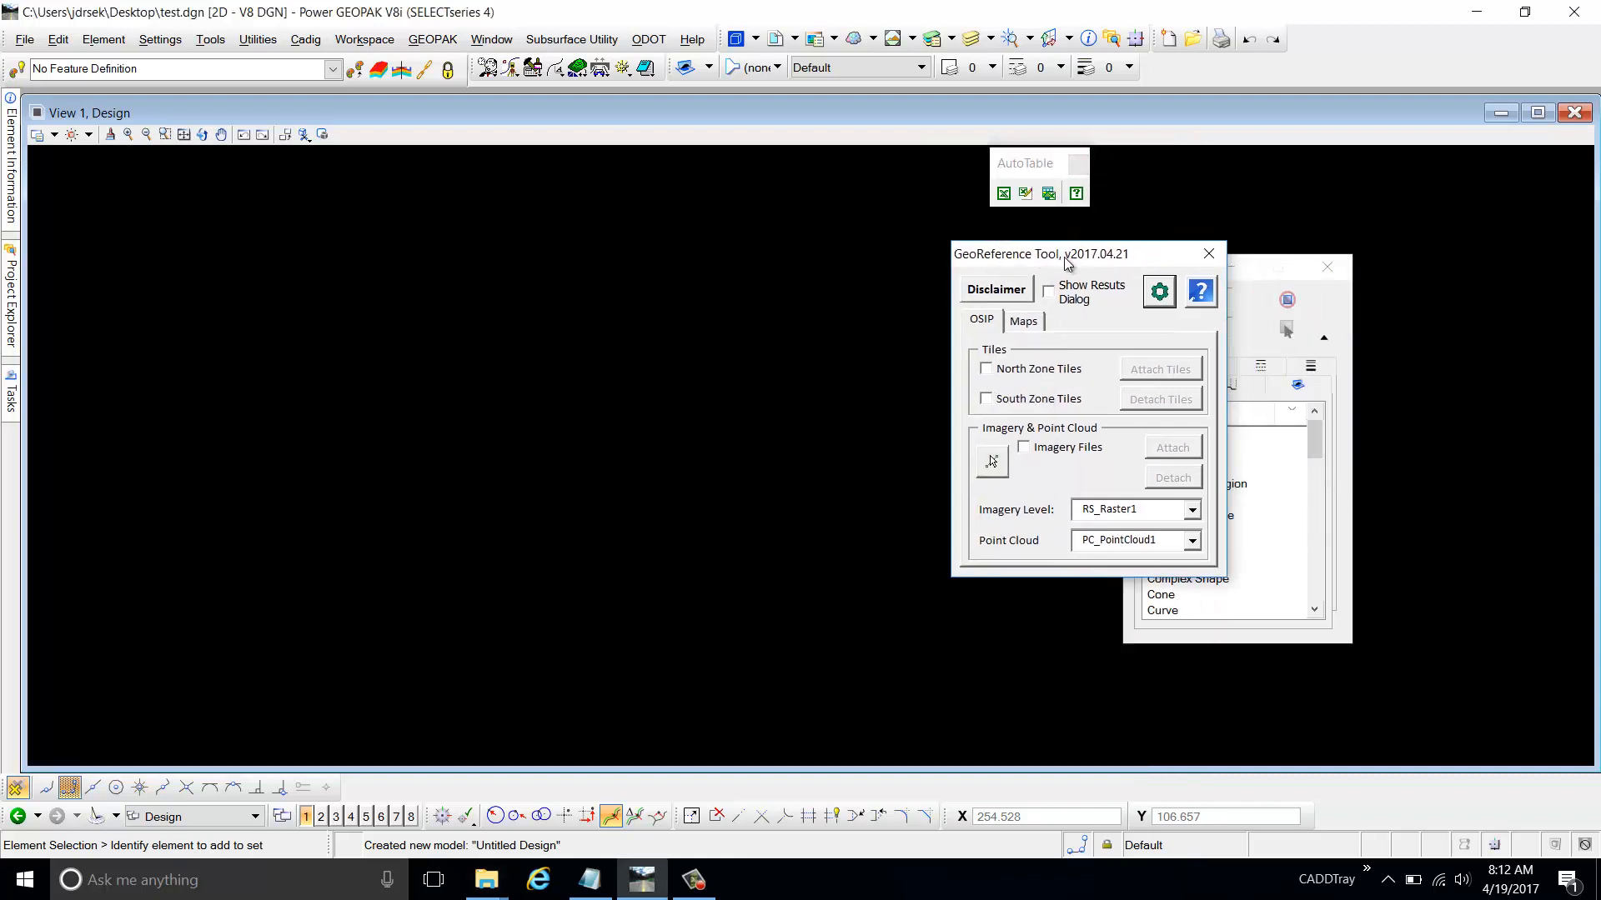
pyautogui.click(1044, 370)
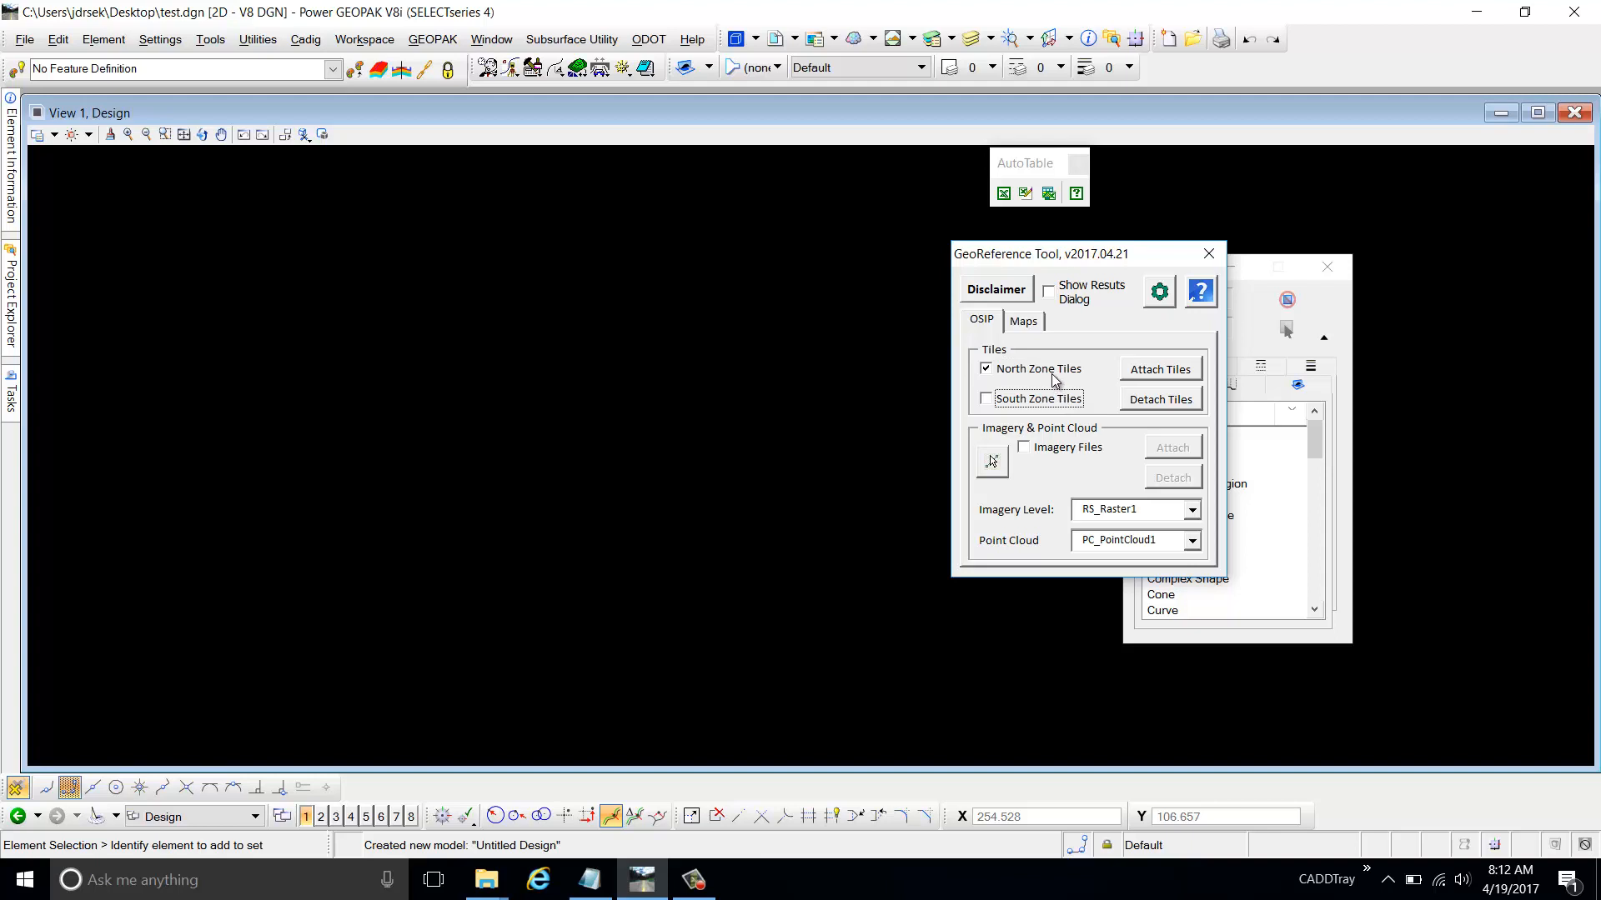
pyautogui.click(1052, 374)
pyautogui.click(1053, 374)
pyautogui.click(1036, 405)
pyautogui.click(1003, 374)
pyautogui.click(1172, 380)
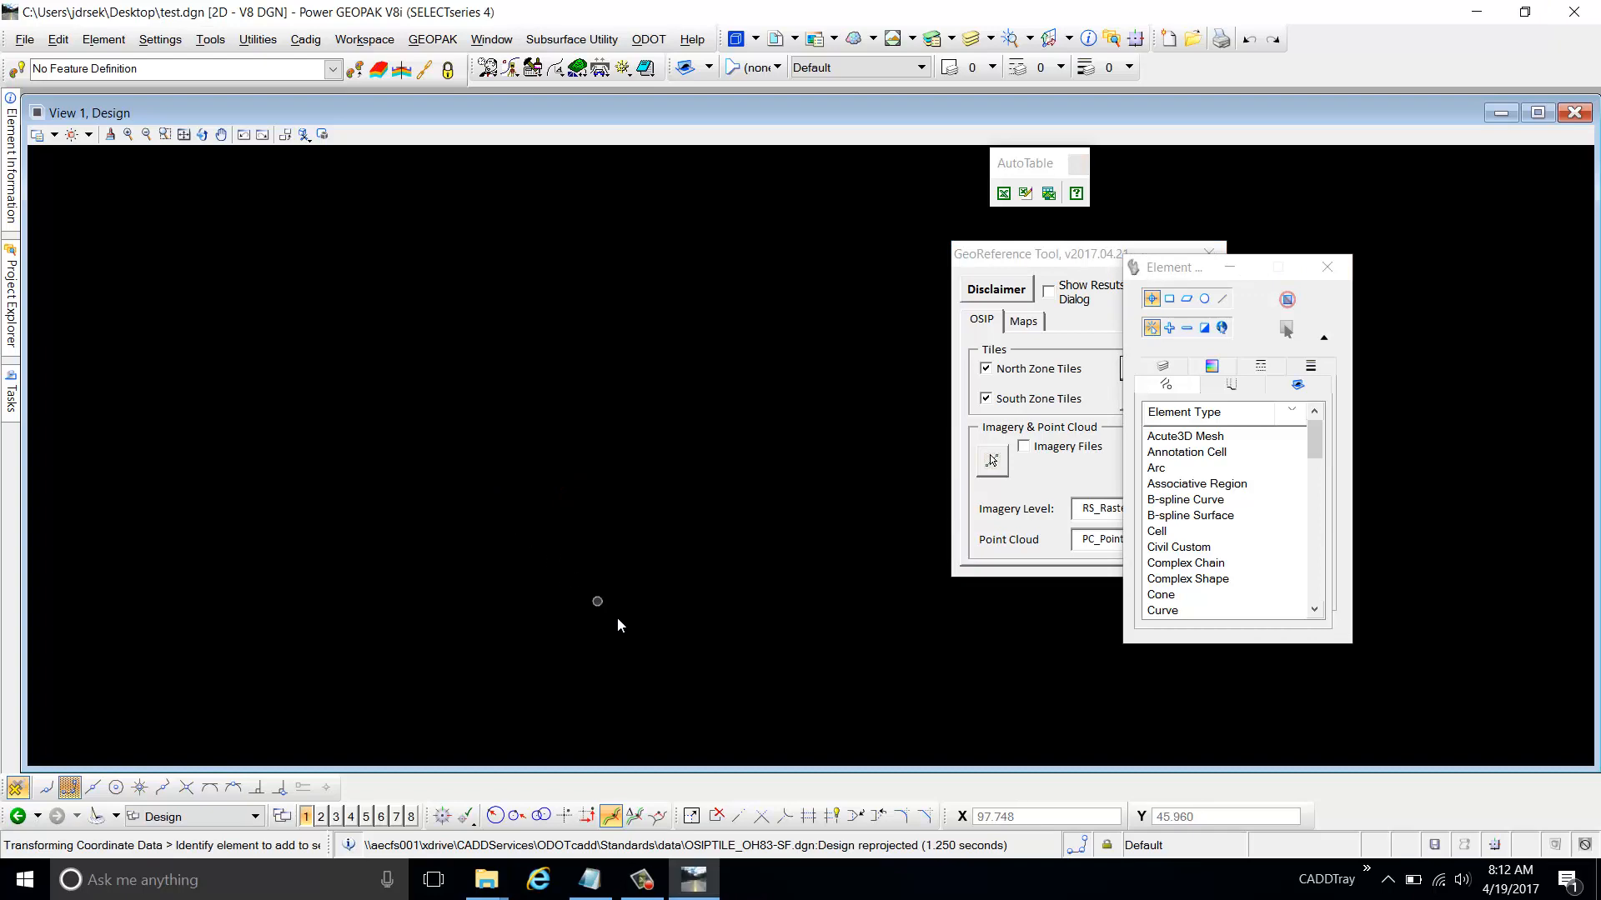
# Fit View 1 to all attached tiles, return to element selection, and move the GeoReference Tool dialog clear of the tile grid
pyautogui.click(188, 138)
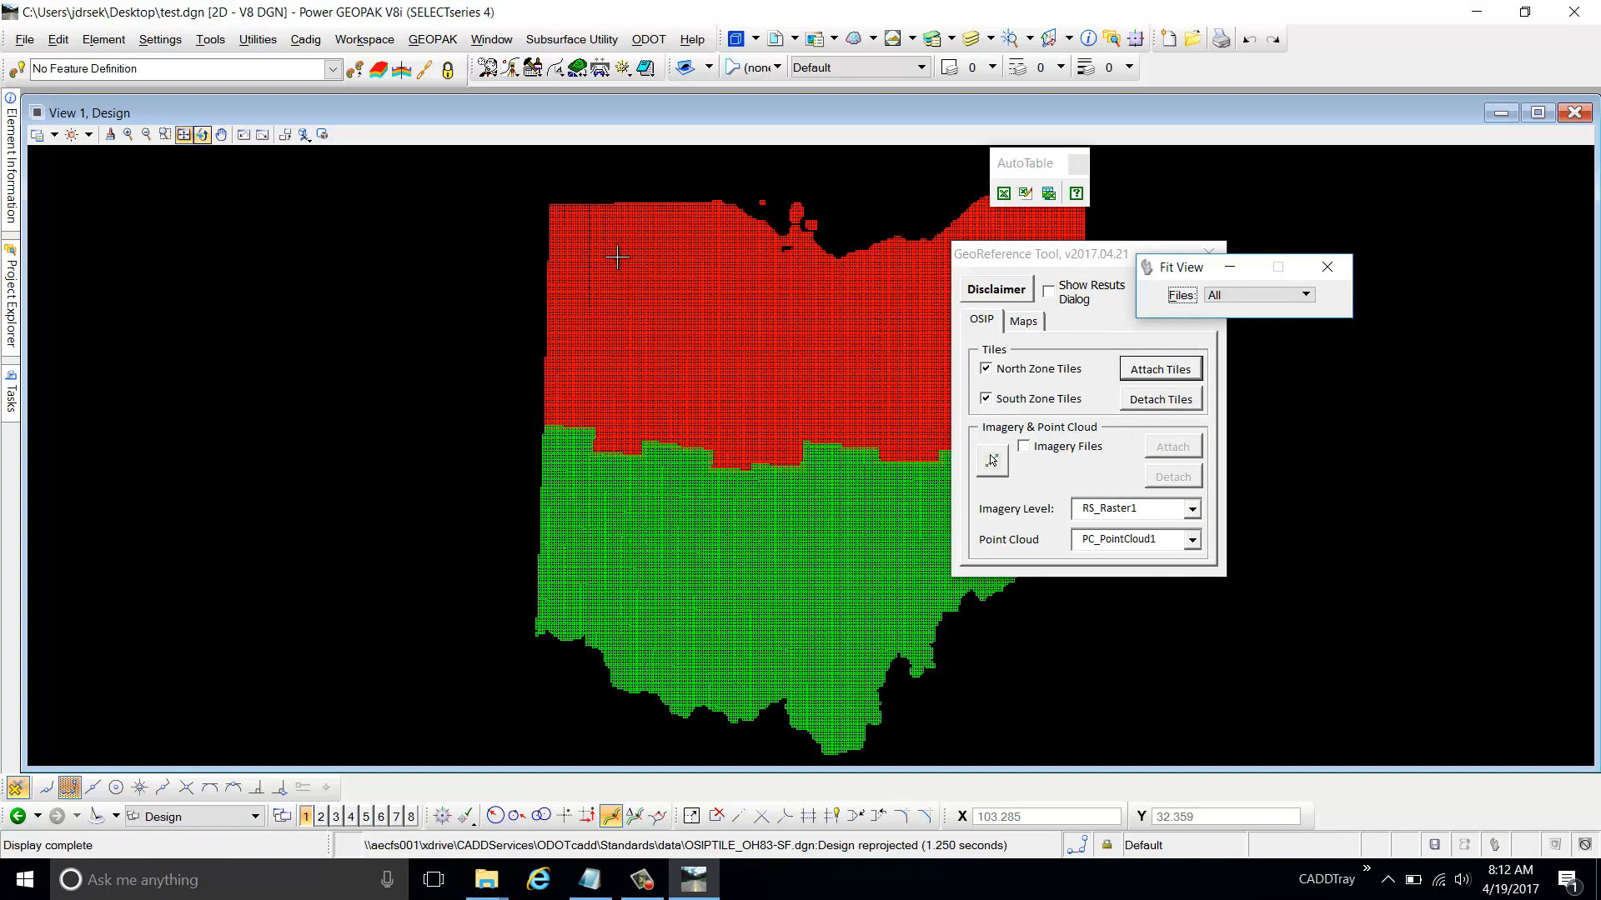
pyautogui.rightClick(215, 319)
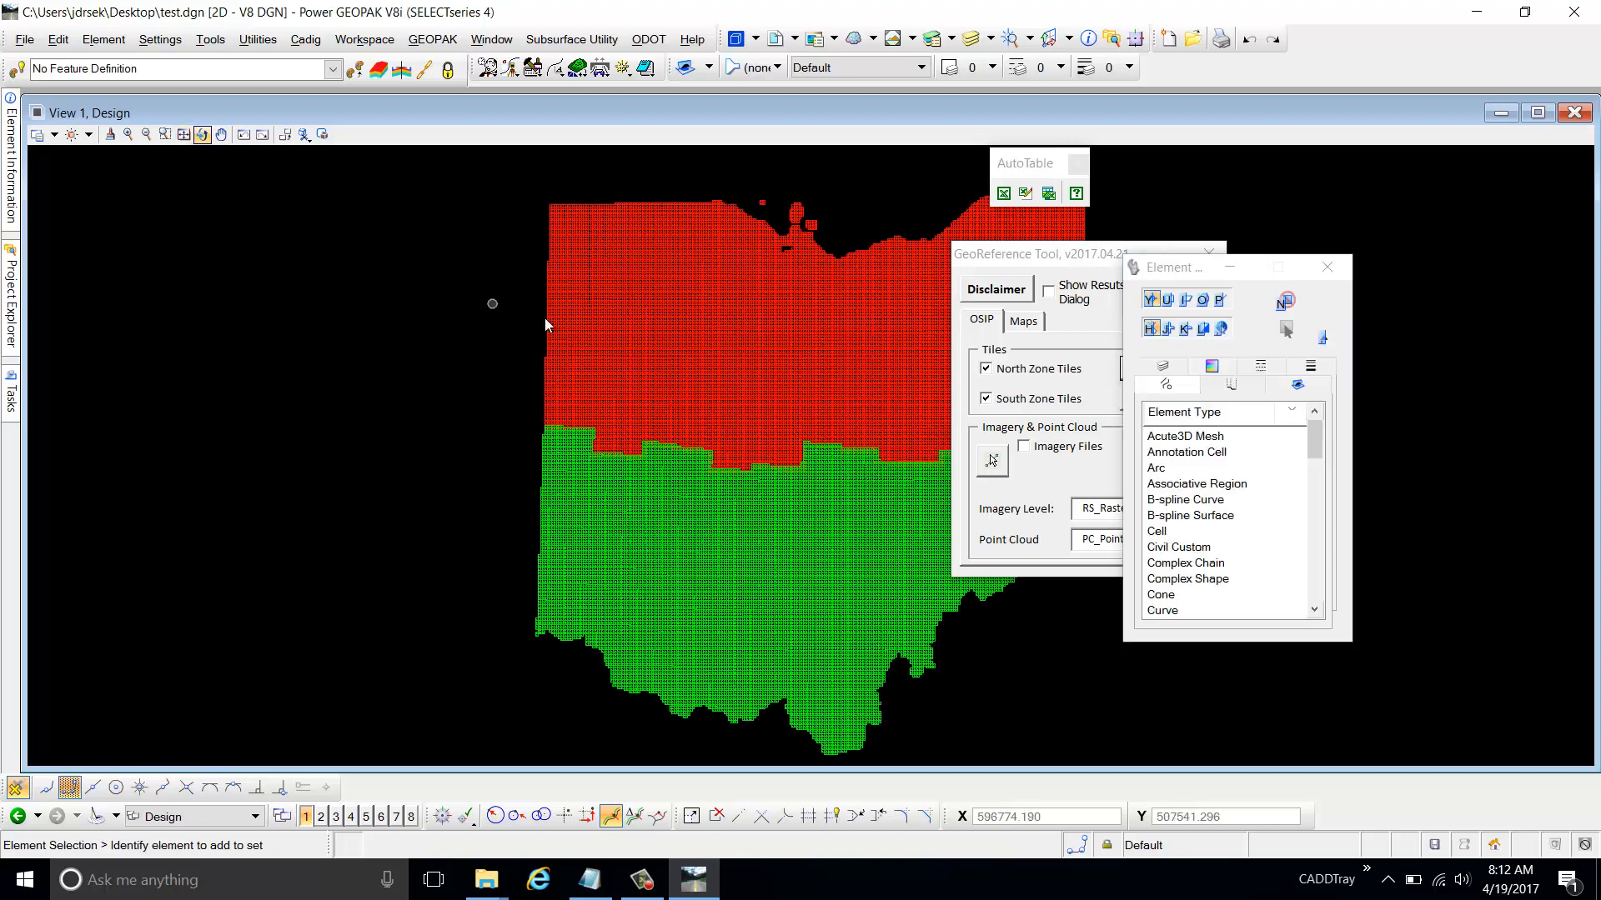
pyautogui.moveTo(989, 245); pyautogui.dragTo(1188, 221)
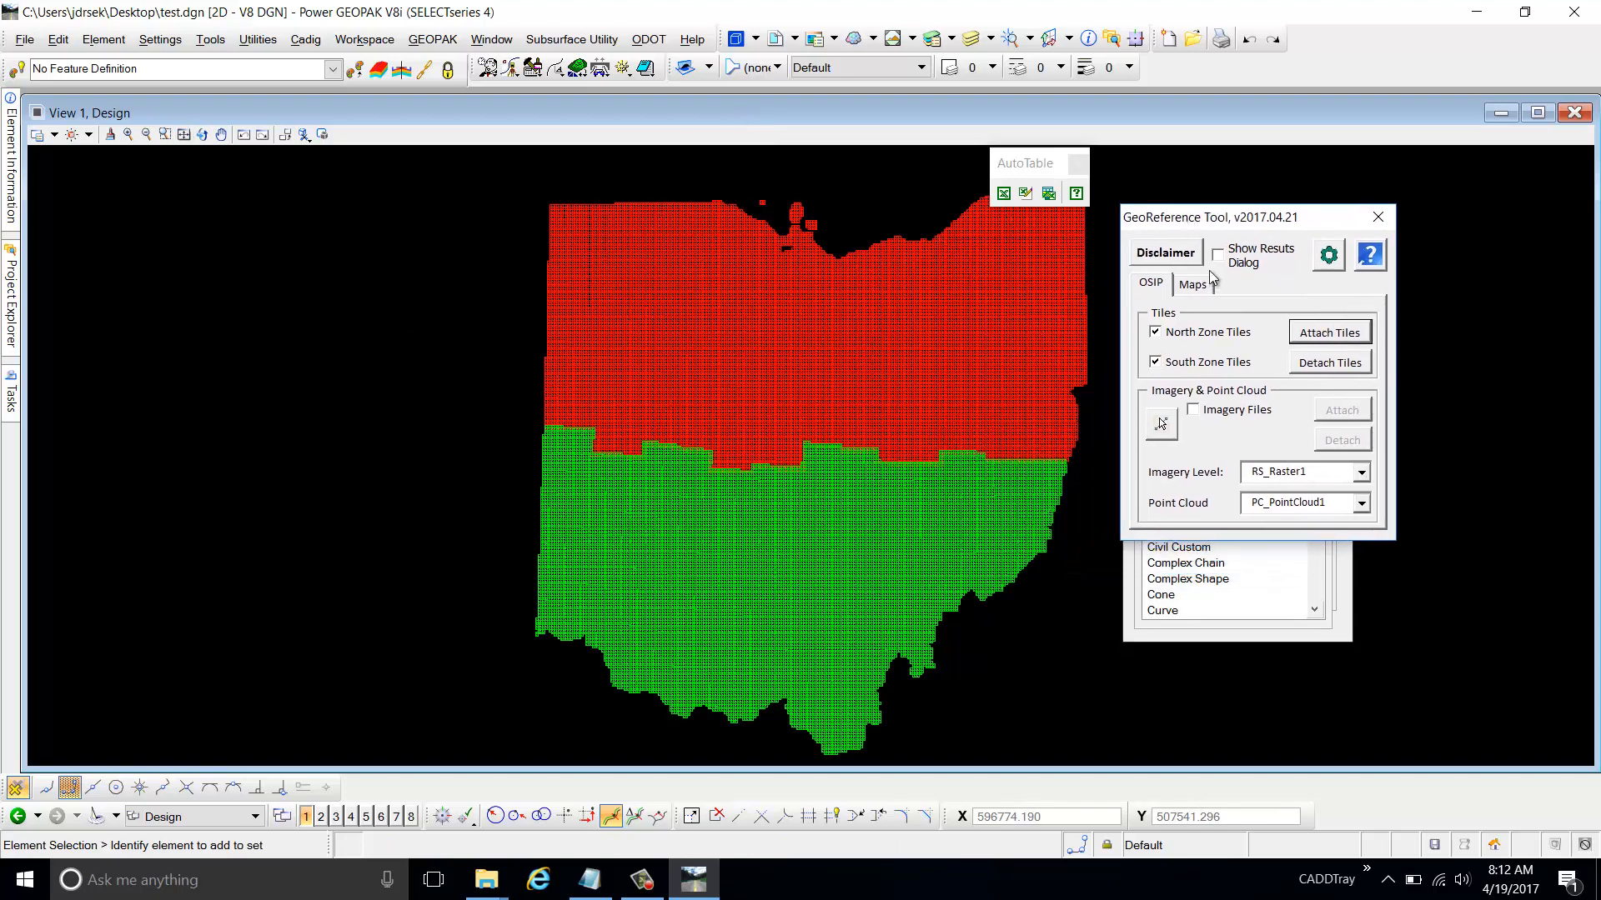
# Inspect the attached north and south tile files and their geographic orientation in the References dialog, and close it
pyautogui.click(777, 39)
pyautogui.keyDown('shift'); pyautogui.click(222, 316); pyautogui.keyUp('shift')
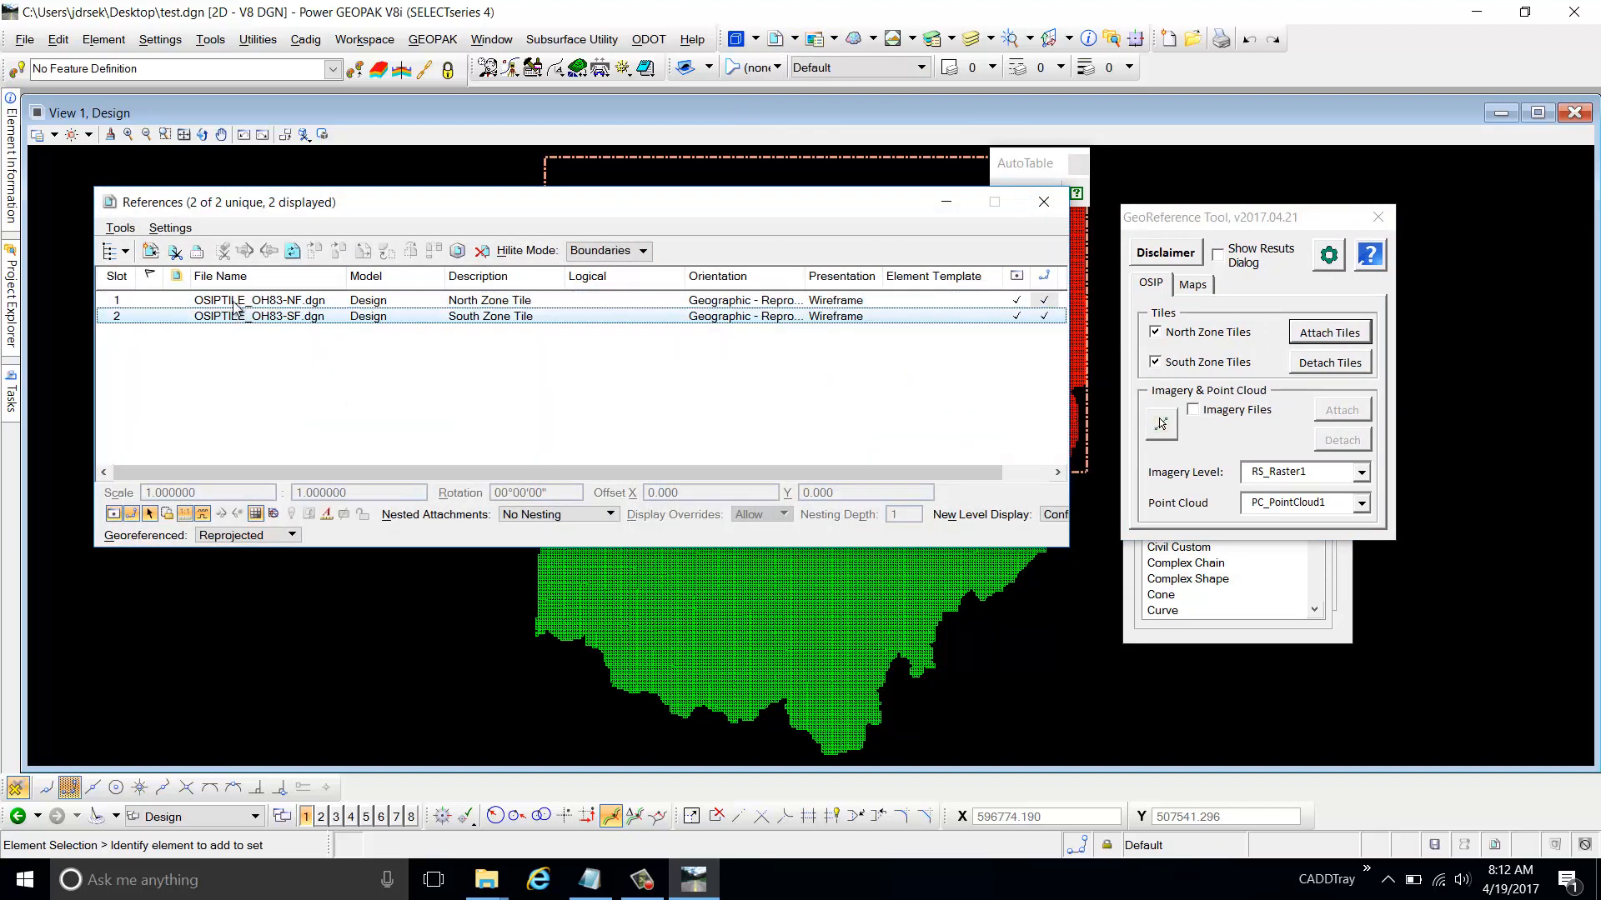
pyautogui.click(245, 318)
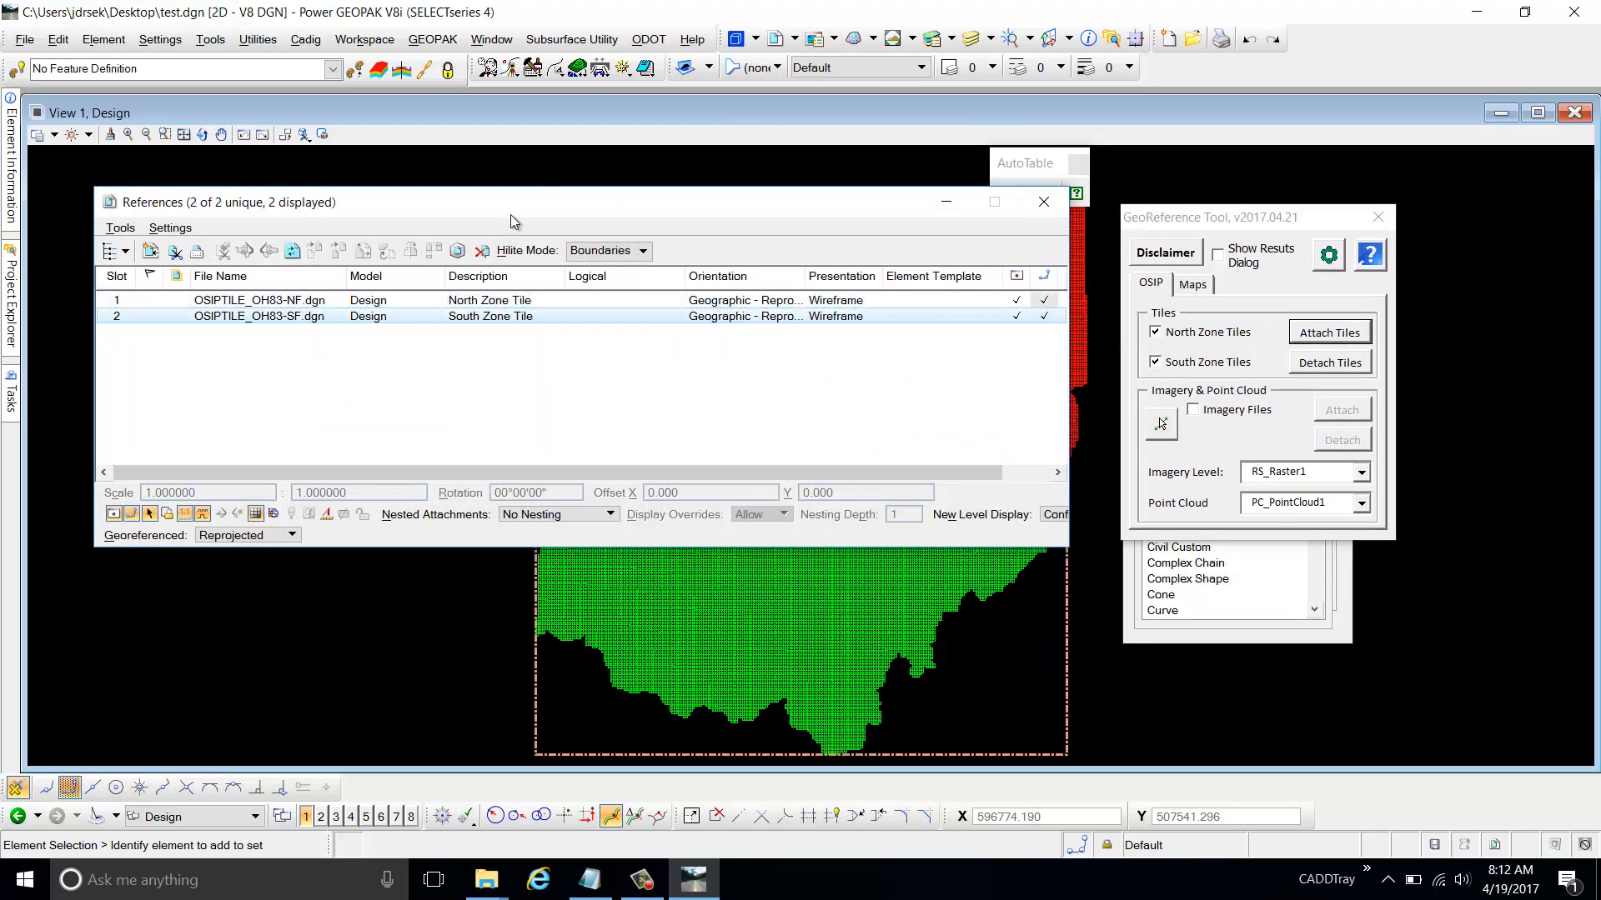
pyautogui.moveTo(511, 217); pyautogui.dragTo(389, 461)
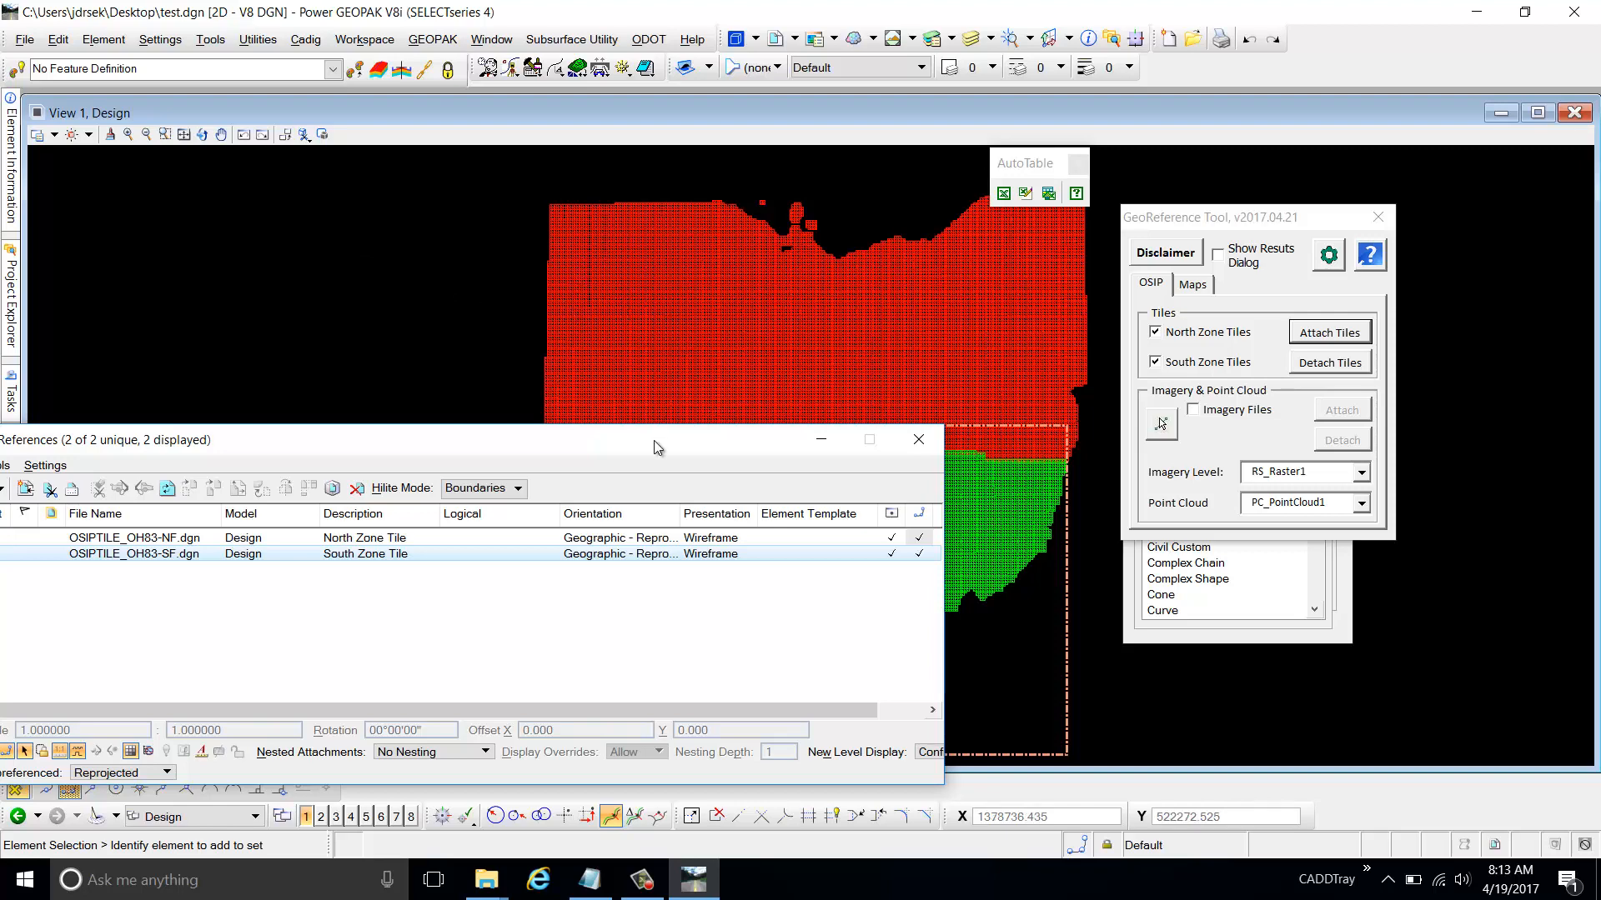
pyautogui.moveTo(662, 446); pyautogui.dragTo(706, 373)
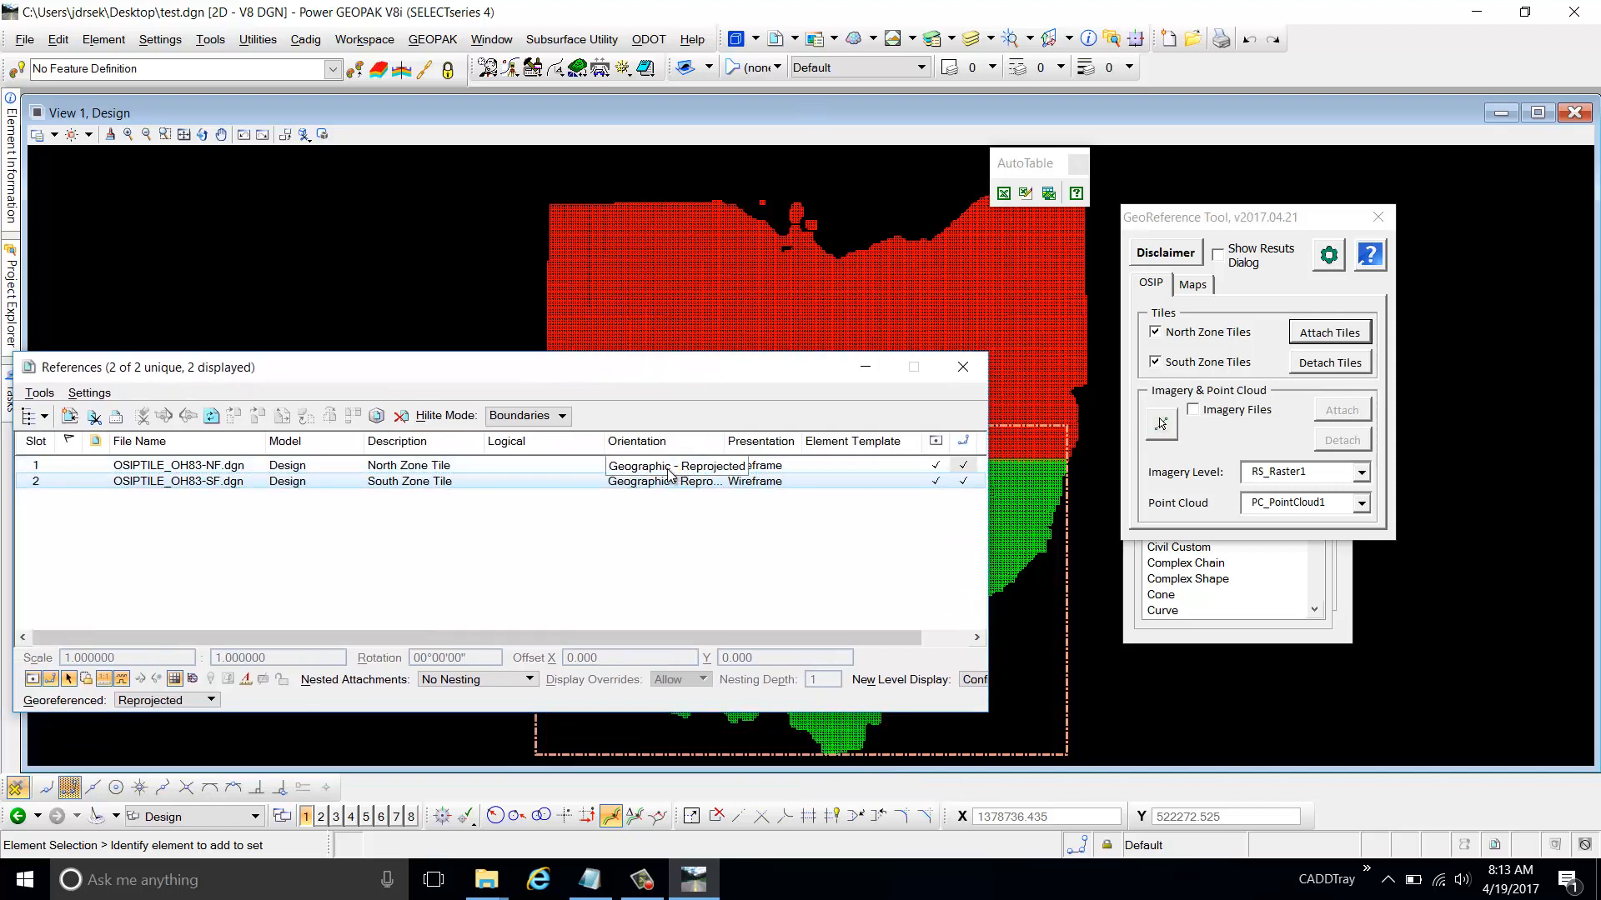
pyautogui.click(962, 372)
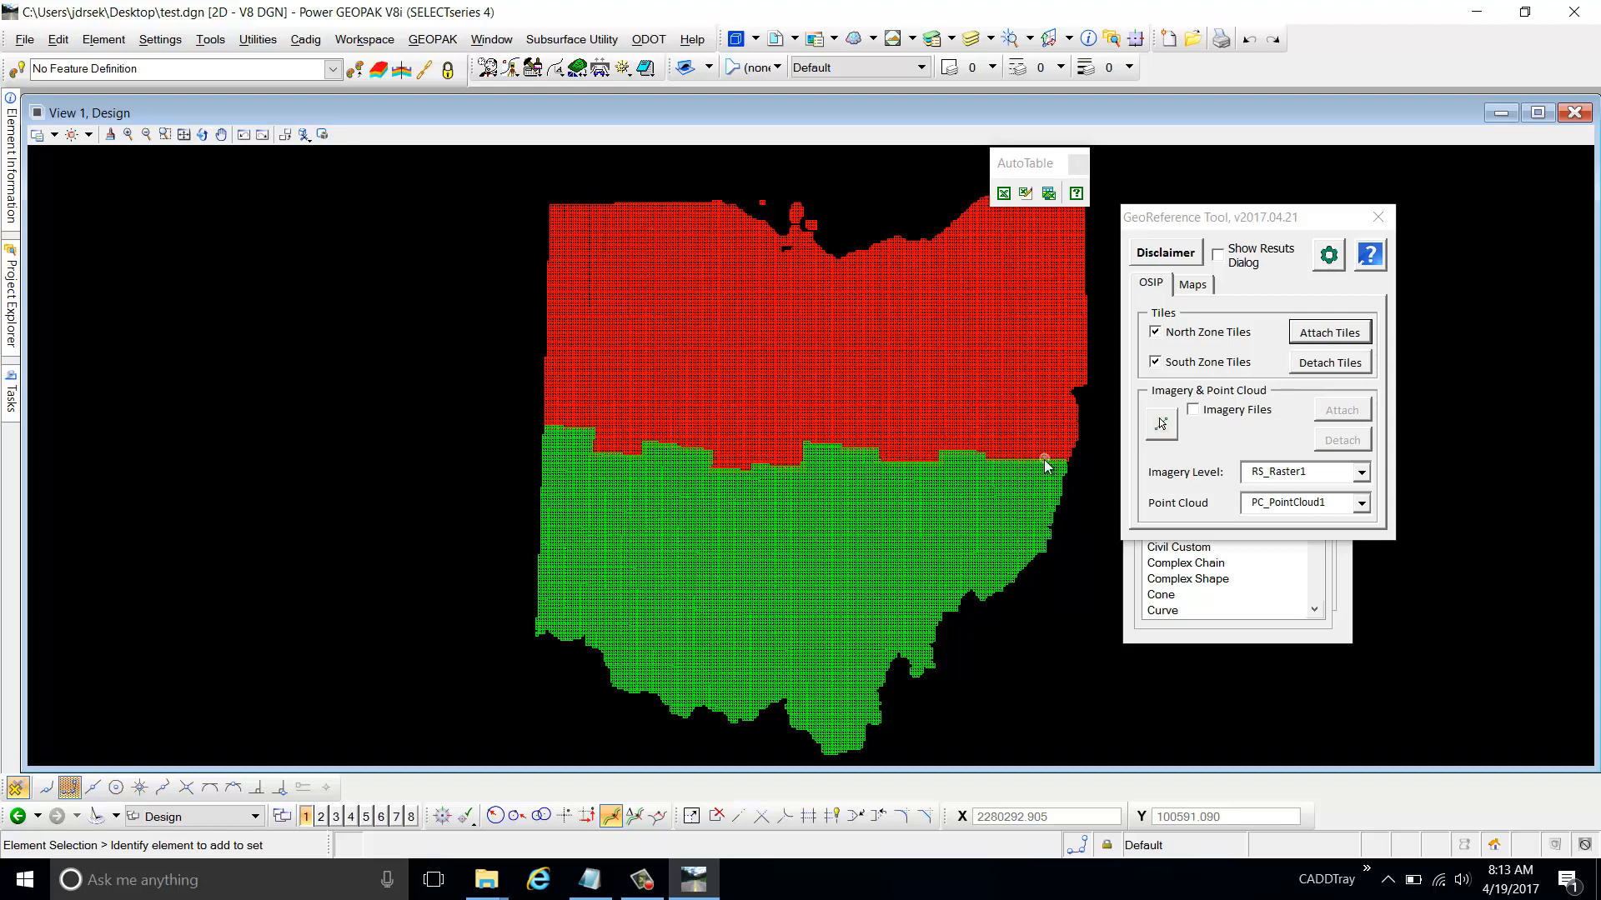
# Examine the boundary between the two zones and the tile names inside the north zone's grid squares
pyautogui.moveTo(1028, 470)
pyautogui.scroll(5, 912, 328)
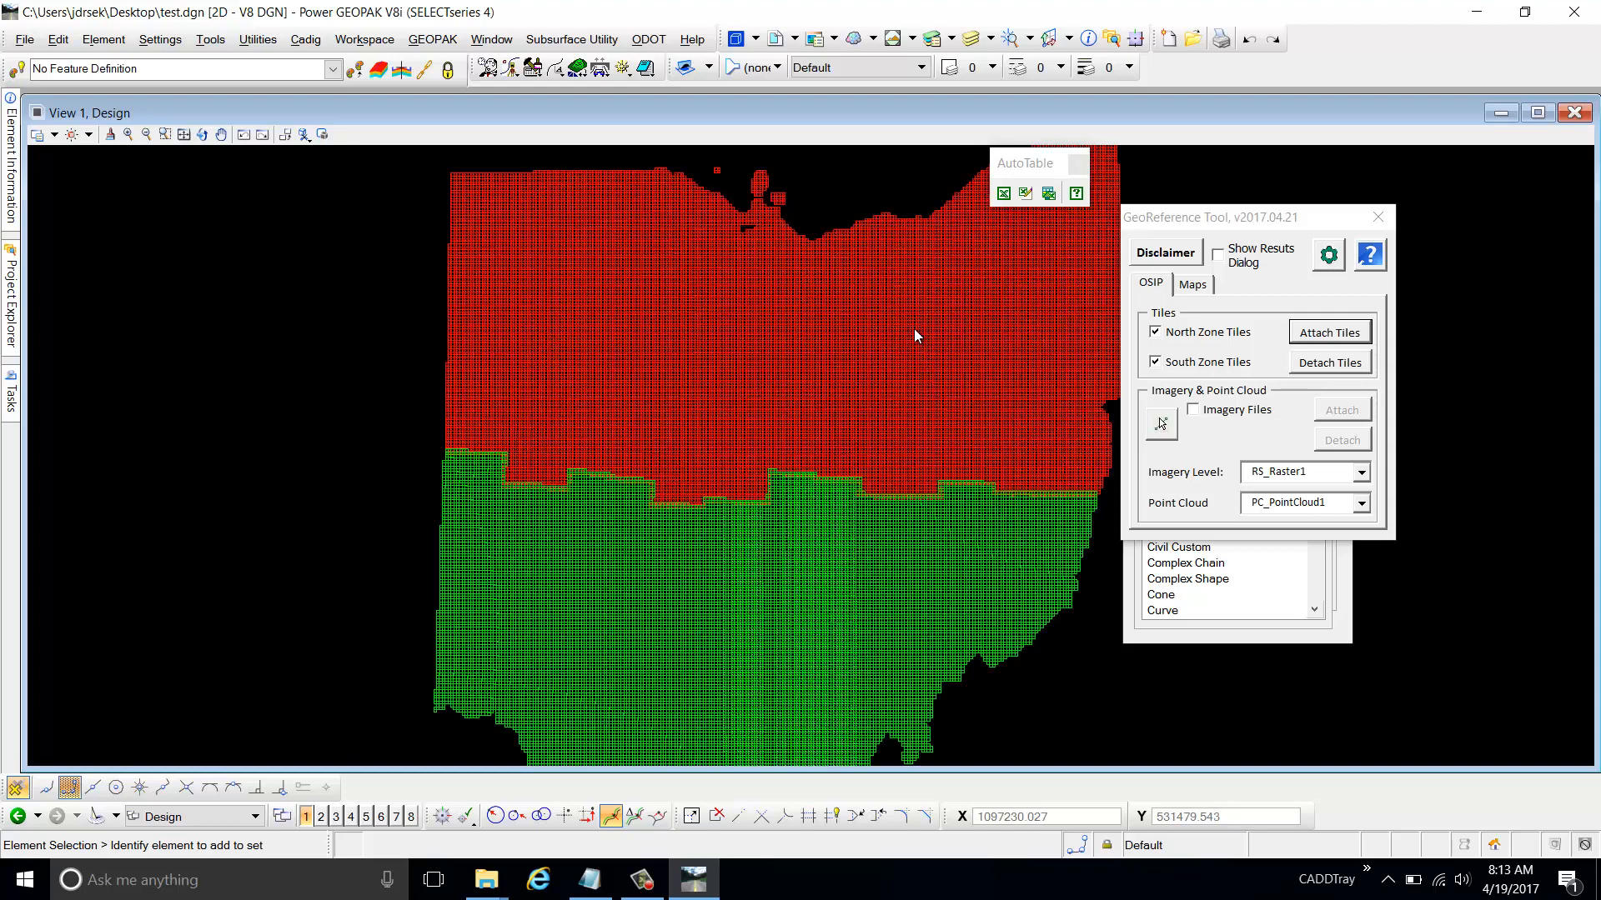
pyautogui.scroll(2, 909, 326)
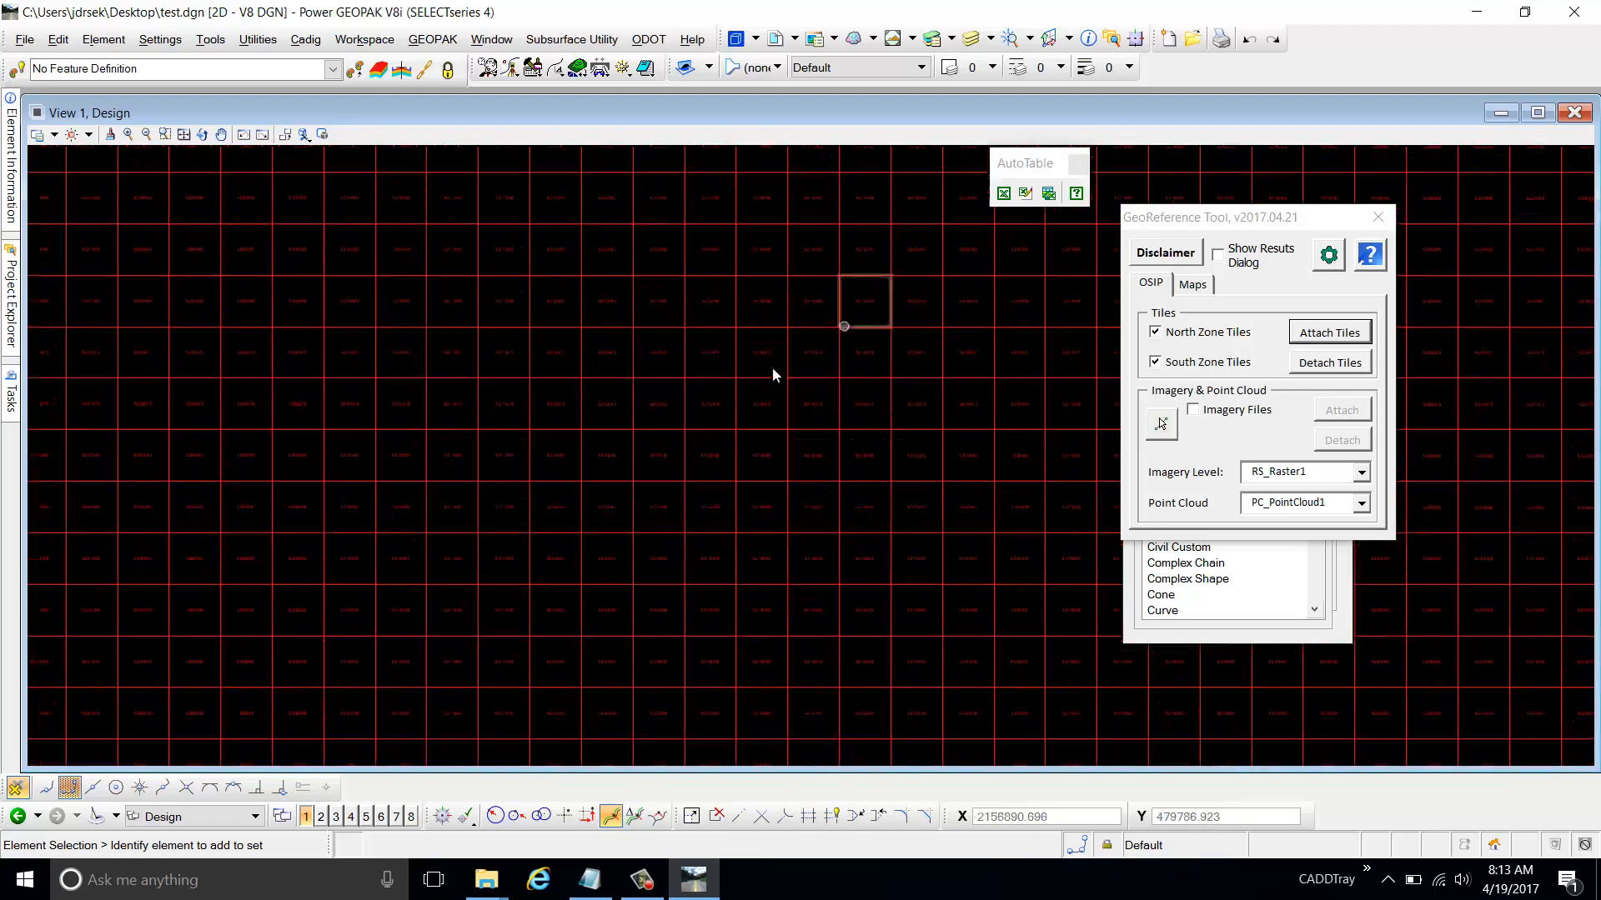
pyautogui.scroll(-4, 308, 418)
pyautogui.scroll(3, 308, 418)
pyautogui.scroll(4, 822, 363)
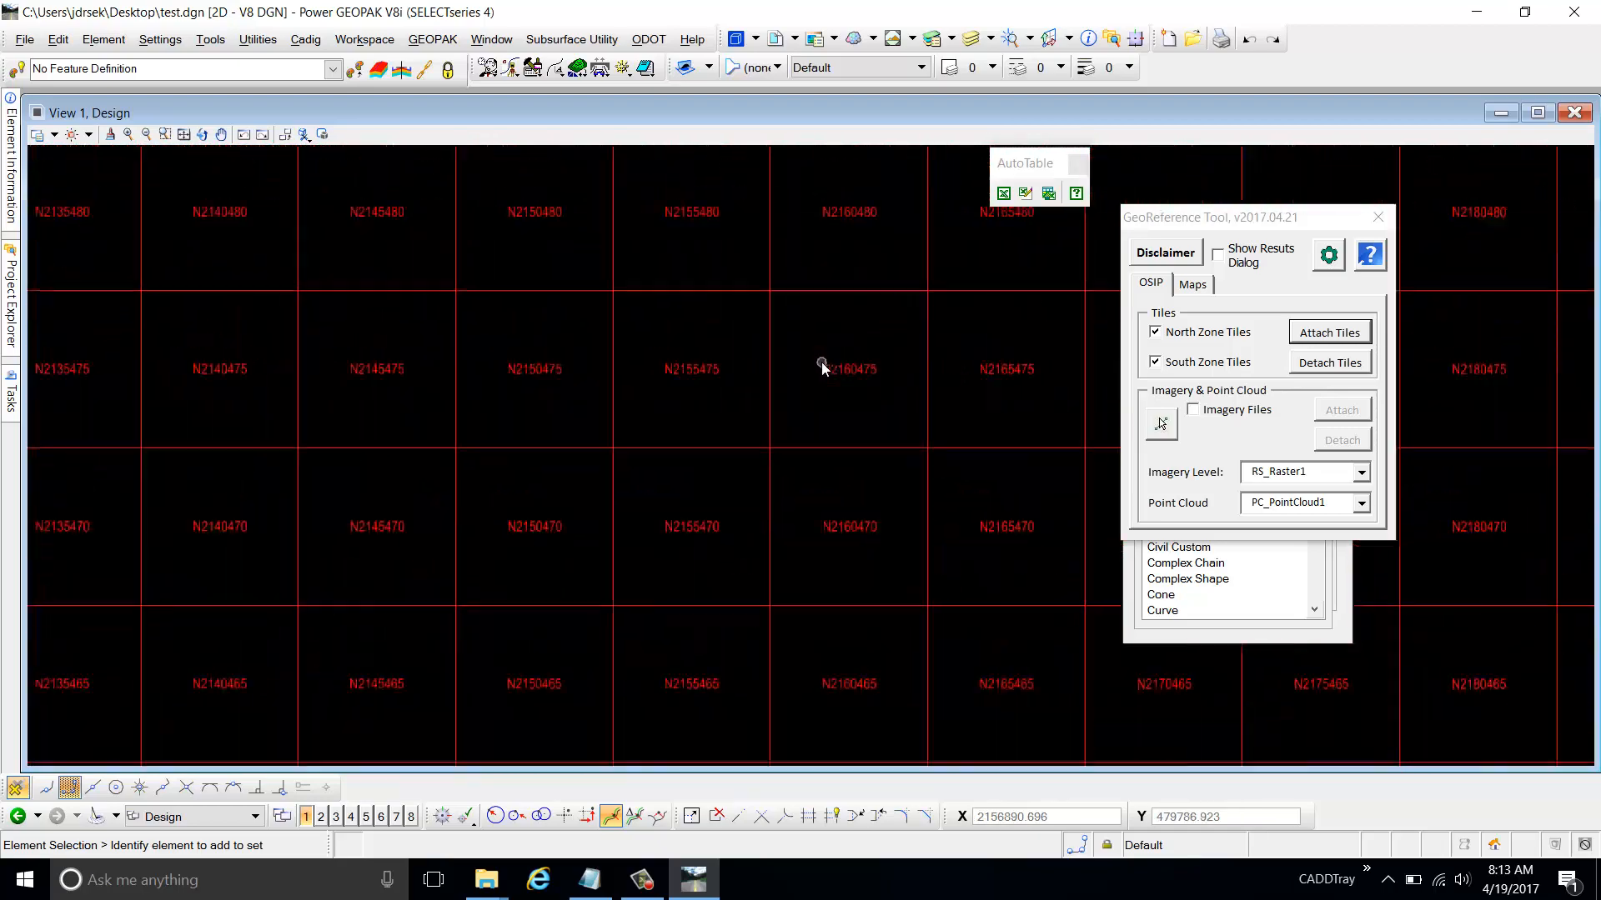
pyautogui.click(711, 258)
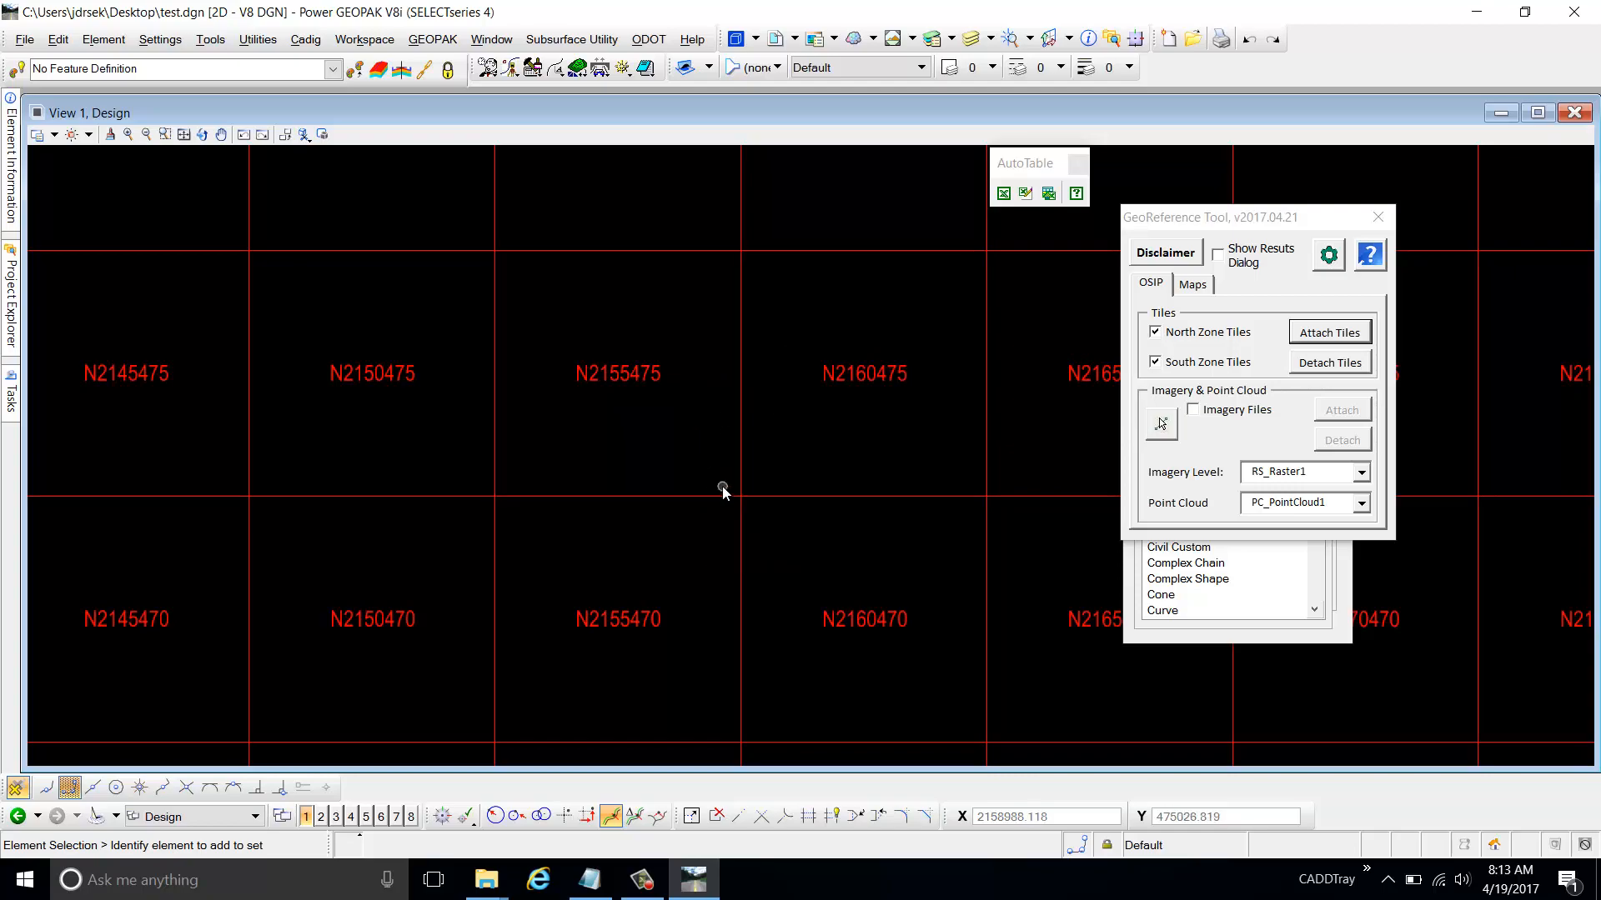
pyautogui.scroll(-10, 592, 421)
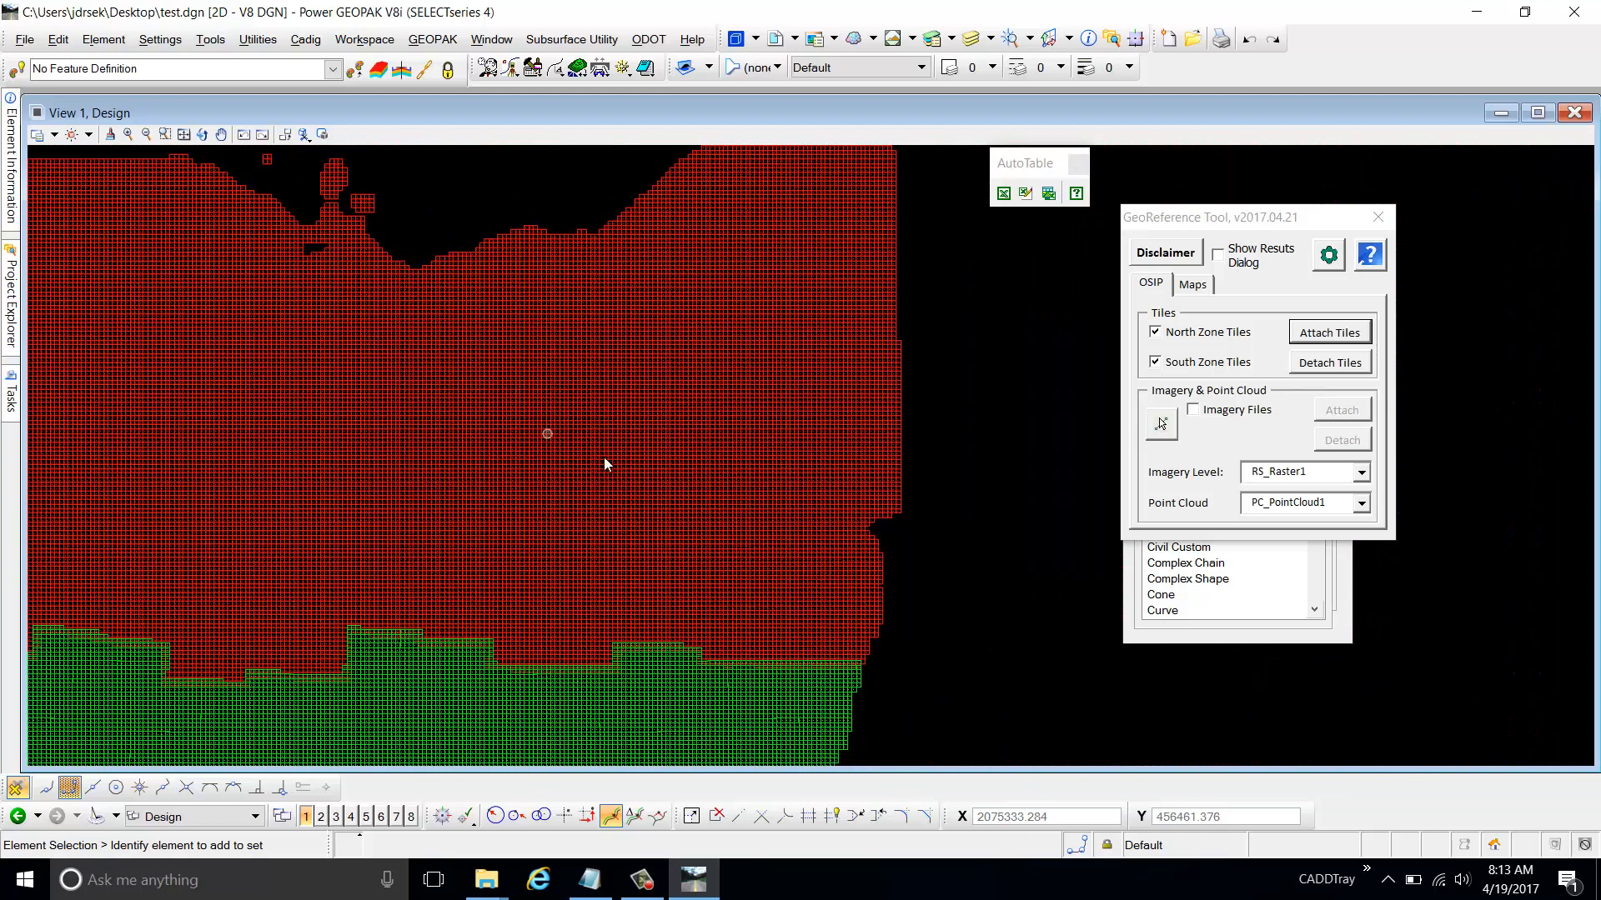
pyautogui.scroll(2, 781, 442)
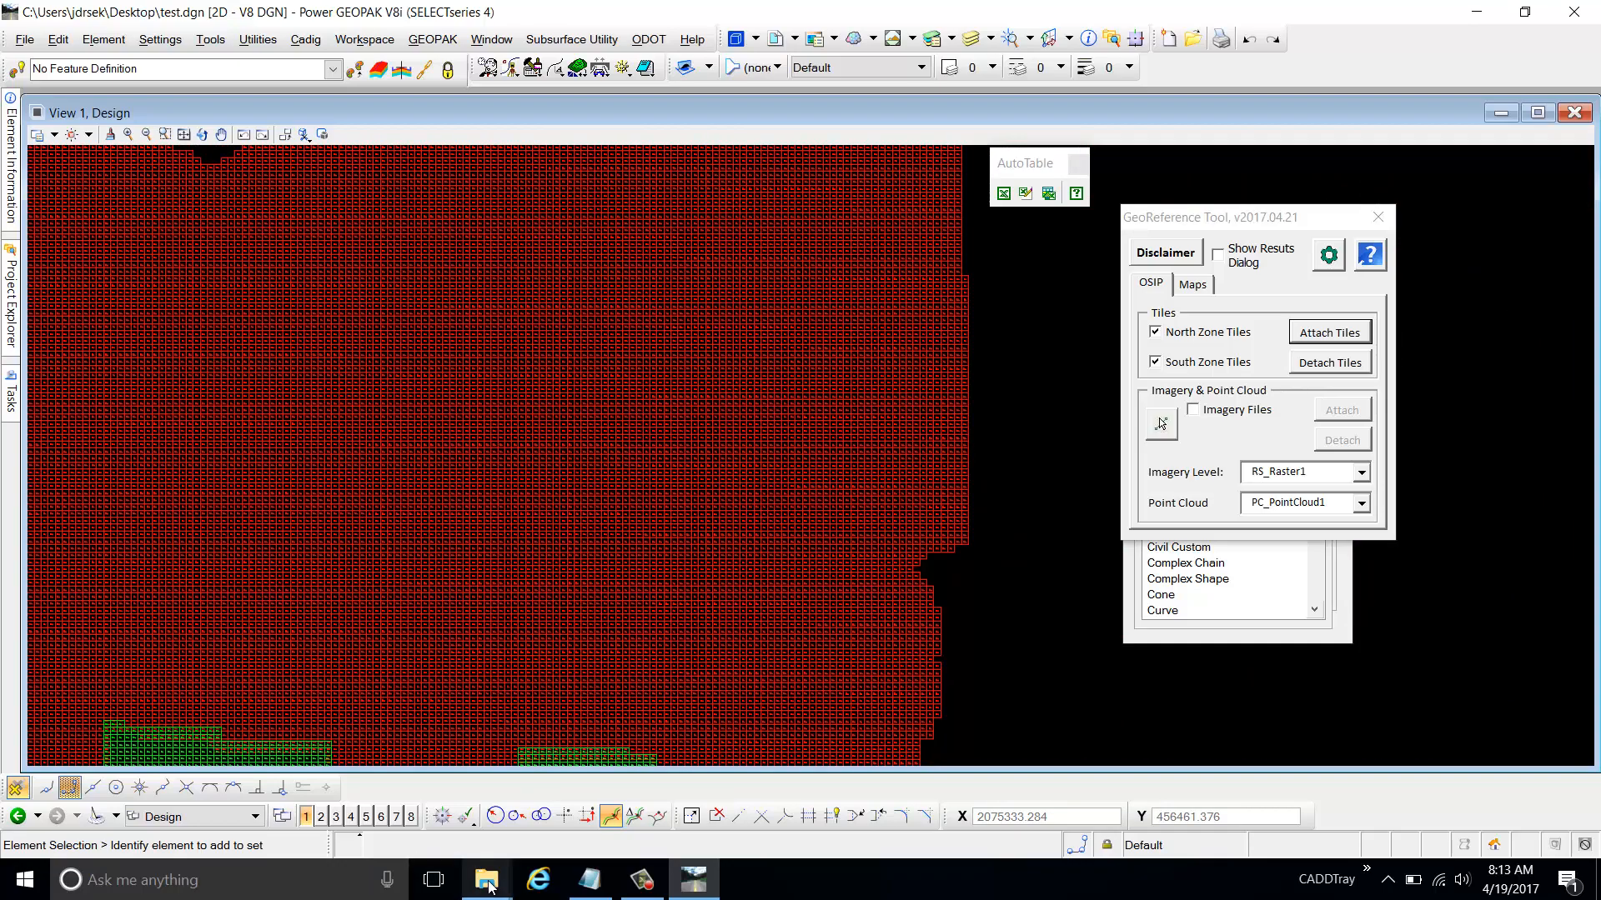
# Switch to File Explorer, open the Imagery folder within ODOTcadd's OSIP folder, and look through its TIFF files
pyautogui.moveTo(486, 880)
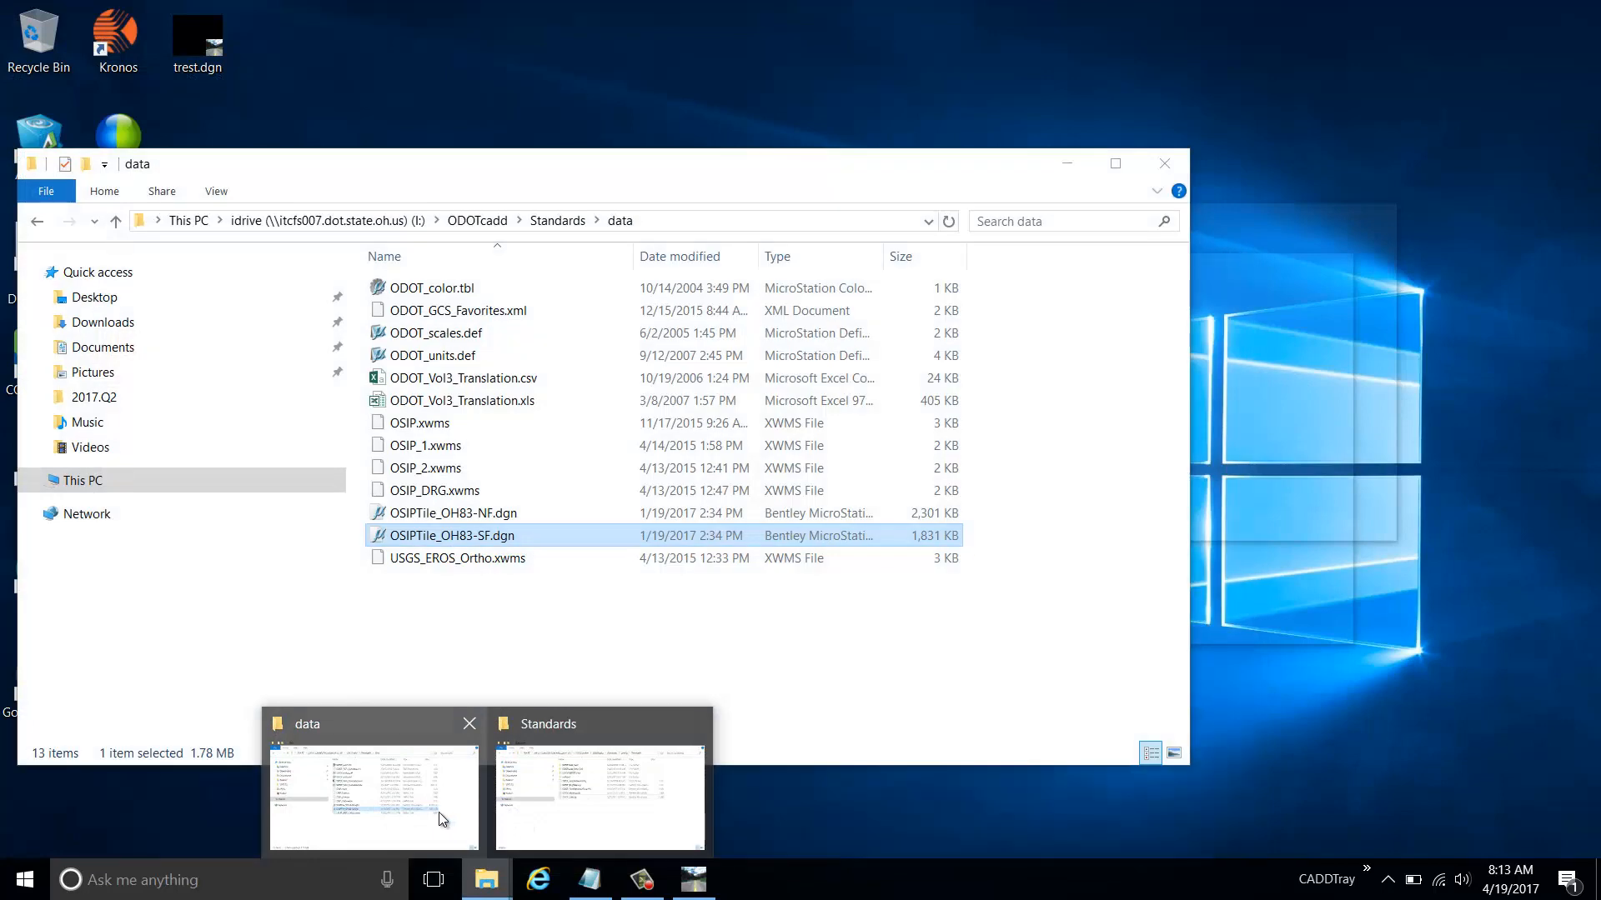
pyautogui.click(438, 812)
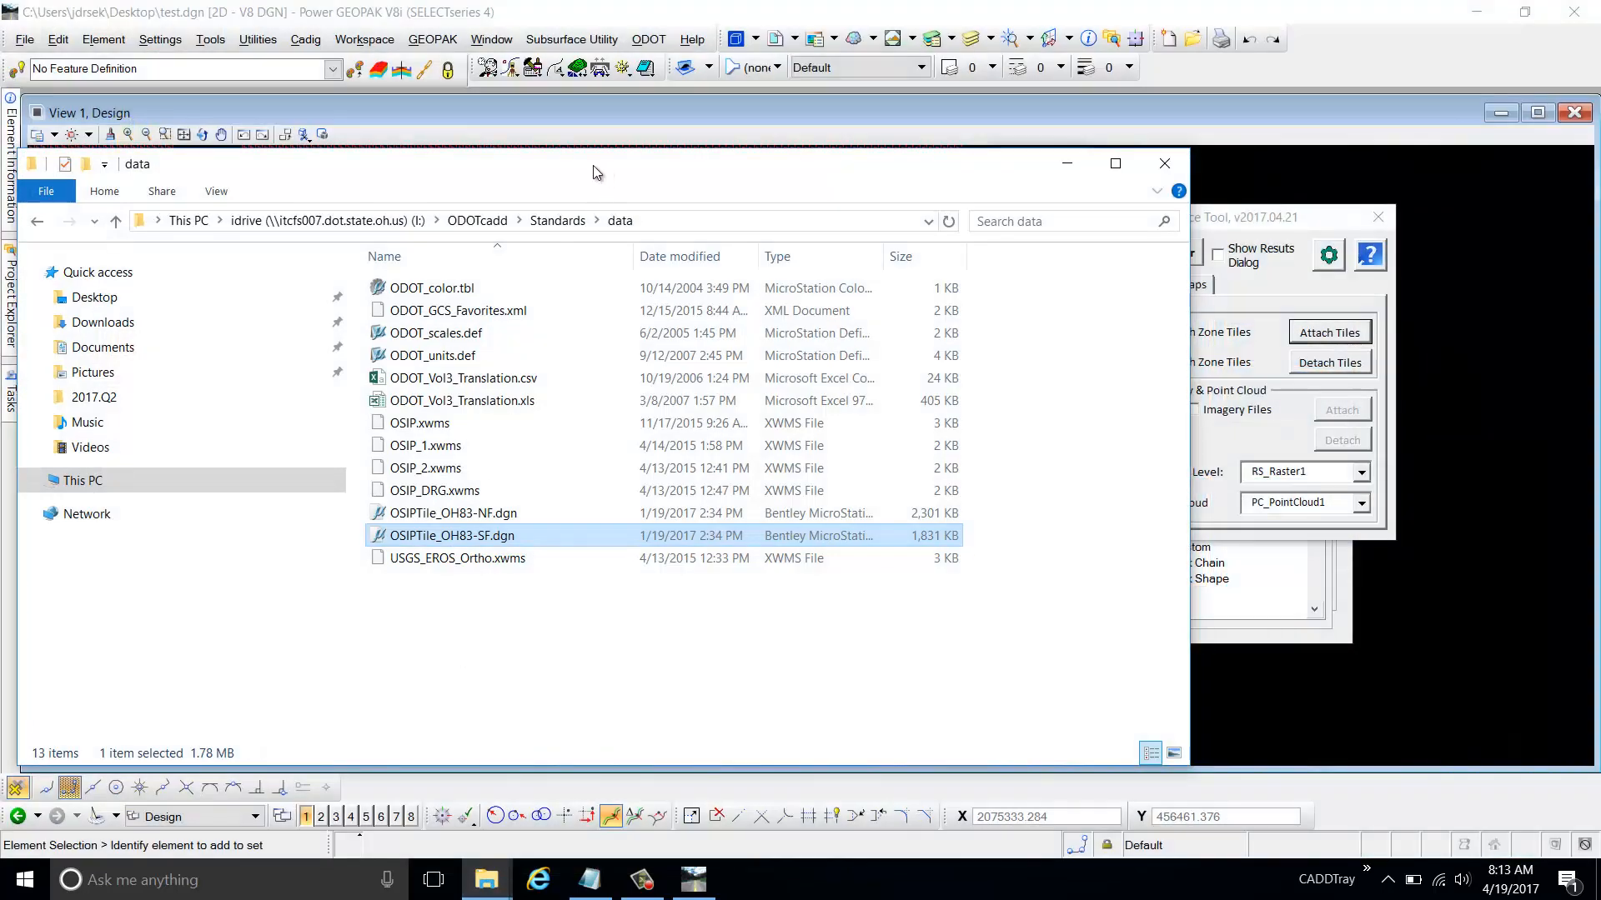
pyautogui.click(556, 221)
pyautogui.click(477, 221)
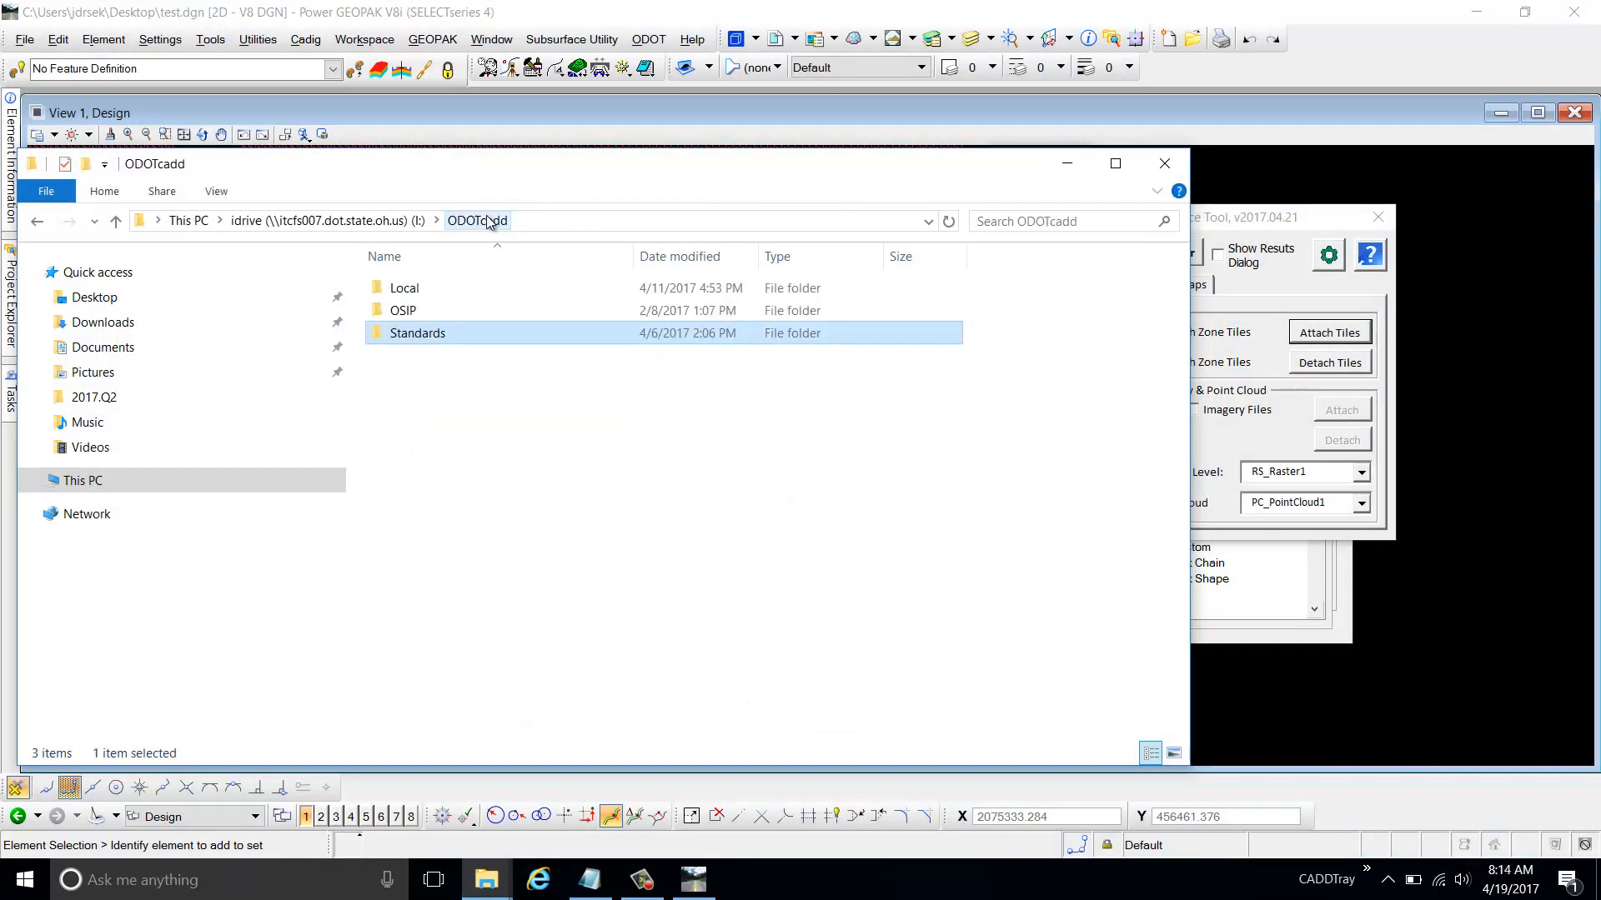
pyautogui.doubleClick(462, 308)
pyautogui.doubleClick(450, 292)
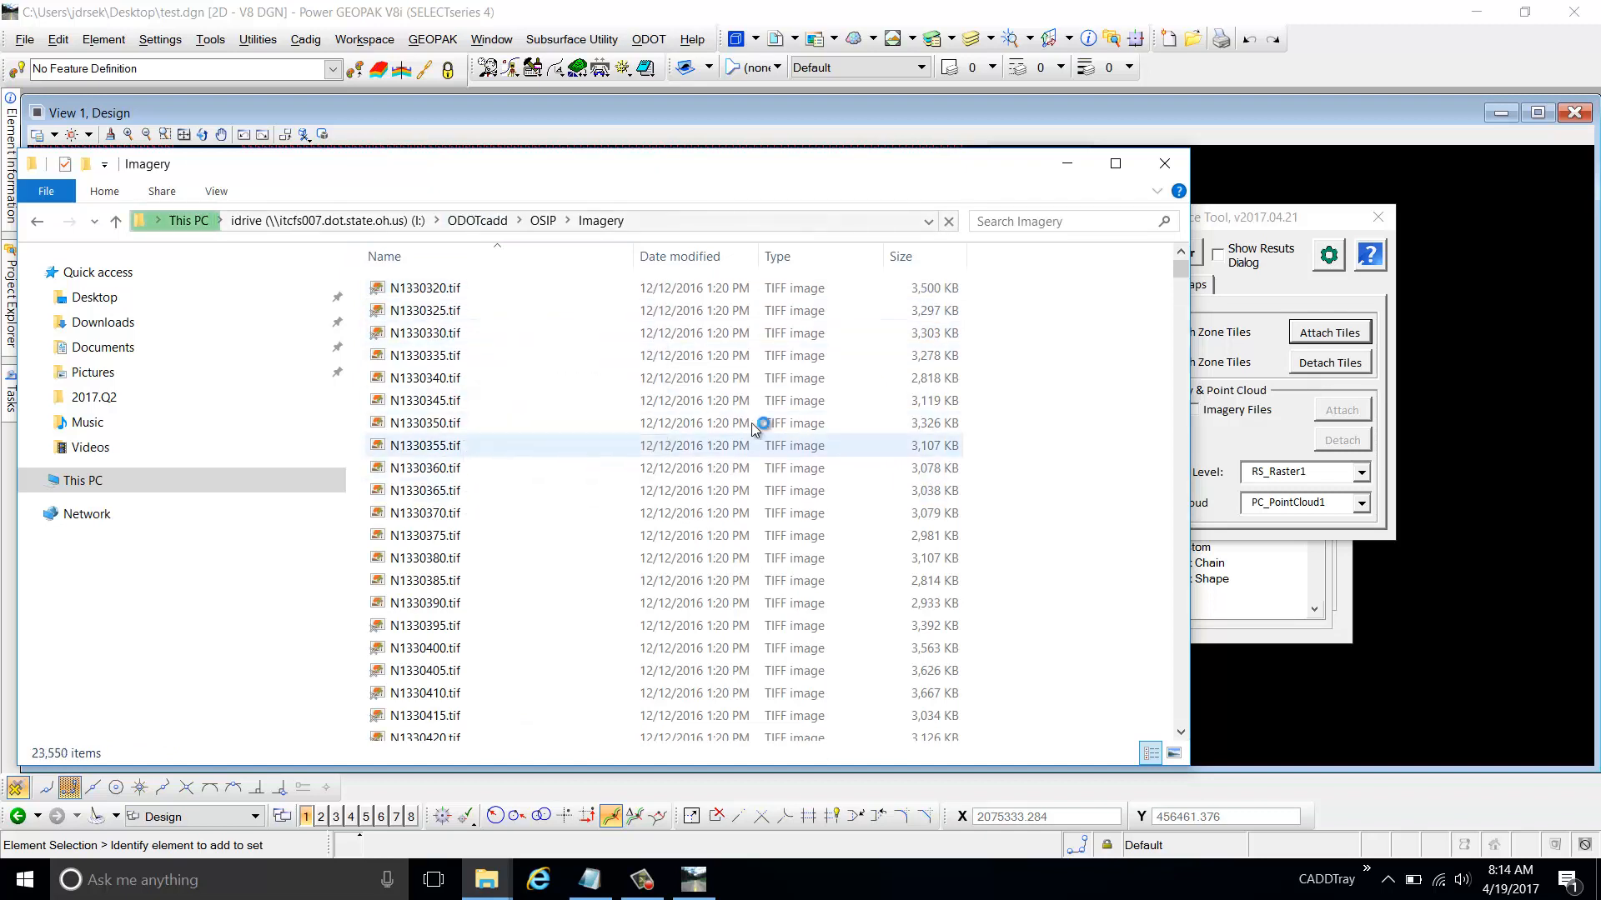
pyautogui.scroll(-8, 754, 427)
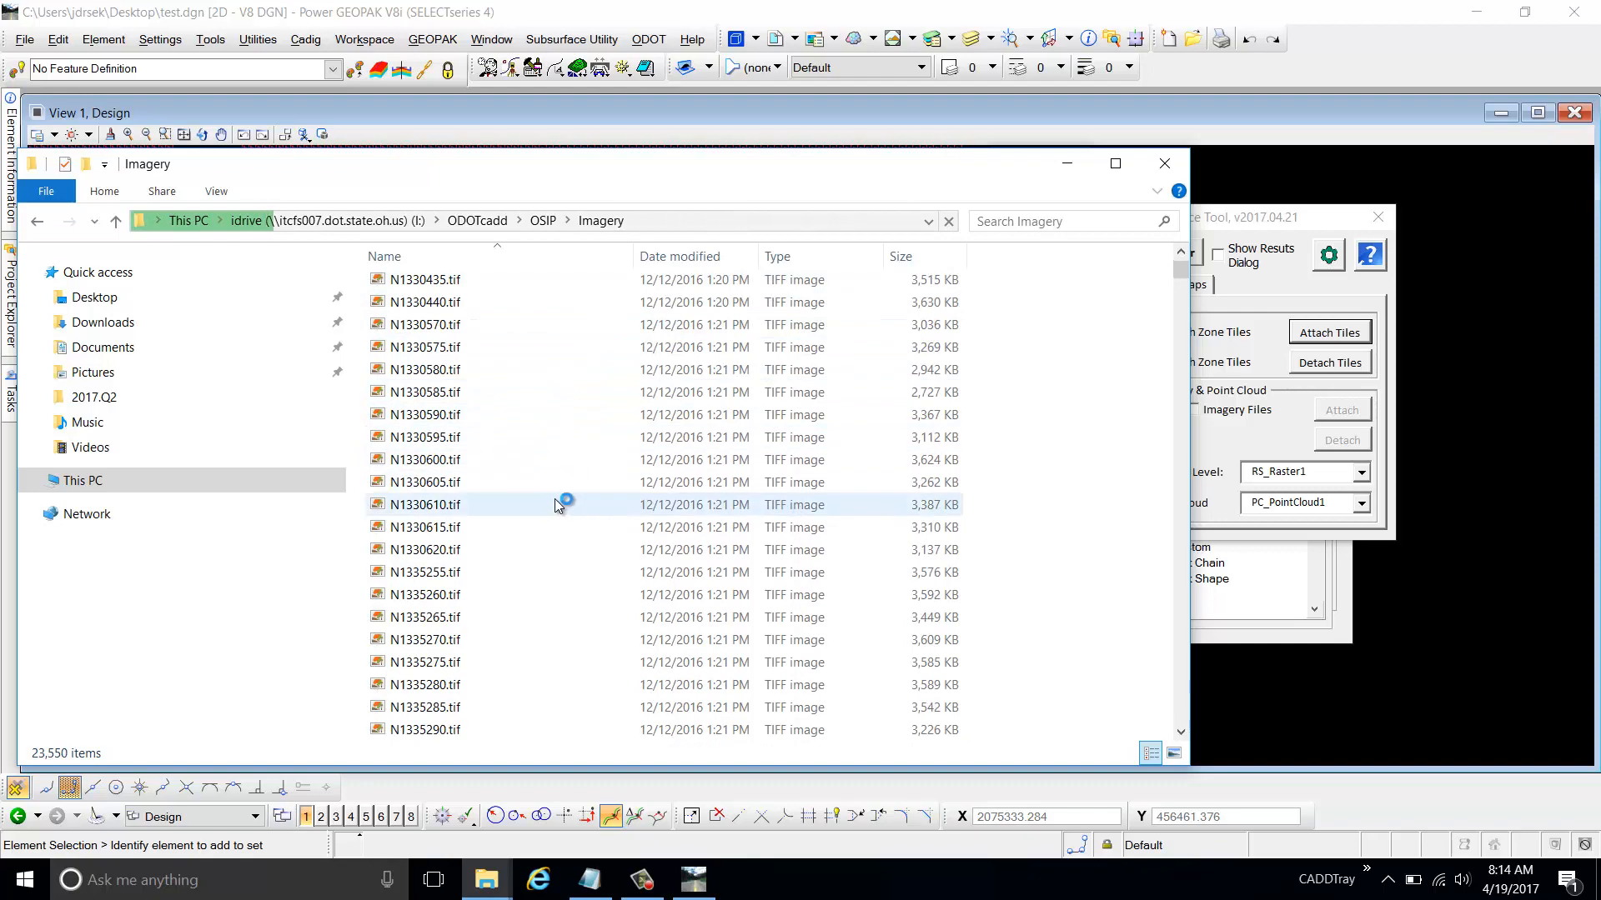
# Move the Imagery folder window below the tile grid and compare the TIFF file names with the tile names in the drawing
pyautogui.moveTo(847, 163); pyautogui.dragTo(952, 422)
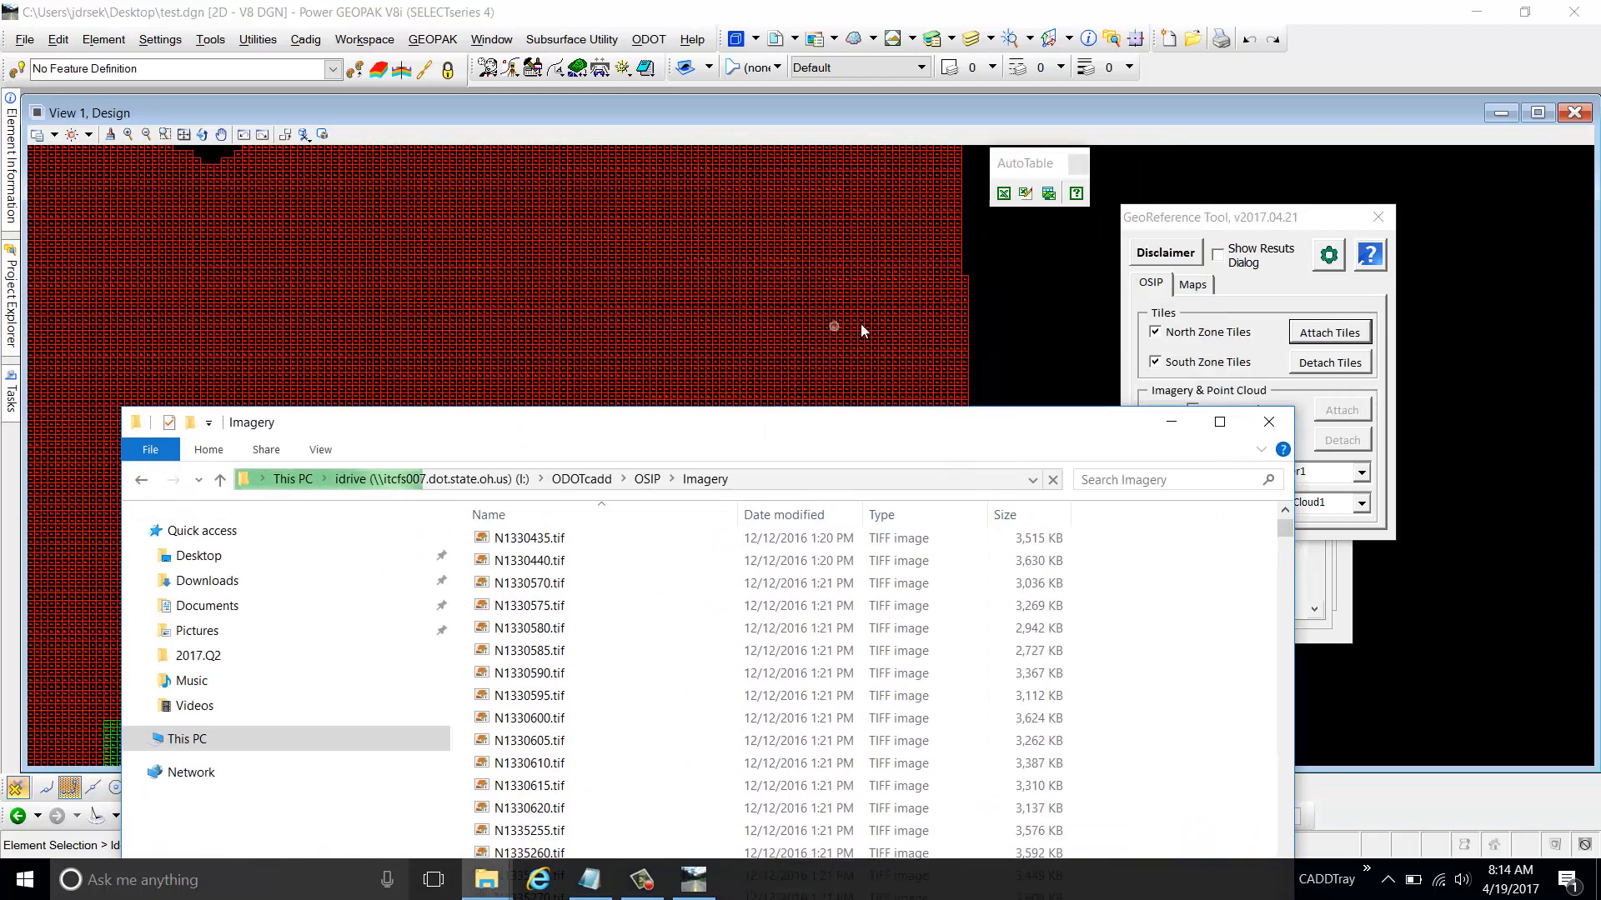
pyautogui.scroll(4, 793, 346)
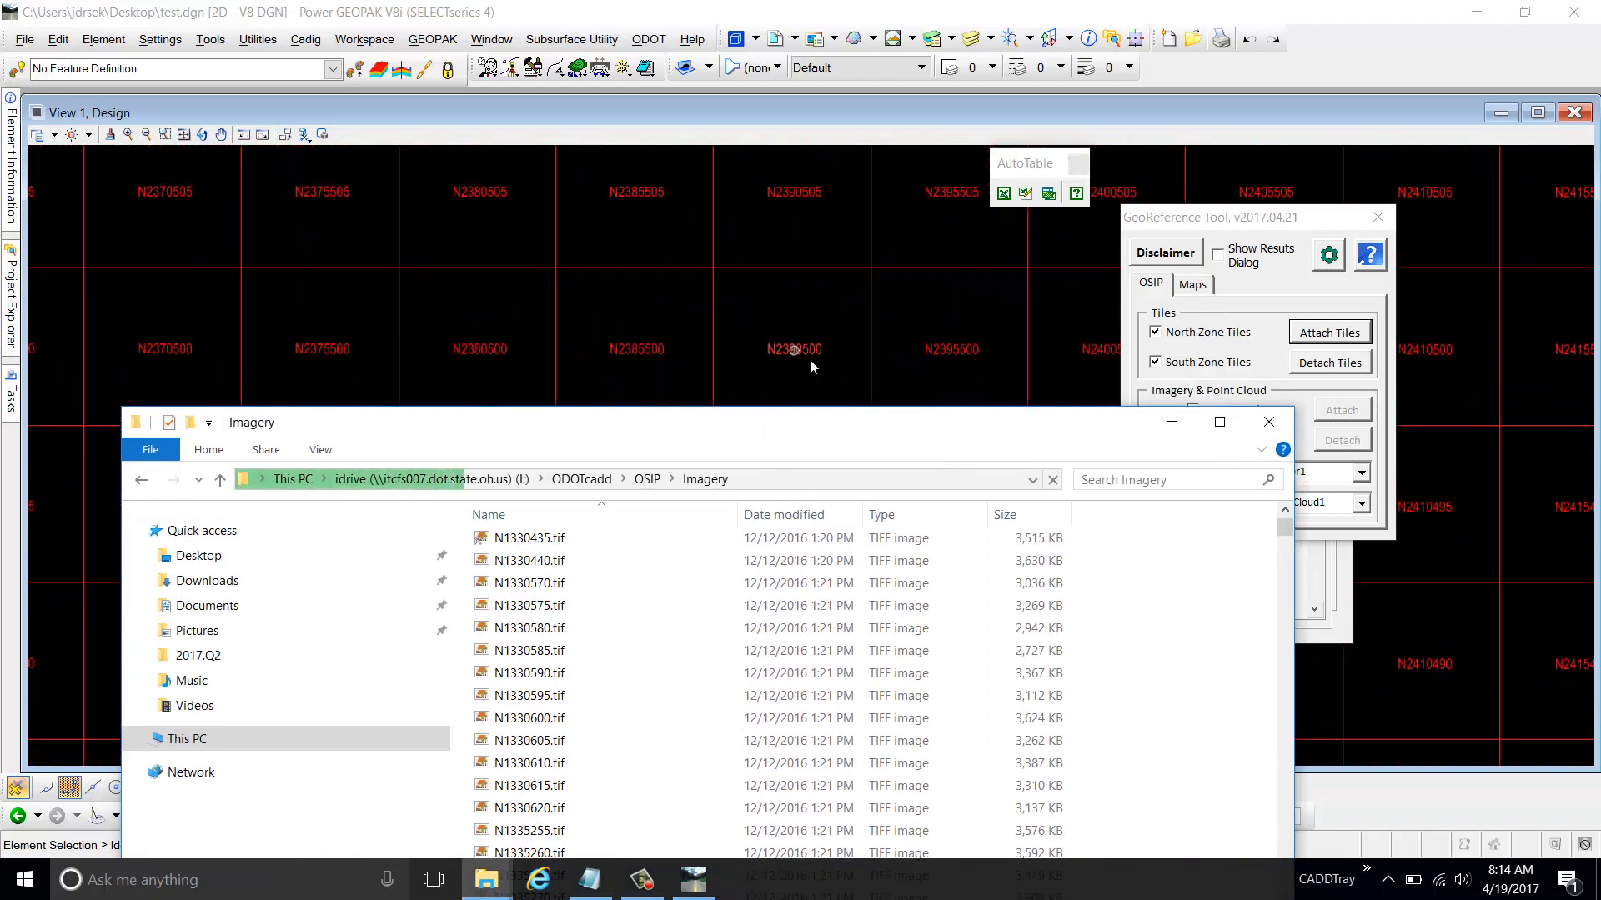
pyautogui.moveTo(856, 417); pyautogui.dragTo(927, 390)
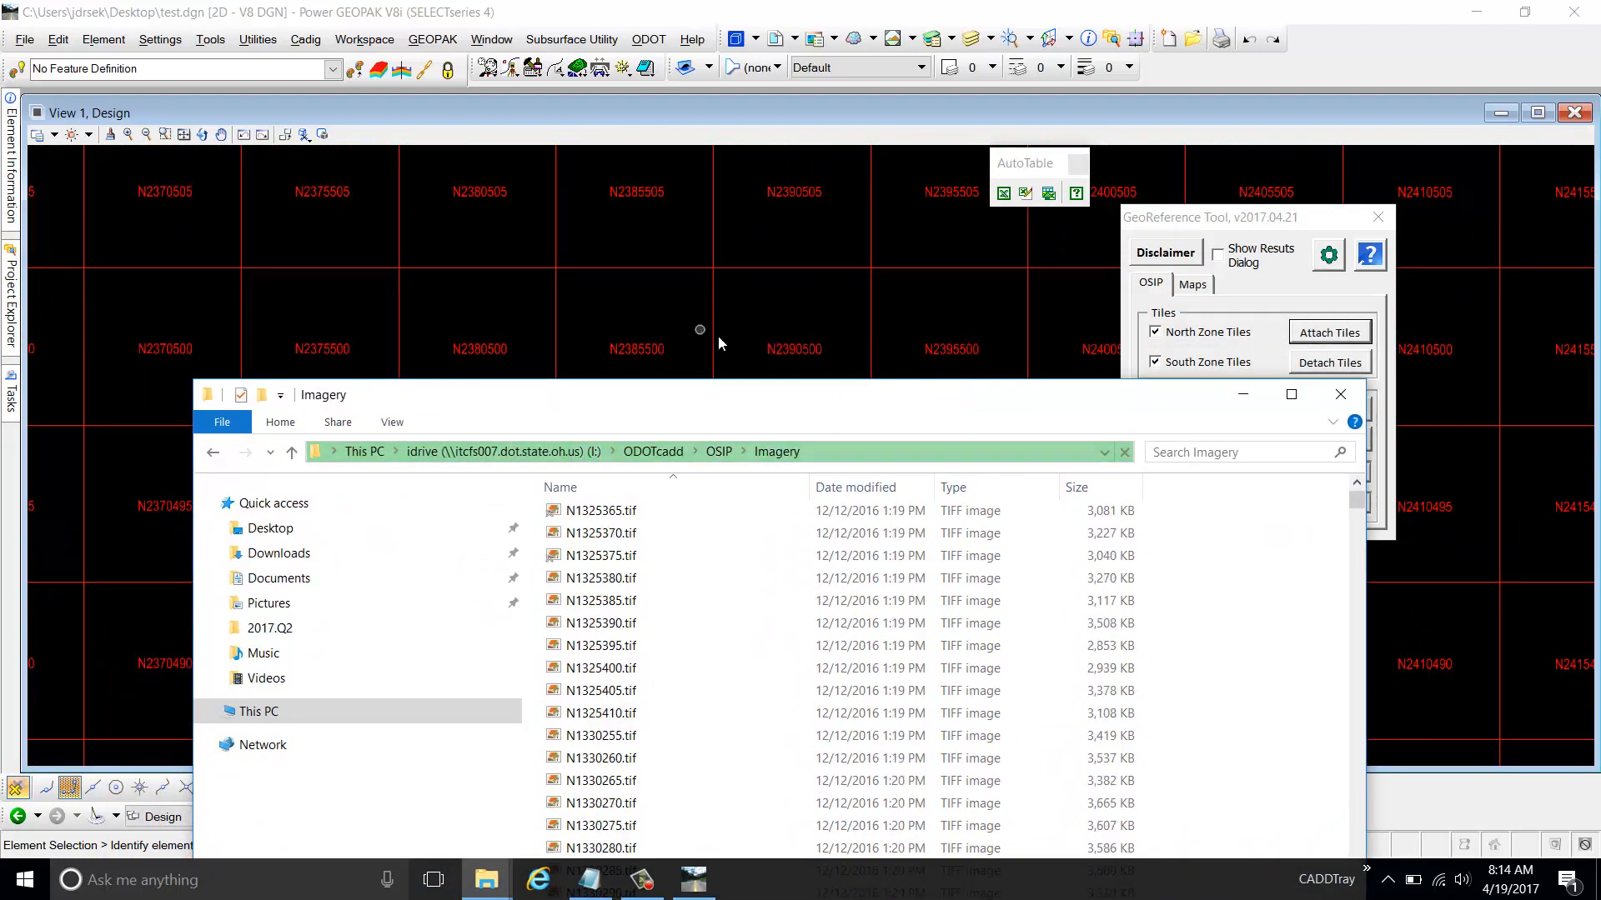
# View the POD files in OSIP's LiDAR folder, return to the OSIP folder, and shift its window aside
pyautogui.click(718, 451)
pyautogui.click(654, 541)
pyautogui.doubleClick(653, 541)
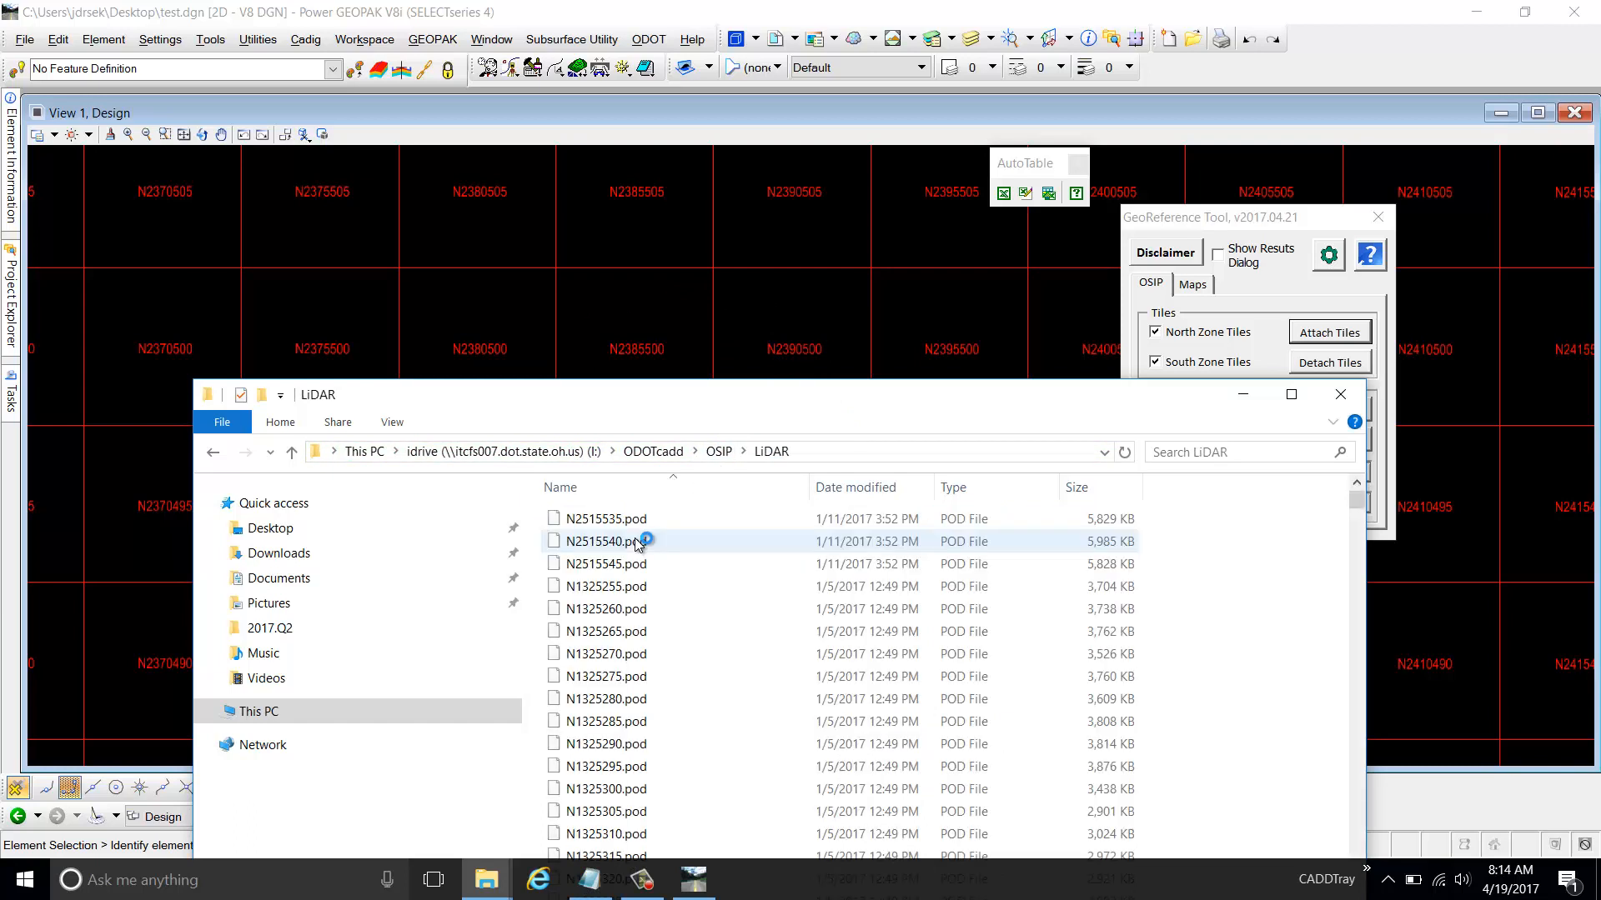
pyautogui.click(717, 451)
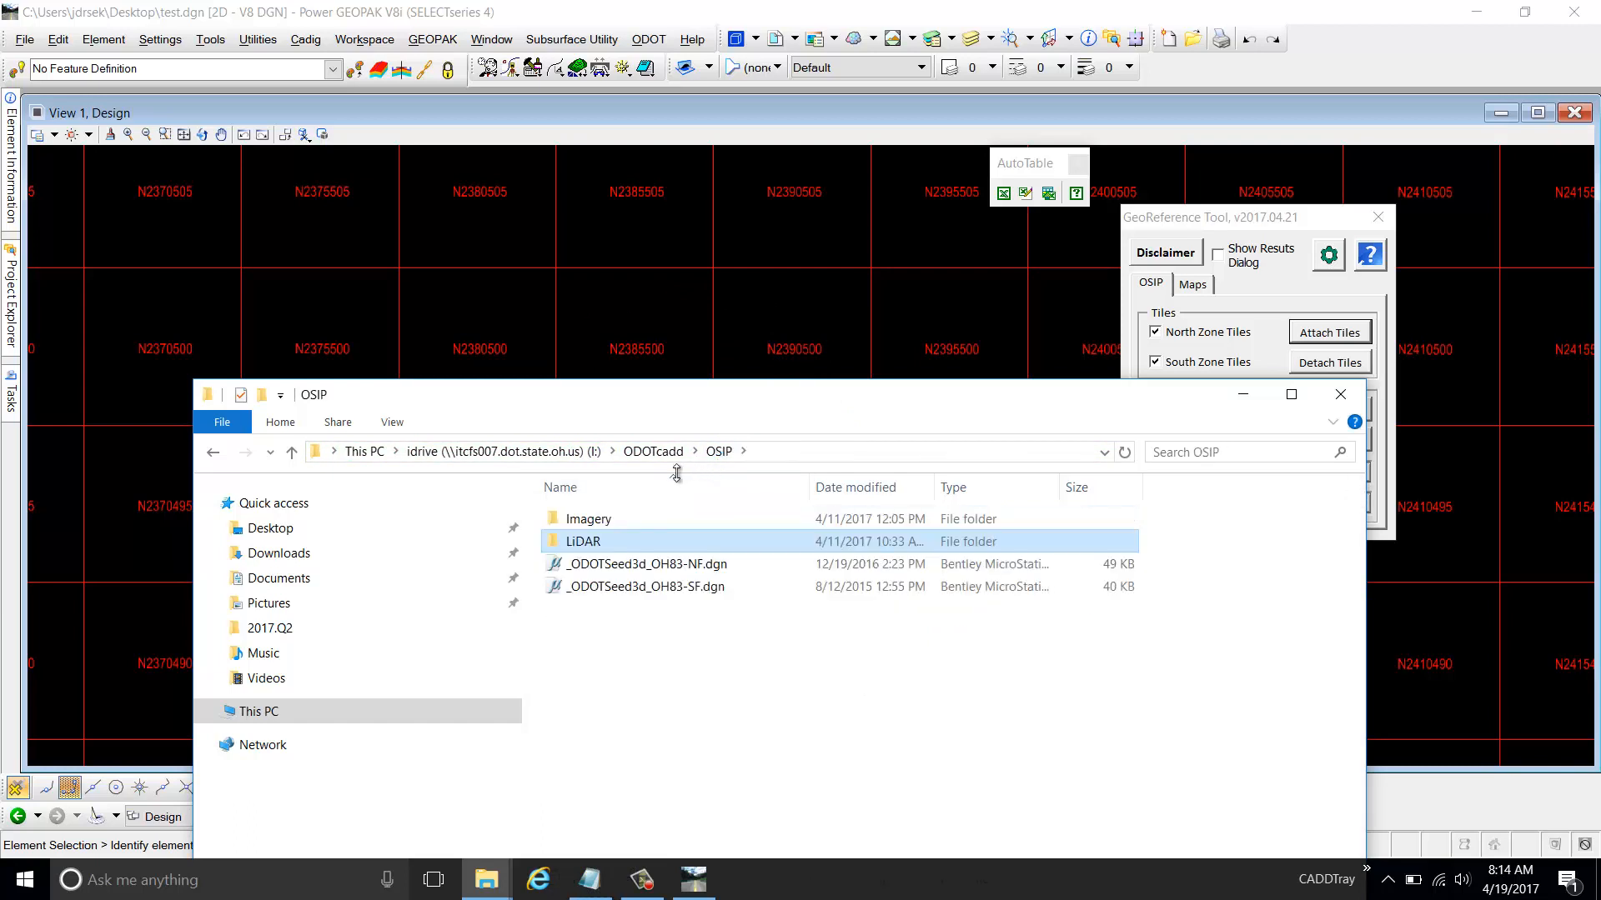
pyautogui.moveTo(782, 394); pyautogui.dragTo(852, 393)
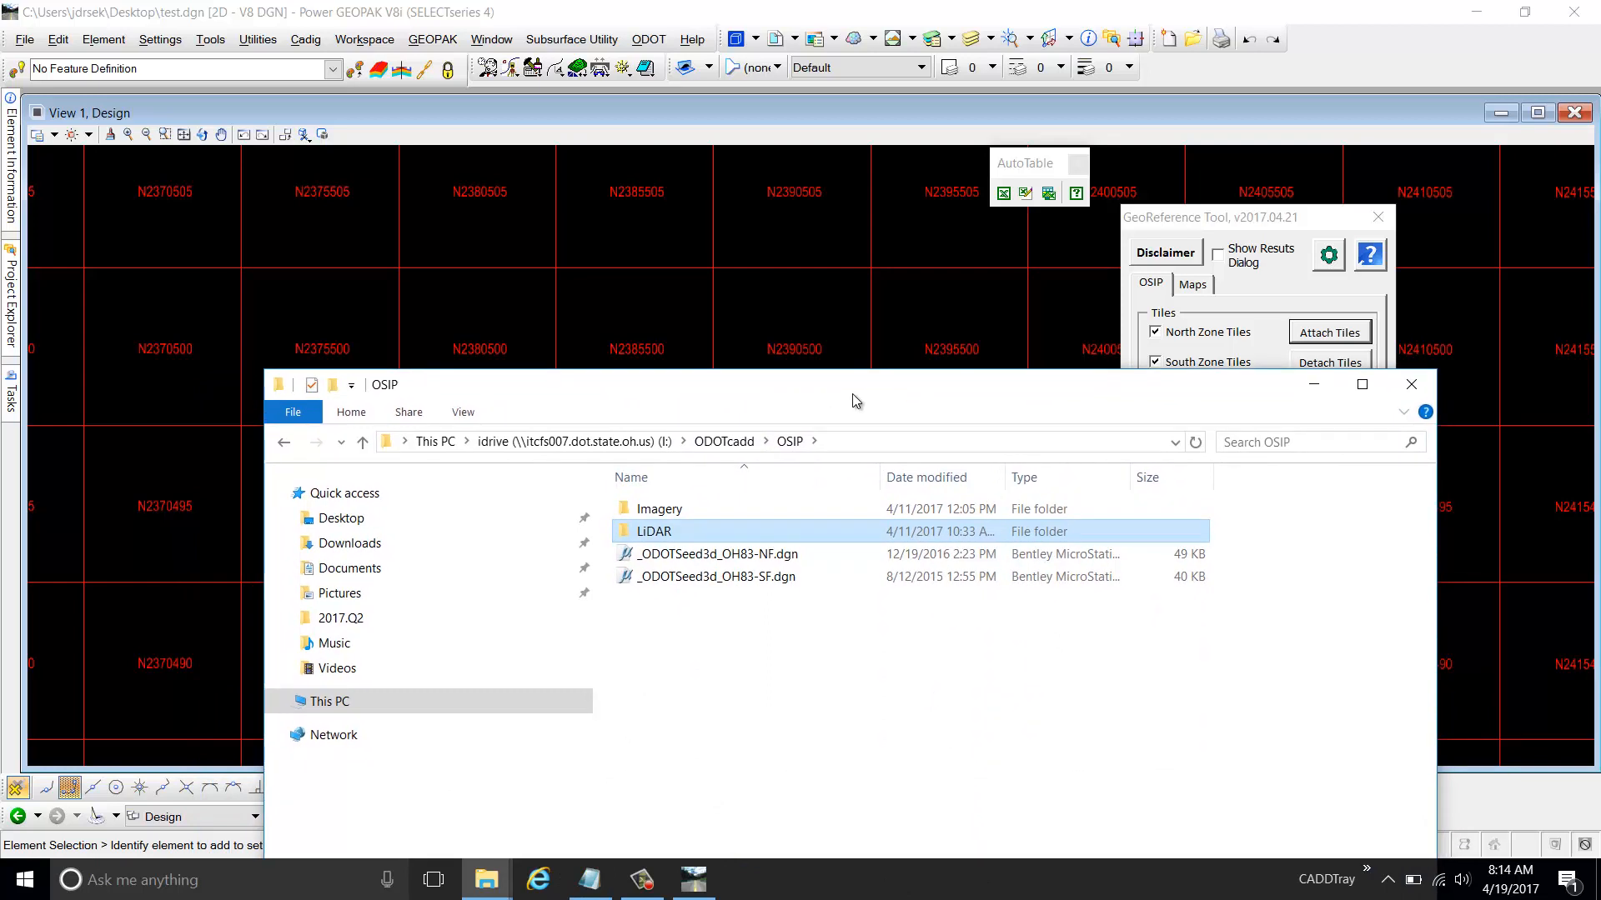
# Reopen OSIP's Imagery folder, switch back to Power GEOPAK, and open Raster Manager
pyautogui.doubleClick(719, 524)
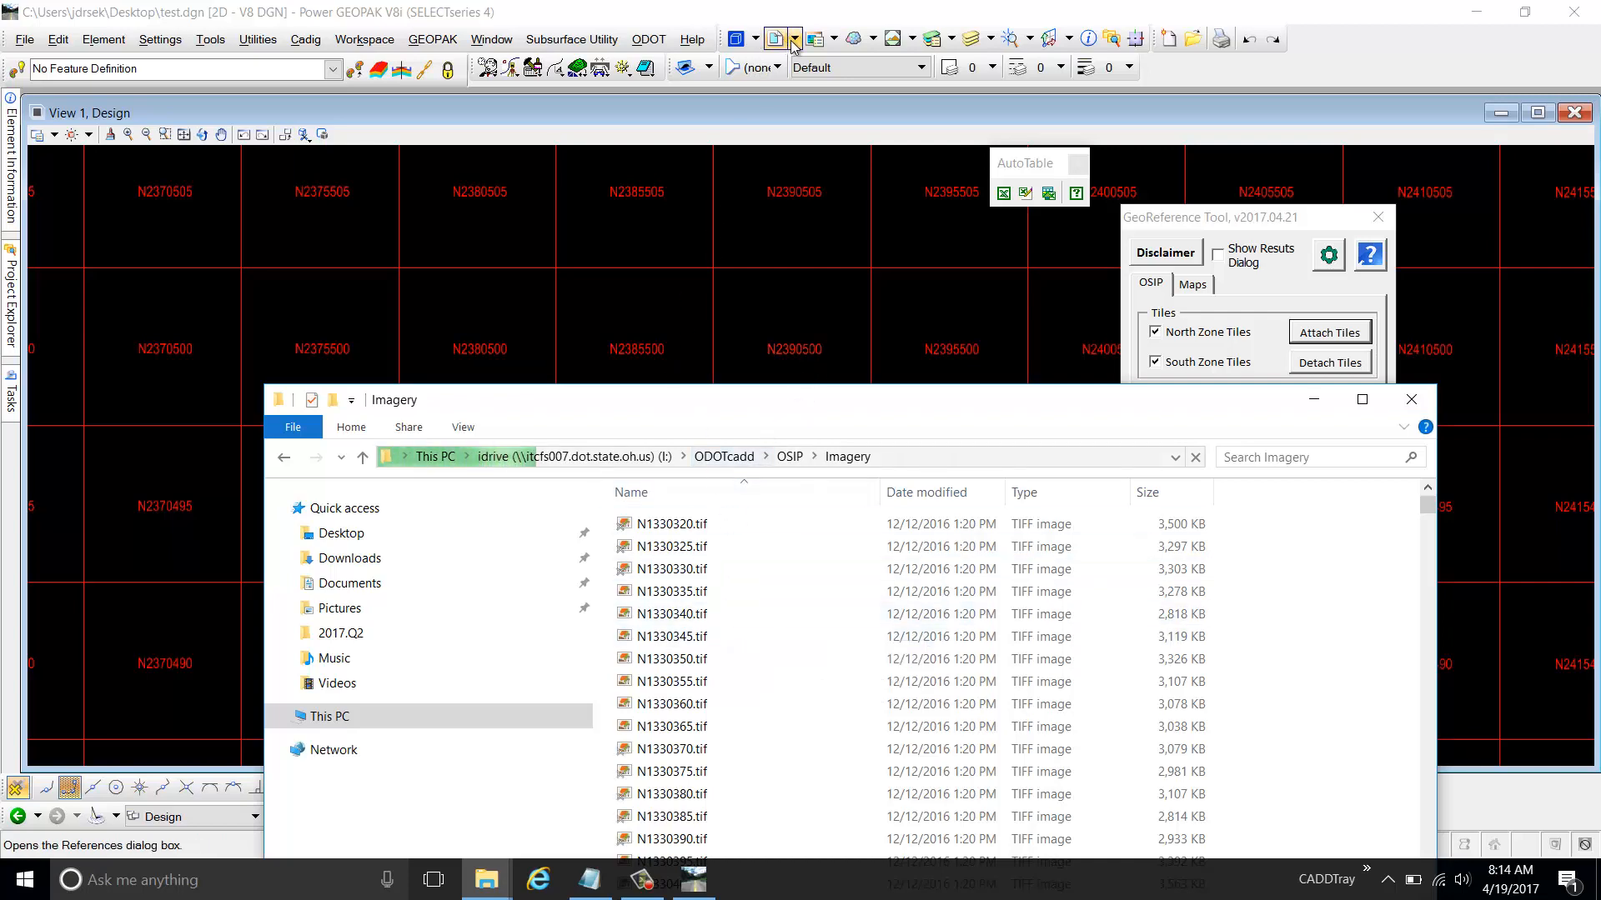
pyautogui.click(814, 40)
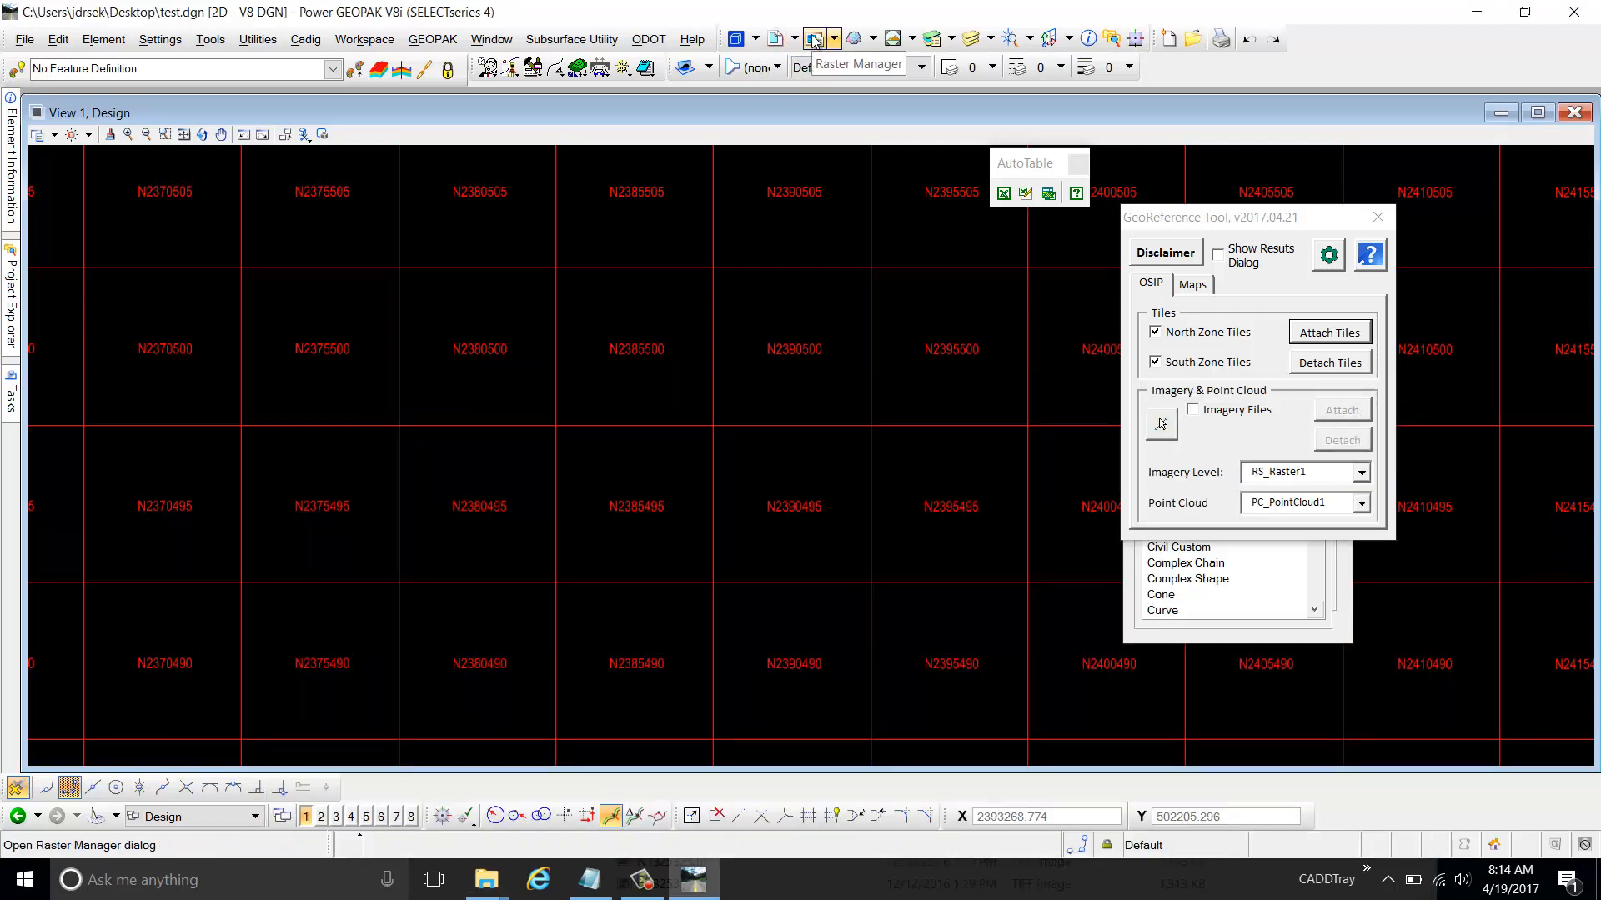
pyautogui.click(813, 40)
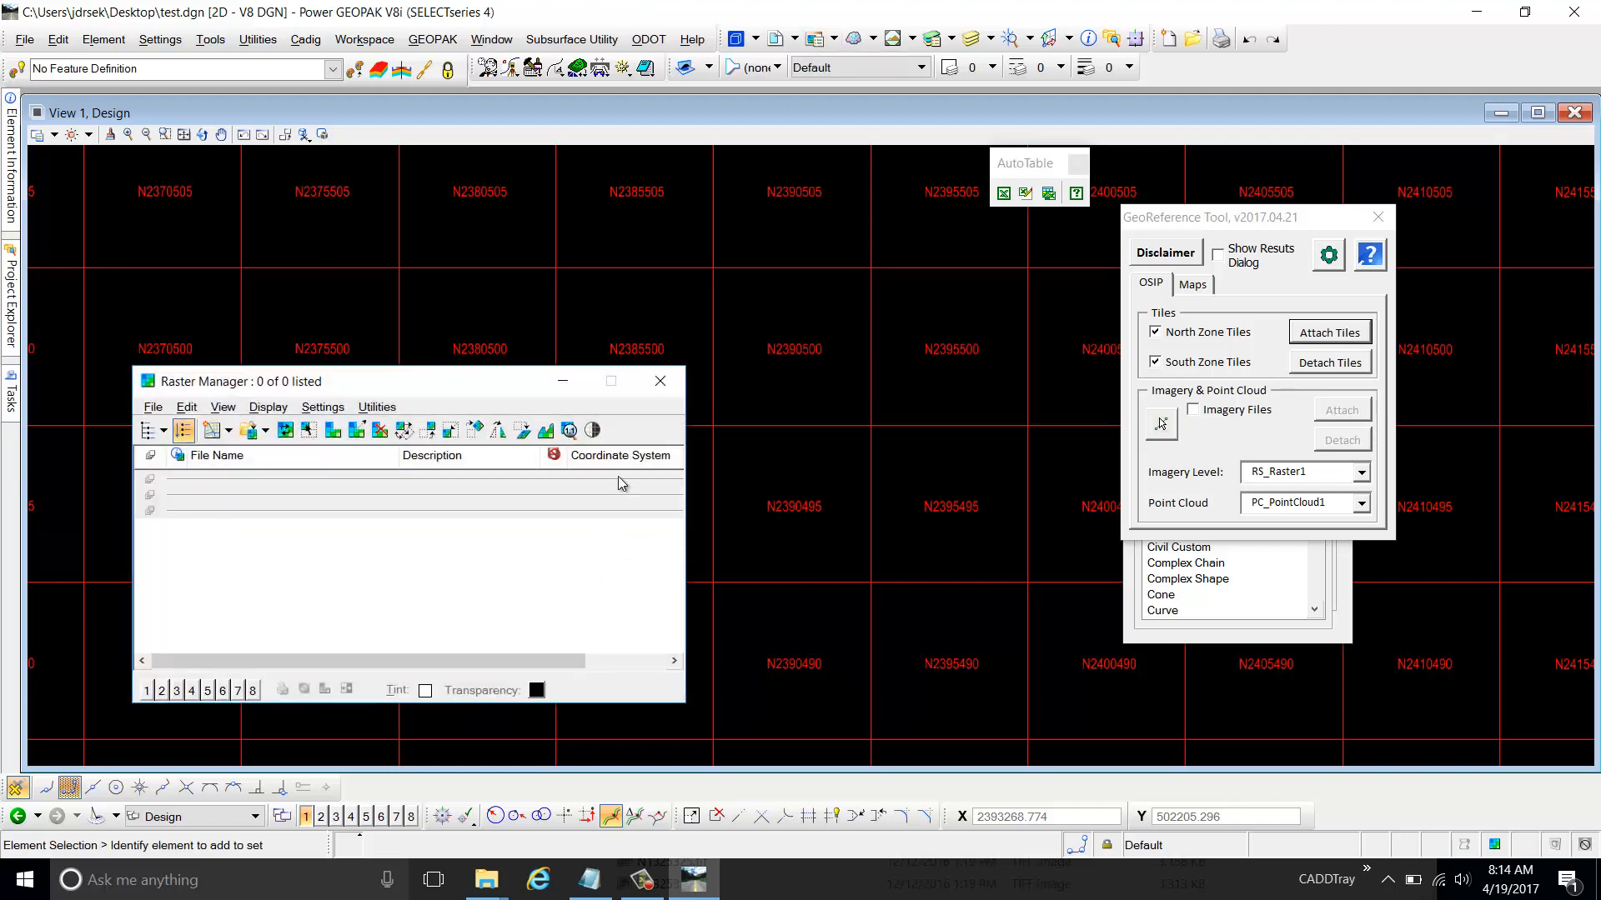
# Close Raster Manager, shift the GeoReference Tool dialog slightly, and turn North Zone Tiles off and back on
pyautogui.click(660, 381)
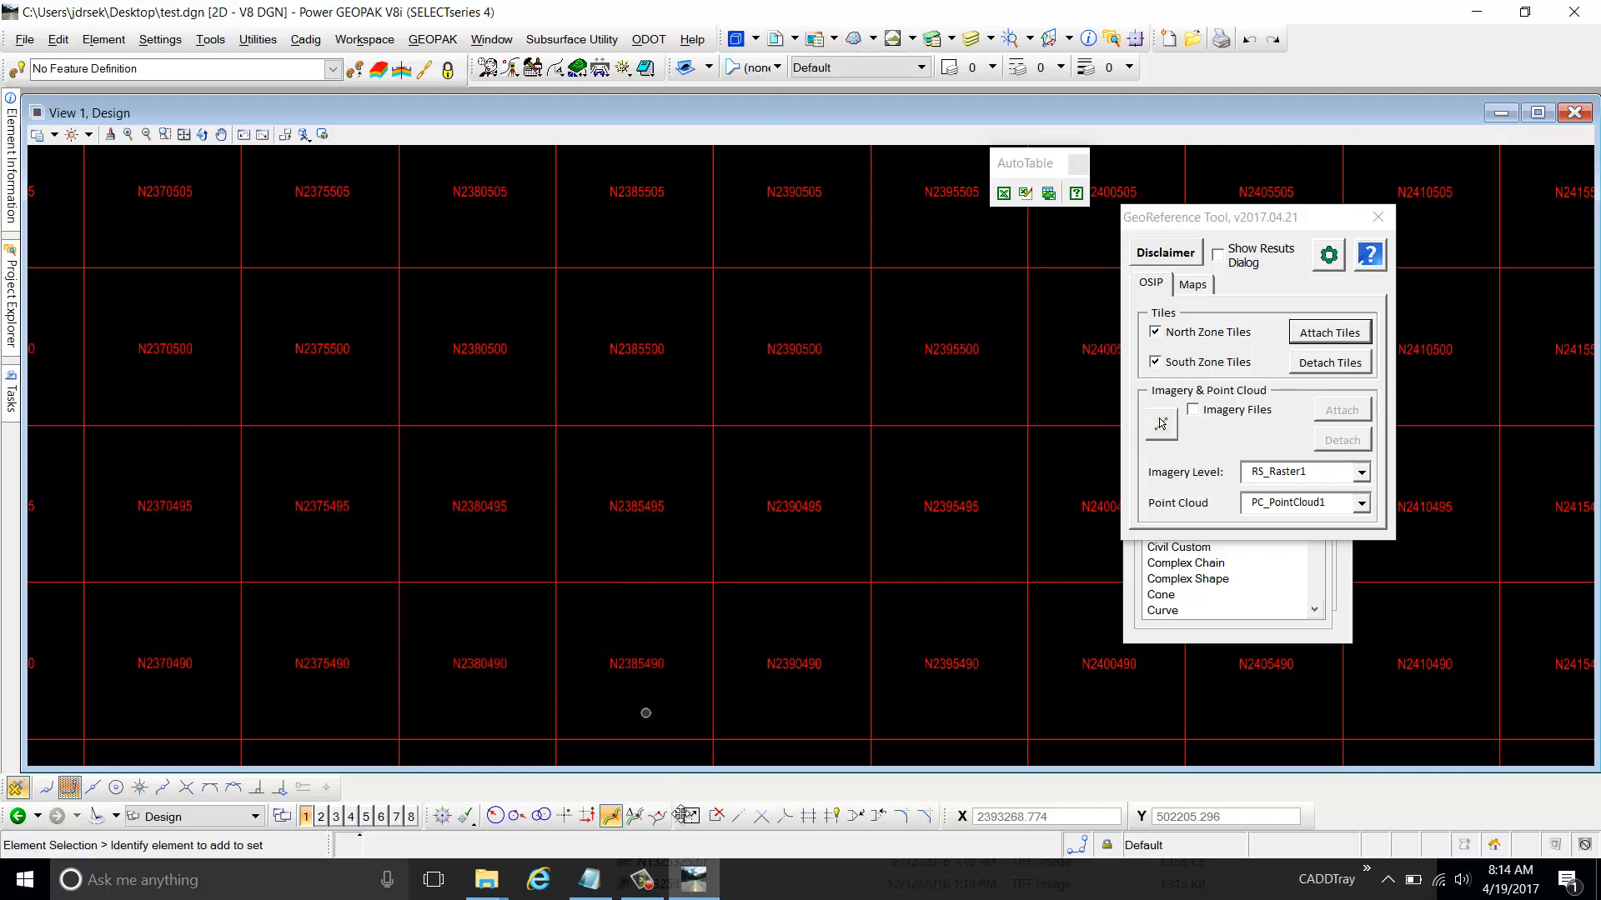
pyautogui.moveTo(1193, 218); pyautogui.dragTo(1223, 211)
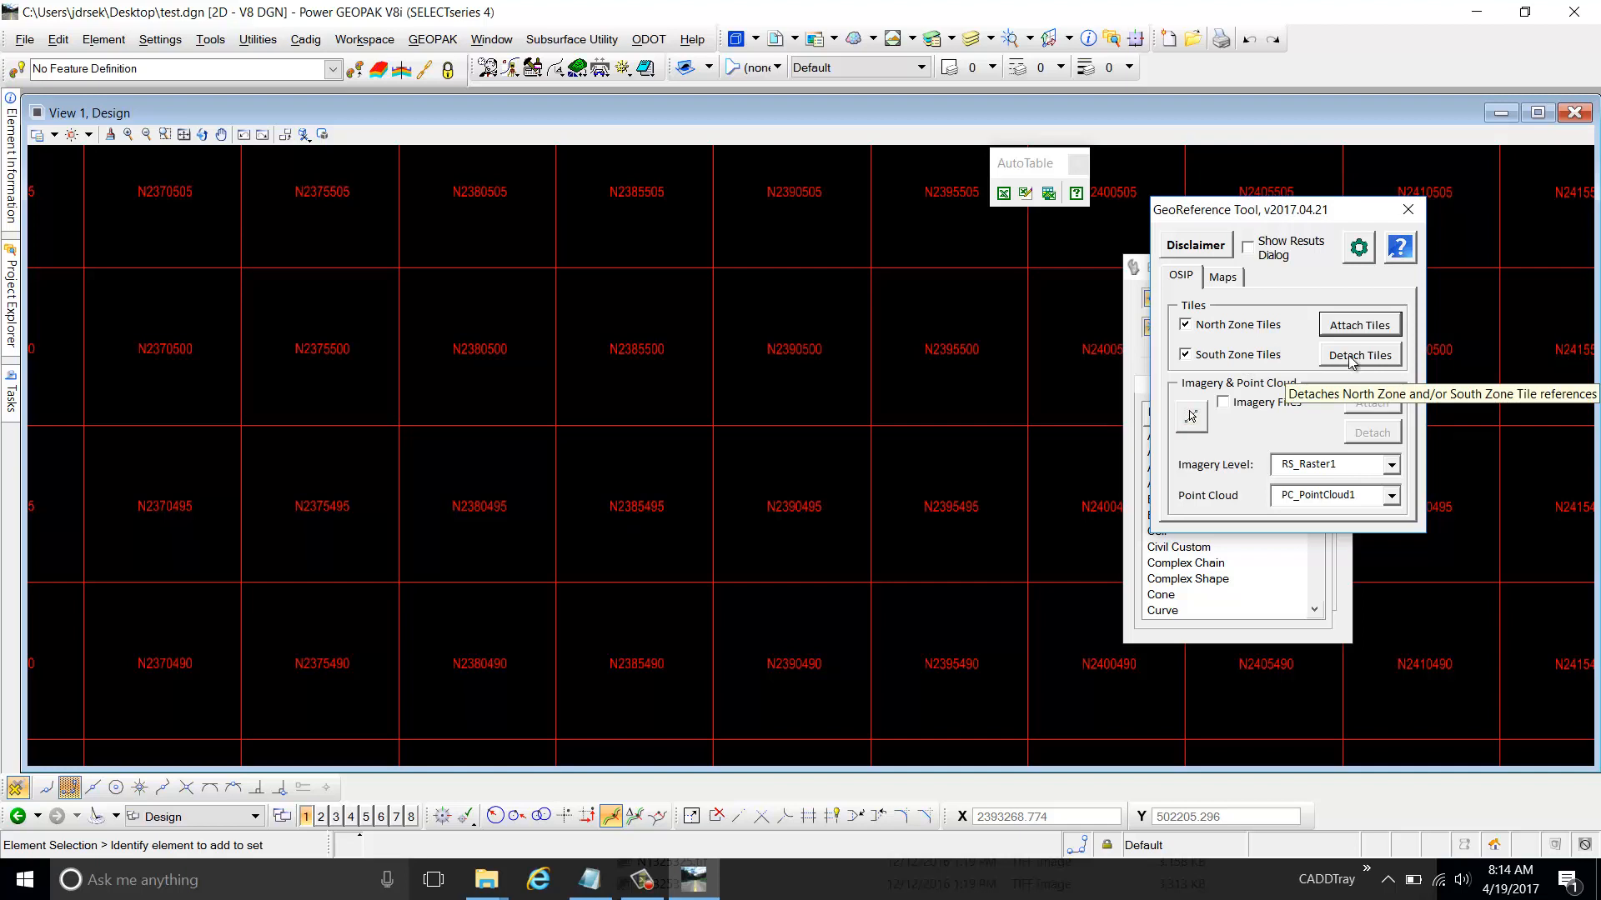
pyautogui.click(1224, 327)
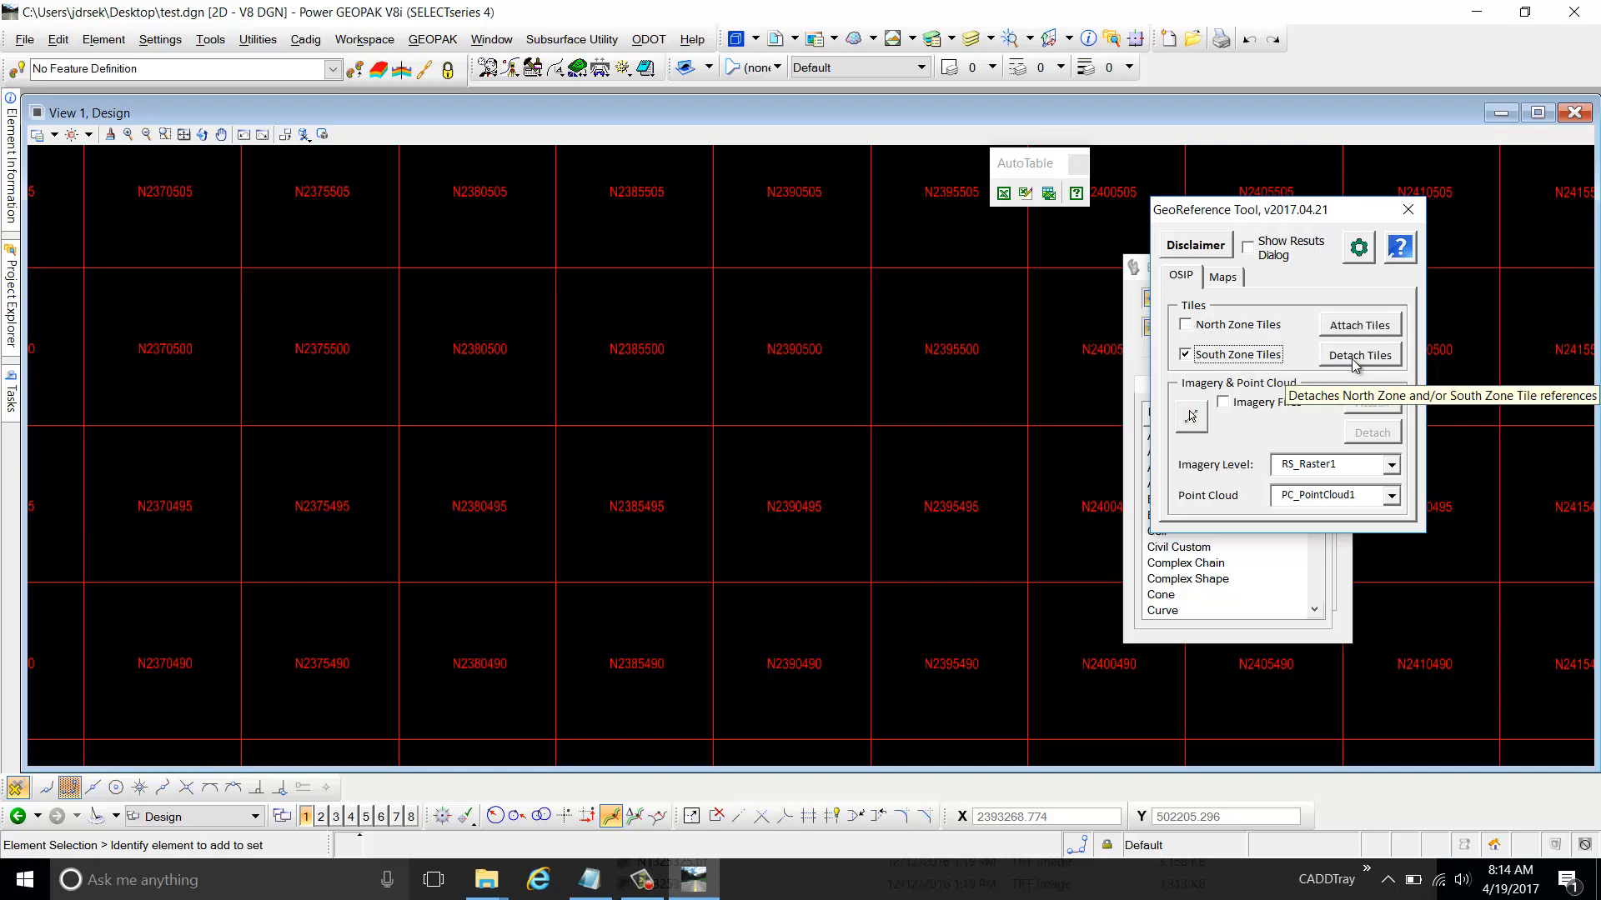
pyautogui.click(1219, 327)
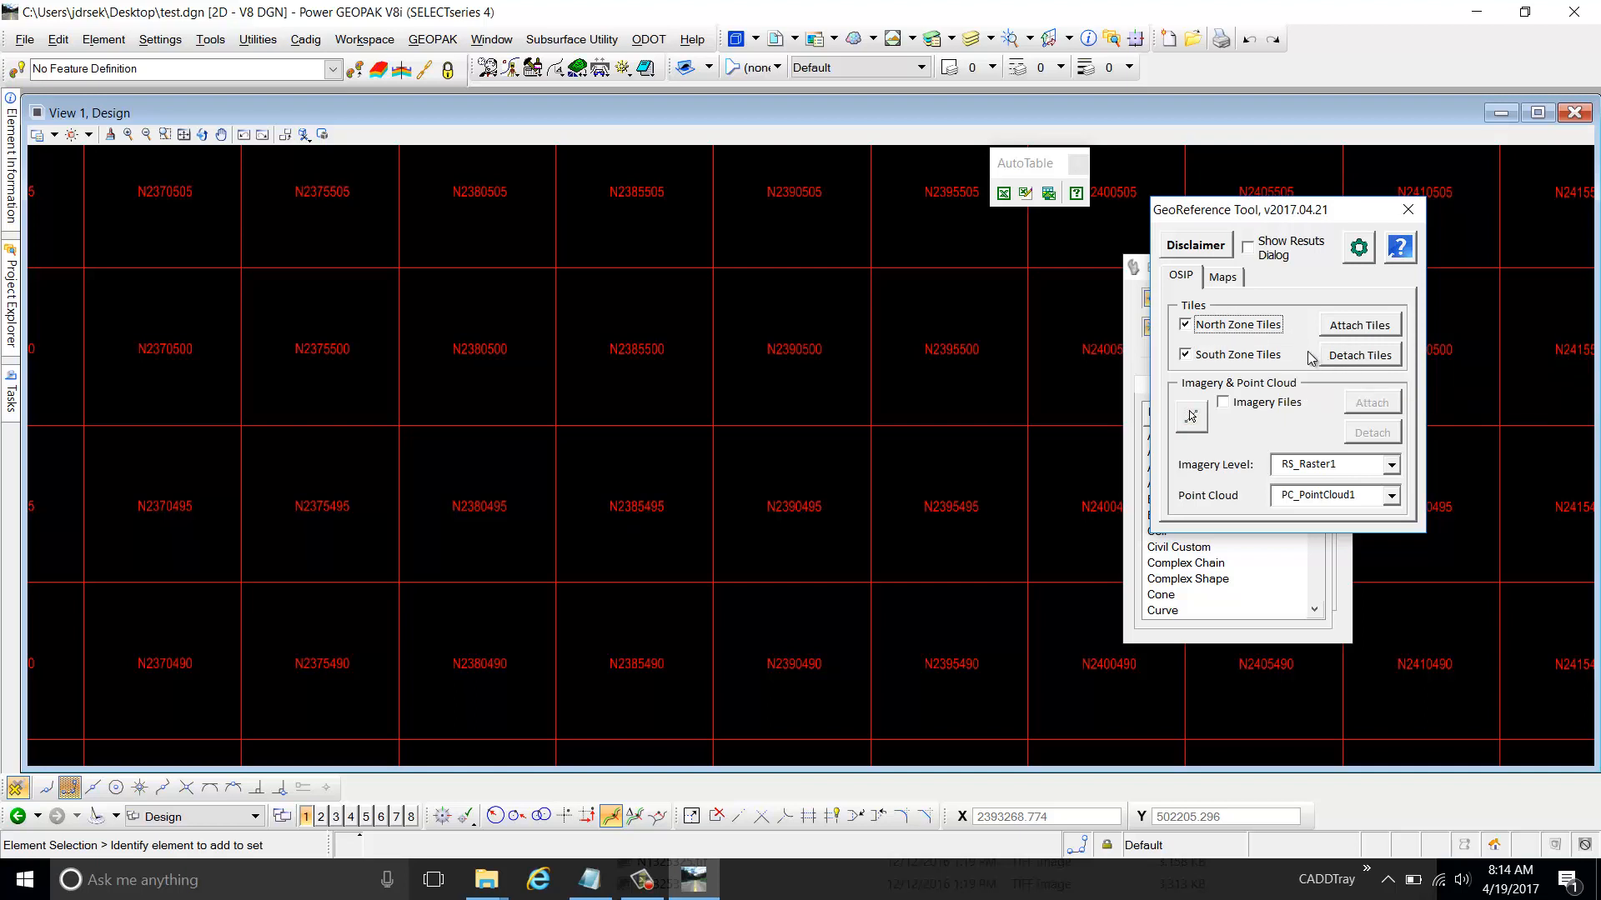
# Check the South Zone tile's orientation options in the References list, keep Geographic - Reprojected, and close the list
pyautogui.click(774, 39)
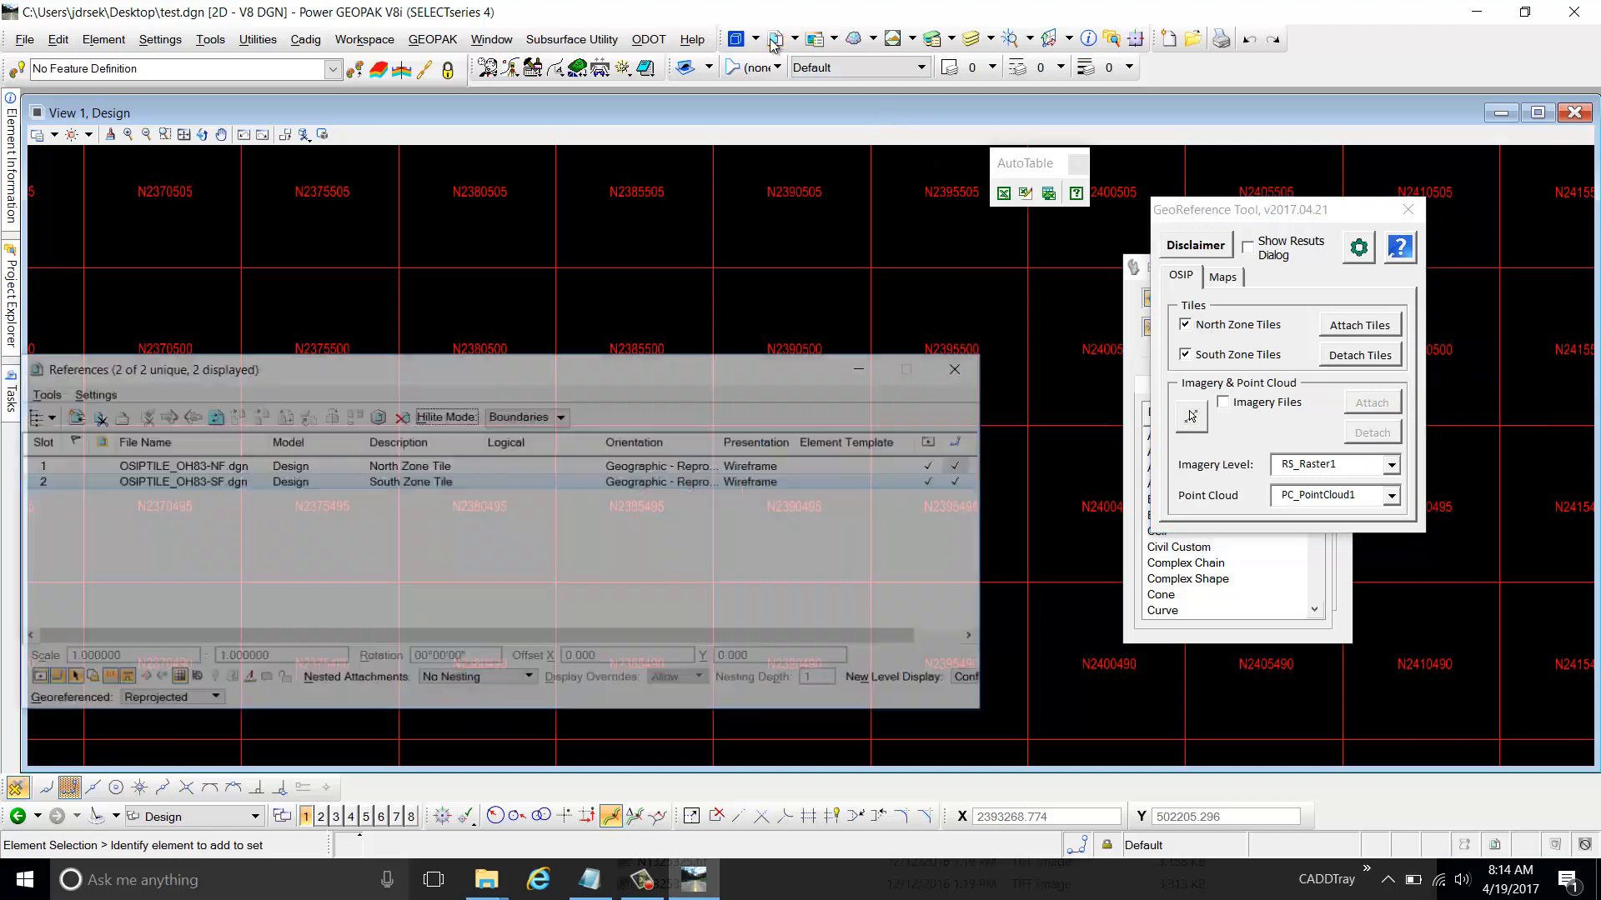
pyautogui.click(707, 482)
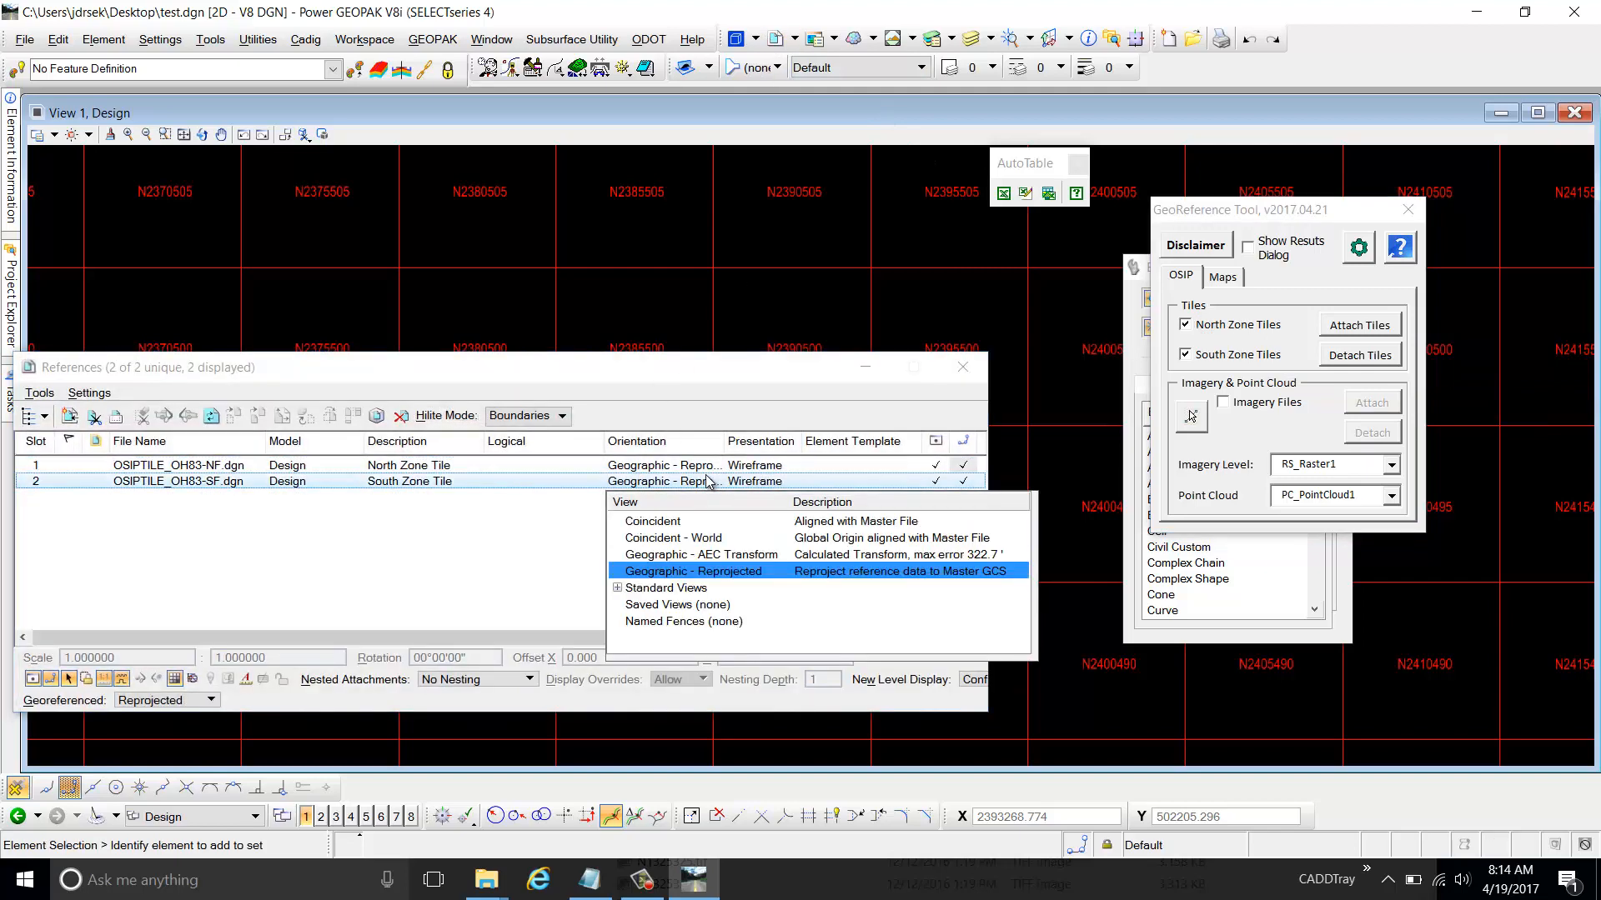
pyautogui.click(666, 571)
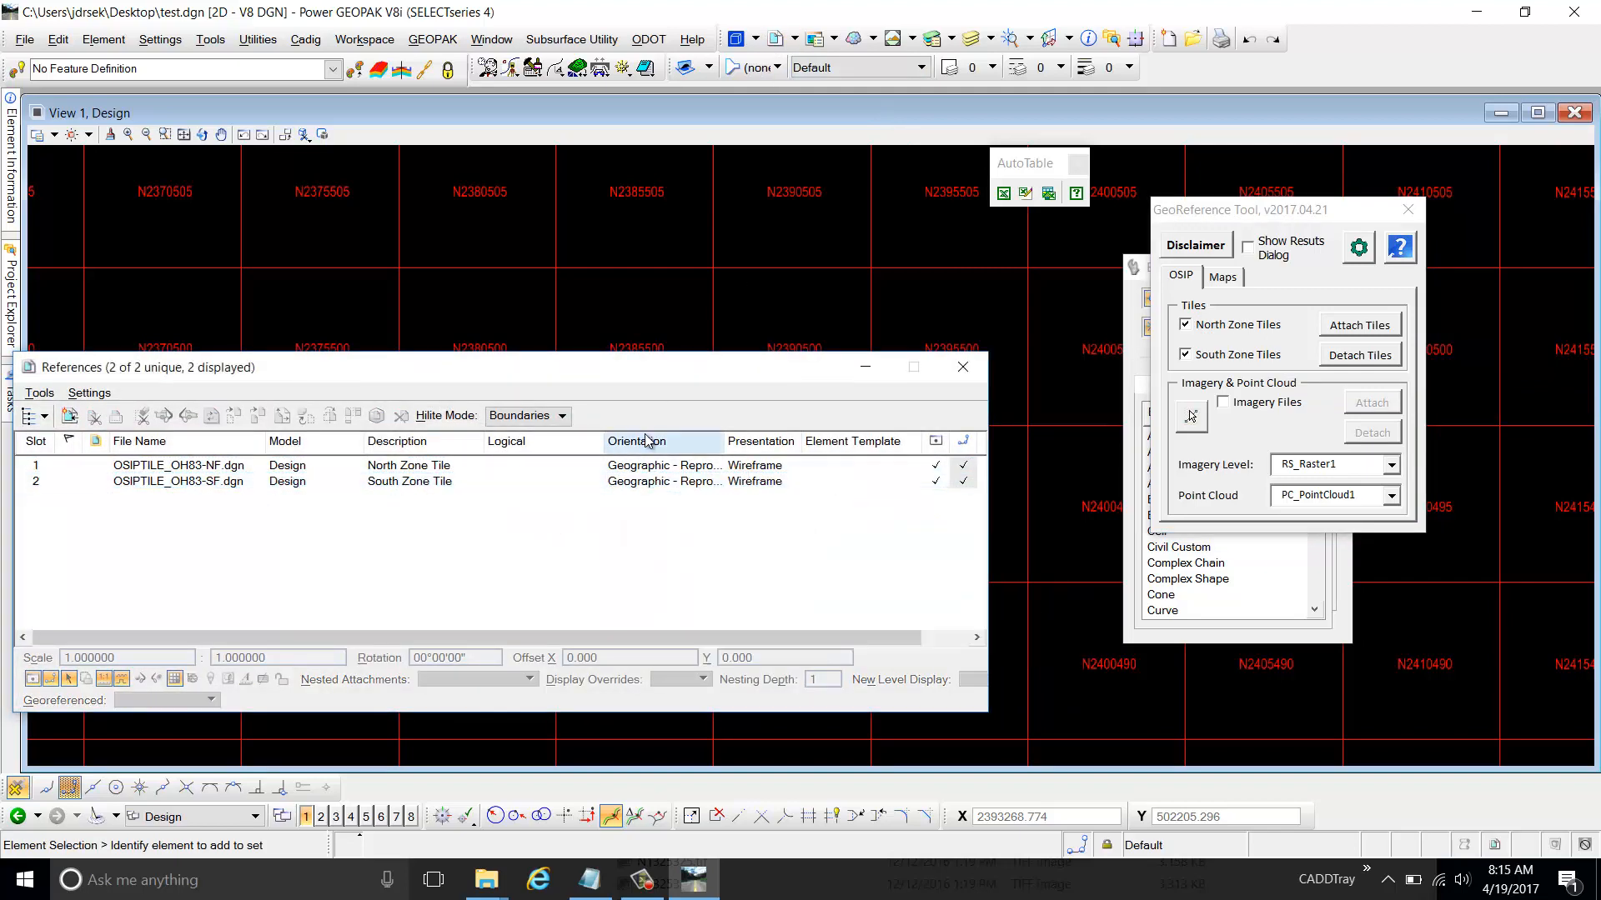
pyautogui.click(967, 374)
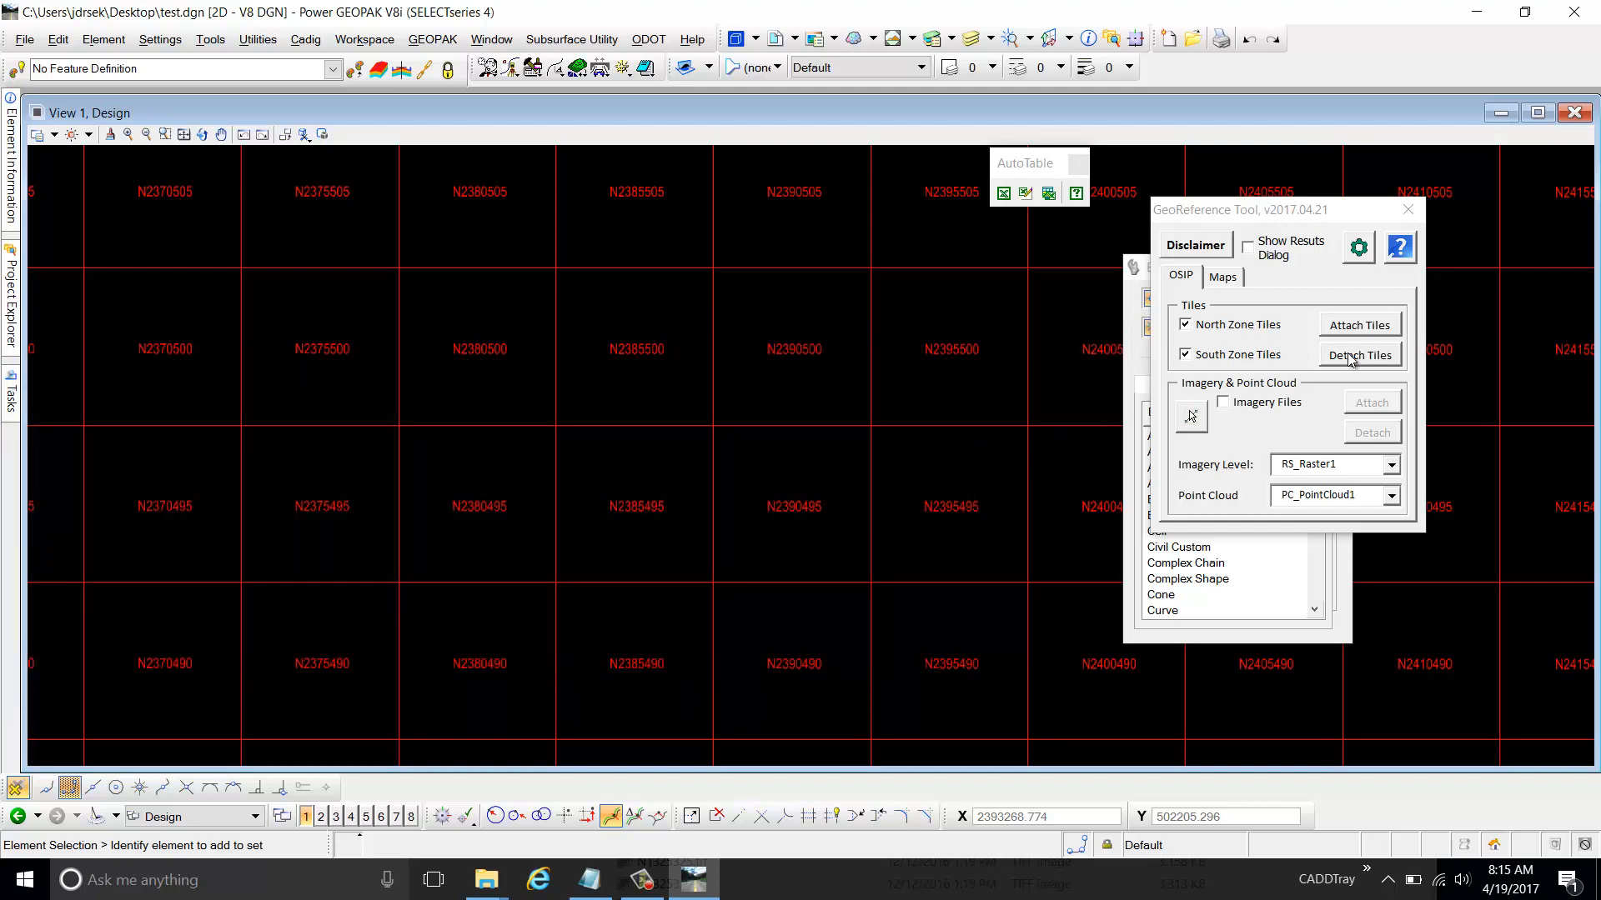
# Make the 3D Untitled Design model active, close the Models list, and bring the GeoReference Tool back to the front
pyautogui.moveTo(1197, 216)
pyautogui.mouseDown()
pyautogui.moveTo(1154, 215)
pyautogui.moveTo(1173, 216)
pyautogui.mouseUp()
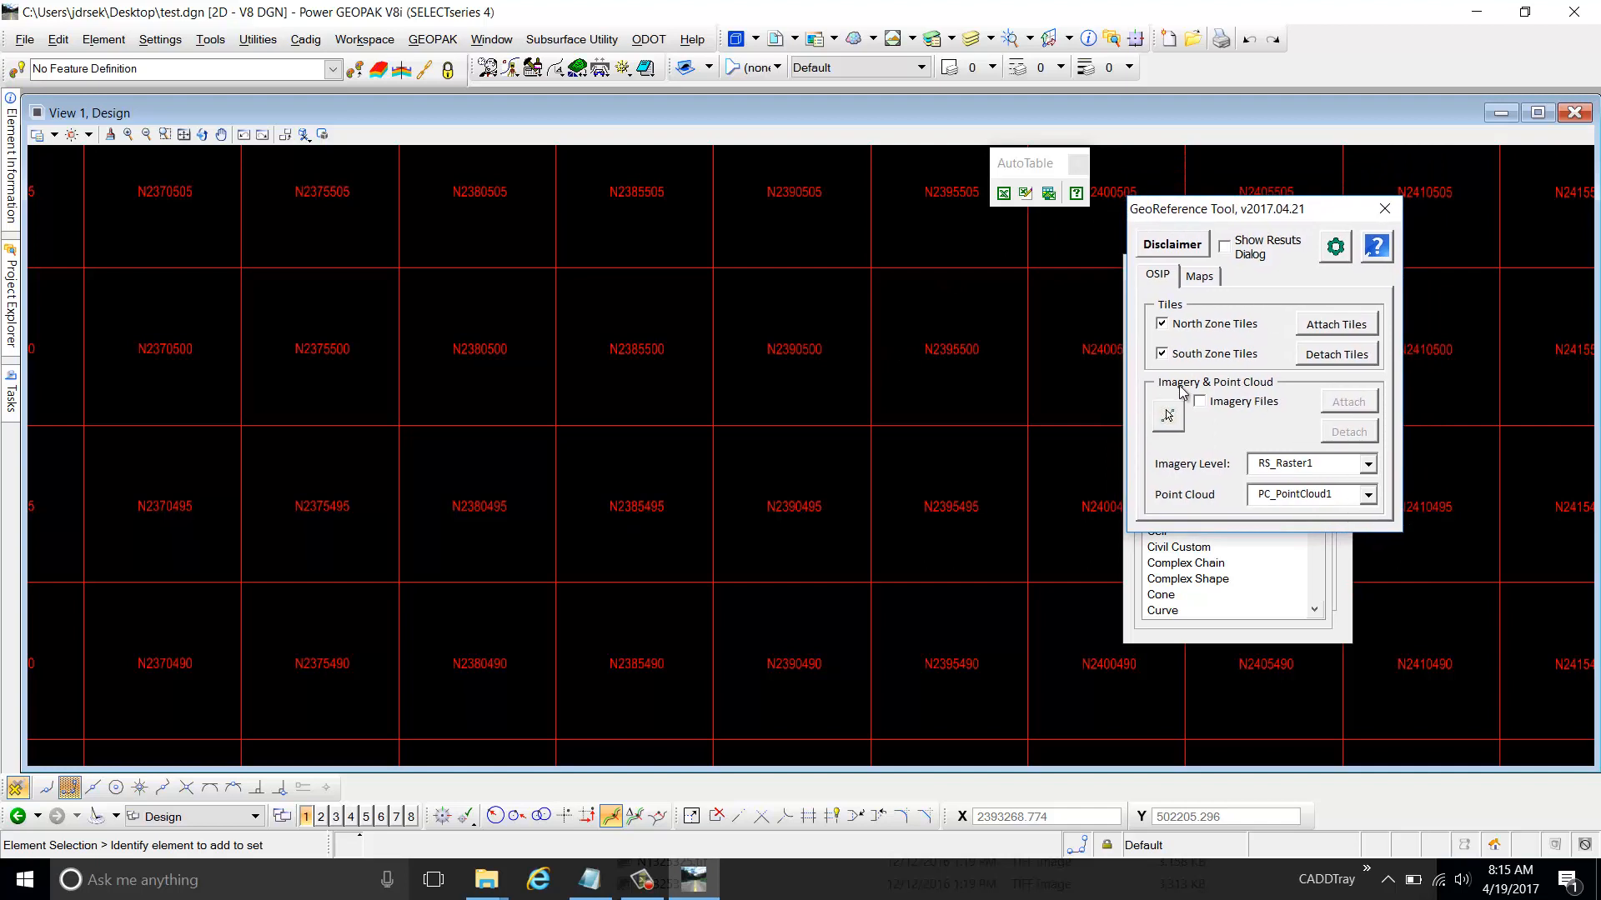
pyautogui.click(1235, 420)
pyautogui.click(736, 40)
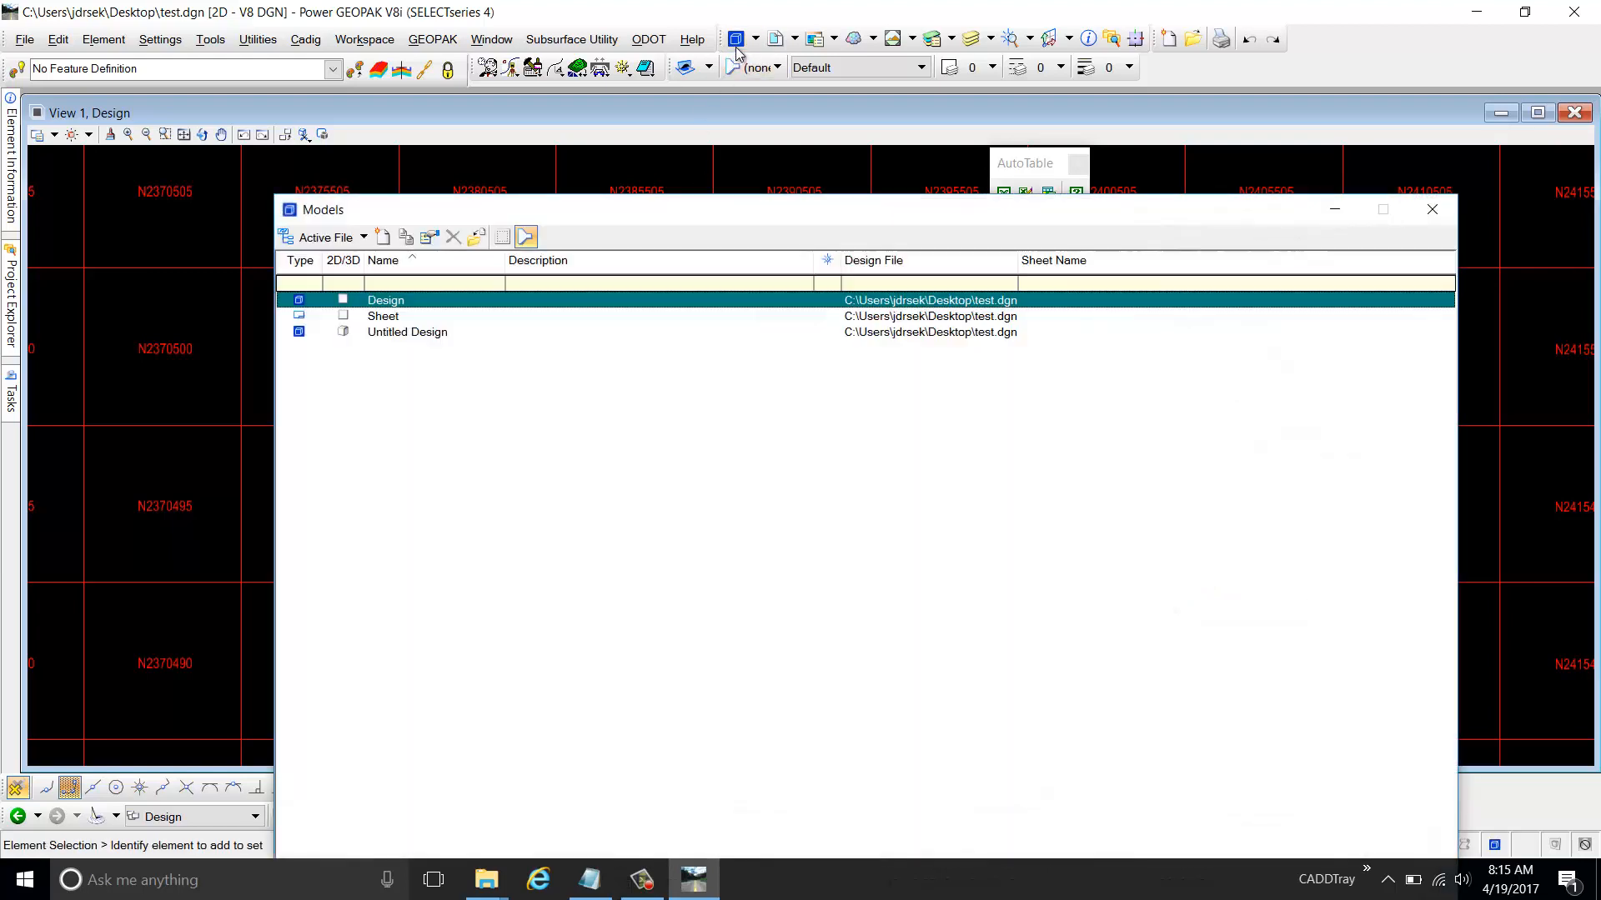
pyautogui.doubleClick(430, 334)
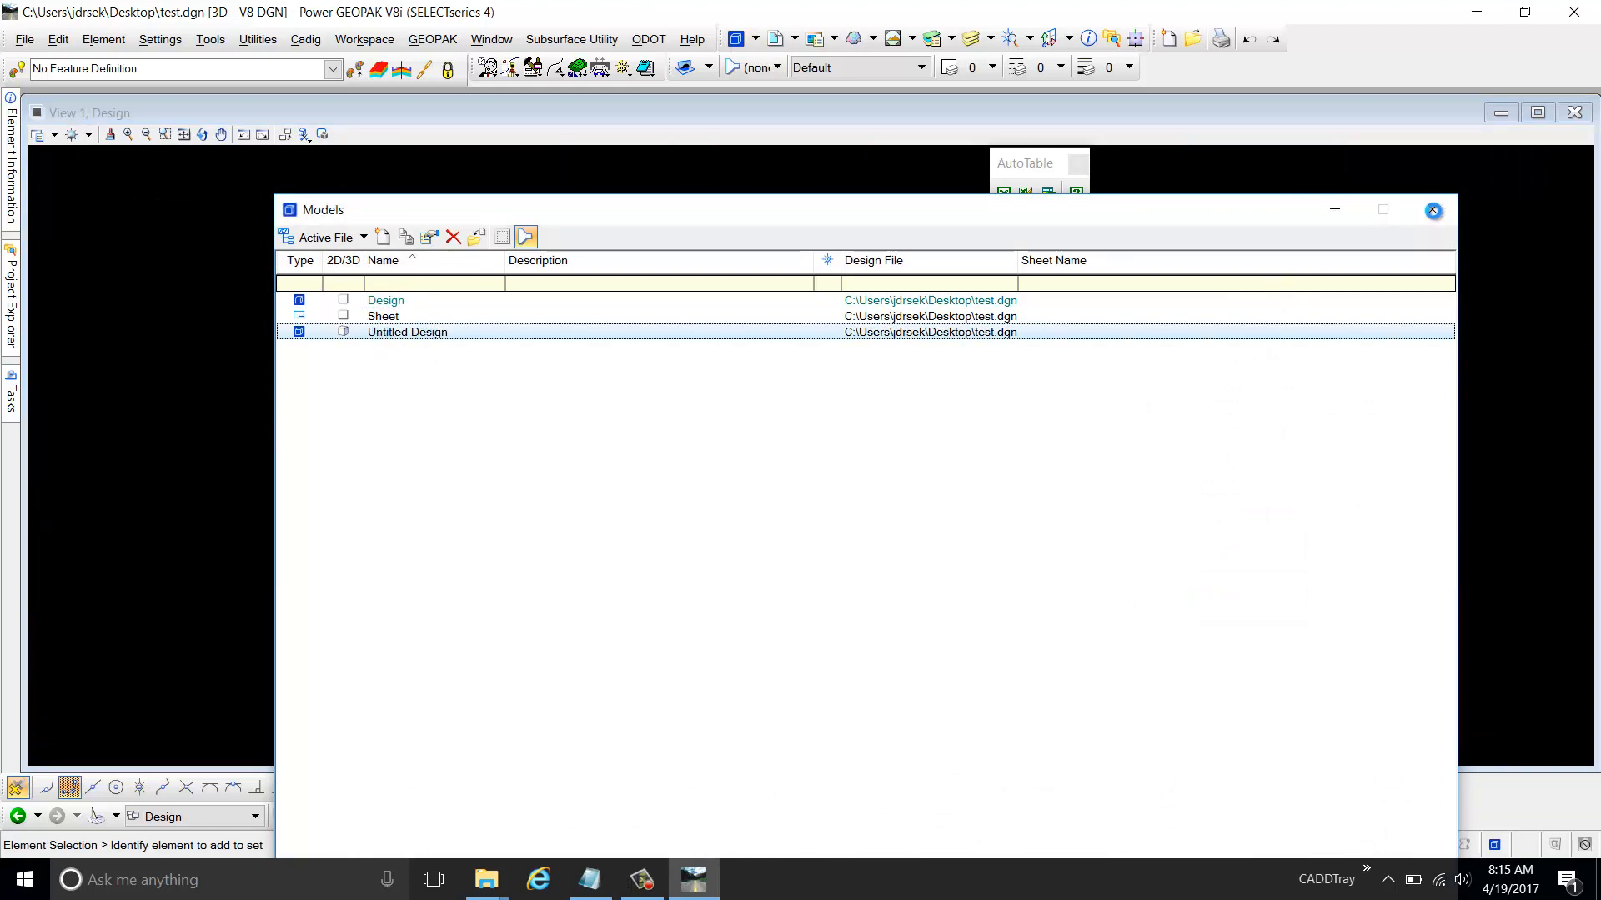
pyautogui.click(1433, 211)
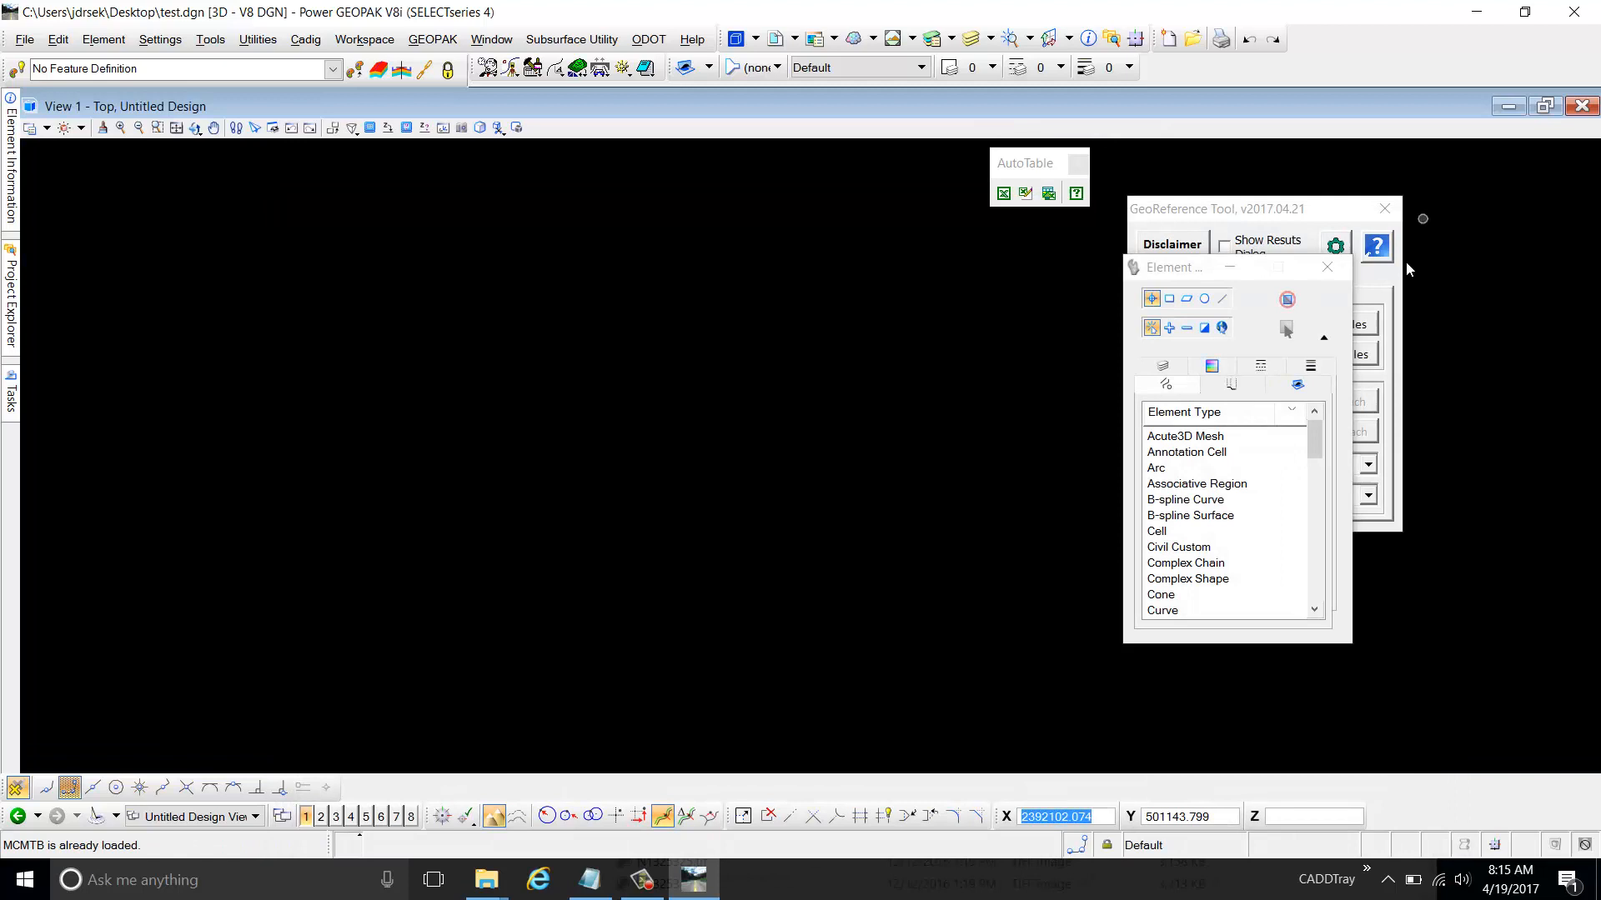
pyautogui.click(1265, 252)
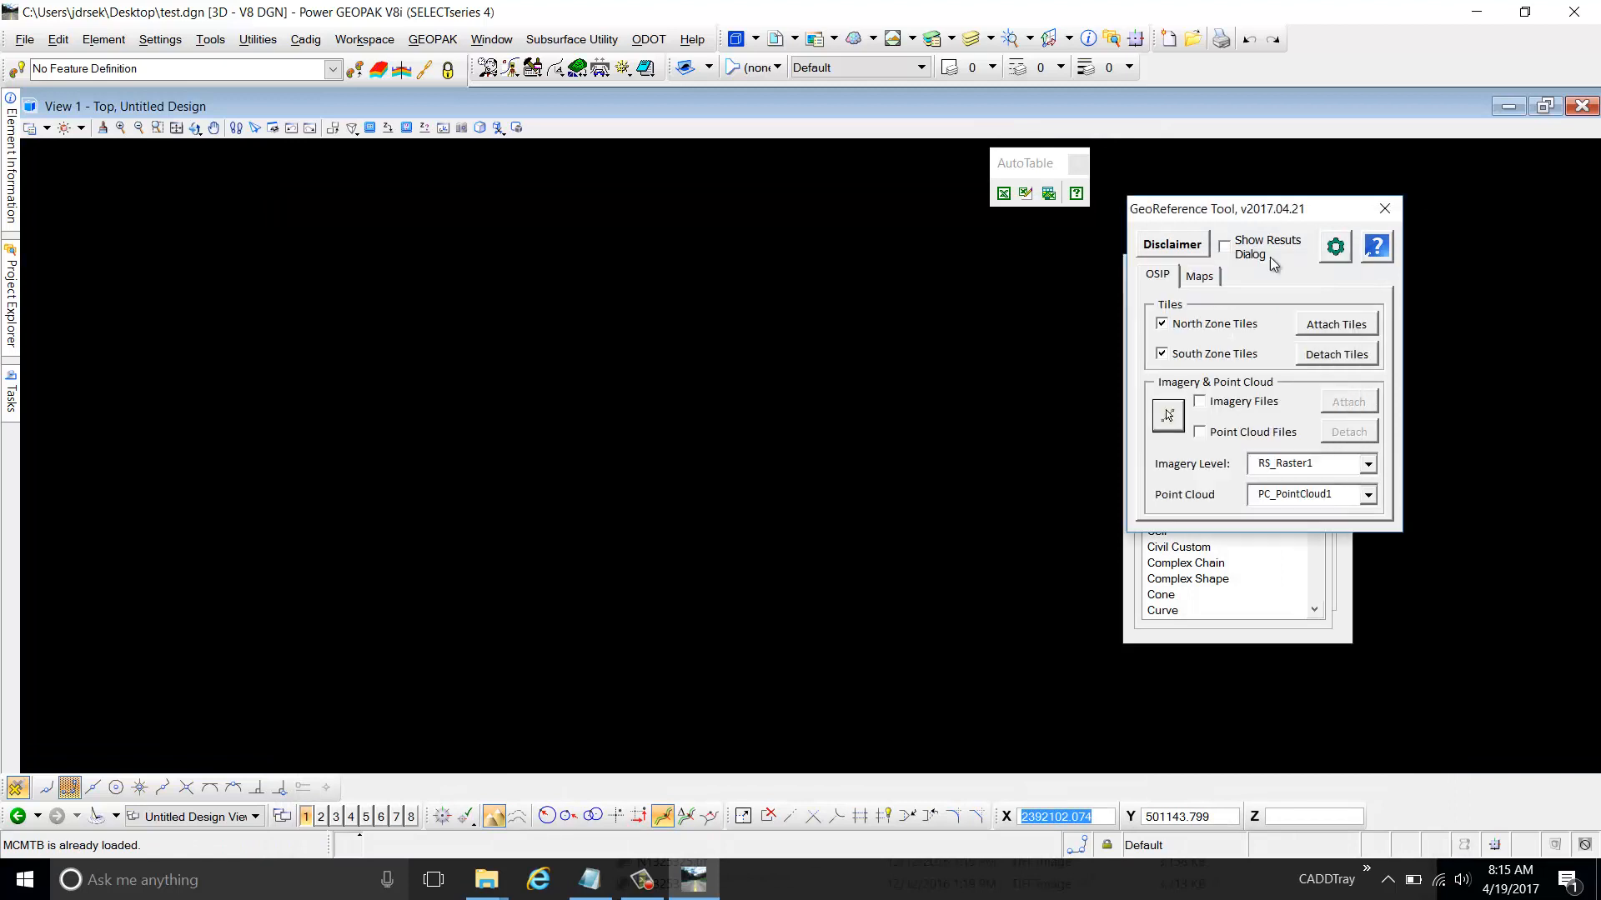
# Attach the North and South Zone tiles to the 3D model and fit the view to them
pyautogui.click(1345, 325)
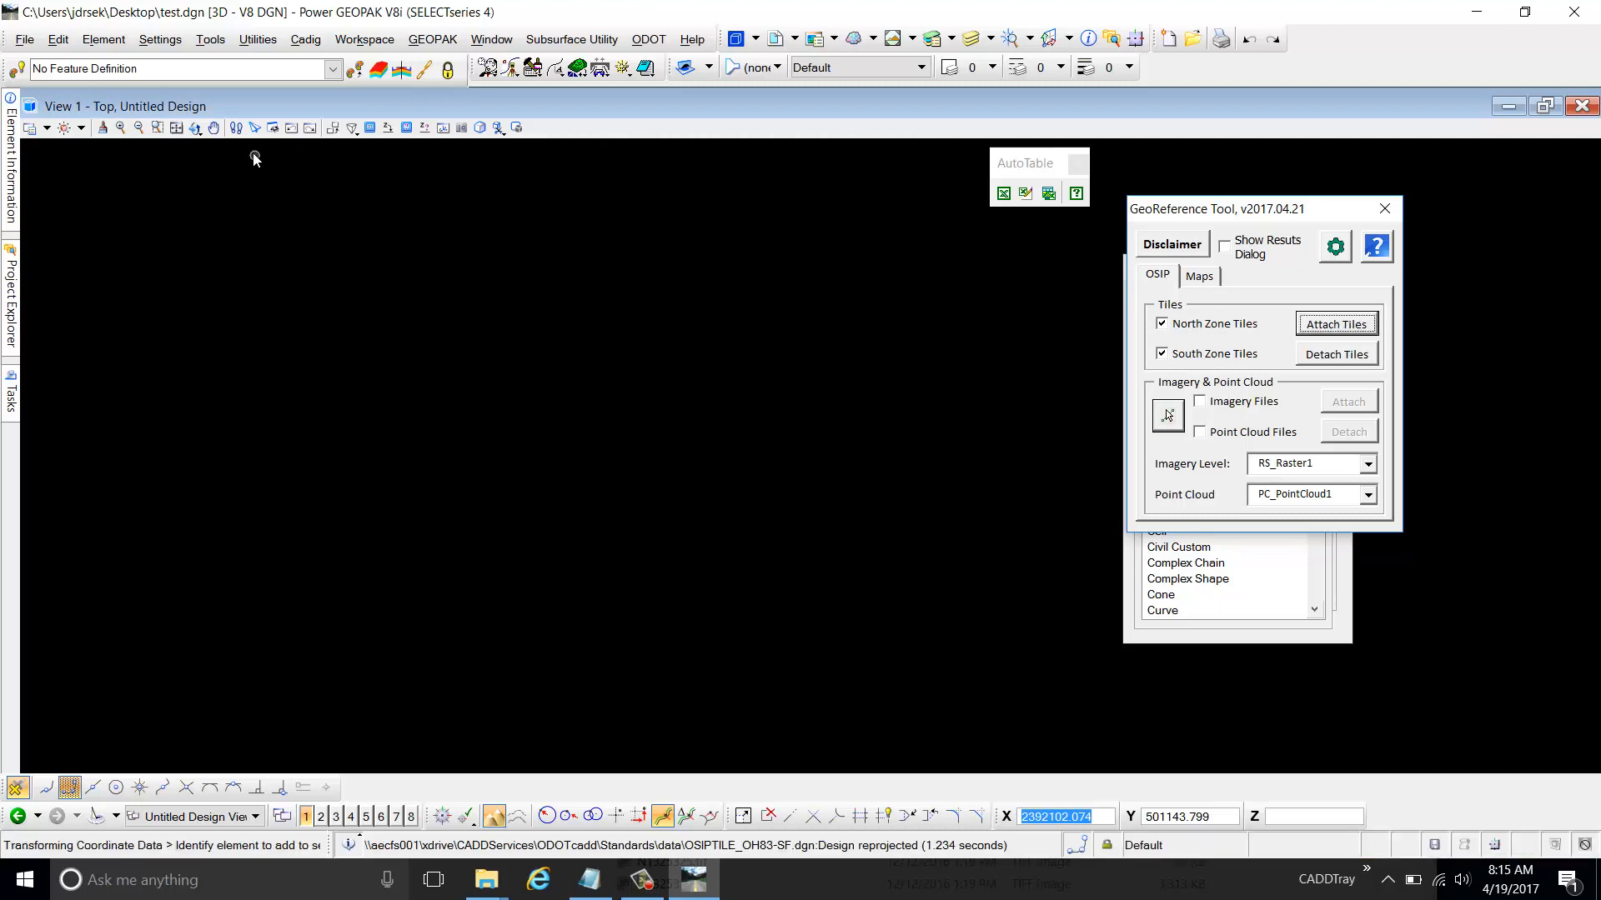
pyautogui.click(176, 128)
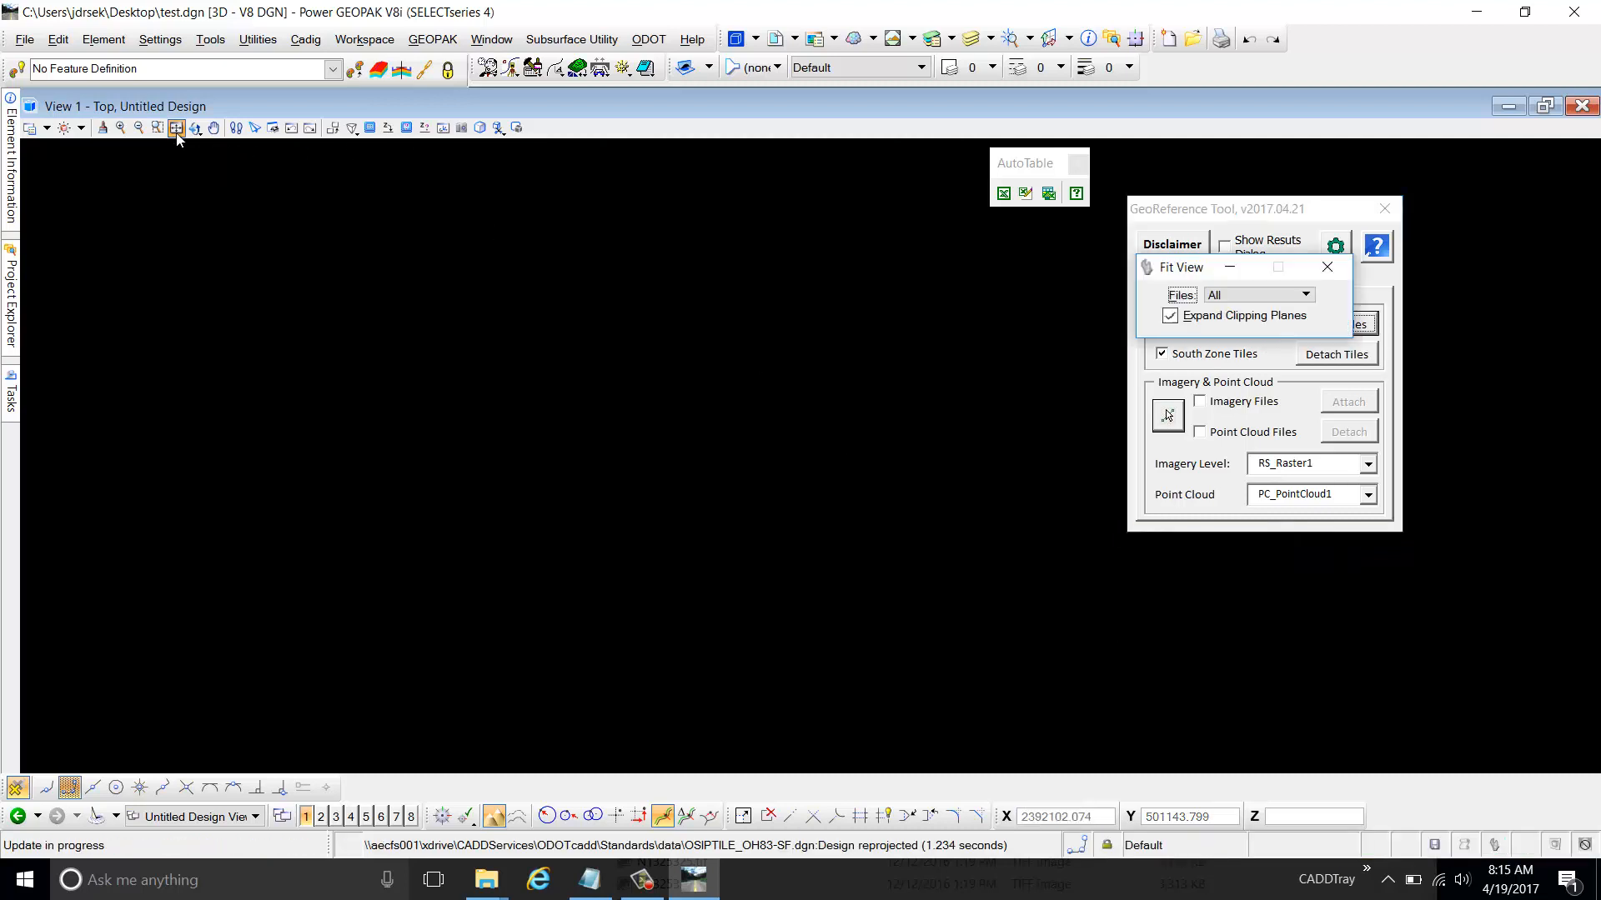
pyautogui.rightClick(403, 300)
pyautogui.scroll(1, 433, 310)
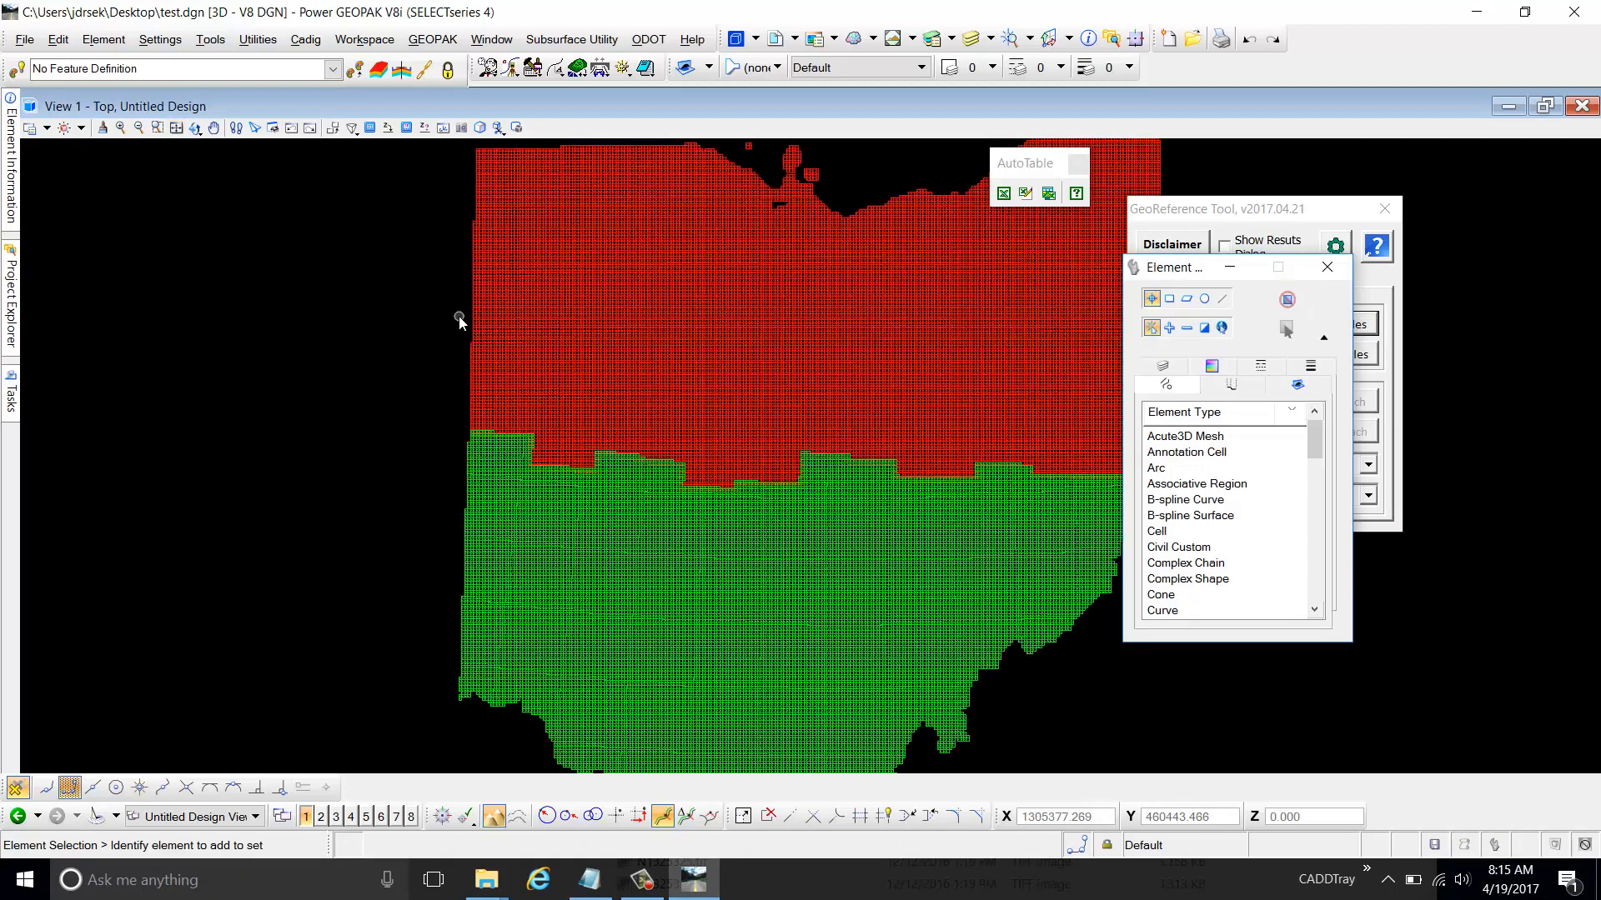
pyautogui.scroll(2, 931, 433)
pyautogui.scroll(1, 968, 250)
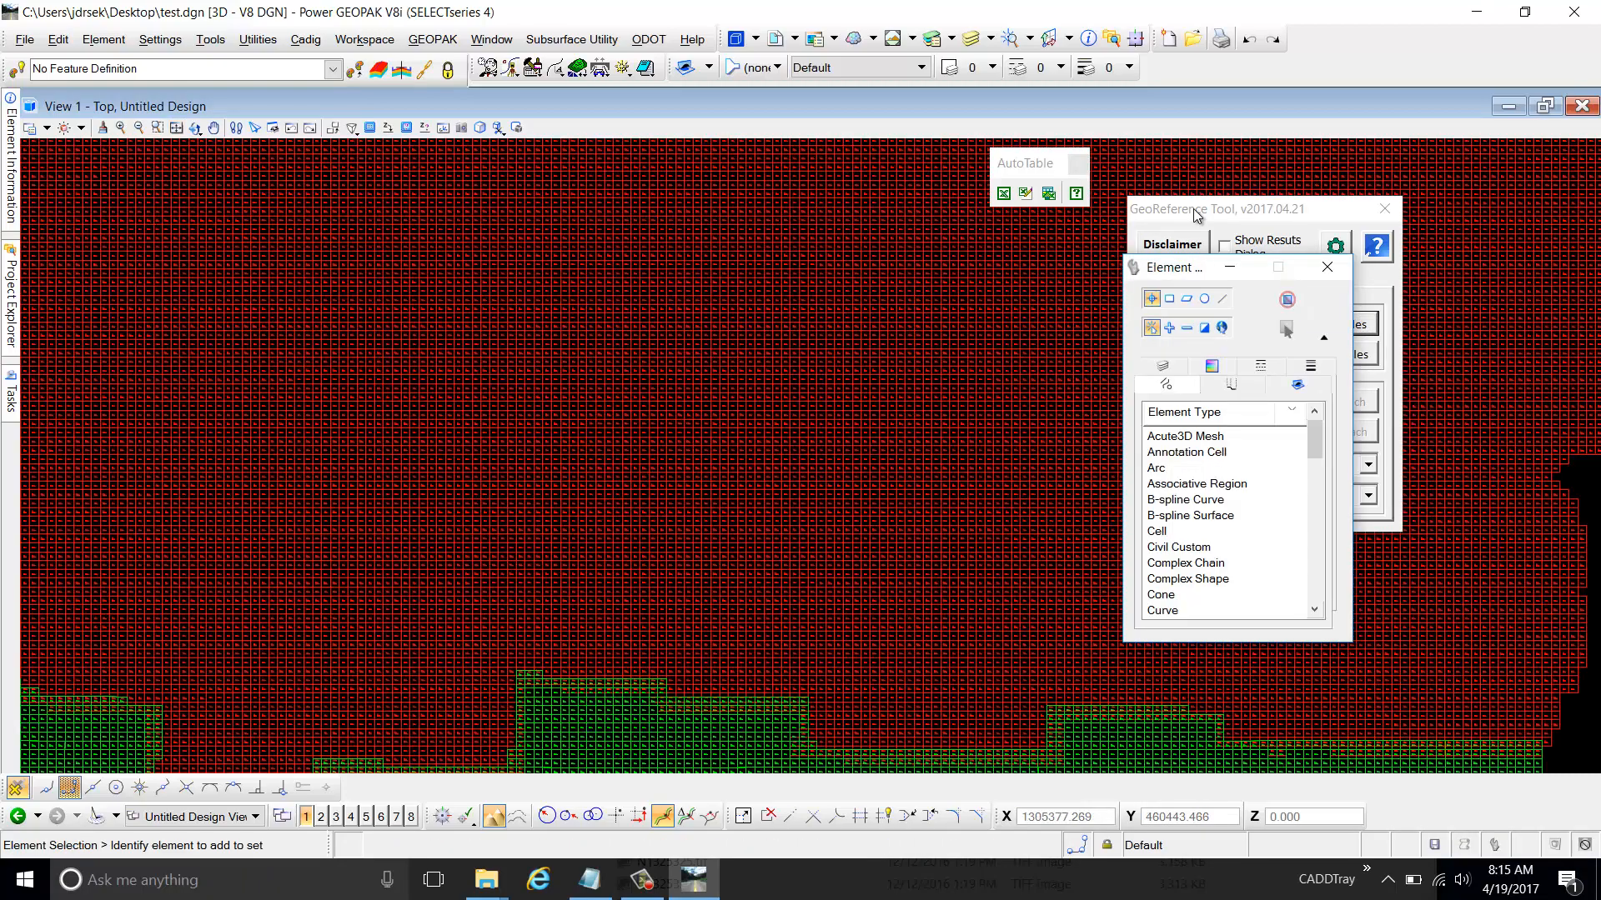
# Try the Imagery Files and Point Cloud Files options in the GeoReference Tool, leaving both turned off
pyautogui.click(1192, 209)
pyautogui.moveTo(1225, 213); pyautogui.dragTo(1264, 238)
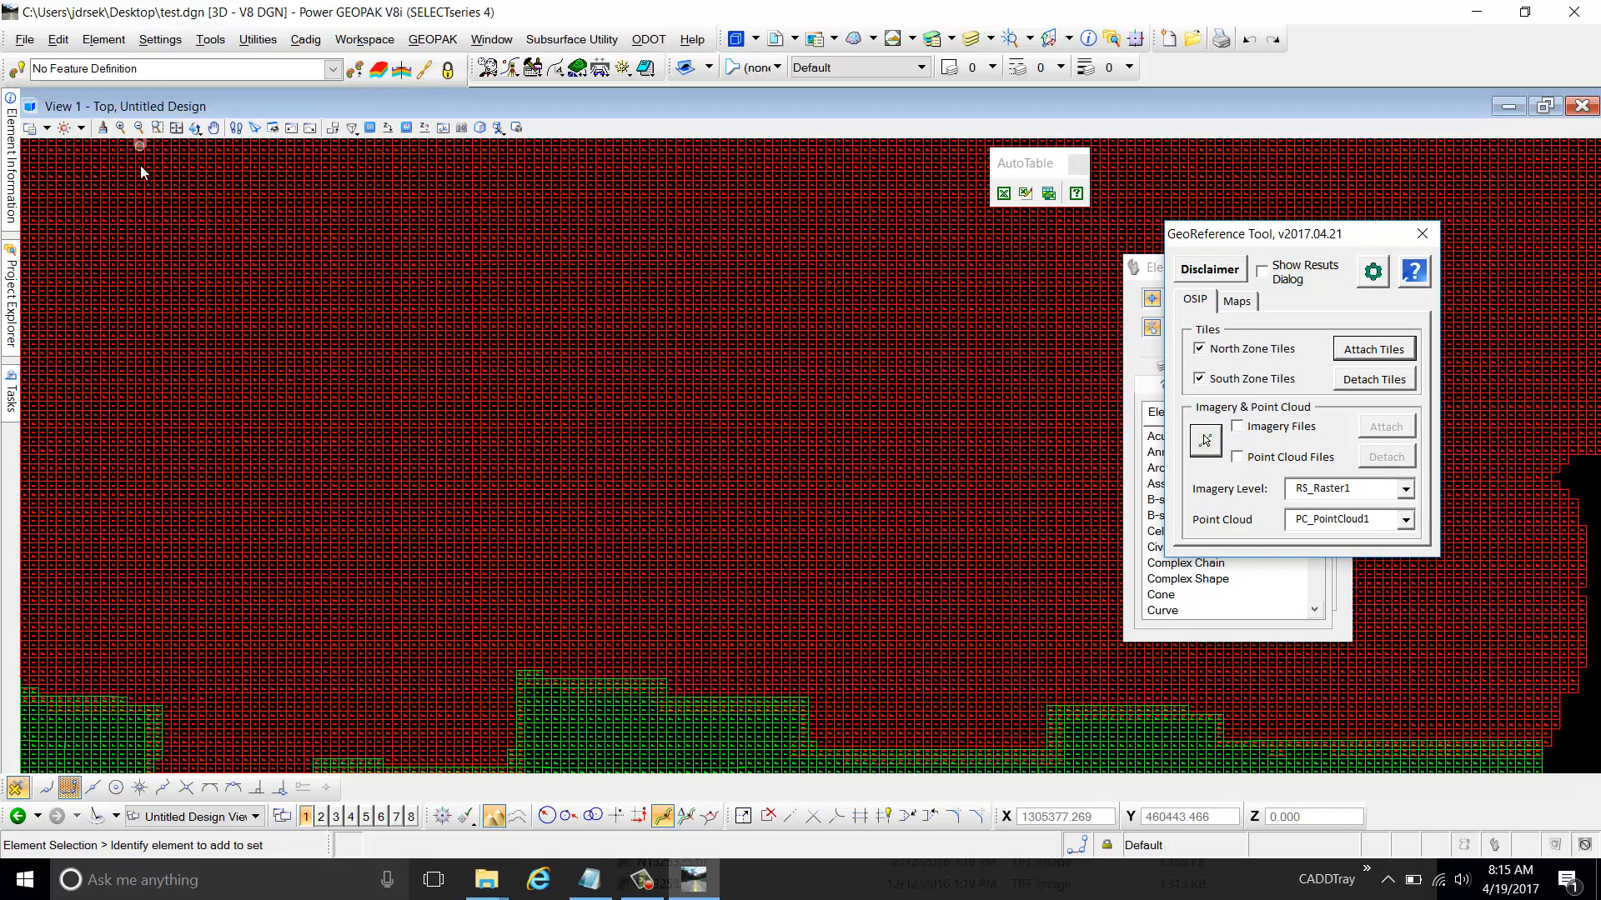
pyautogui.click(1259, 460)
pyautogui.click(1259, 461)
pyautogui.click(1258, 424)
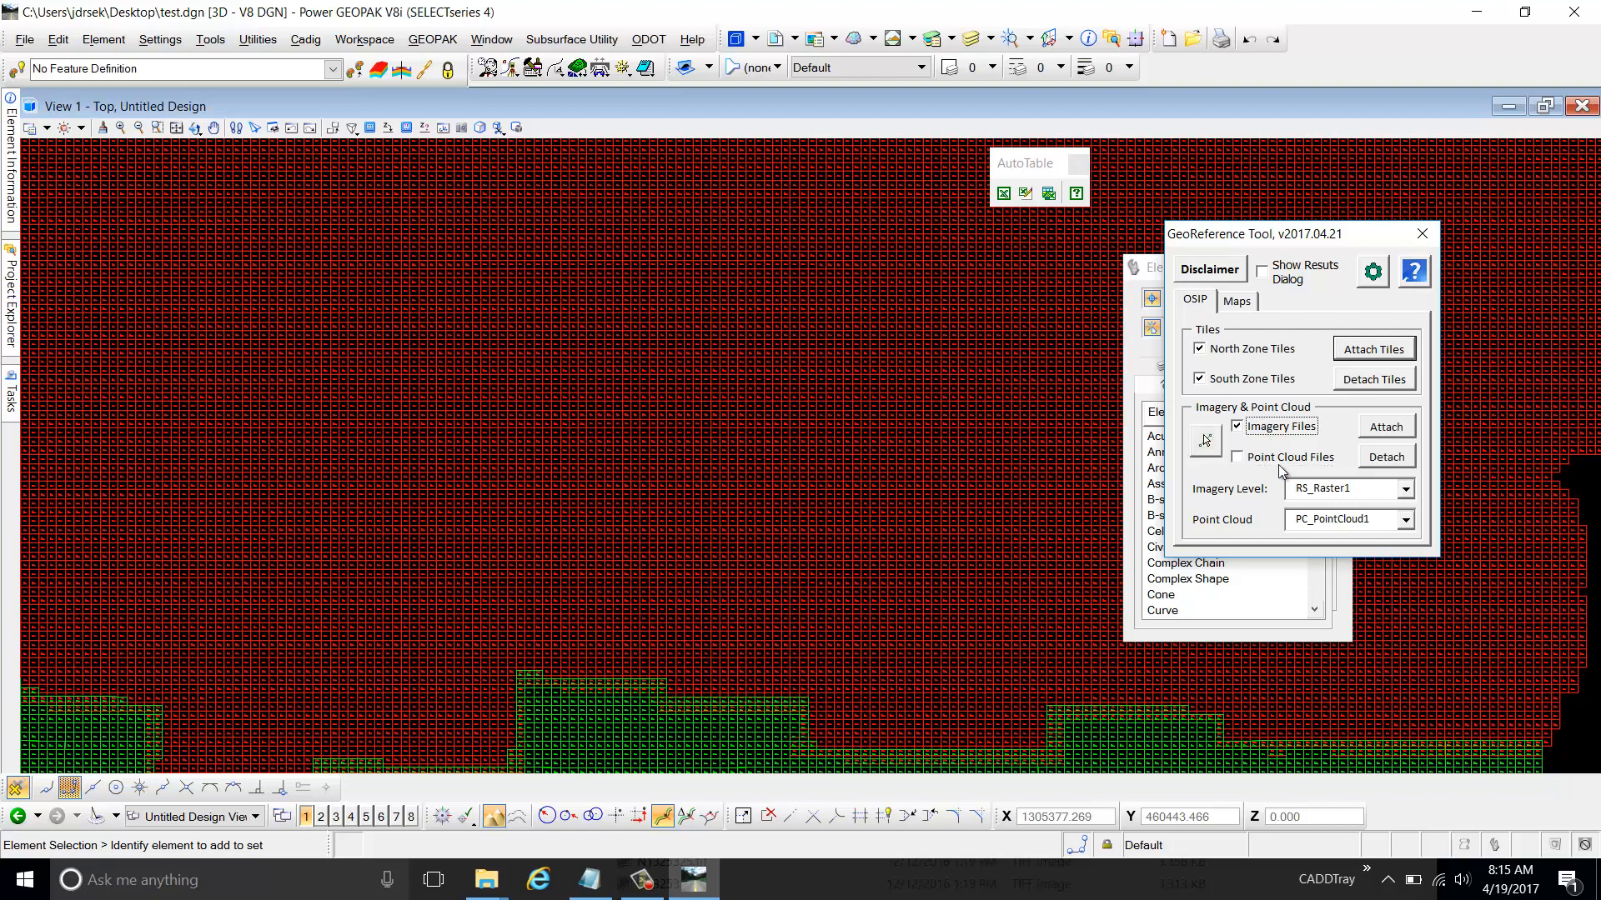
pyautogui.click(1278, 462)
pyautogui.click(1270, 430)
pyautogui.click(1282, 453)
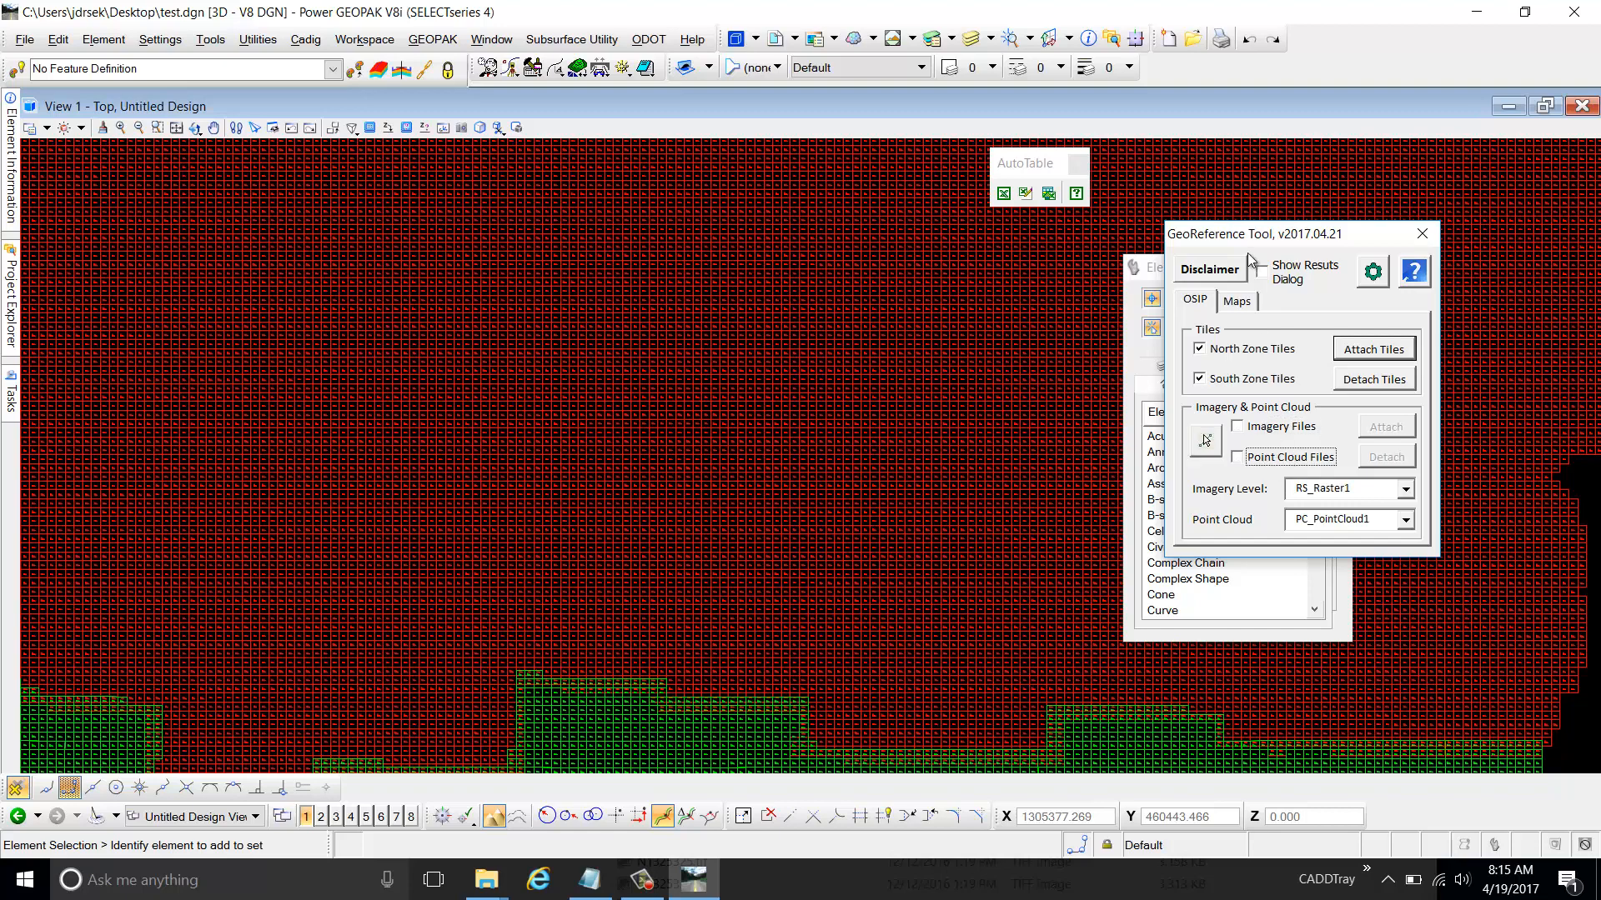
# Move the GeoReference Tool aside and start its tile selection with the north zone tile names around N2185410 readable
pyautogui.moveTo(1248, 235); pyautogui.dragTo(1278, 248)
pyautogui.scroll(8, 1063, 335)
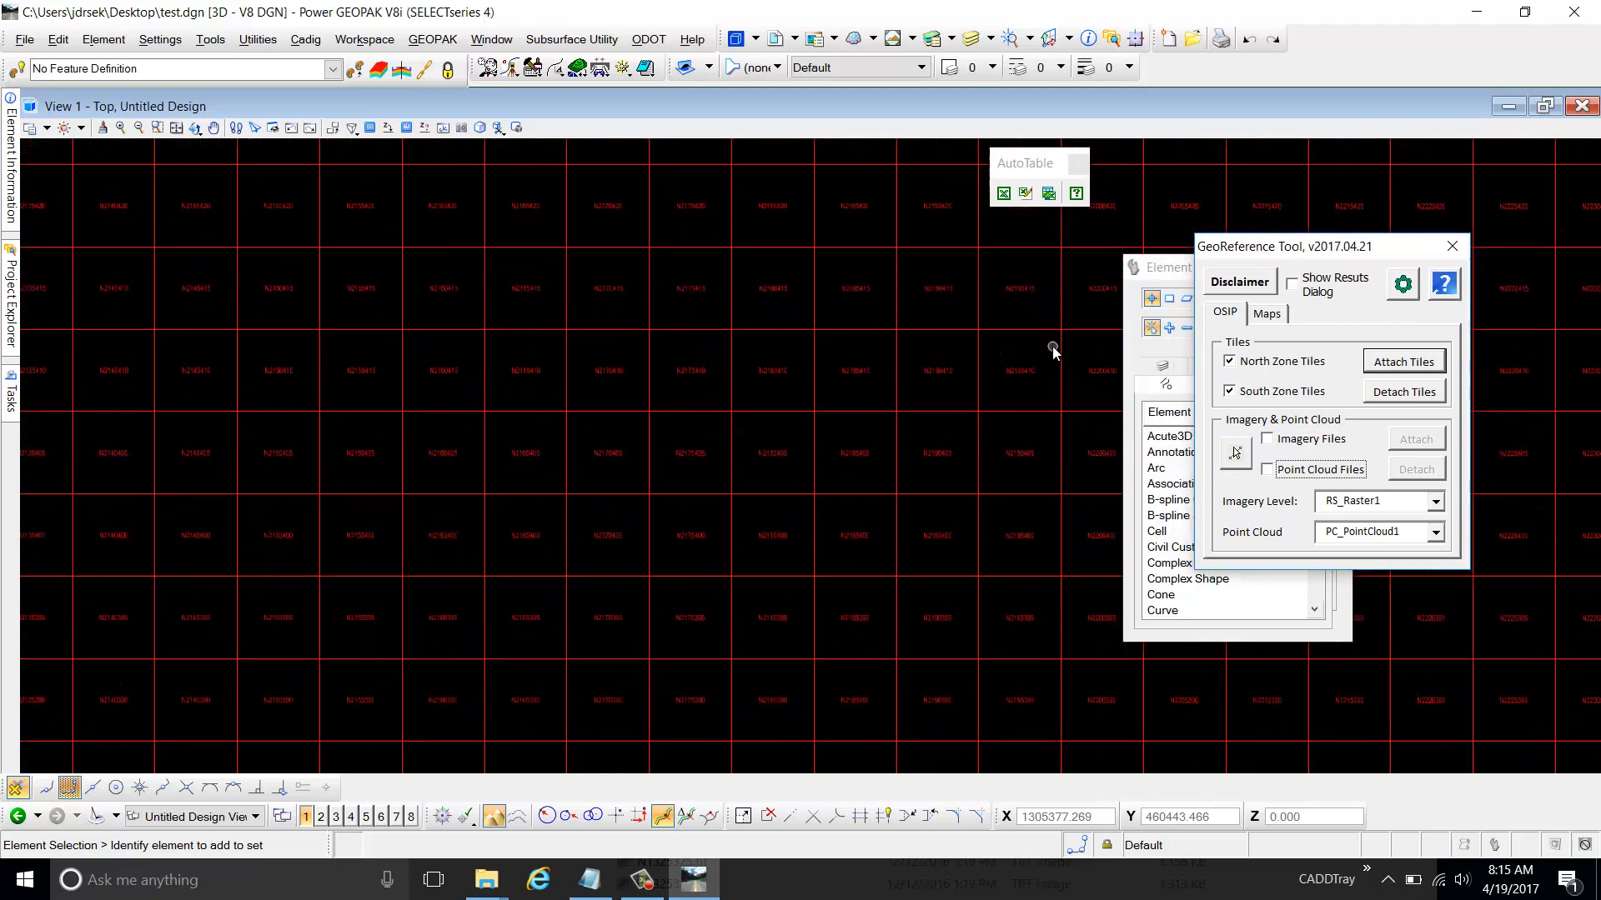
pyautogui.scroll(2, 553, 434)
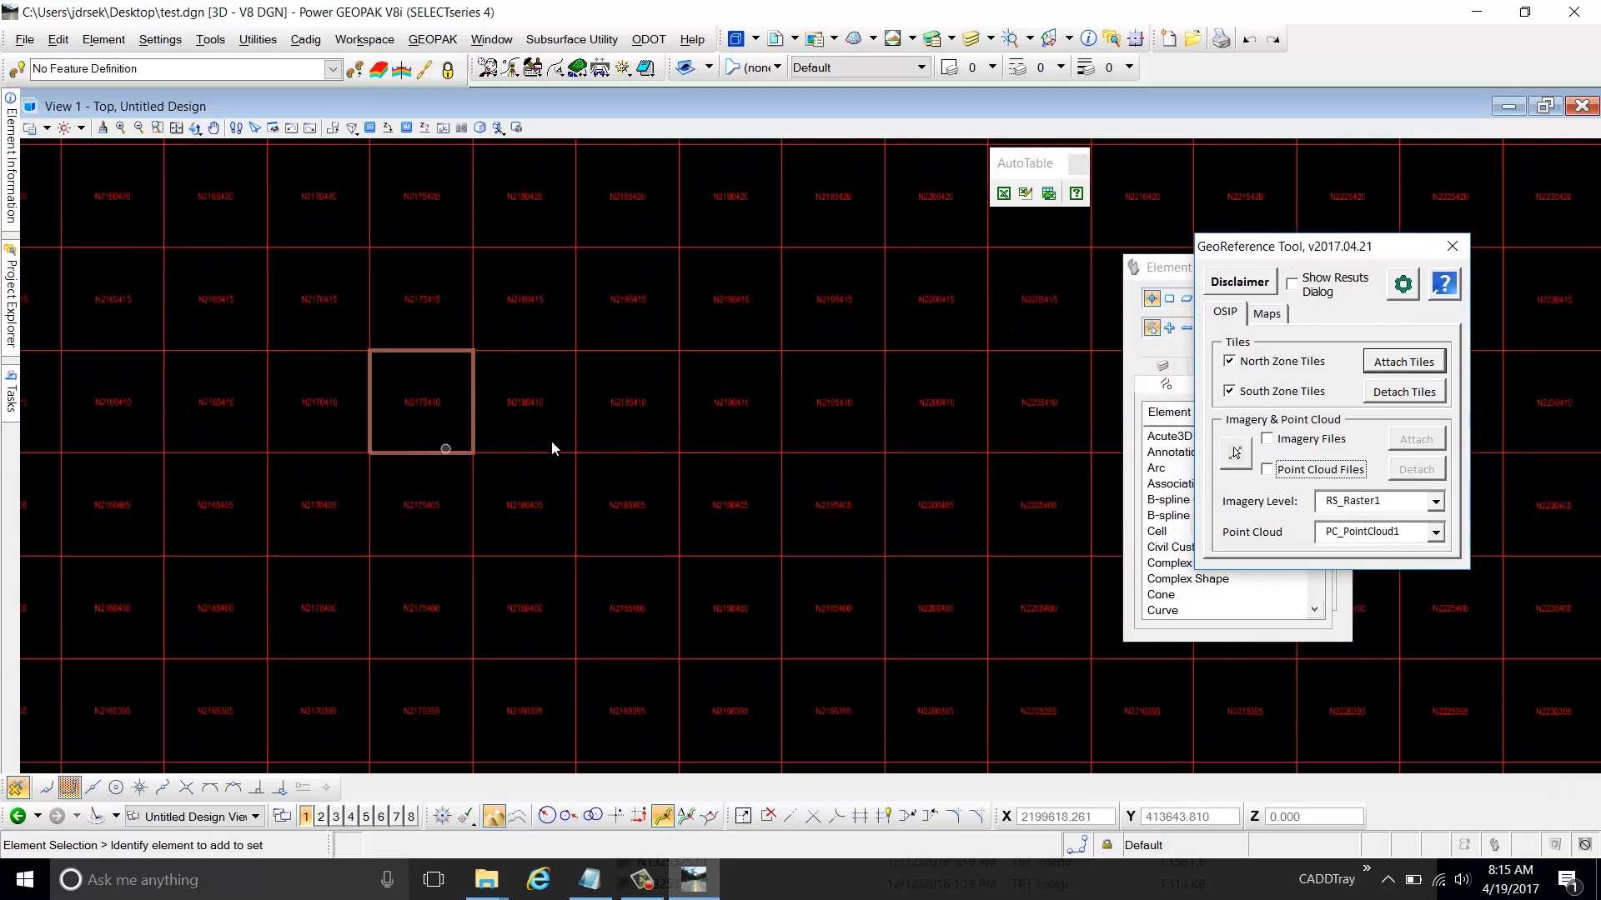
pyautogui.scroll(-2, 740, 402)
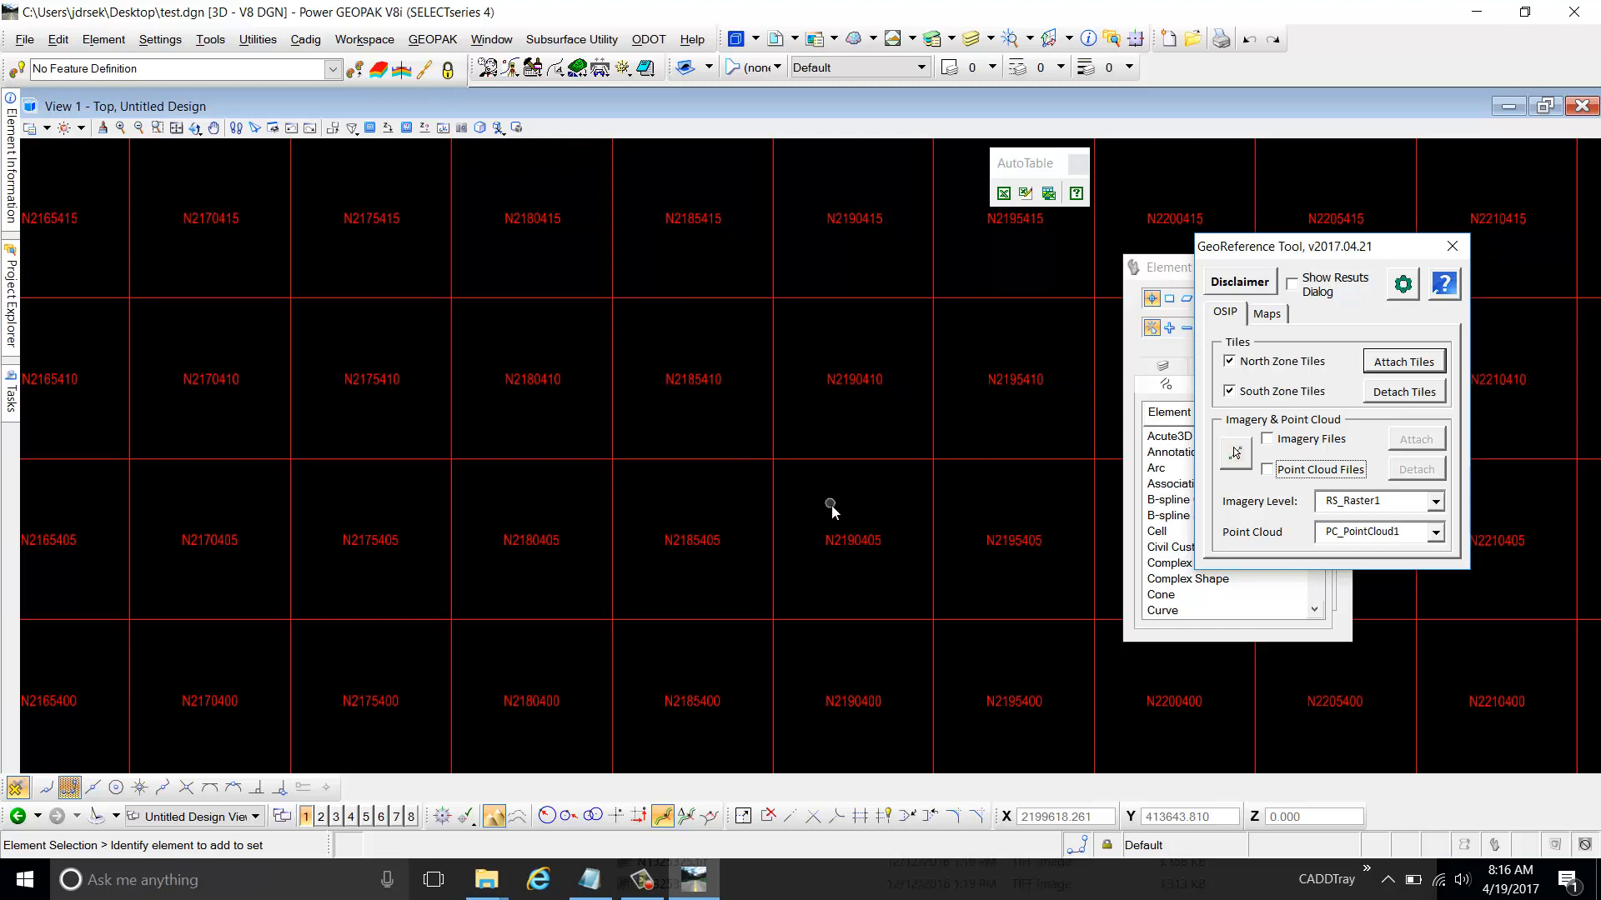
pyautogui.click(1234, 455)
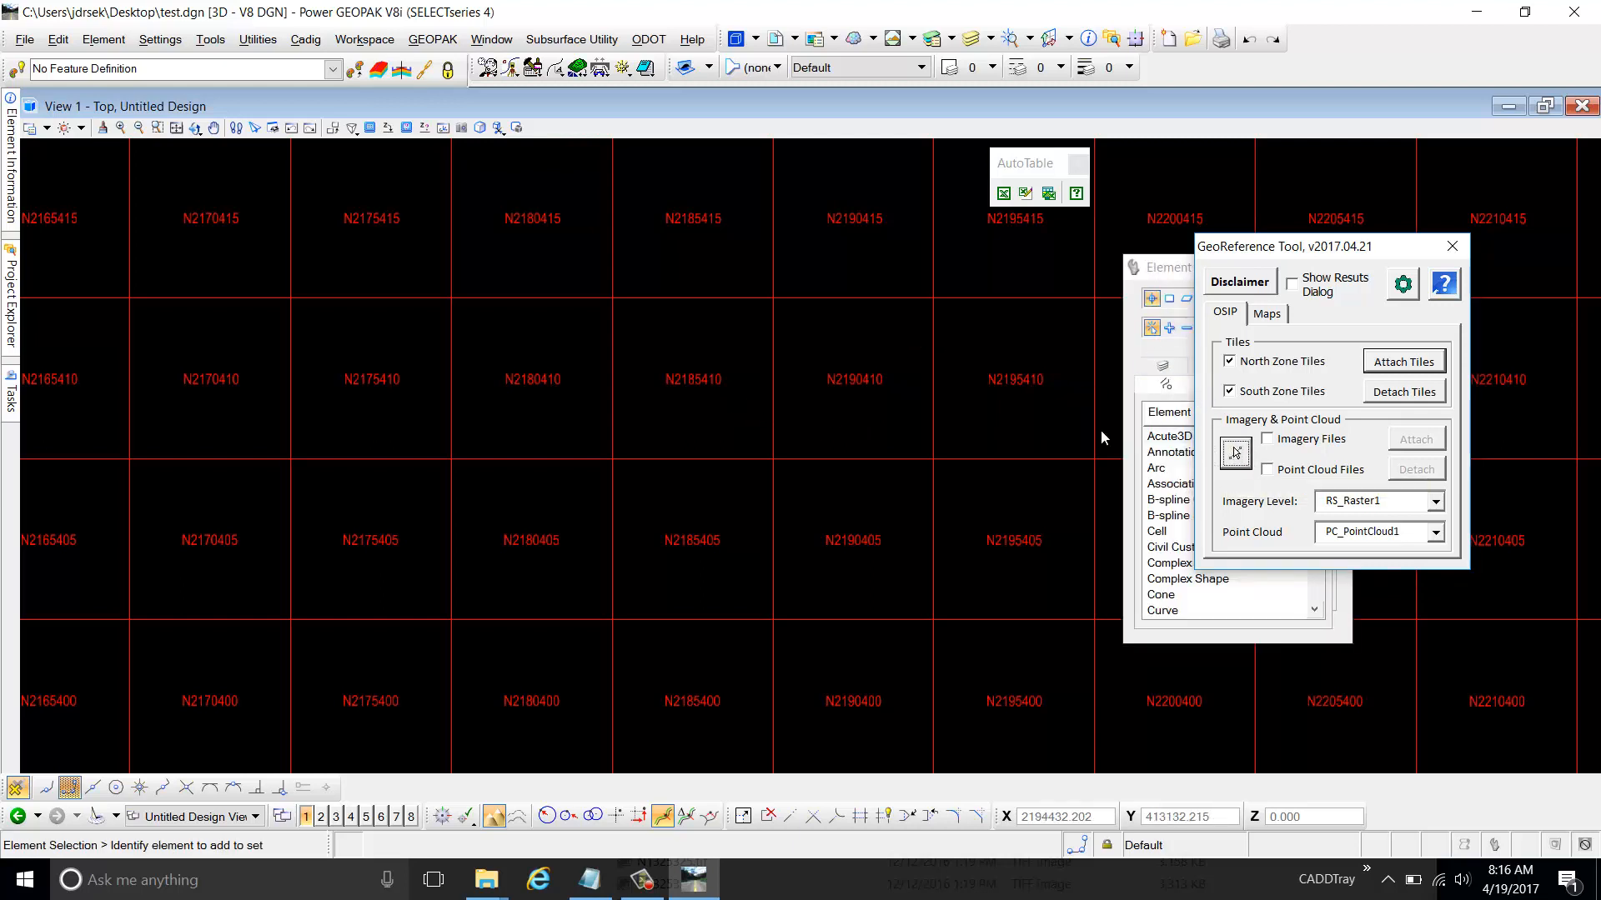
pyautogui.click(1235, 455)
# Select the tile names N2185410 and N2190410 individually, and clear the selection
pyautogui.click(675, 386)
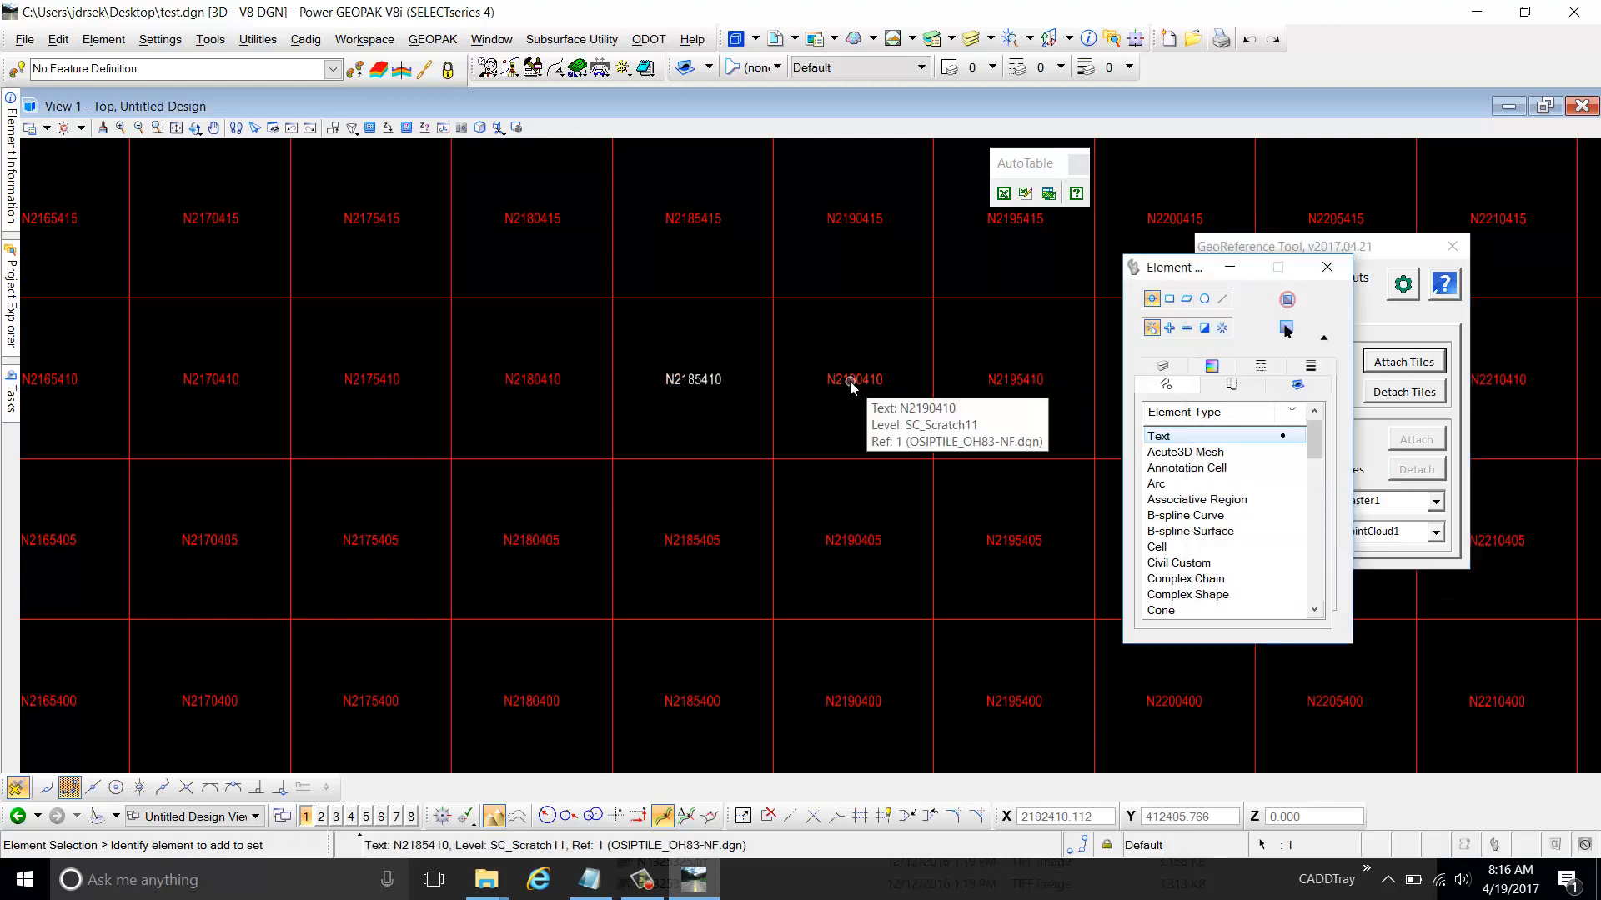
pyautogui.scroll(-1, 848, 384)
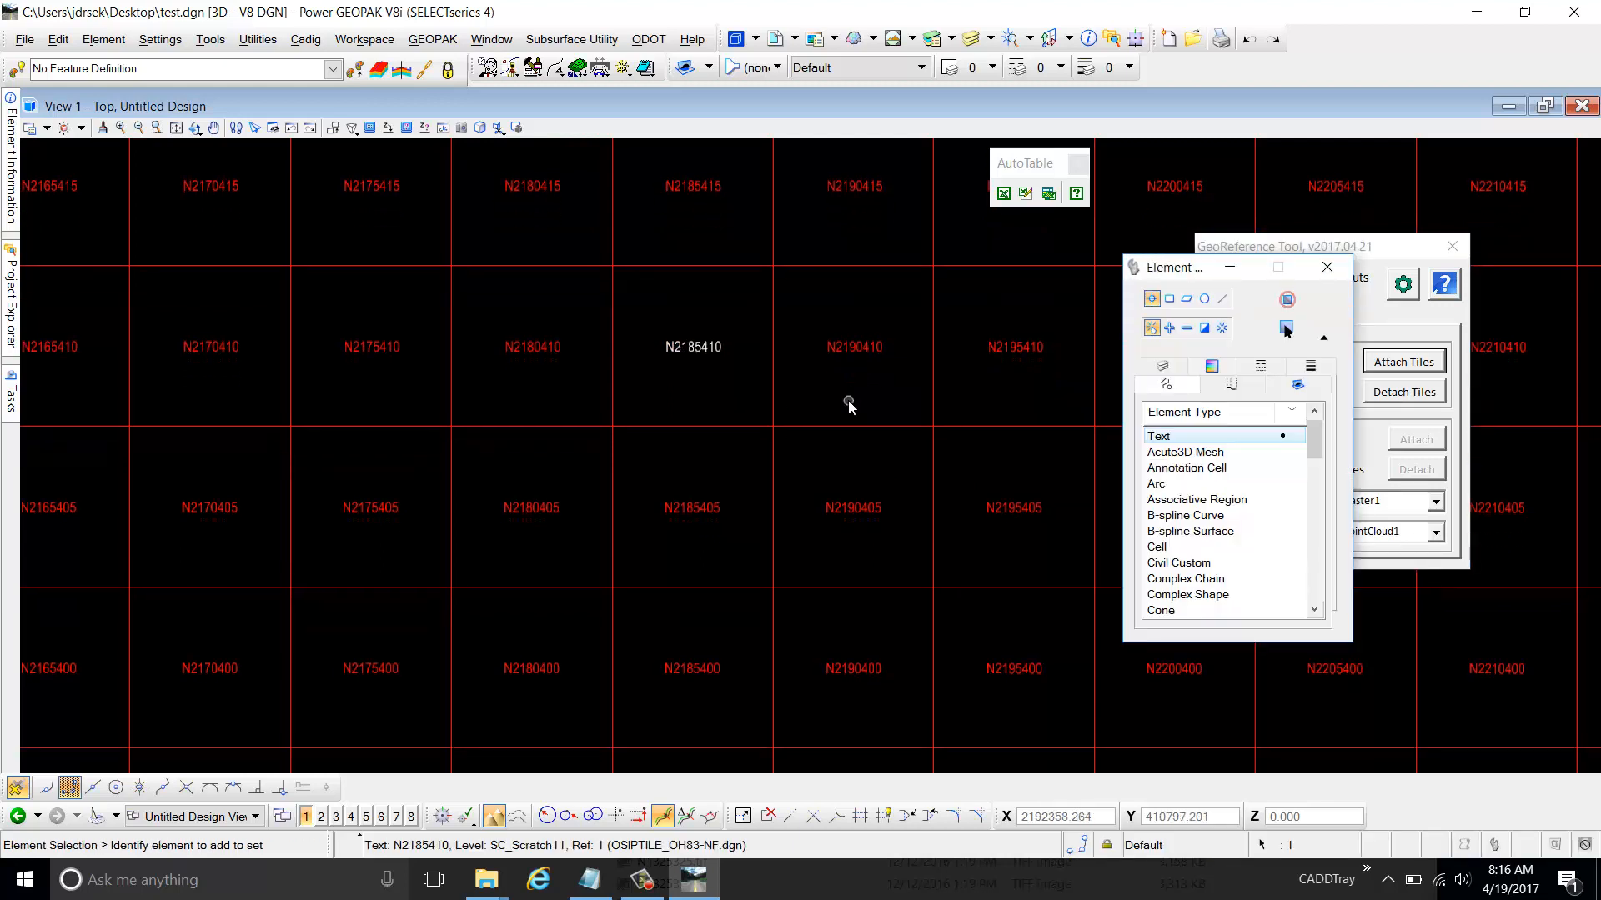
pyautogui.click(848, 350)
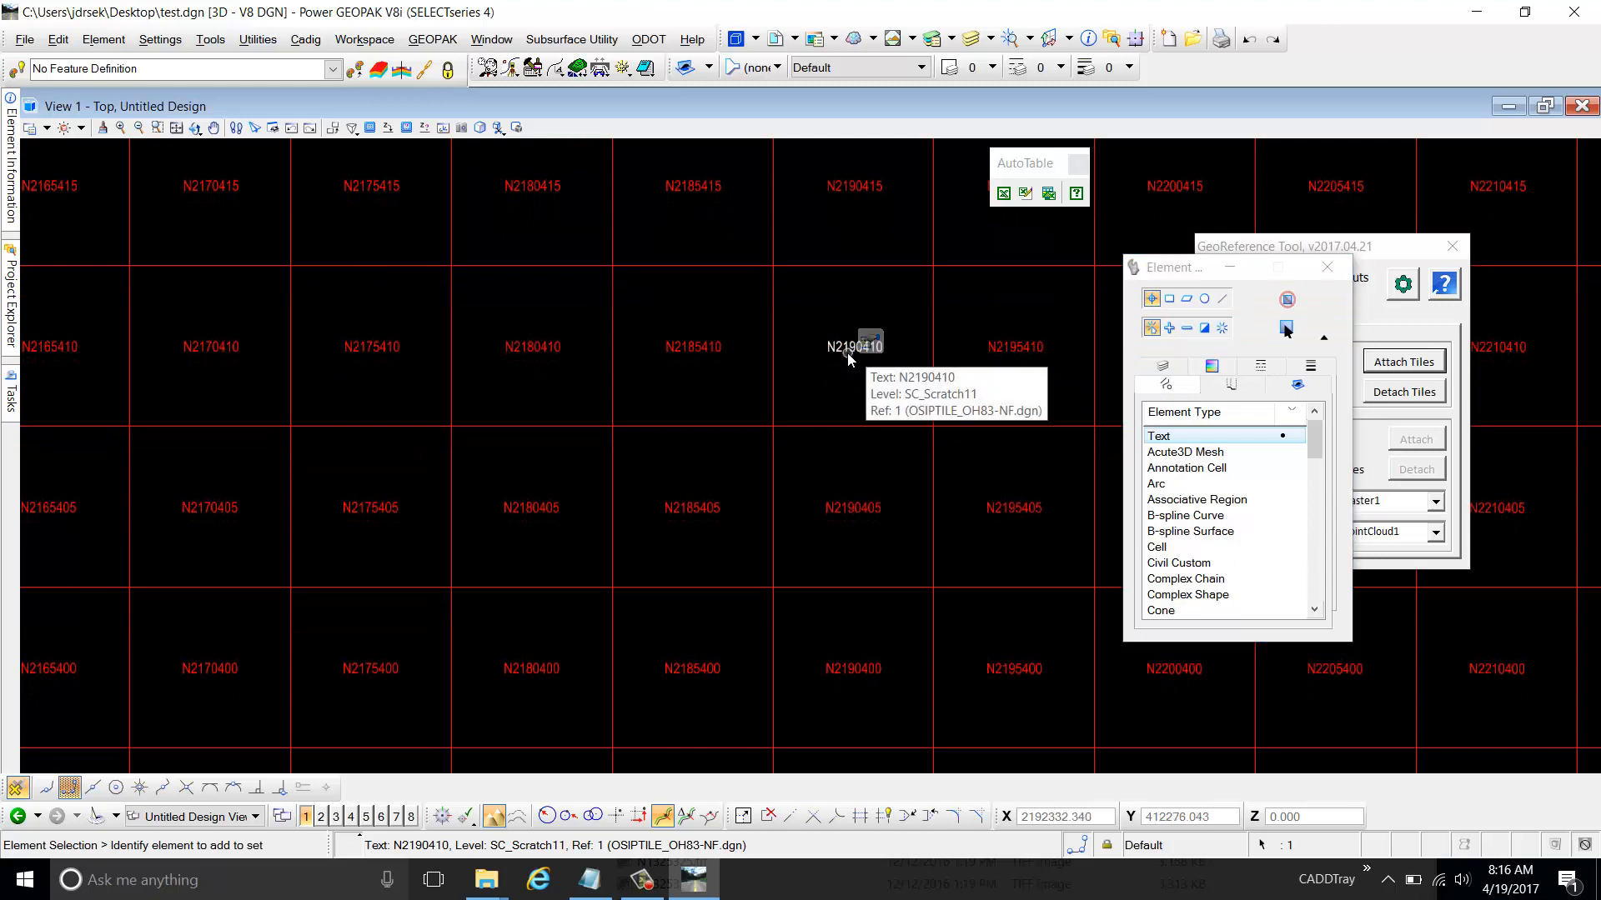
pyautogui.keyDown('ctrl'); pyautogui.click(698, 345); pyautogui.keyUp('ctrl')
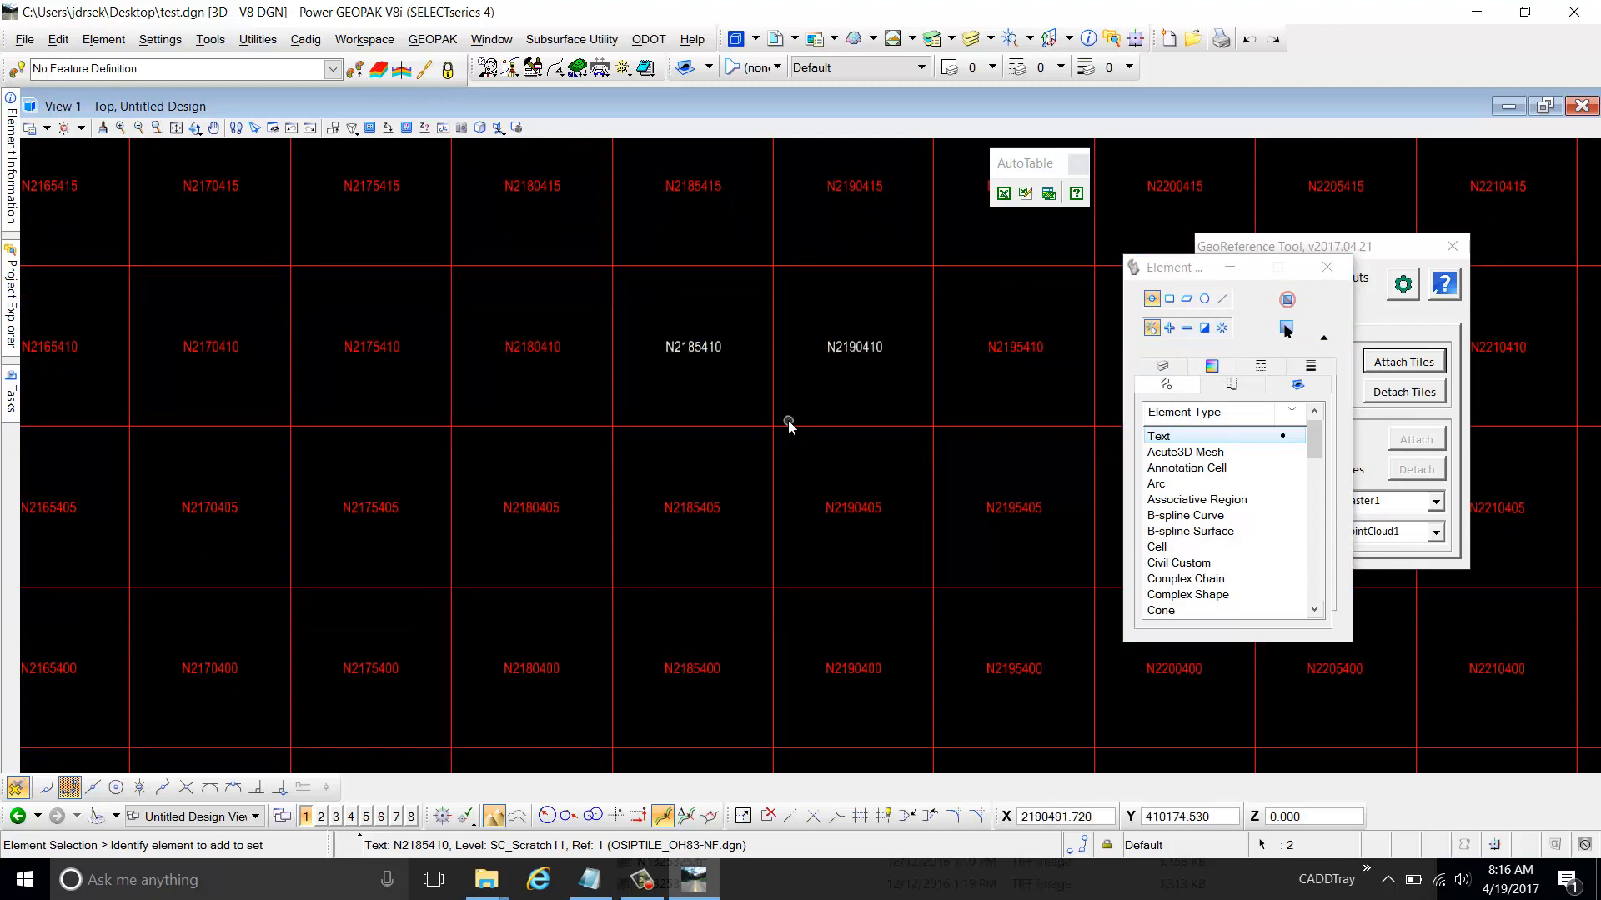
pyautogui.click(828, 393)
# Try selecting the nine-tile block from N2180415 to N2190405 with both shapes and names, and clear the selection
pyautogui.moveTo(646, 317); pyautogui.dragTo(540, 258)
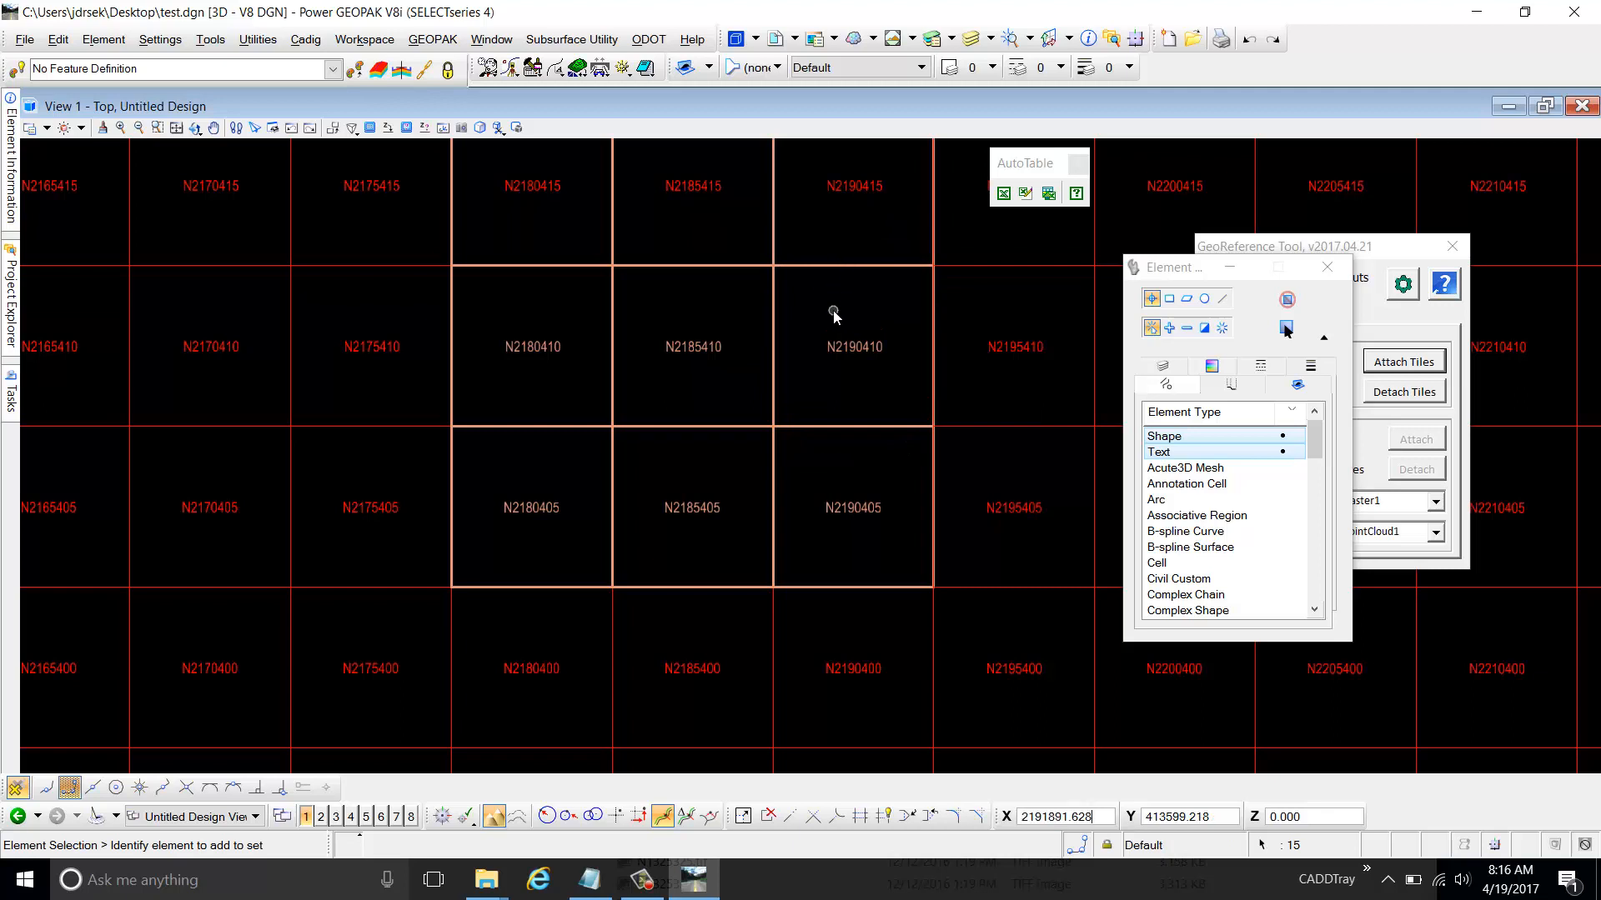
pyautogui.click(900, 462)
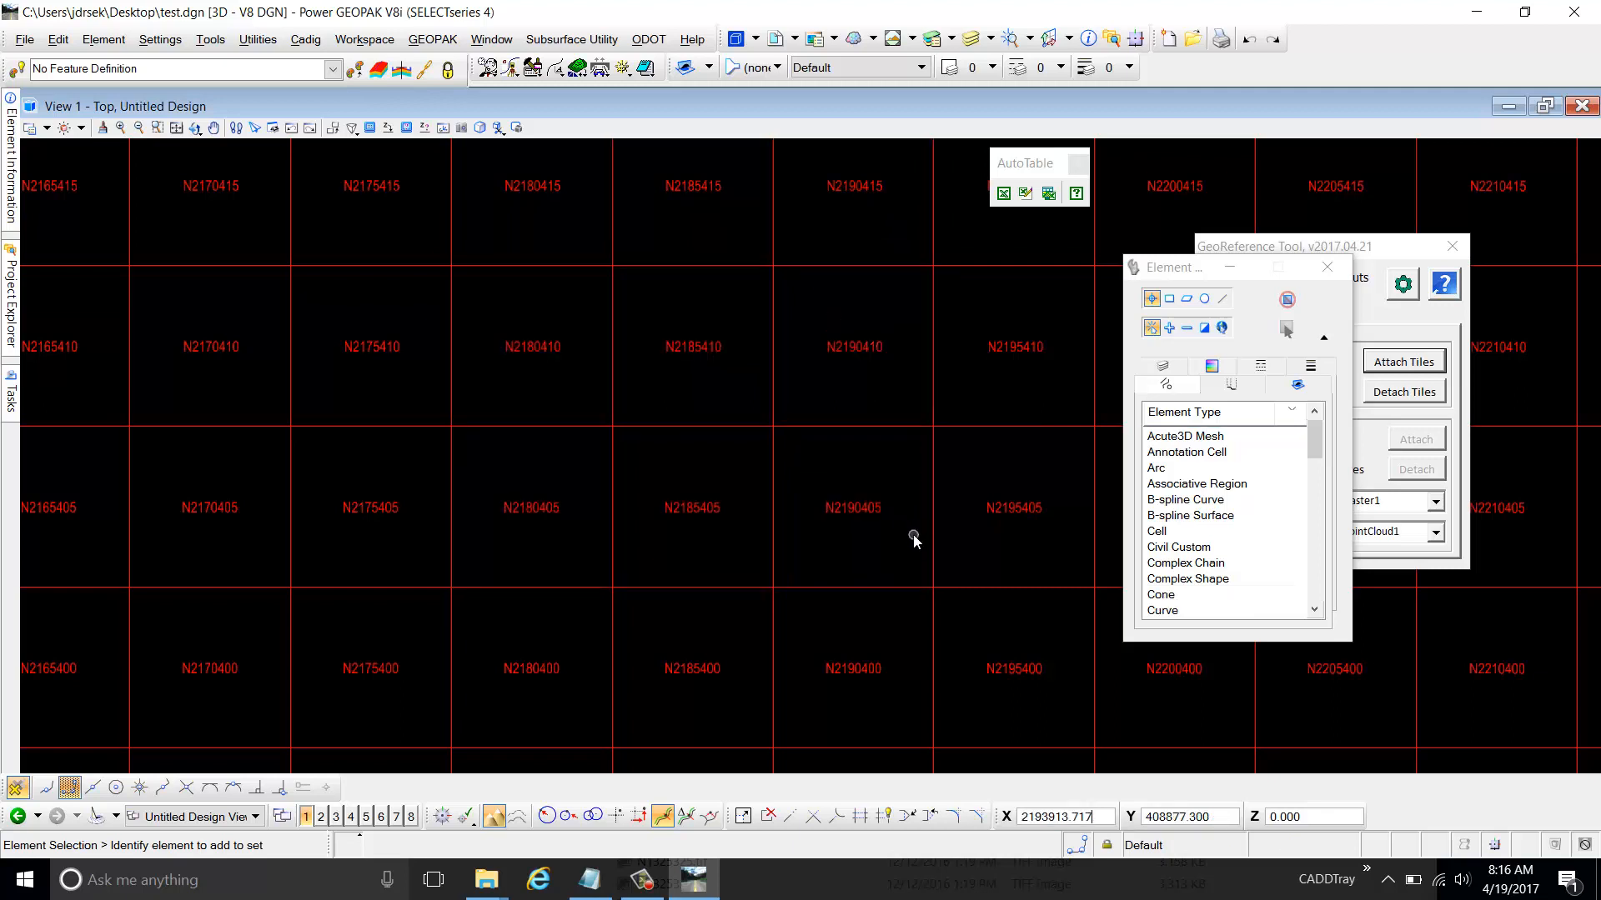
pyautogui.moveTo(913, 533); pyautogui.dragTo(489, 183)
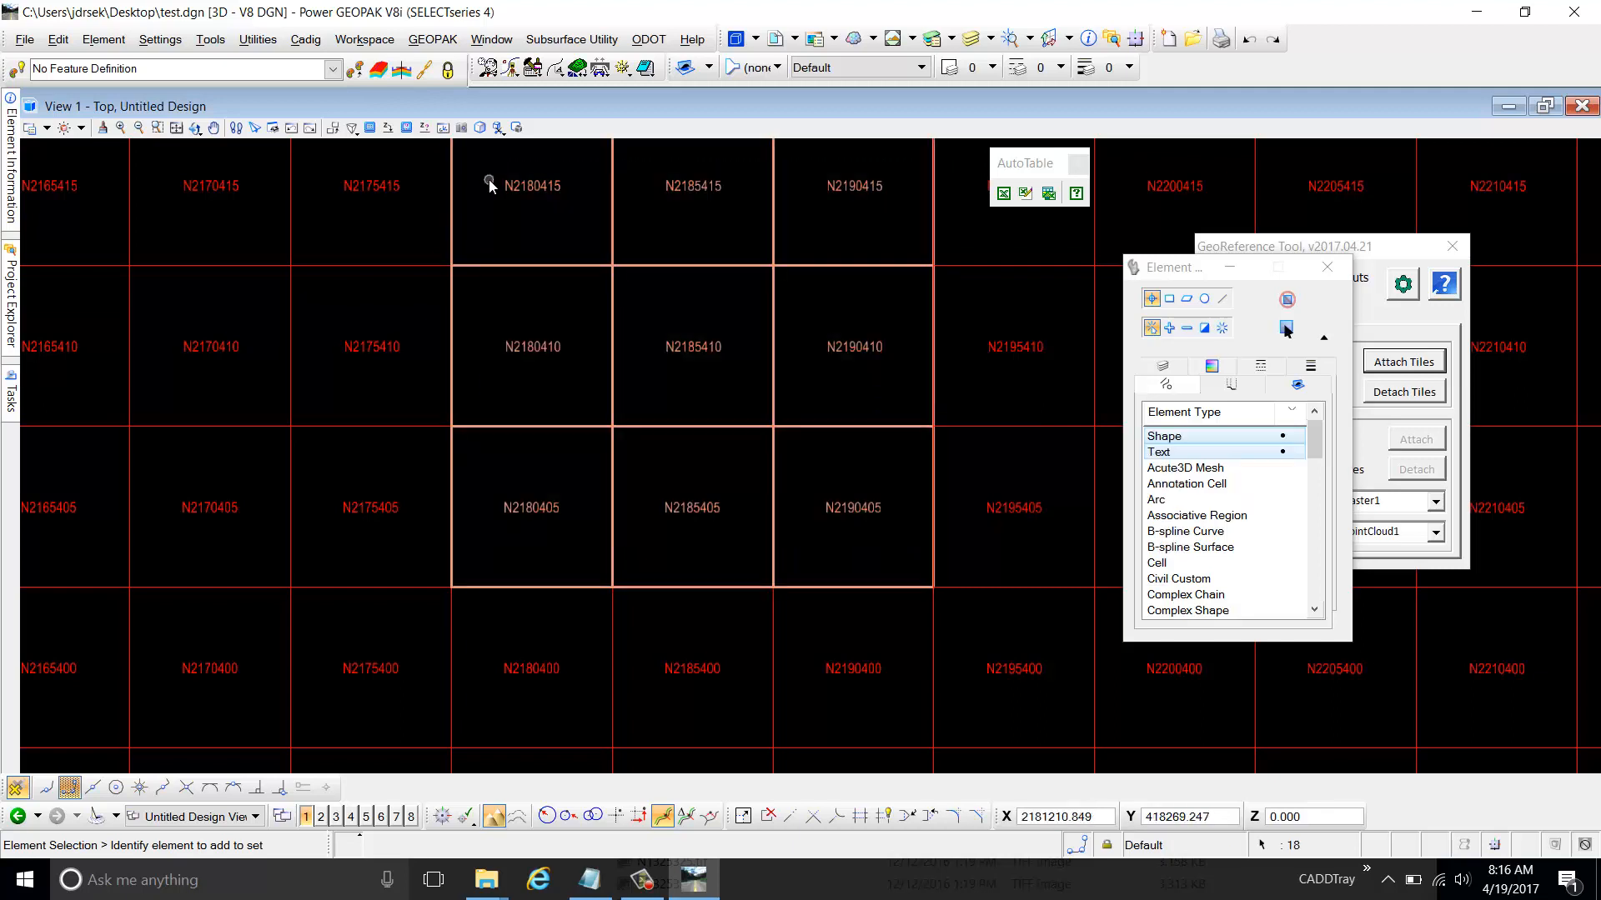
pyautogui.moveTo(650, 193)
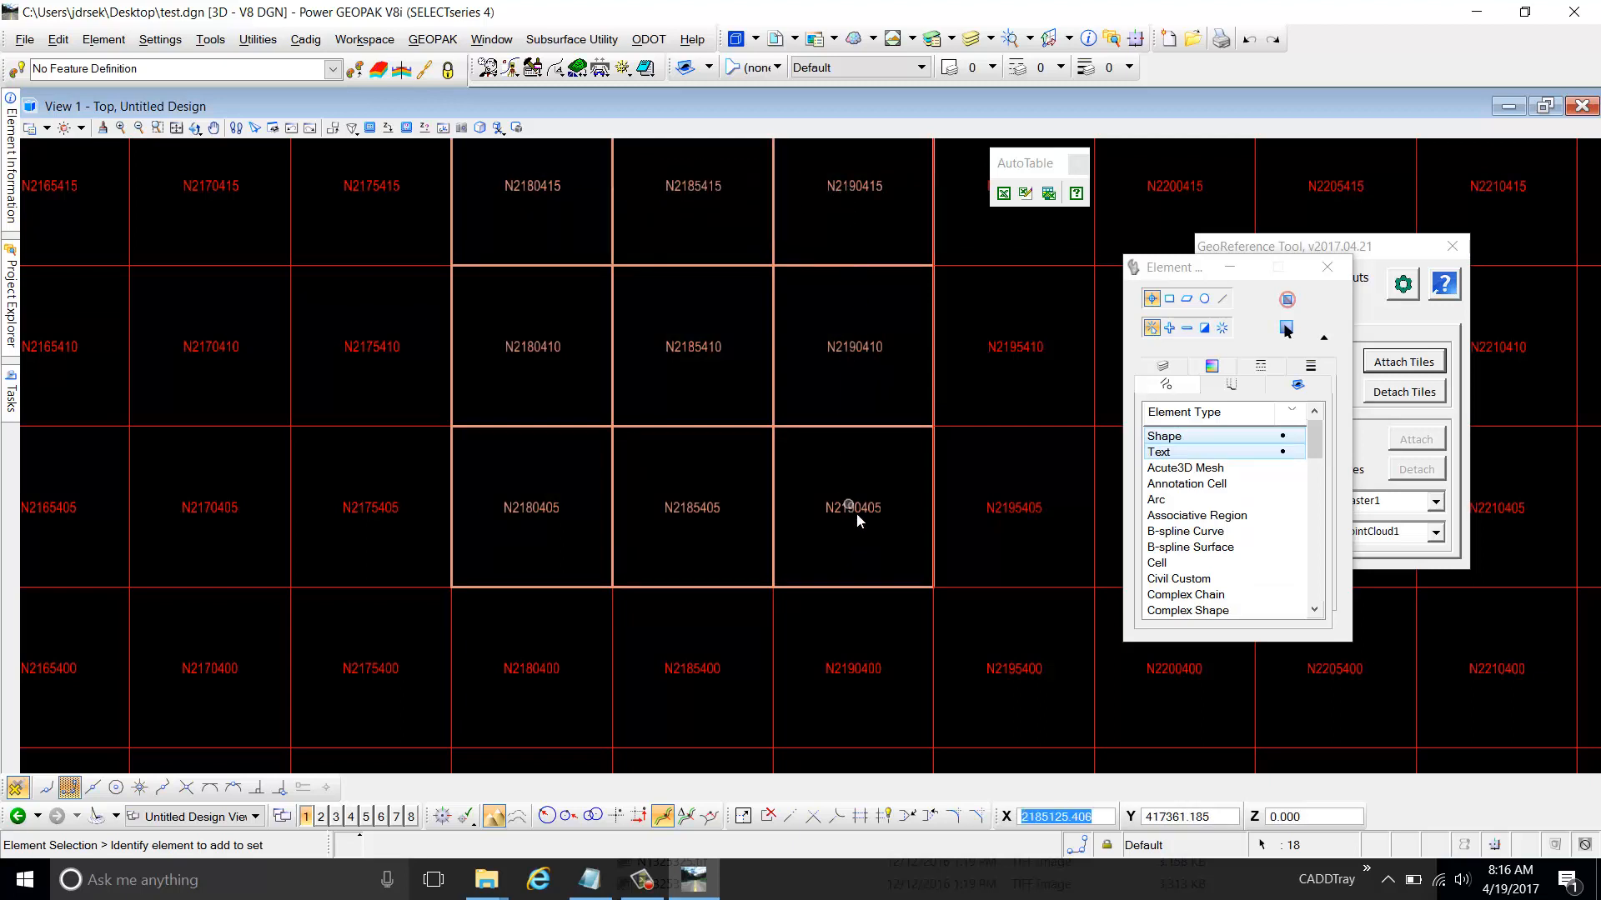
pyautogui.click(677, 383)
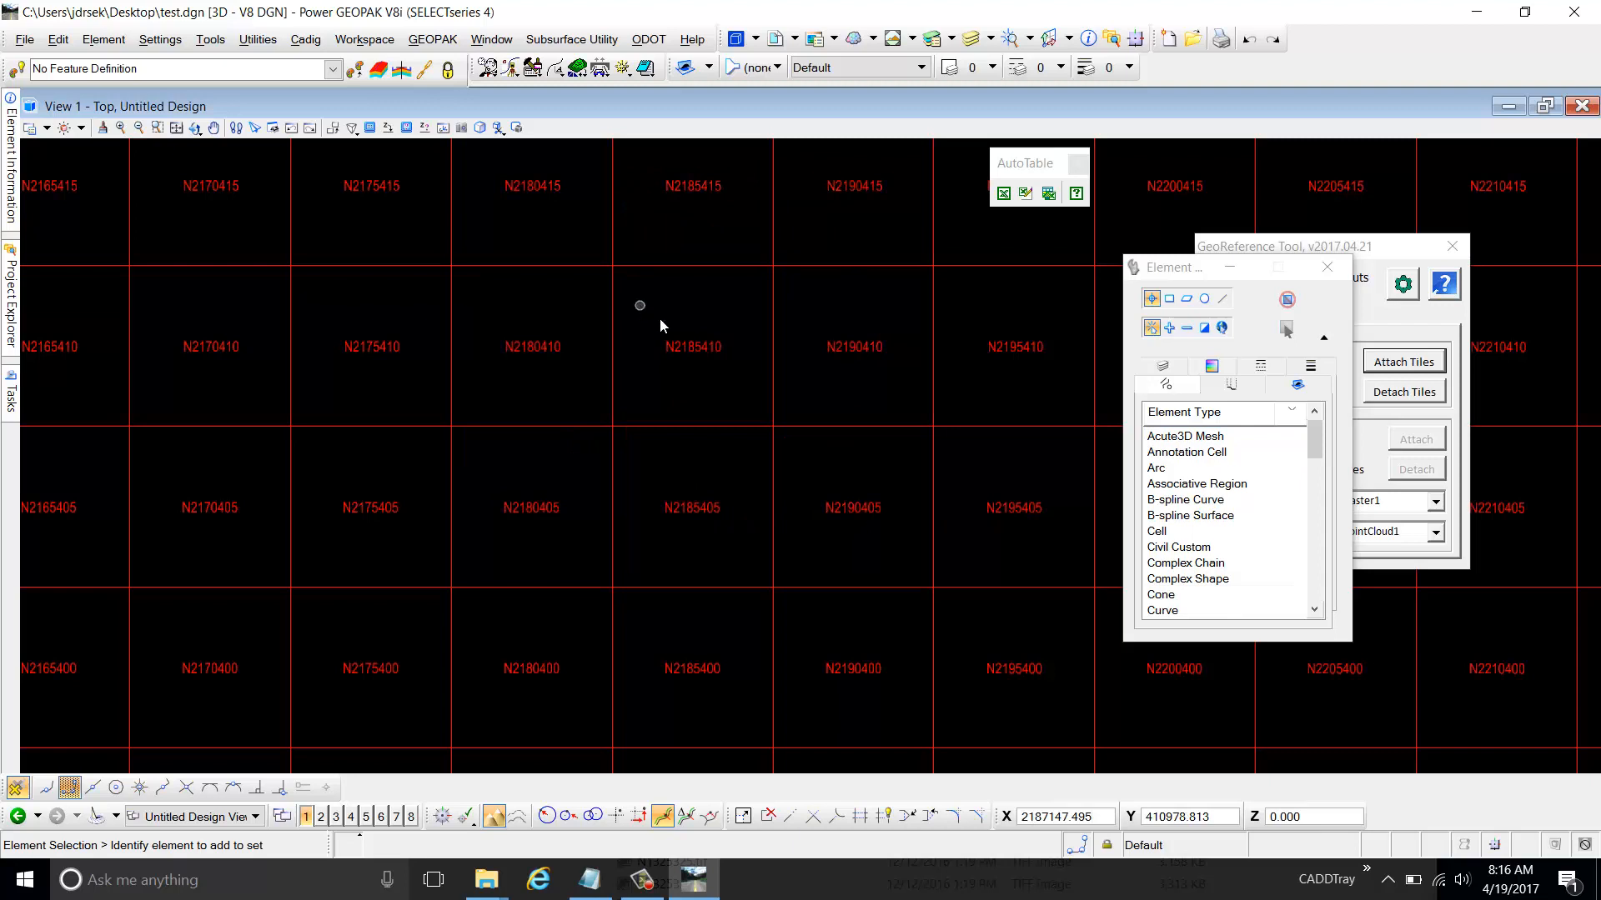
# Select only the tile names N2185410, N2190410, N2185405 and N2190405, and move the Element Selection window clear of the GeoReference Tool
pyautogui.moveTo(639, 306); pyautogui.dragTo(915, 557)
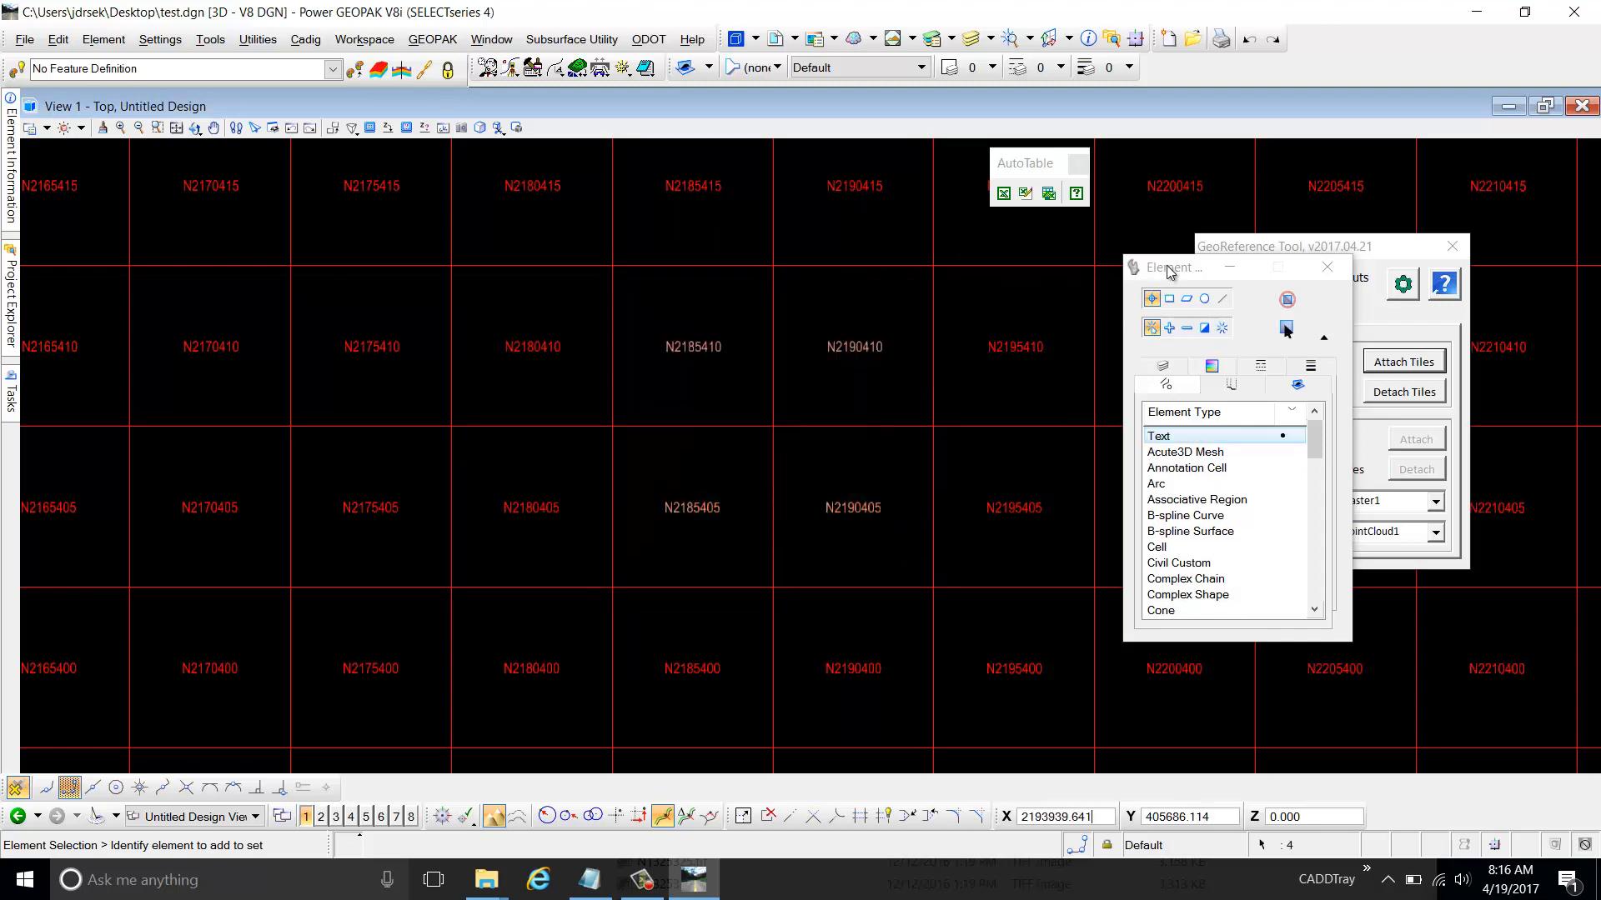
pyautogui.moveTo(1171, 269); pyautogui.dragTo(1249, 647)
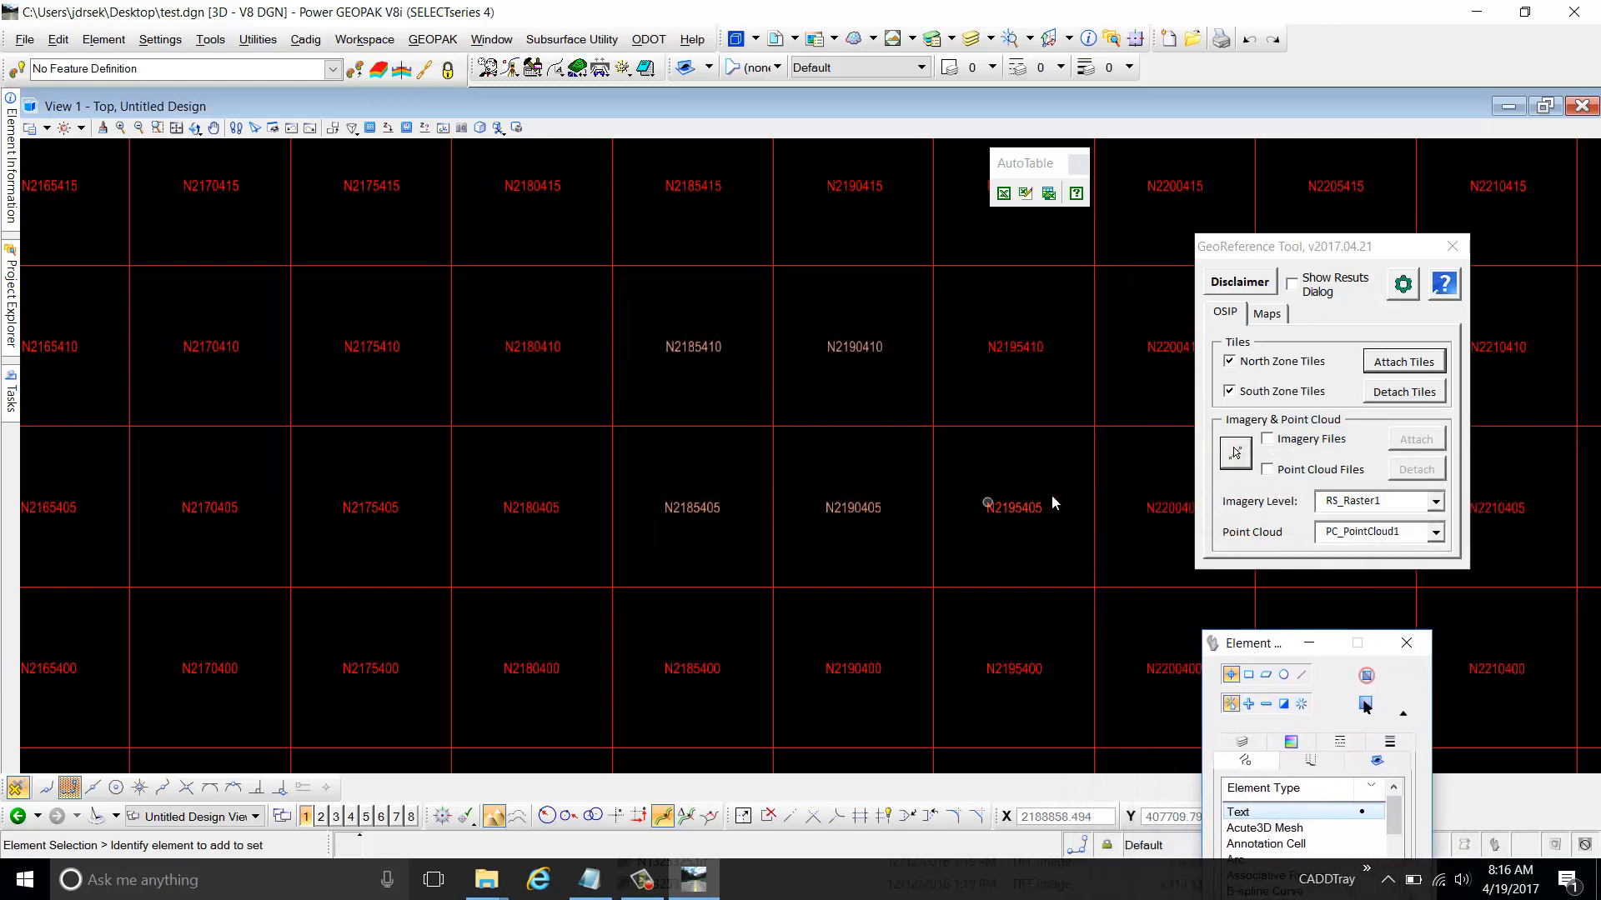
# Enable both imagery files and point cloud files for attachment, and shift the GeoReference Tool slightly aside
pyautogui.click(1268, 441)
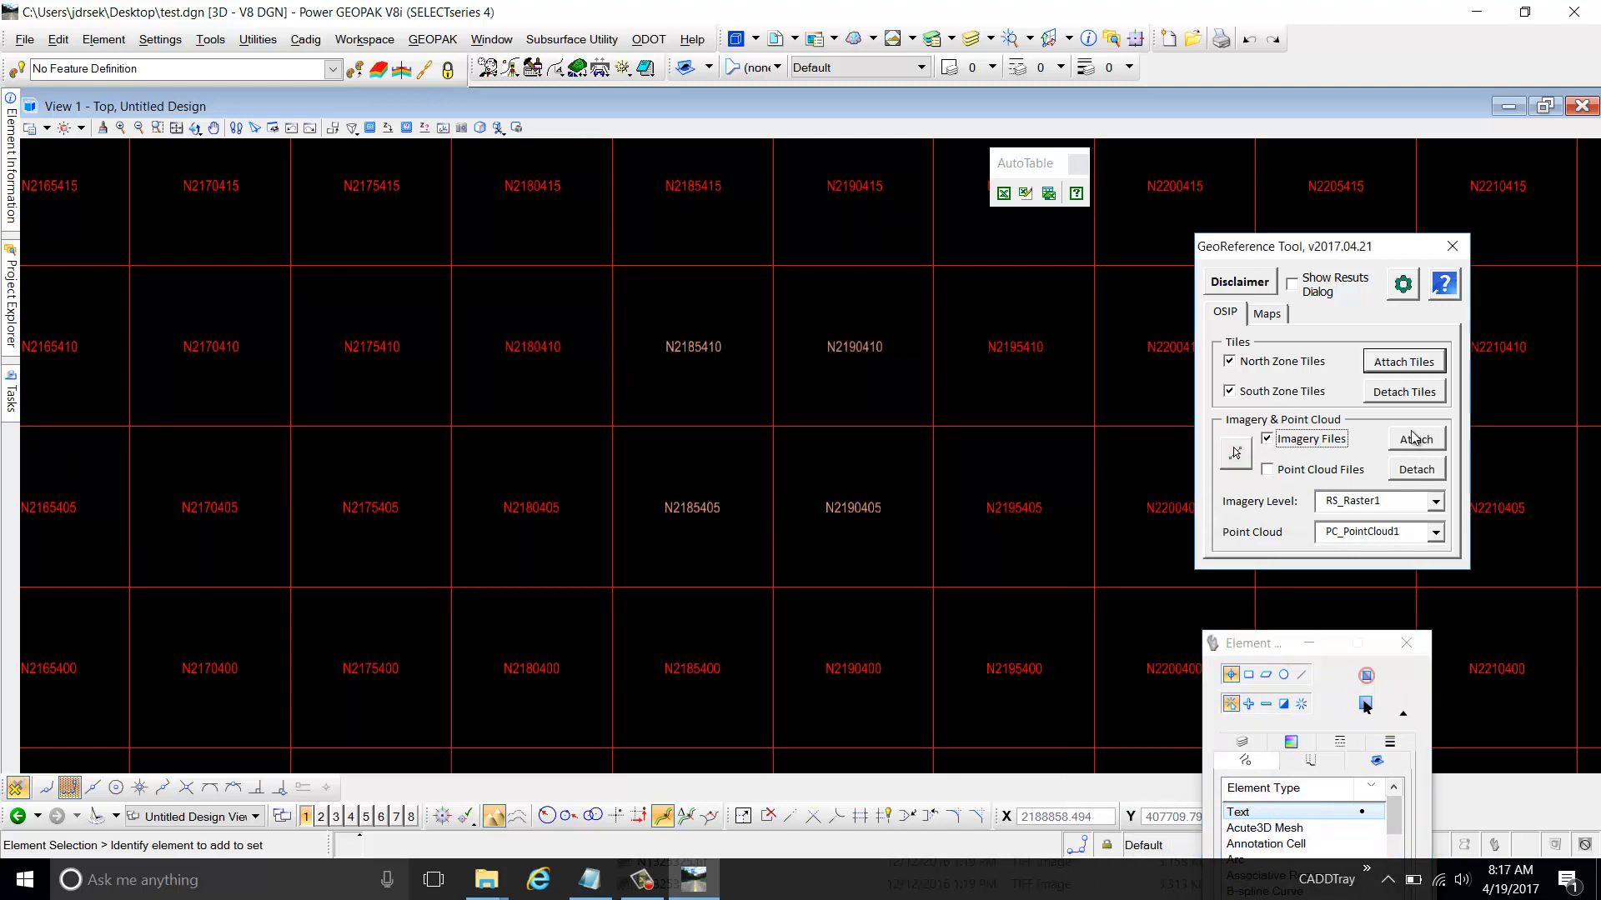
pyautogui.click(1271, 471)
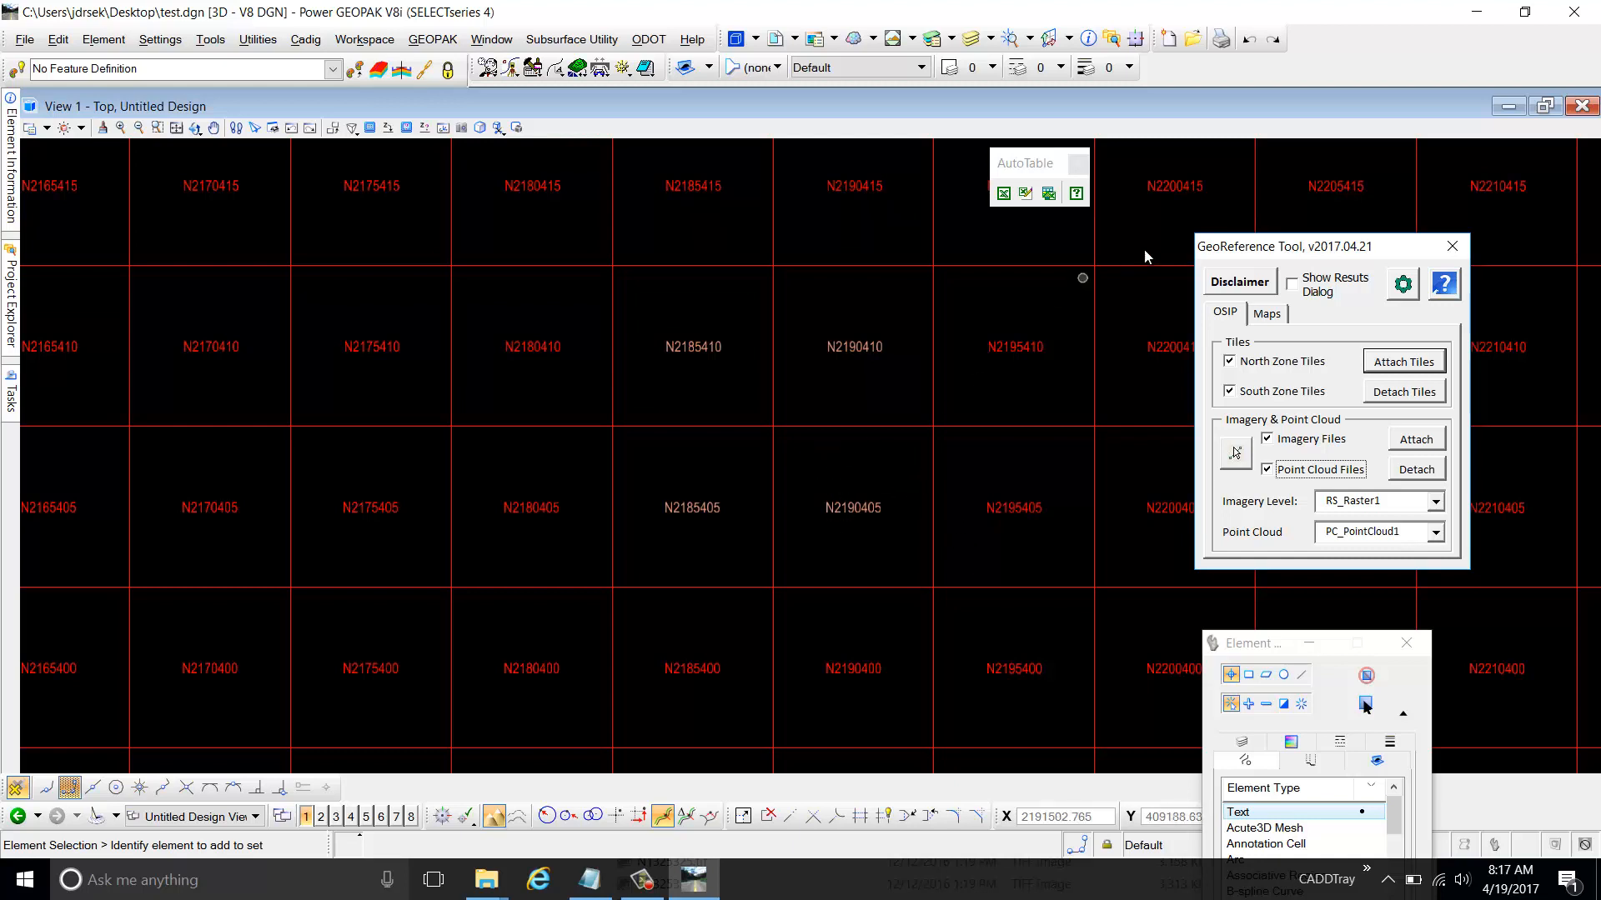
pyautogui.moveTo(1242, 247)
pyautogui.mouseDown()
pyautogui.moveTo(1239, 233)
pyautogui.moveTo(1250, 247)
pyautogui.mouseUp()
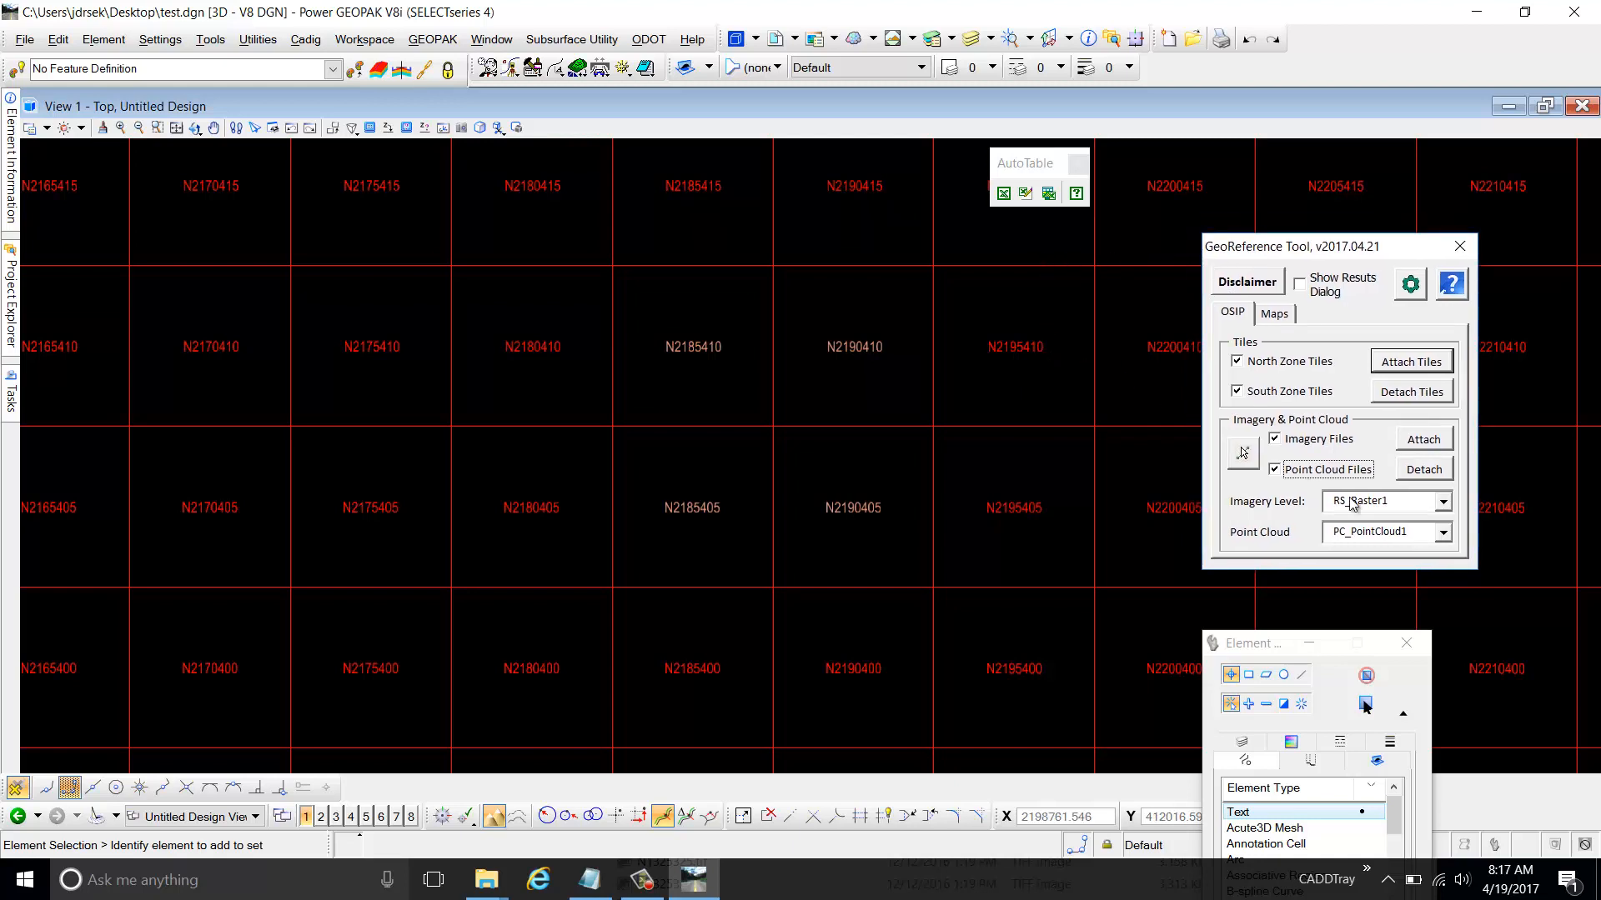
# Examine the levels available for the imagery and for the point cloud files
pyautogui.click(1443, 501)
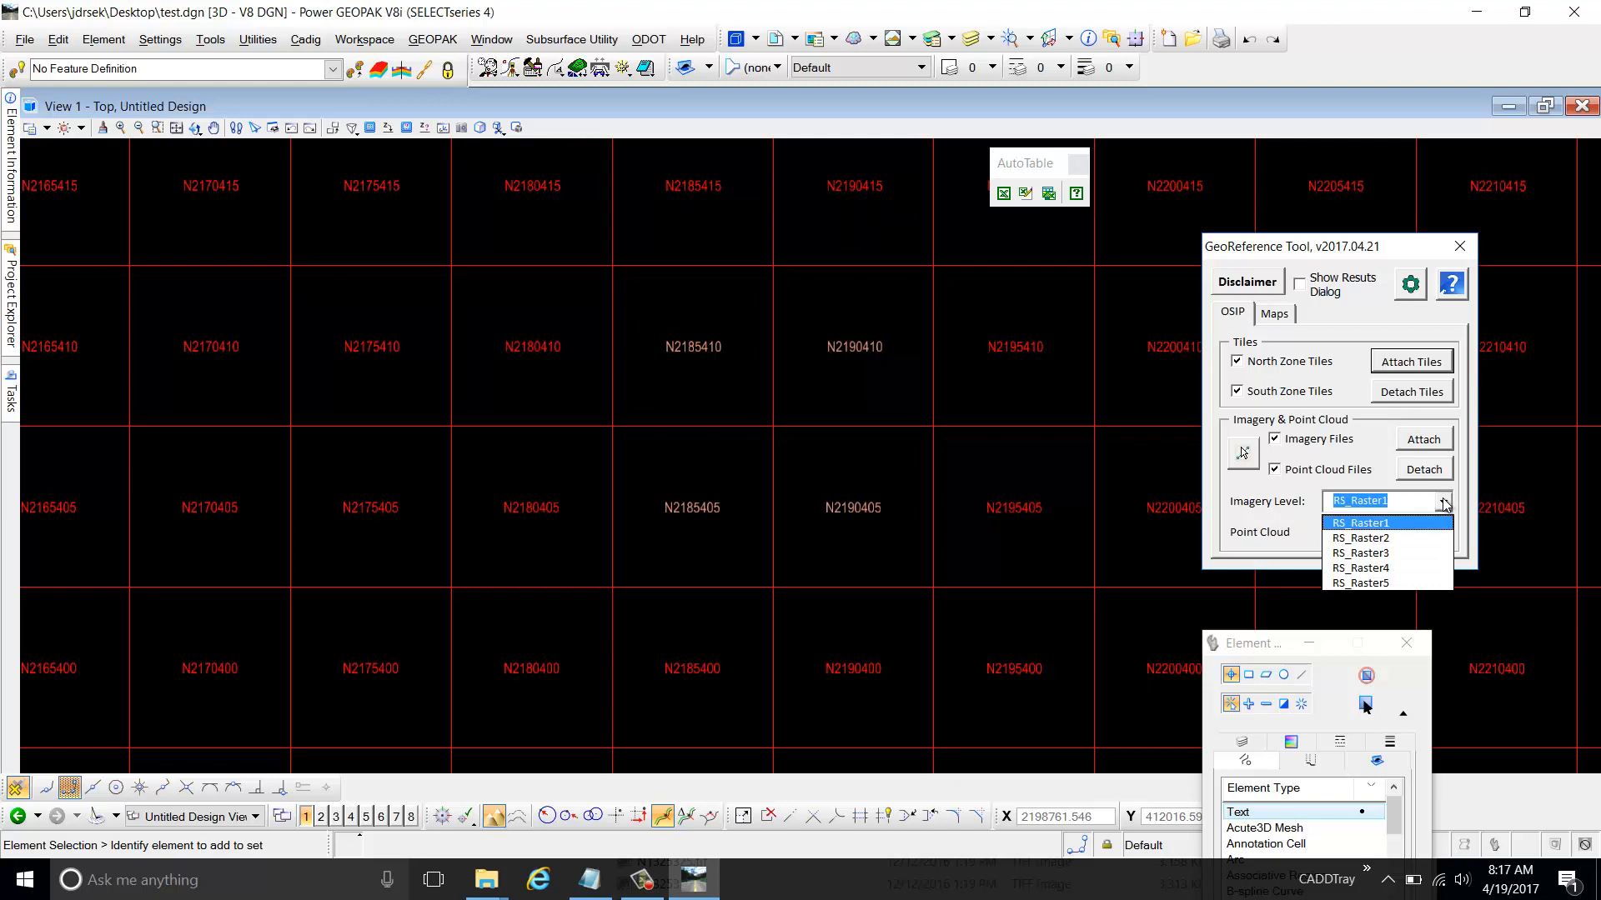
pyautogui.click(1444, 503)
pyautogui.click(1444, 534)
pyautogui.click(1445, 534)
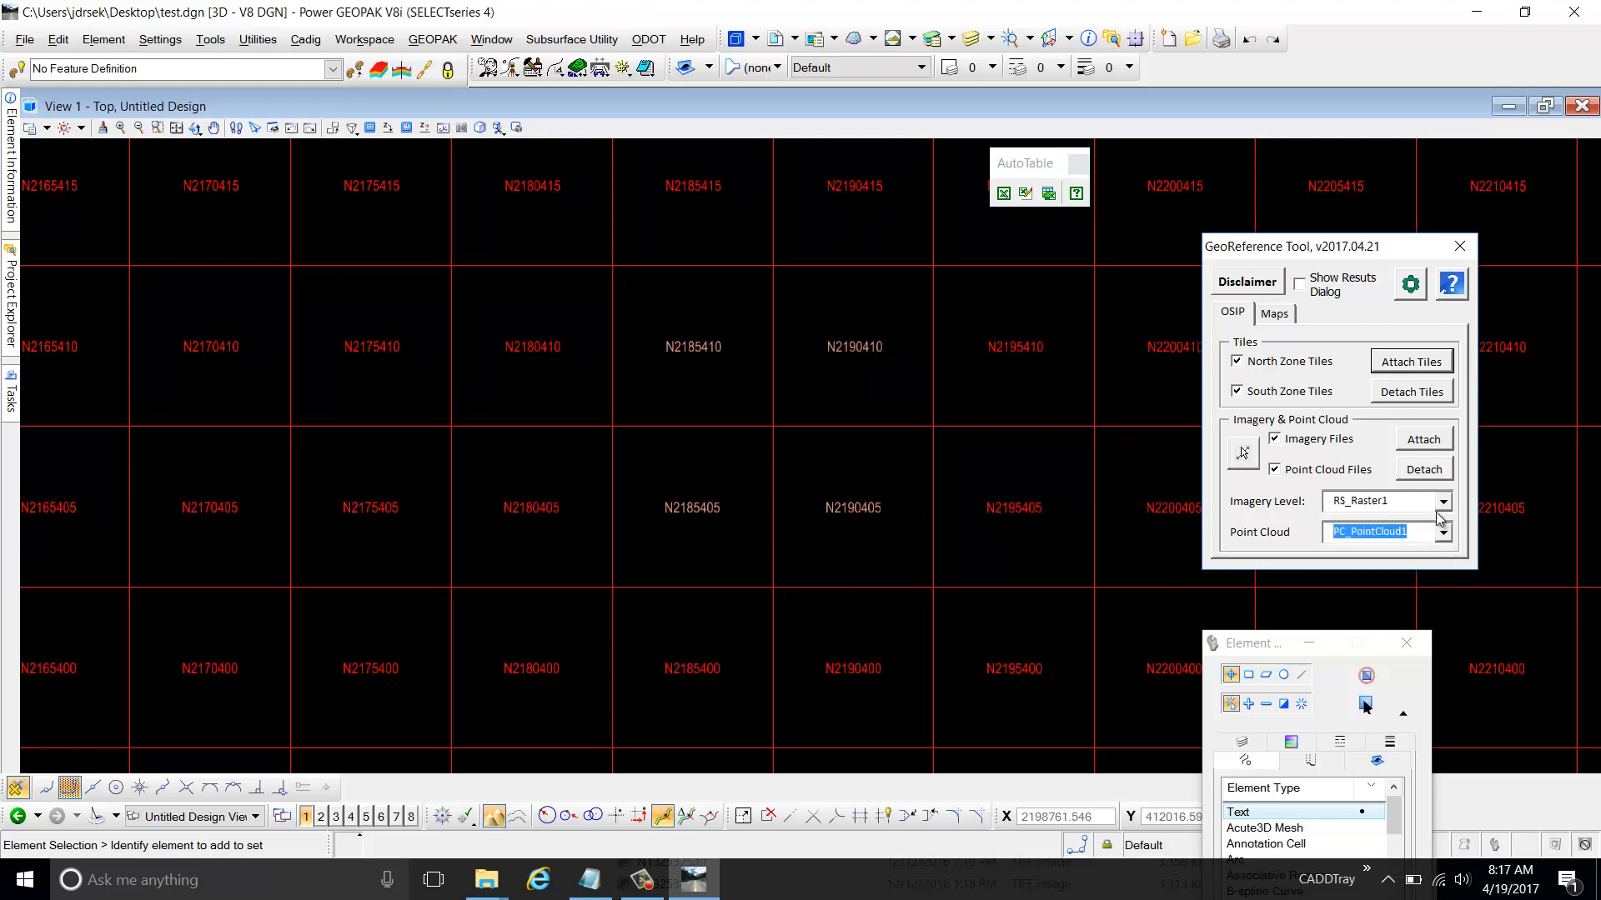
pyautogui.click(1440, 502)
pyautogui.click(1441, 503)
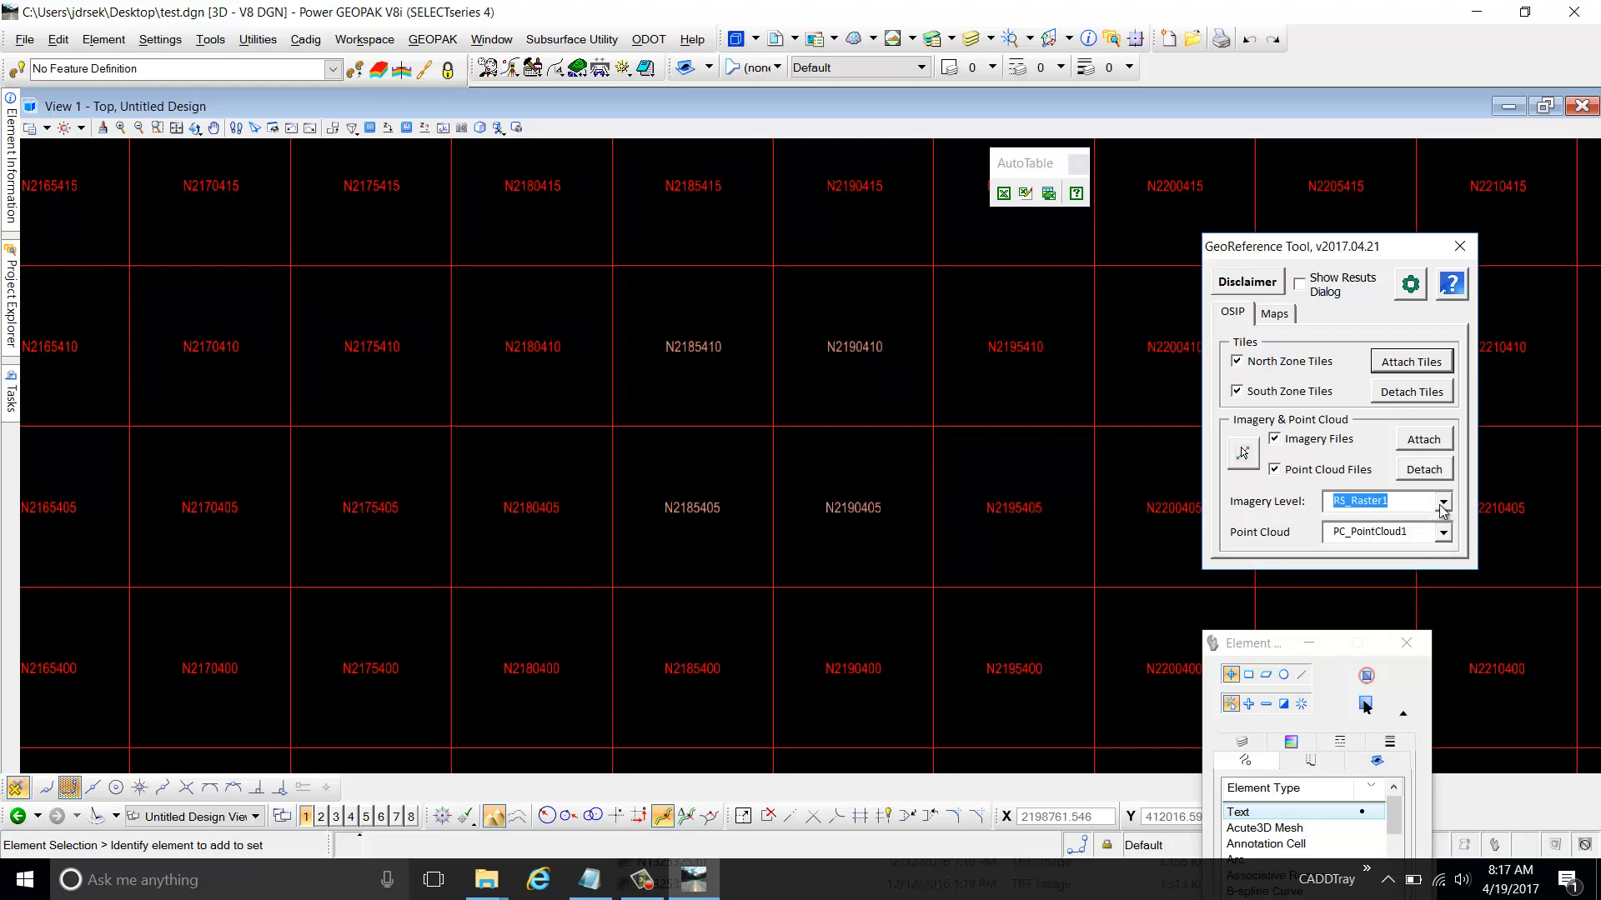
pyautogui.click(1445, 534)
pyautogui.click(1445, 536)
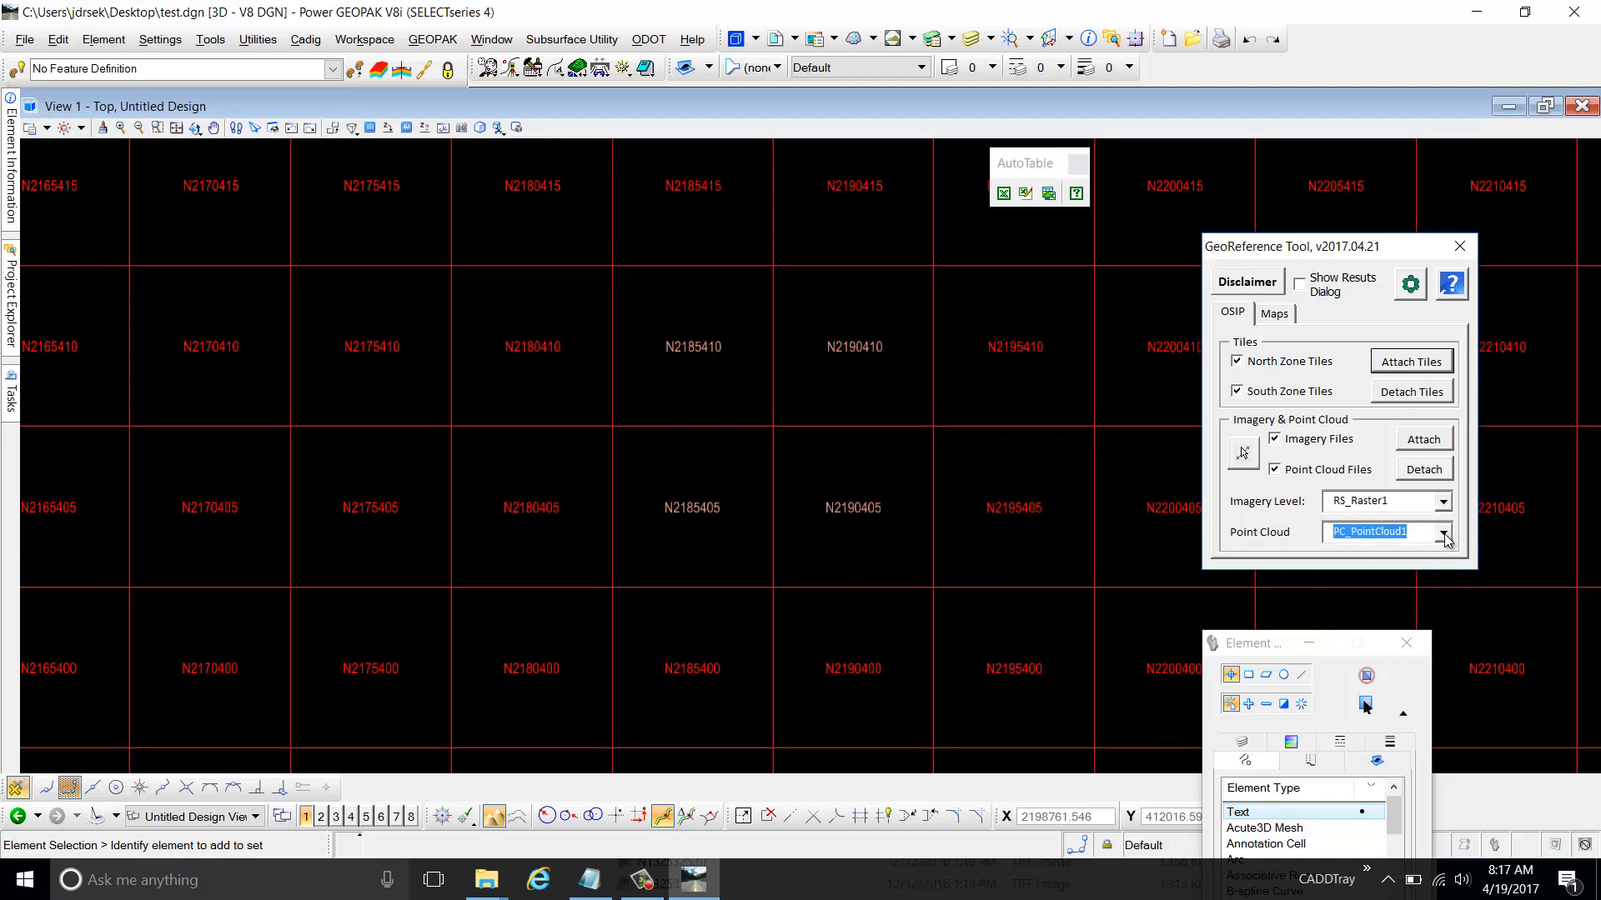
pyautogui.click(1445, 535)
pyautogui.click(1443, 536)
# Examine the primary and secondary directories for imagery and point clouds in the OSIP Reference Settings, and close them
pyautogui.click(1408, 286)
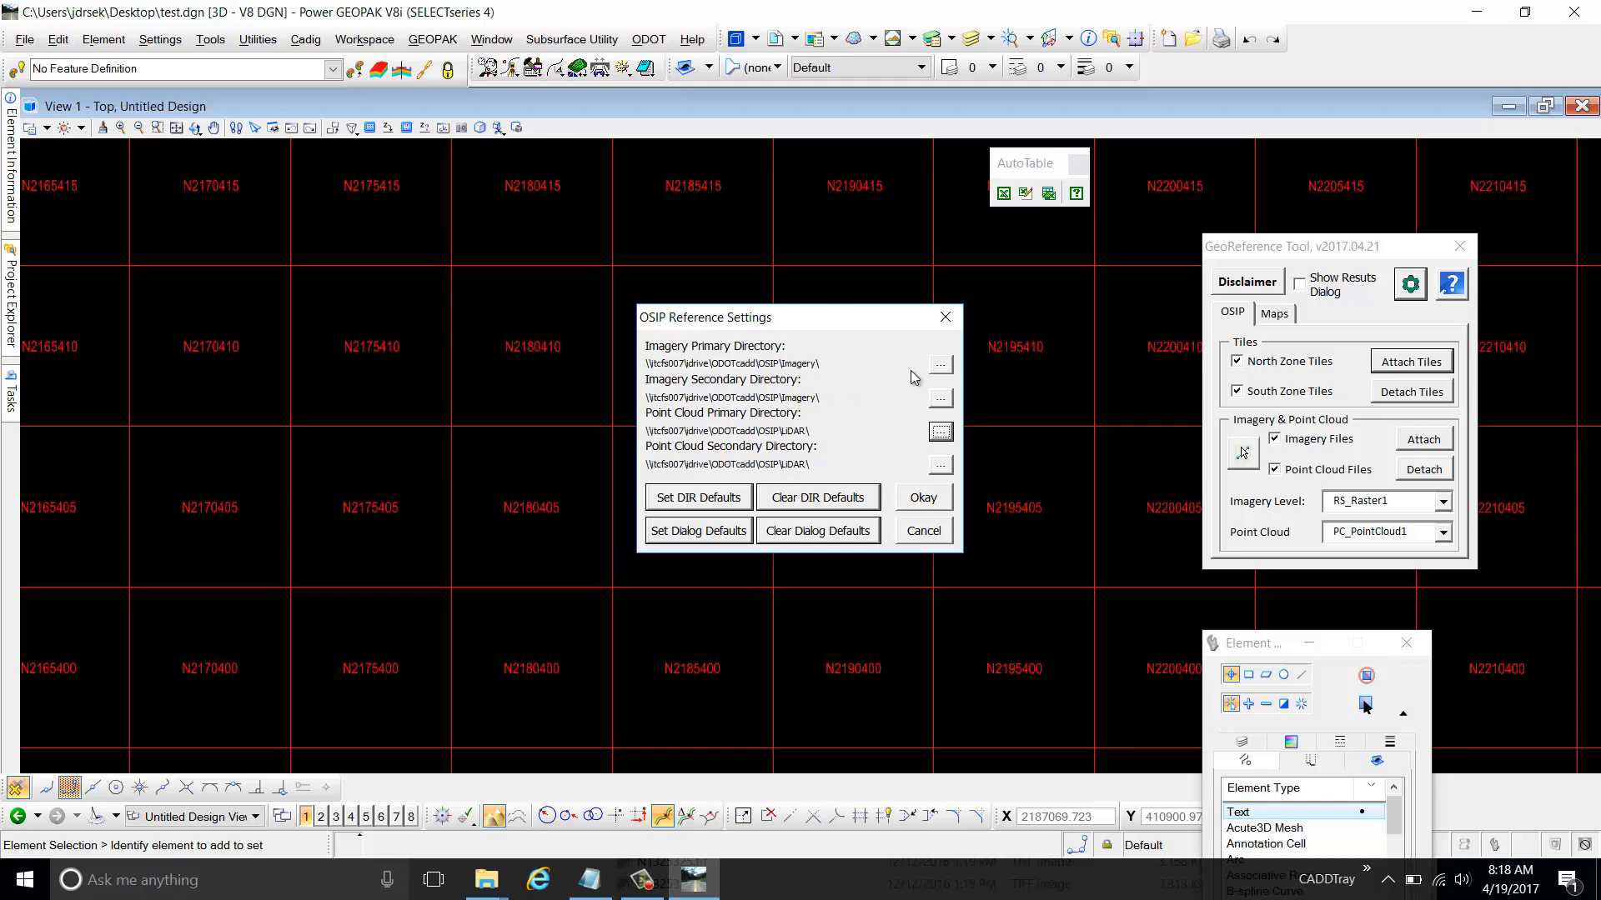
pyautogui.click(946, 317)
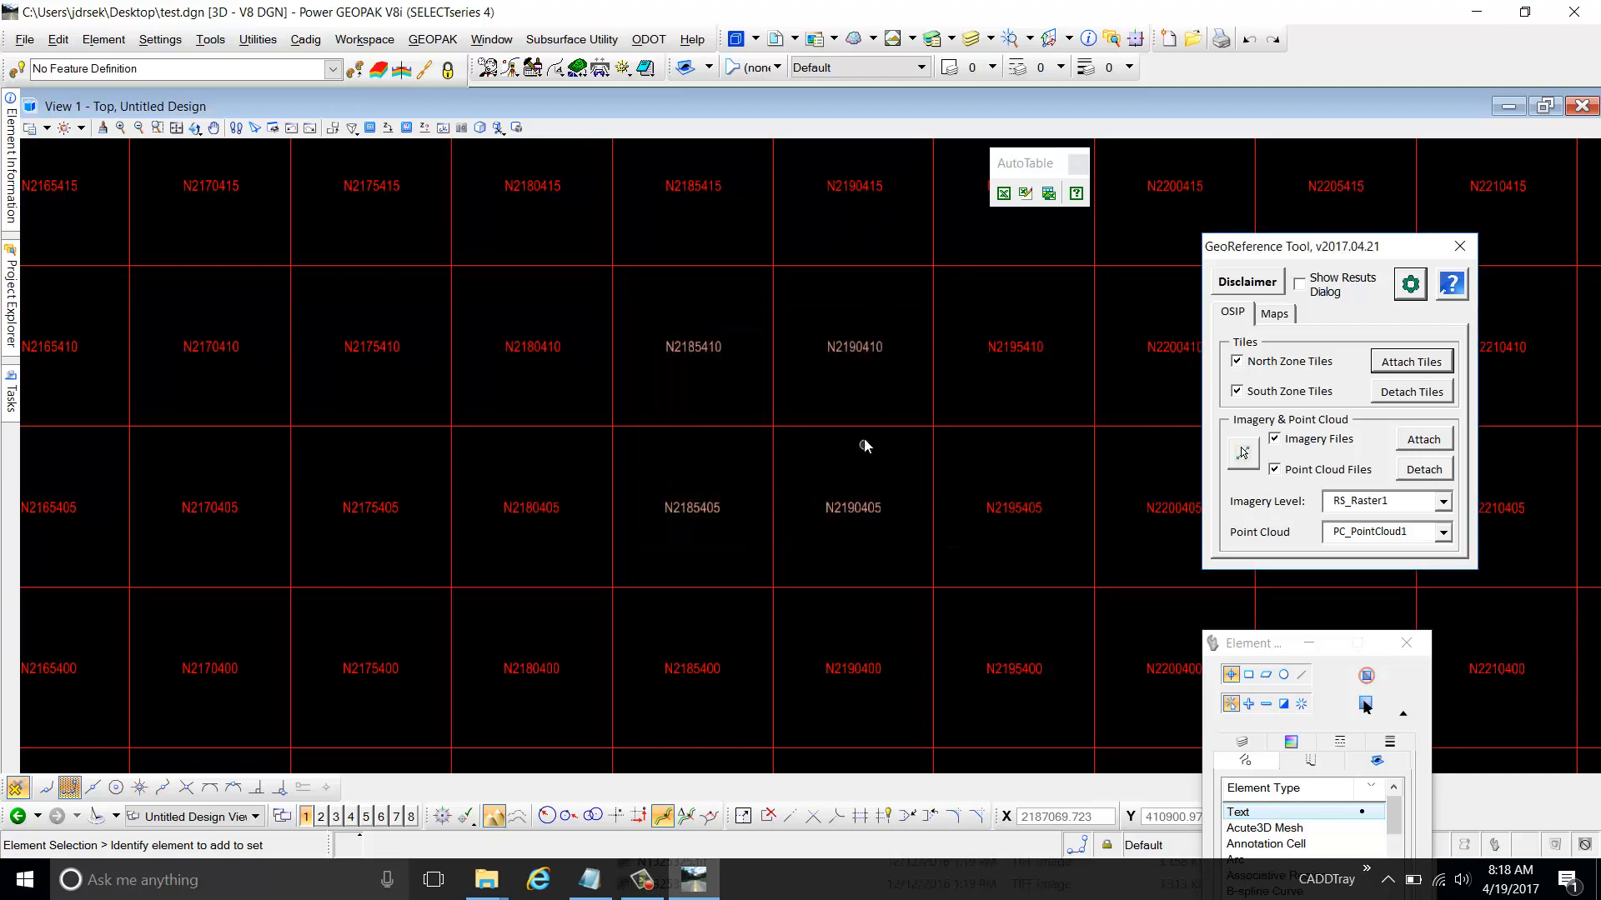
pyautogui.click(1412, 286)
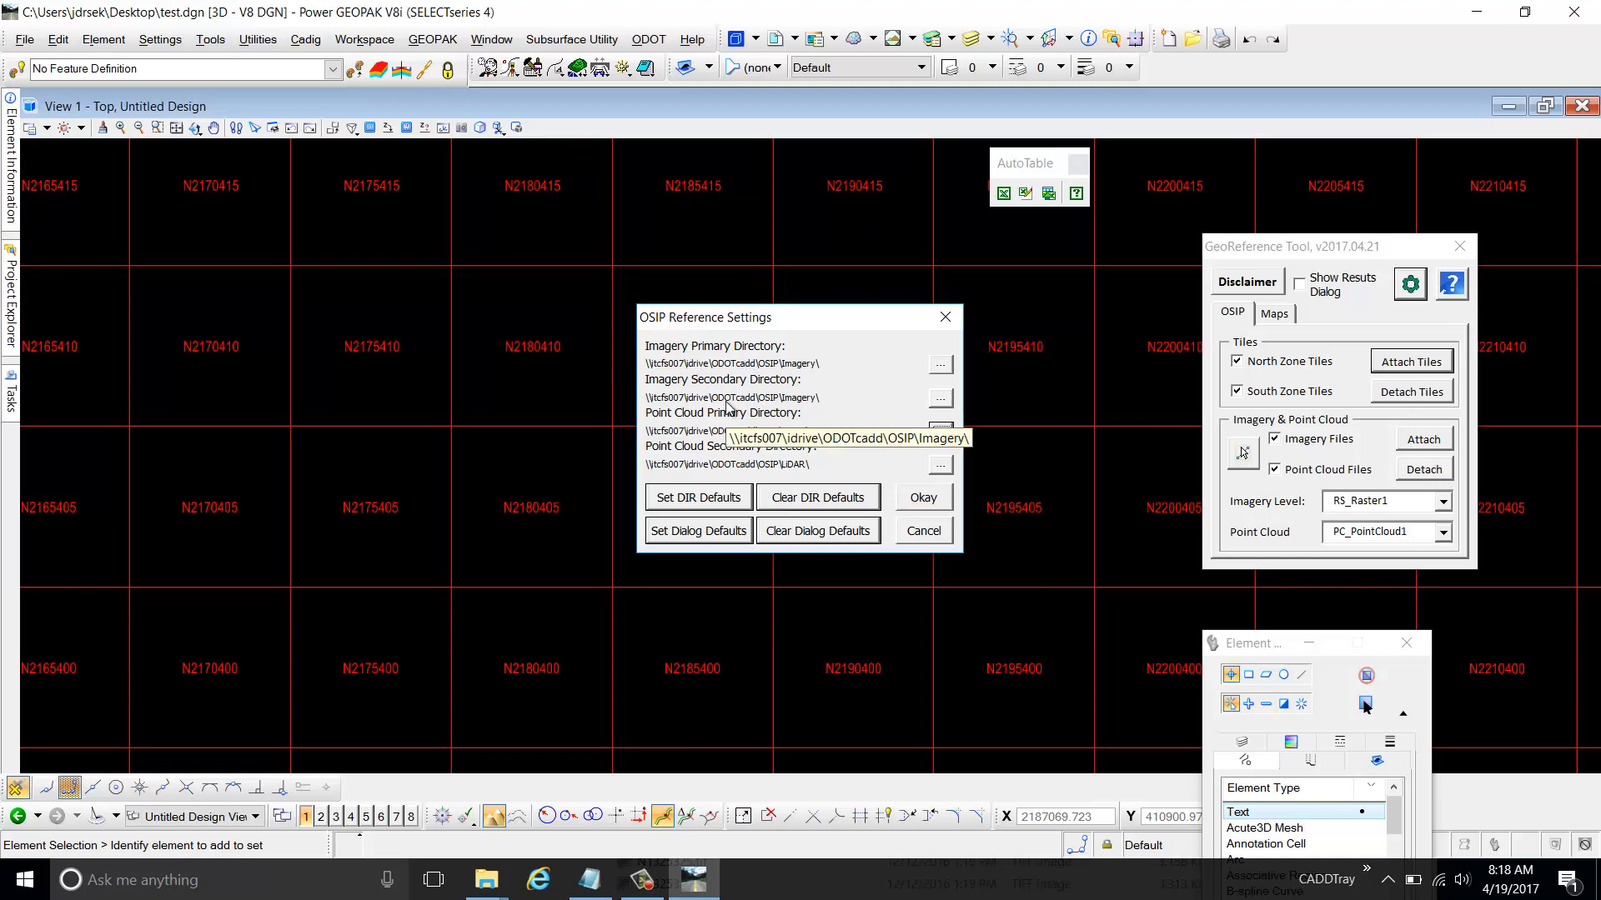
pyautogui.click(945, 317)
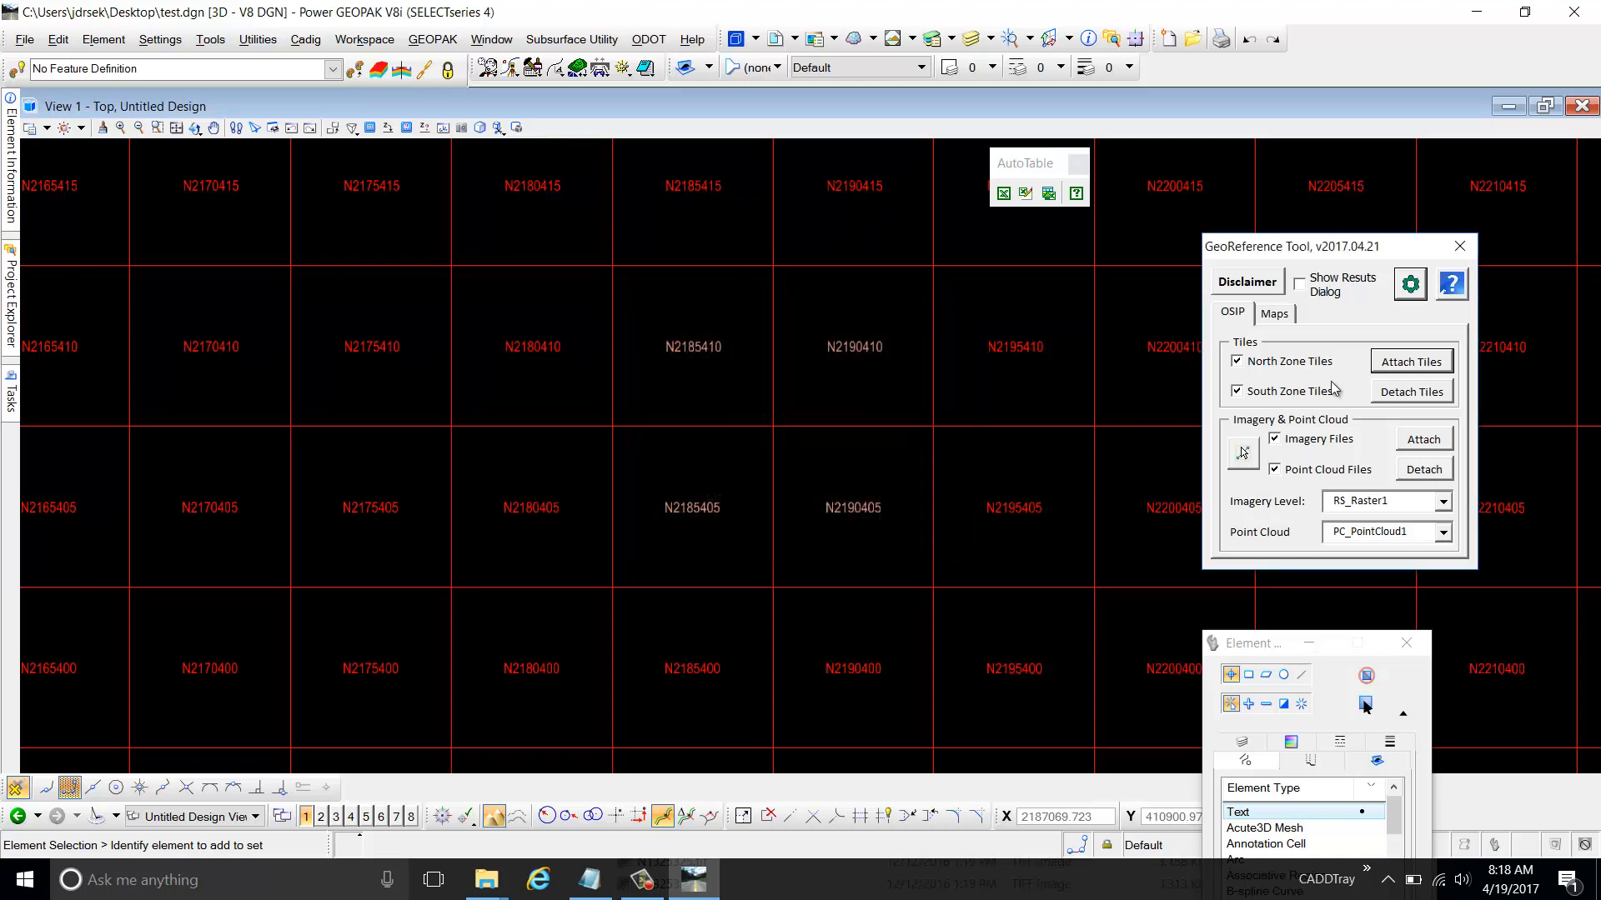
# Run the tile attachment again without the results dialog, and look up the attached rasters in Raster Manager
pyautogui.click(1420, 363)
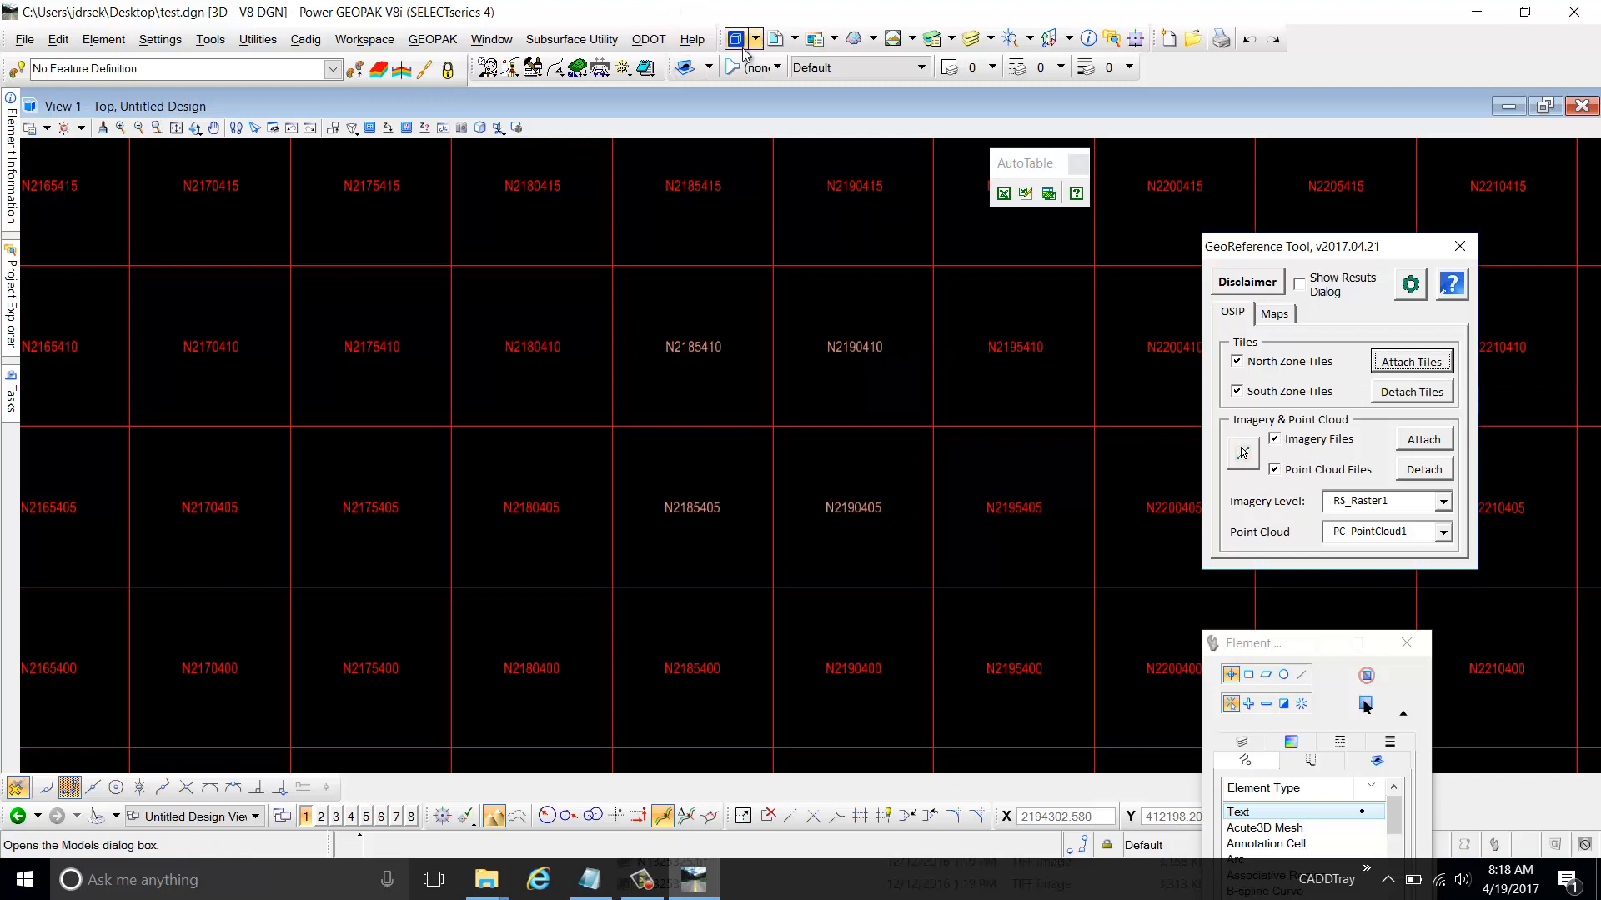
pyautogui.click(819, 41)
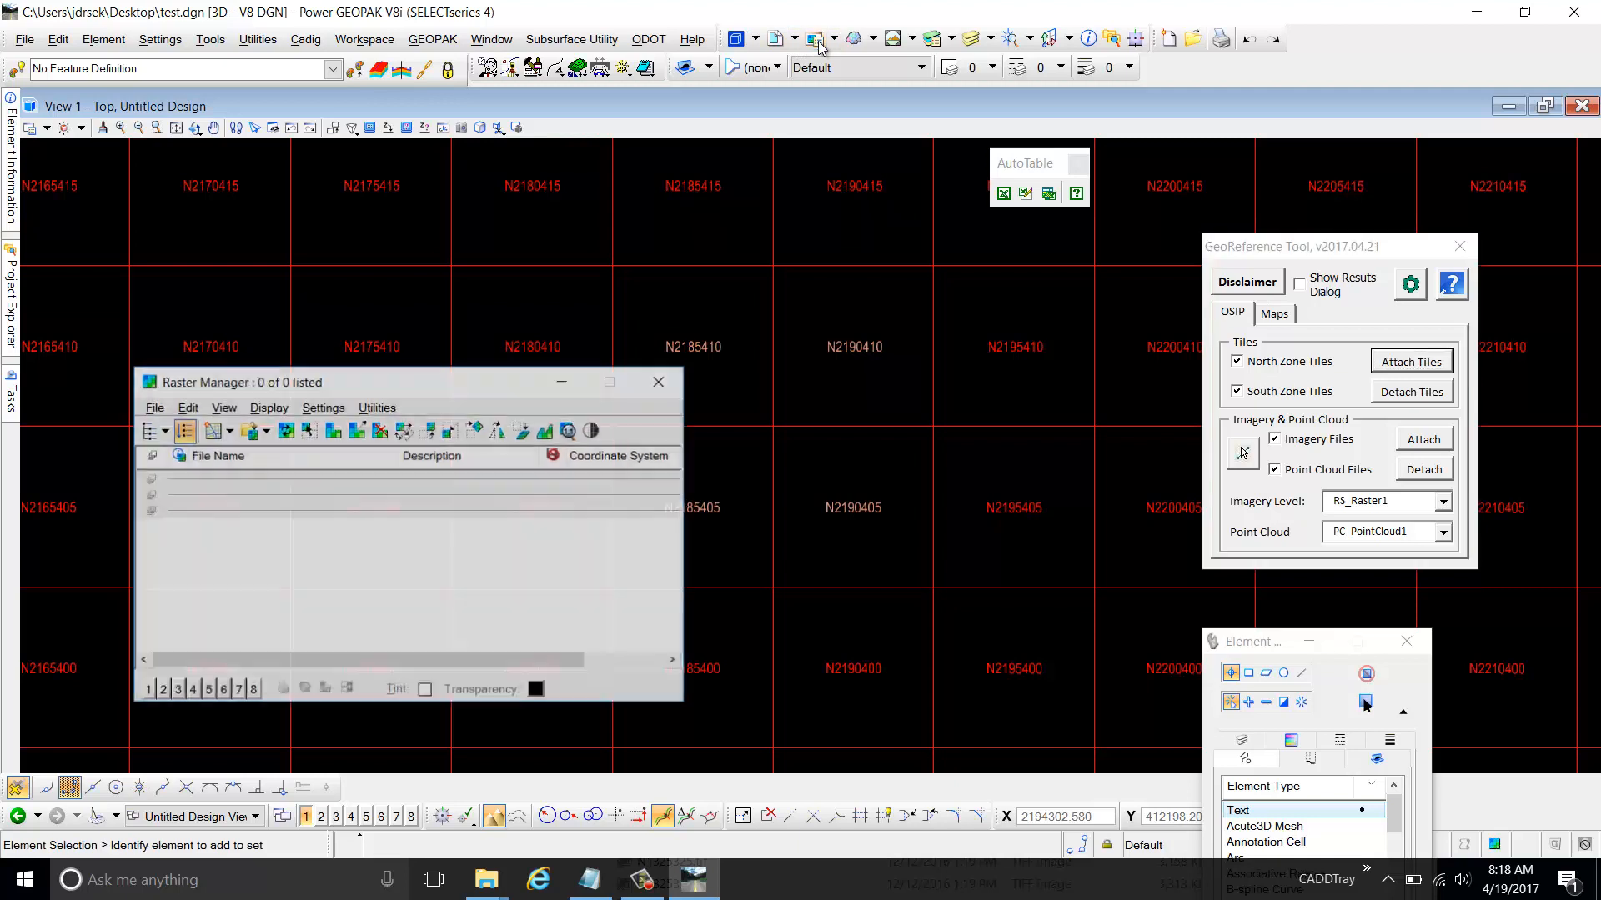
pyautogui.click(1368, 269)
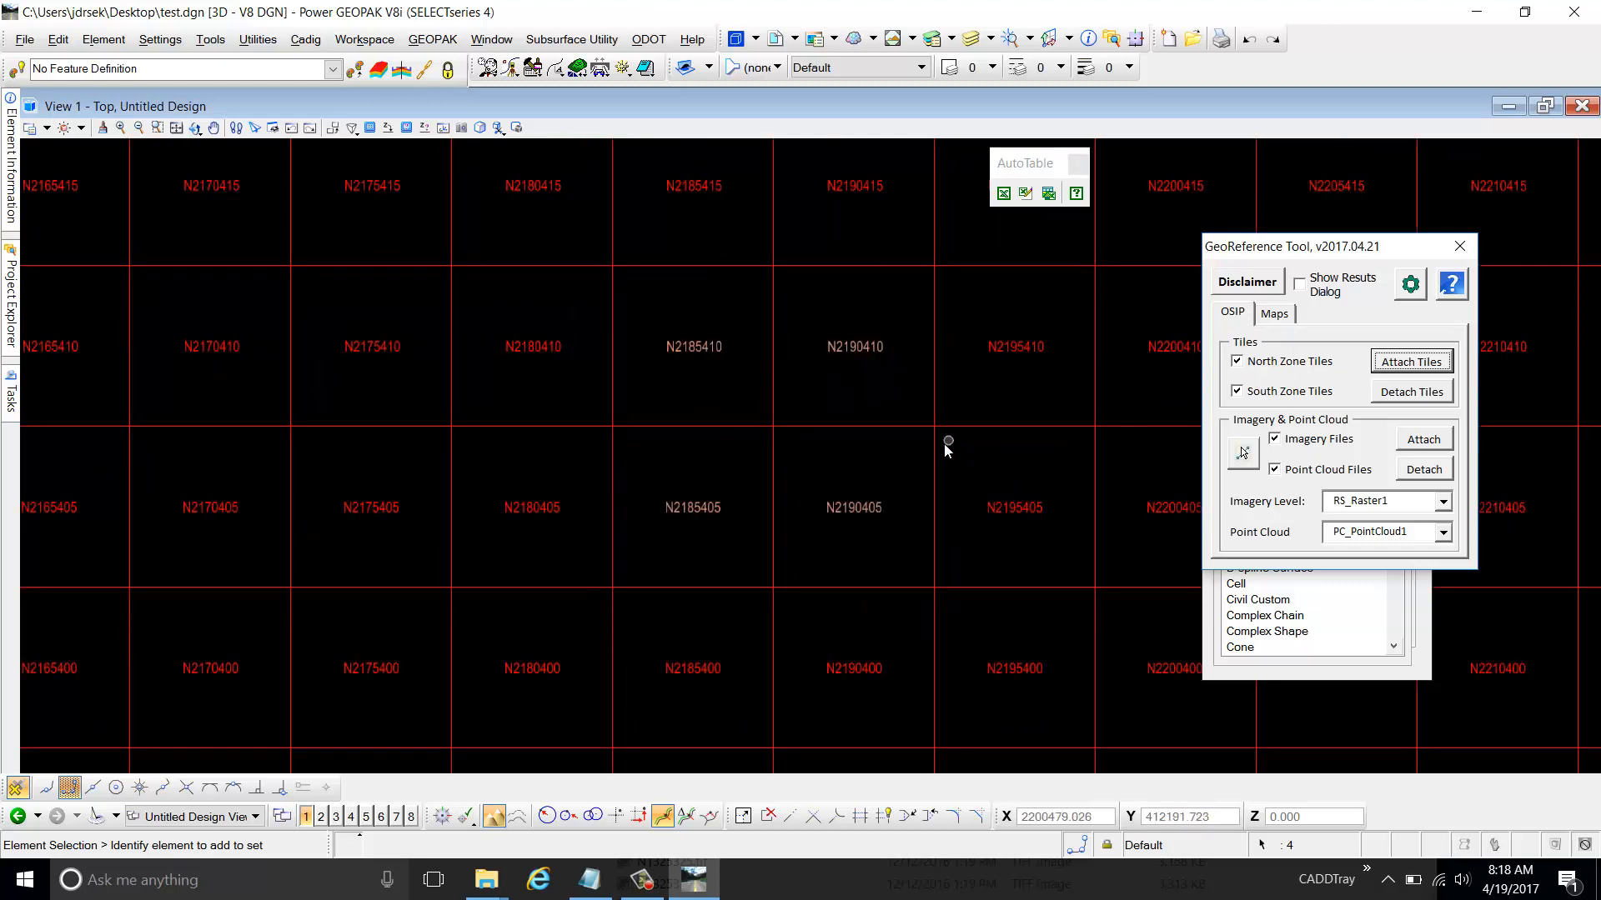
# Turn on the results dialog, and rerun the north and south zone tile attachment twice to read the process summary
pyautogui.click(1310, 293)
pyautogui.click(1409, 362)
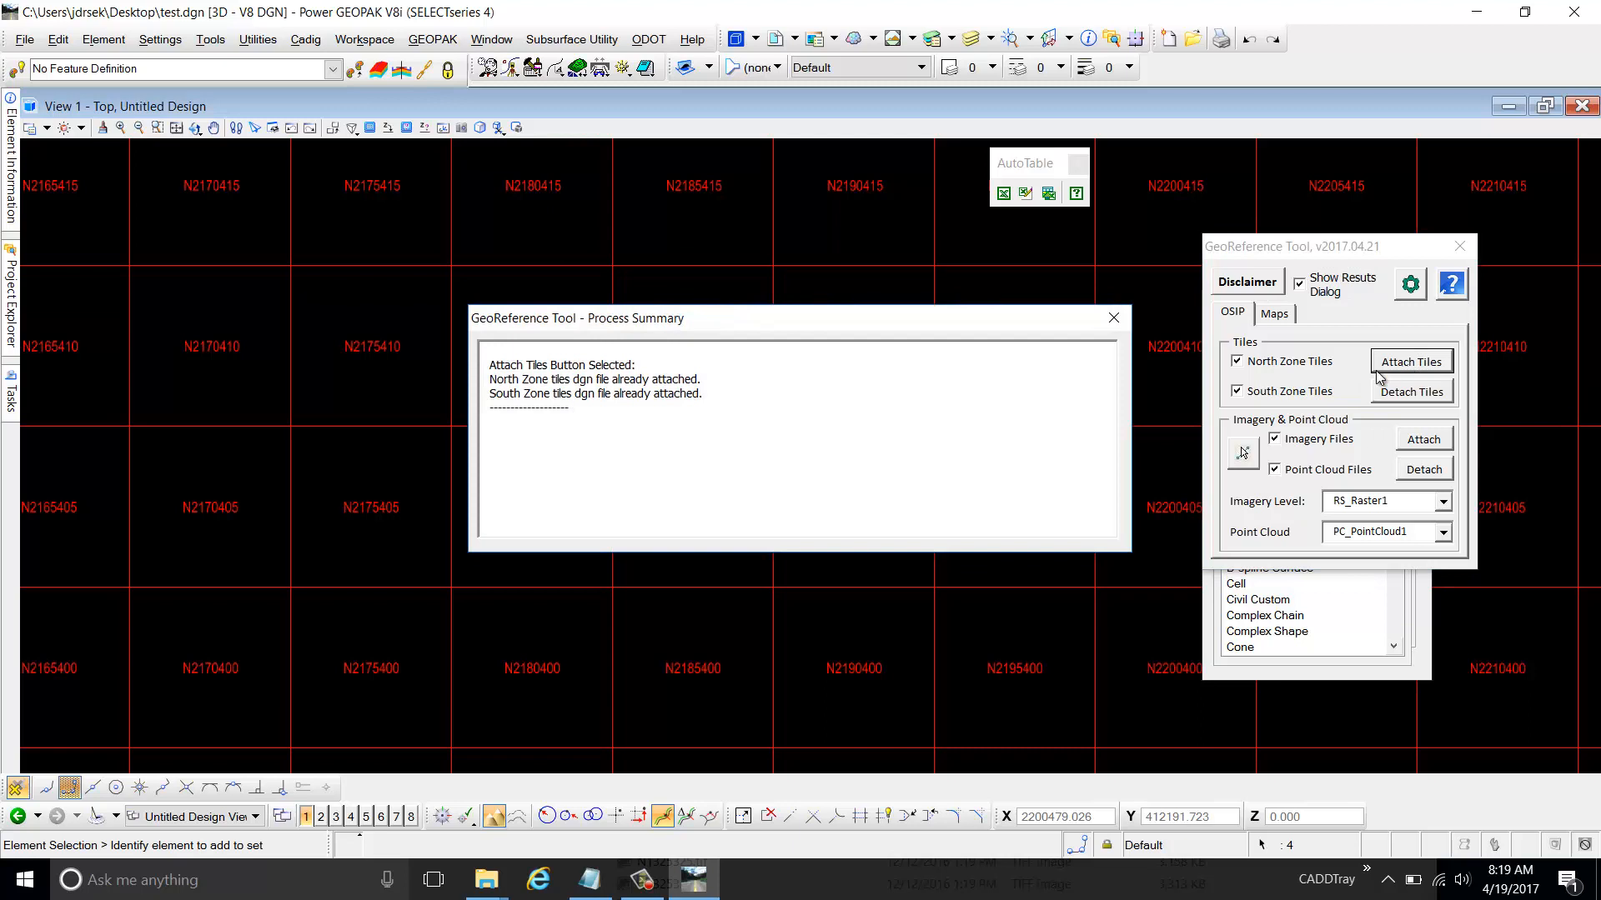
pyautogui.click(1114, 317)
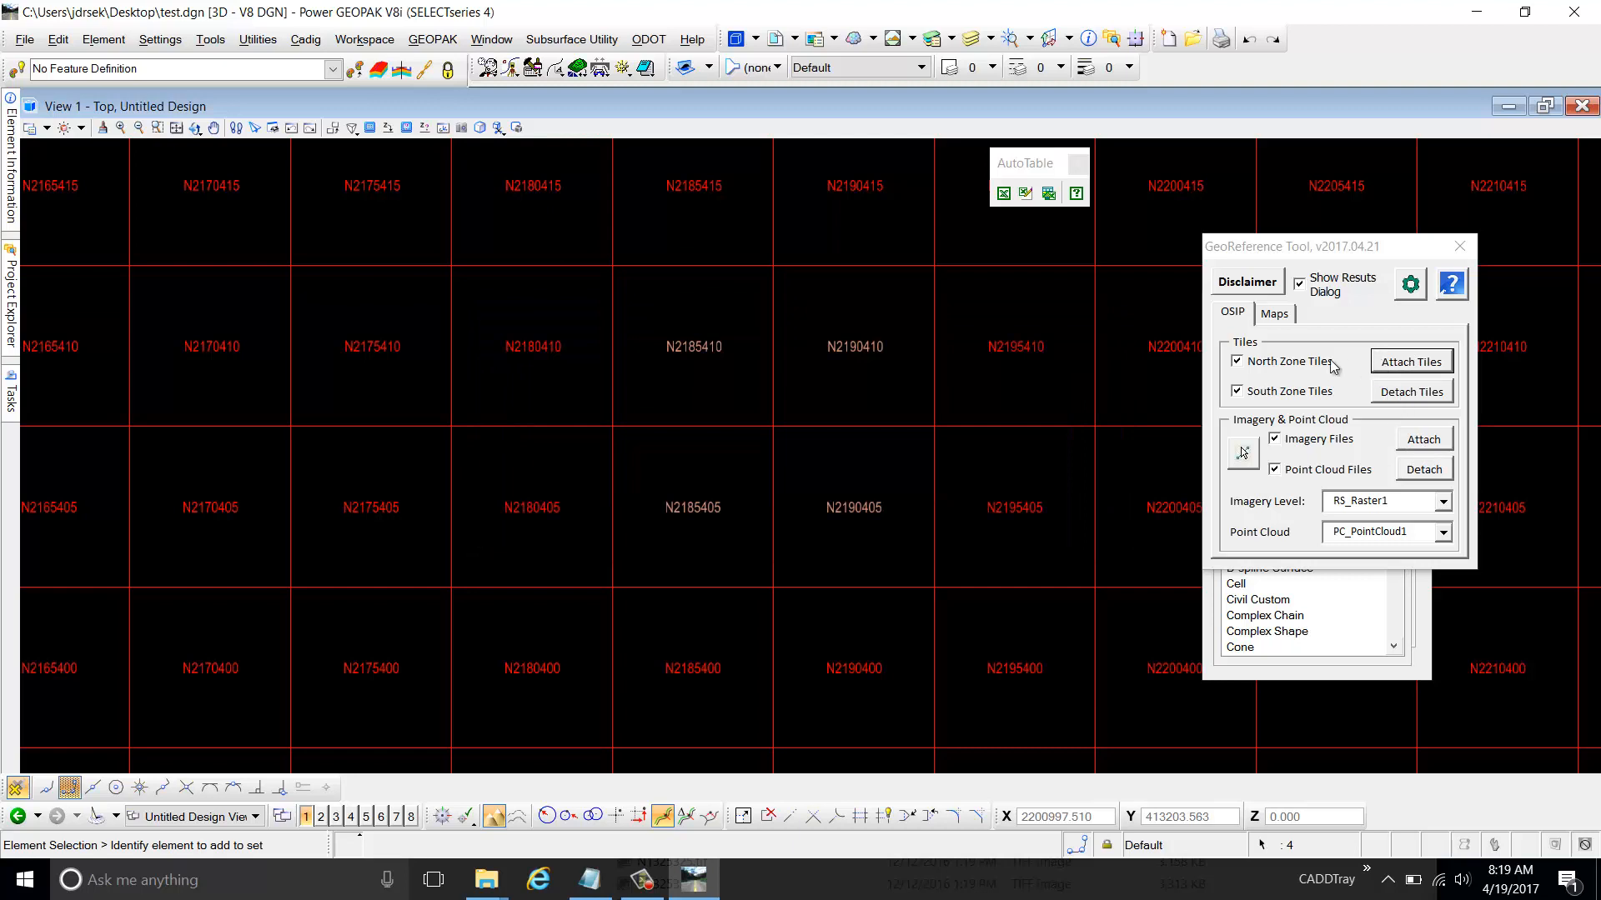
pyautogui.click(1396, 367)
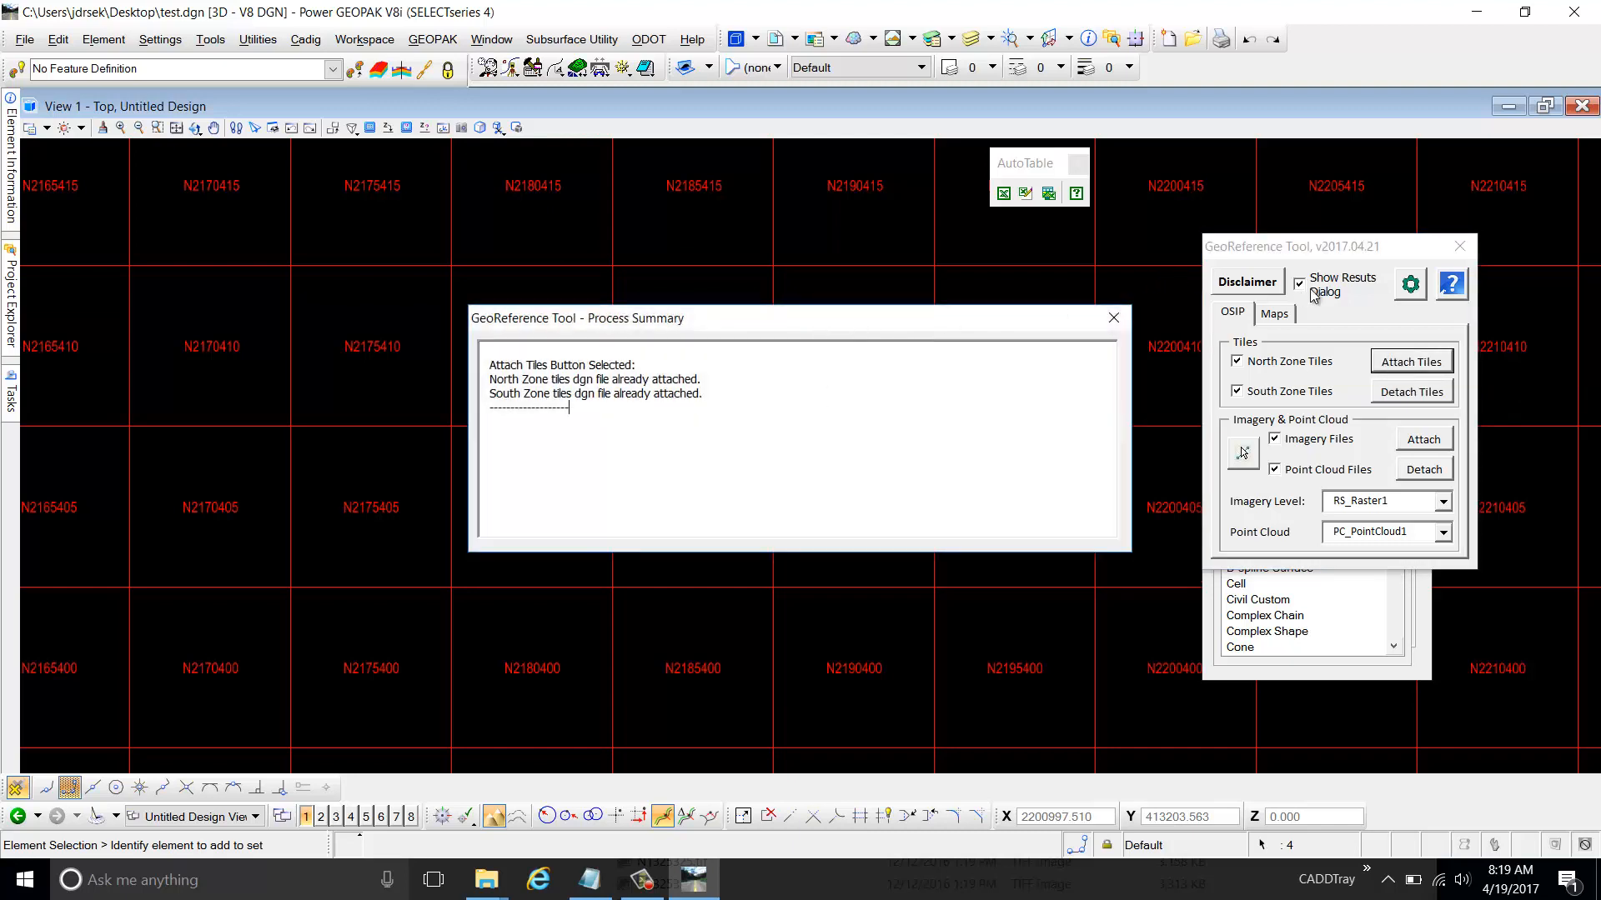
pyautogui.click(1116, 319)
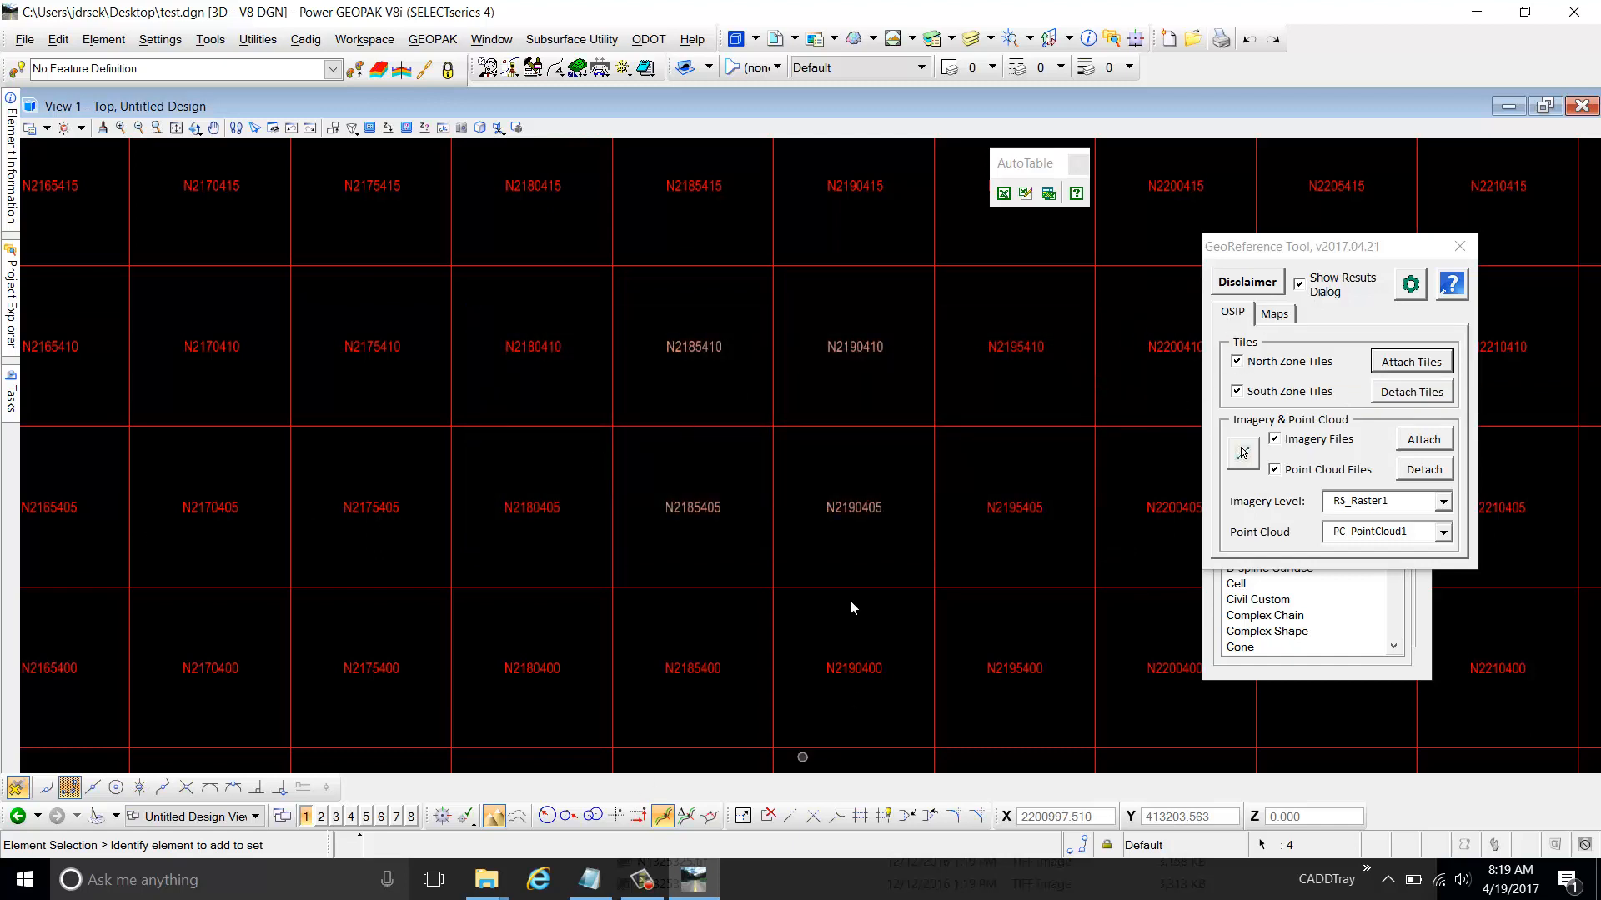
# Attach the four selected tiles' imagery on RS_Raster1 and point clouds on PC_PointCloud1, review the process summary and move it clear of the tiles
pyautogui.click(1413, 442)
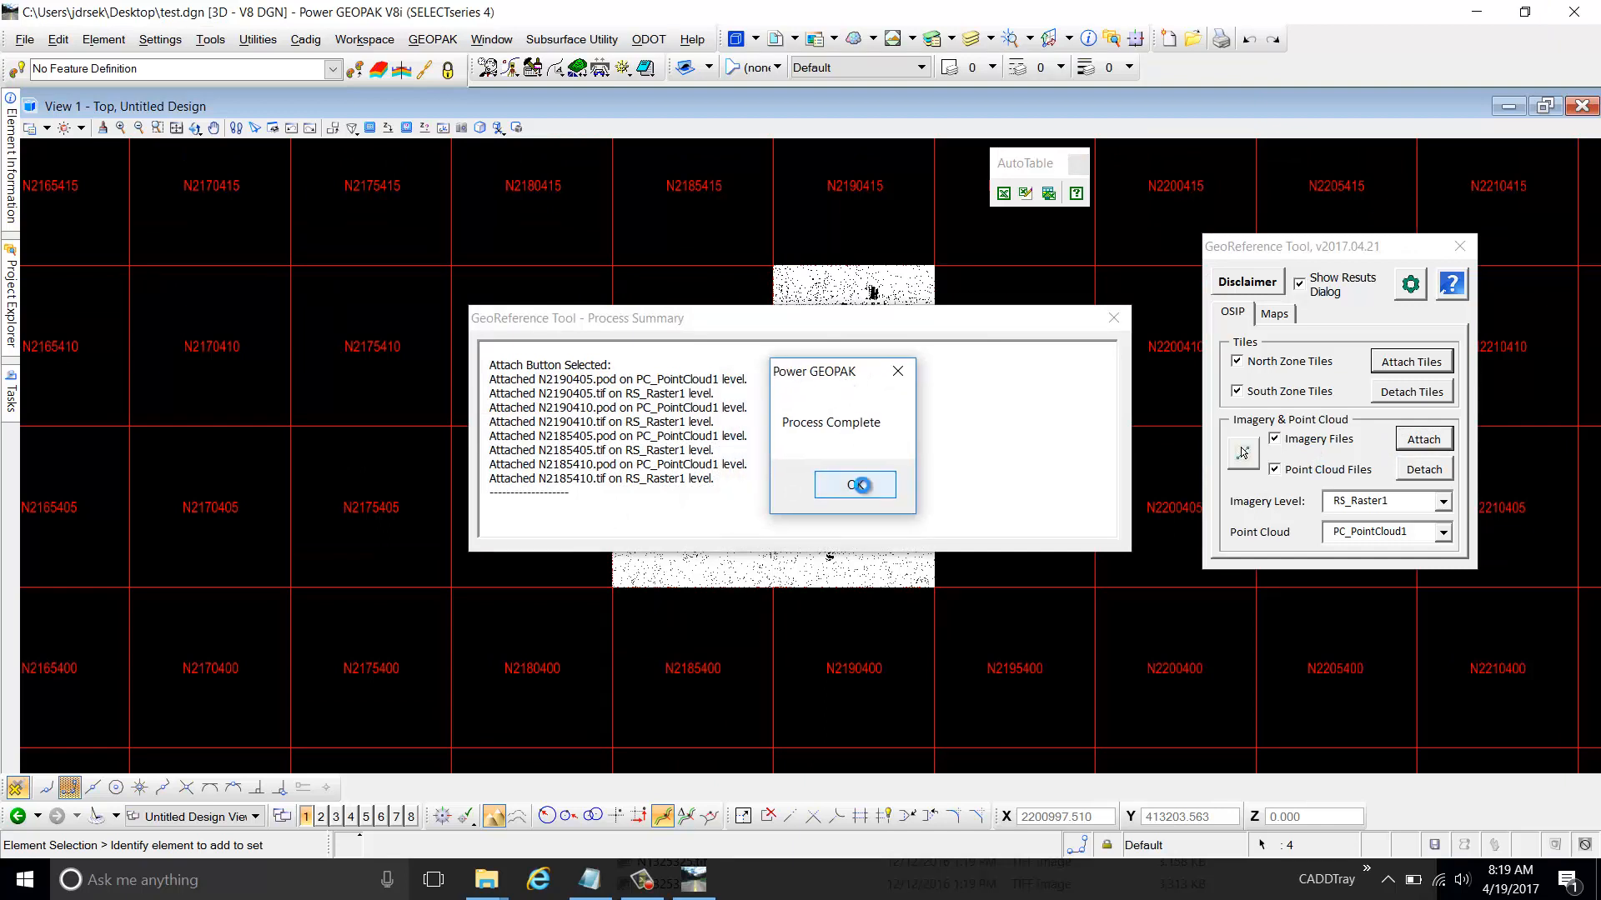
pyautogui.click(819, 505)
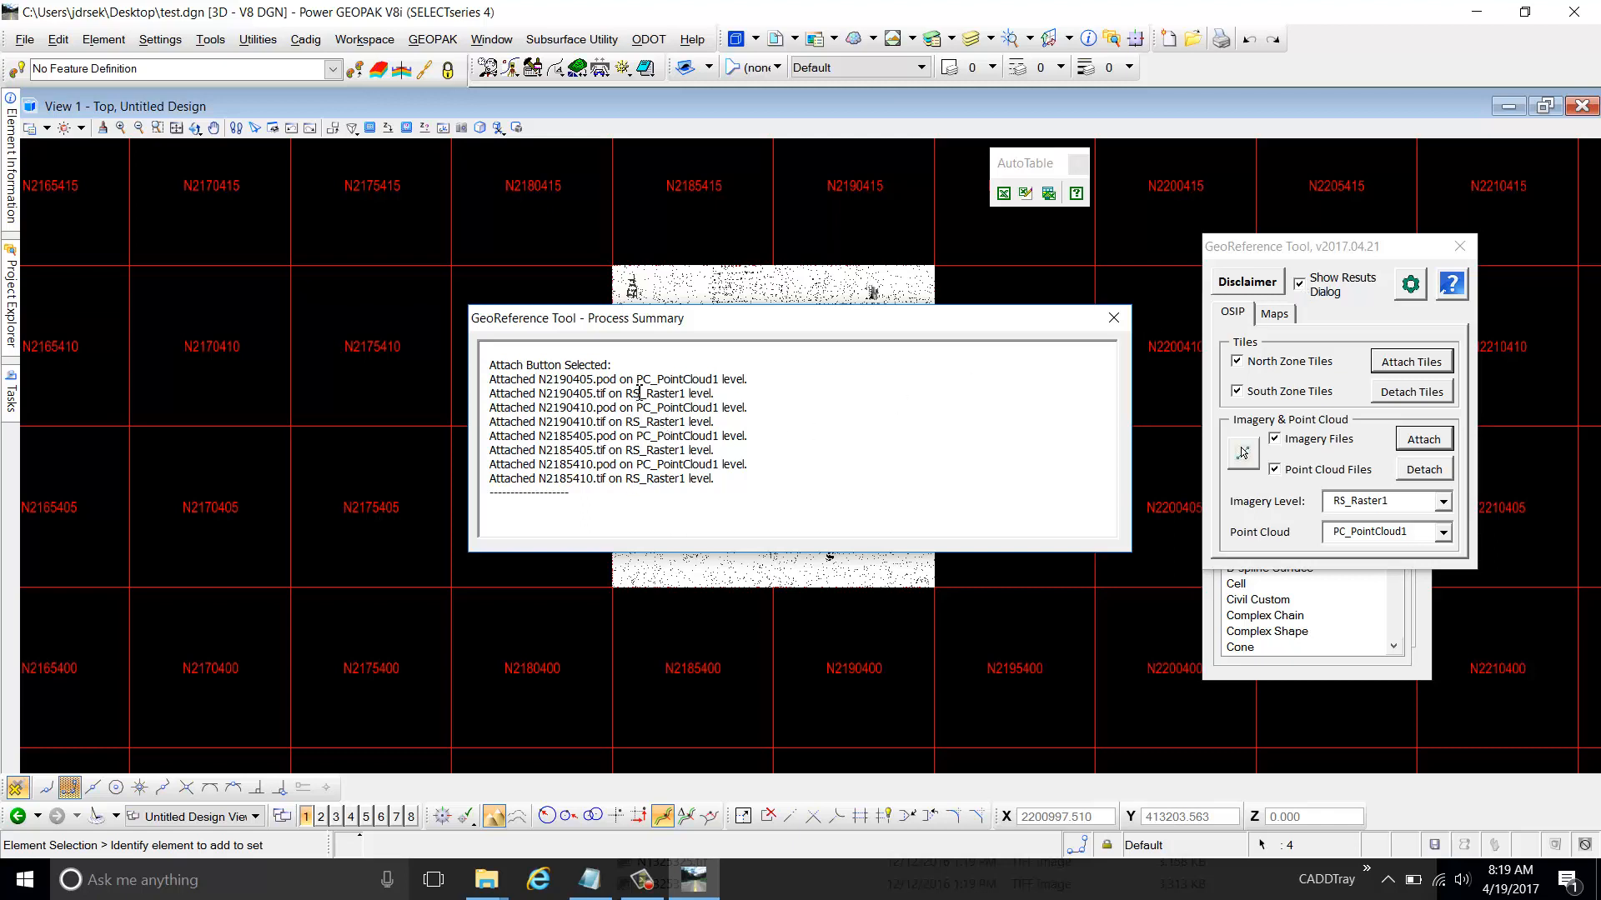
pyautogui.moveTo(535, 390); pyautogui.dragTo(737, 492)
pyautogui.click(563, 381)
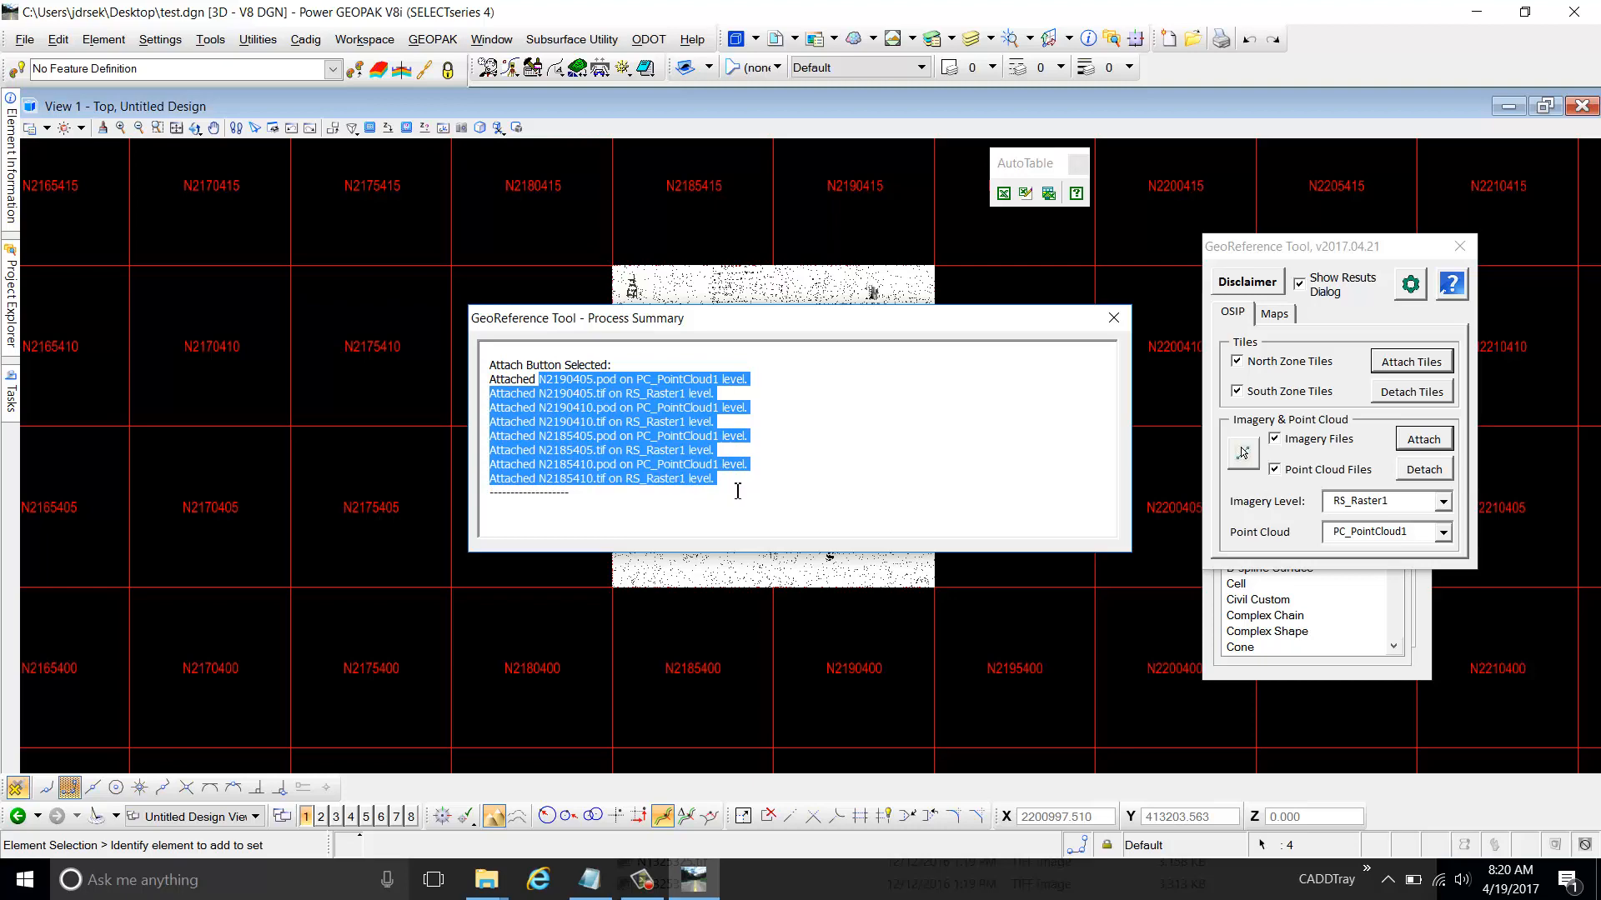
pyautogui.click(738, 492)
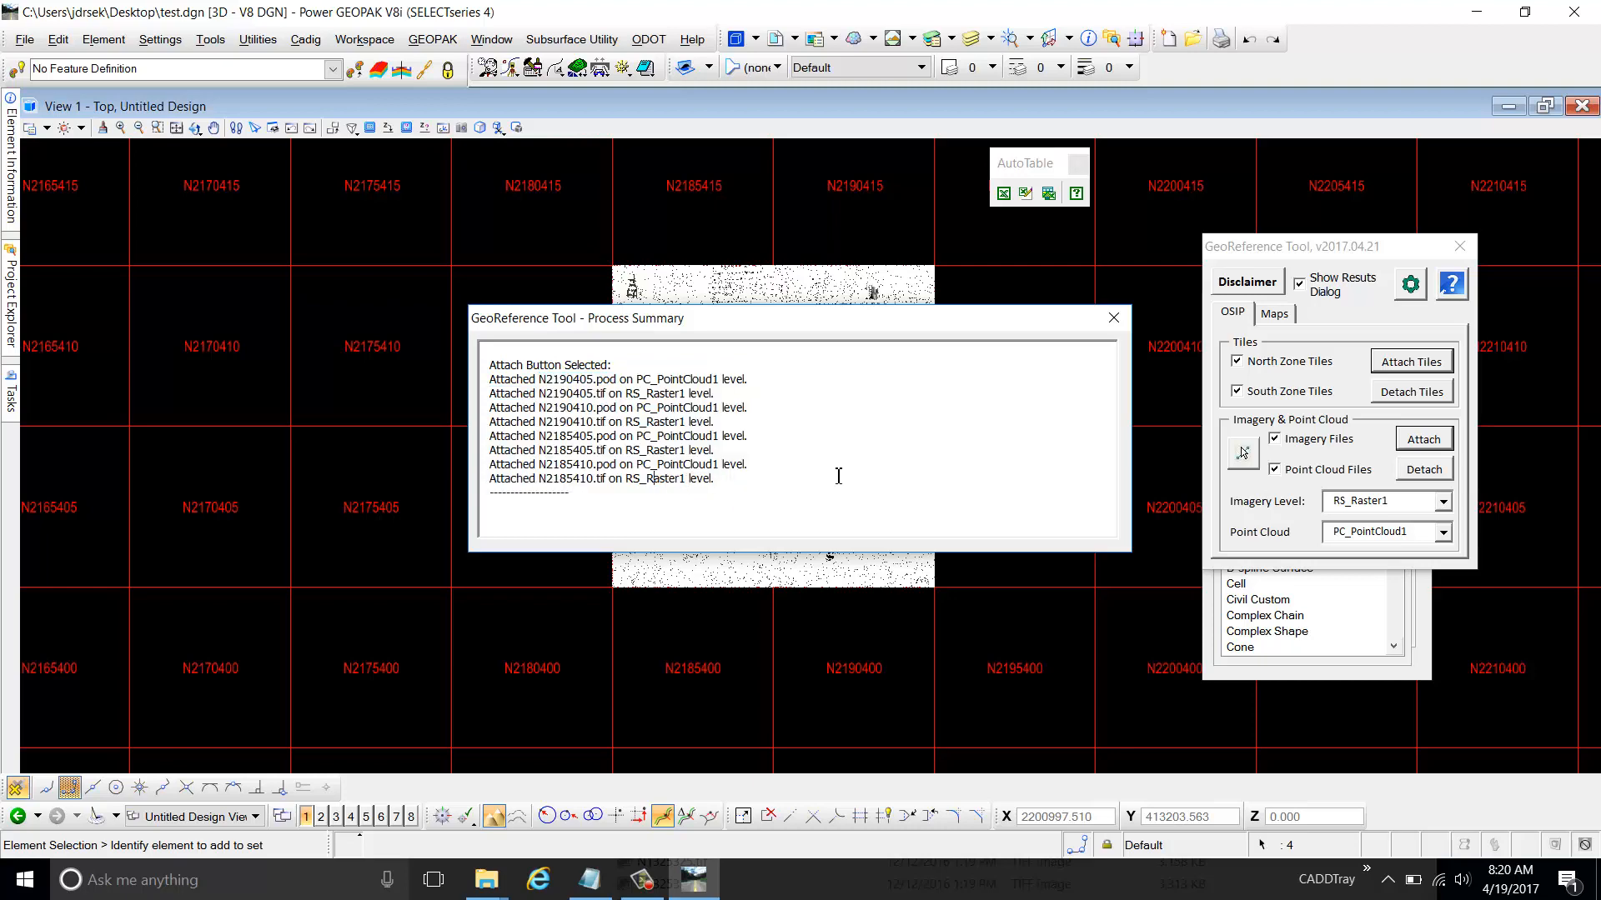
pyautogui.moveTo(1000, 318); pyautogui.dragTo(840, 668)
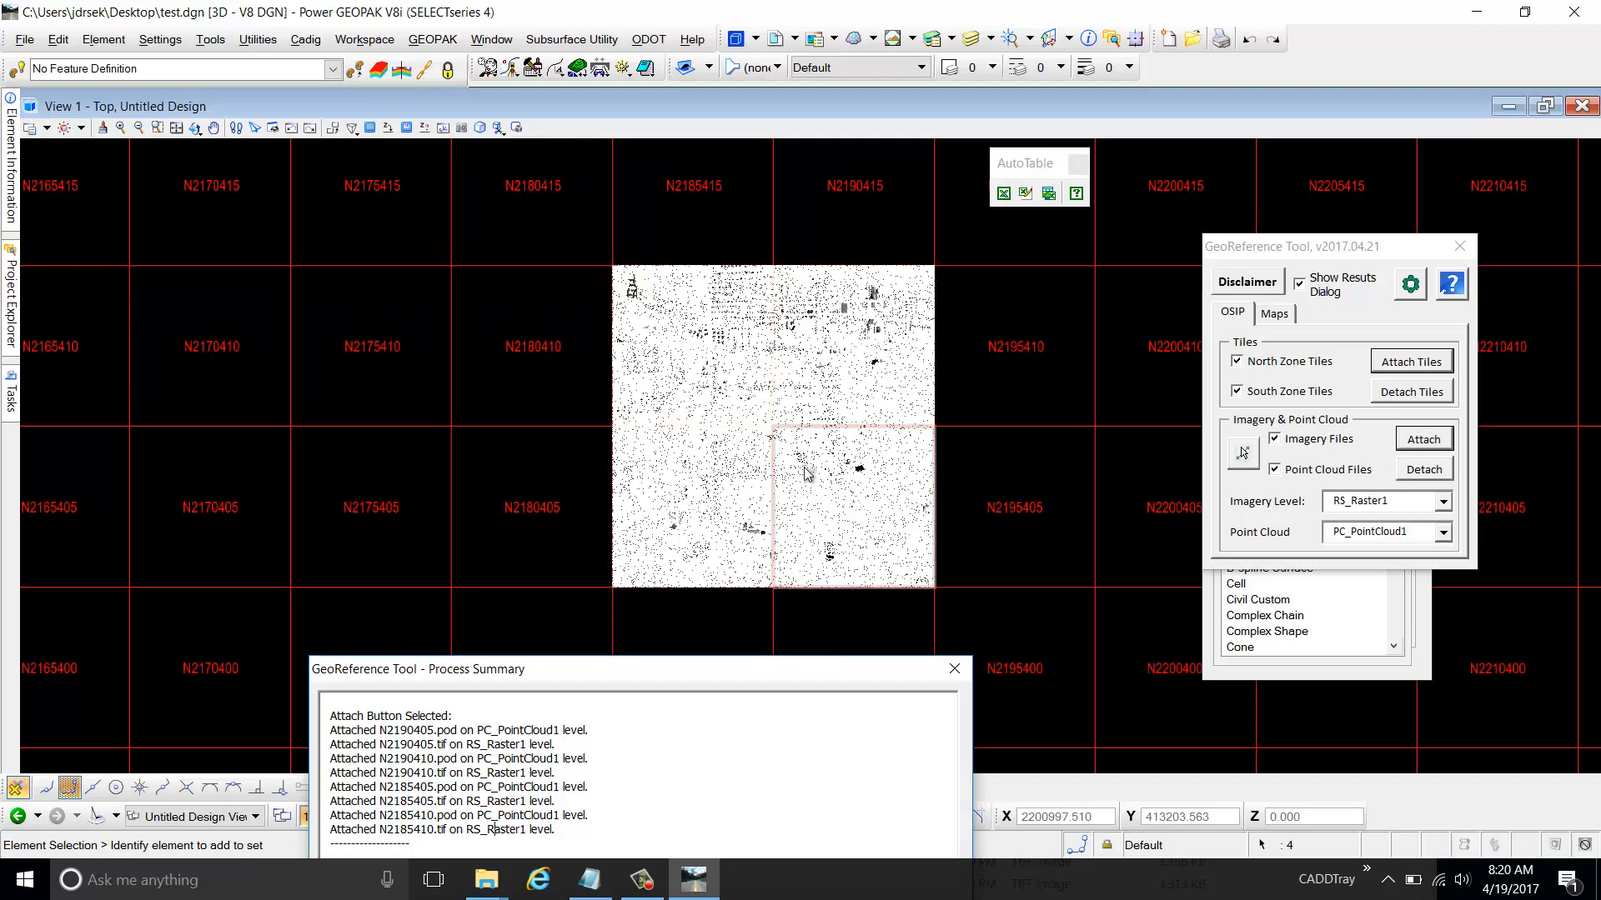
# Check the attached TIF files in Raster Manager, and select all four POD files in the Point Clouds list
pyautogui.click(817, 44)
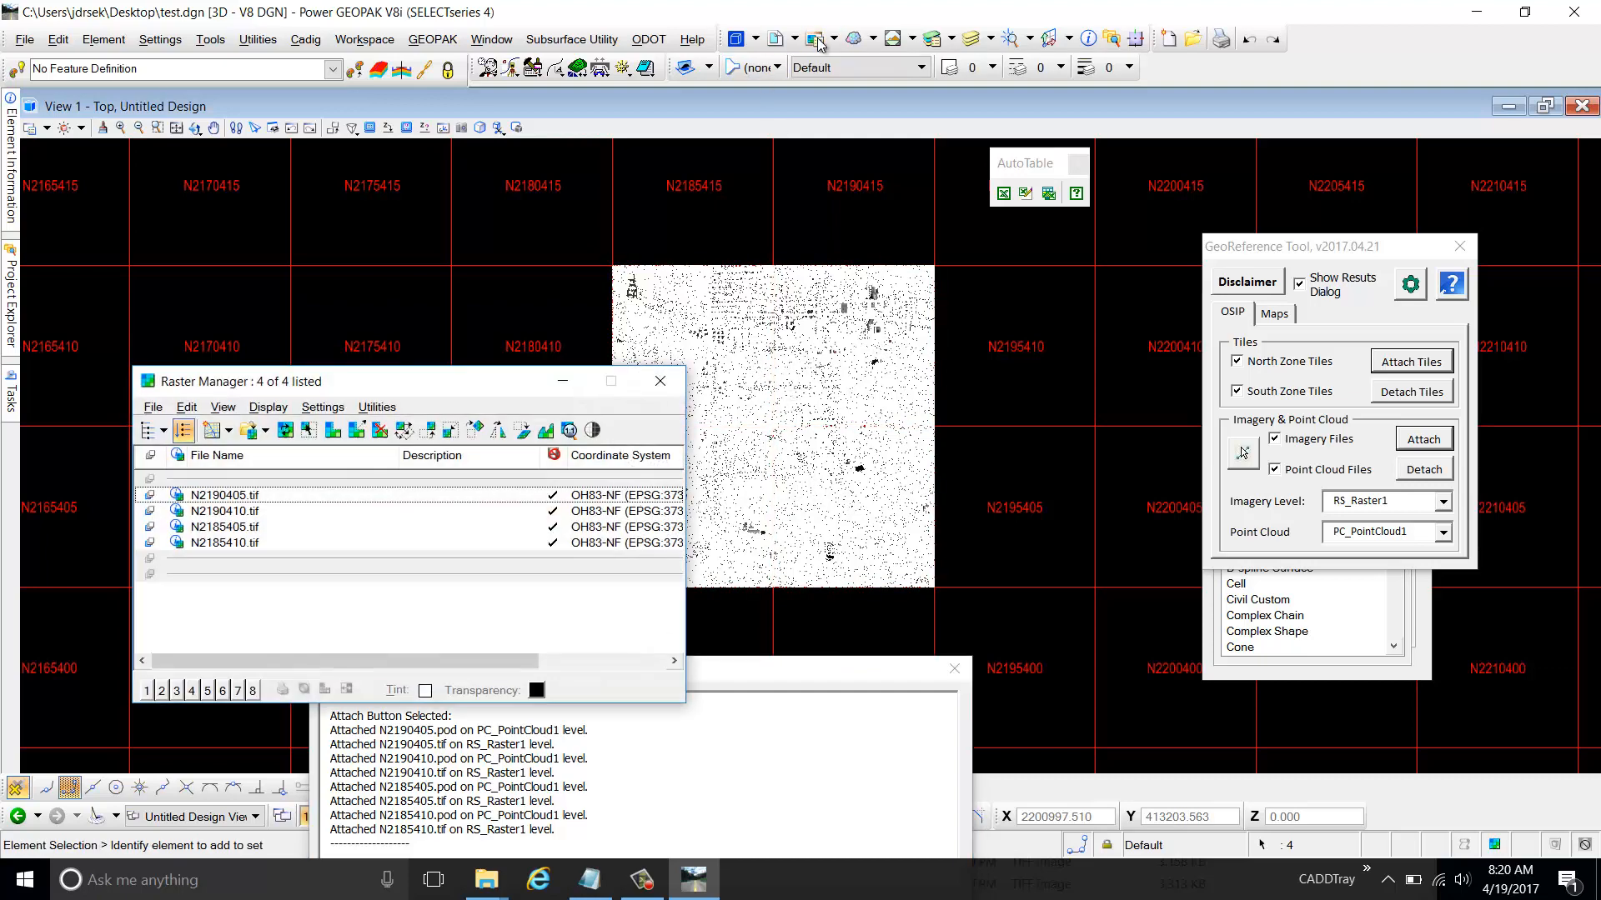
pyautogui.moveTo(509, 375); pyautogui.dragTo(447, 140)
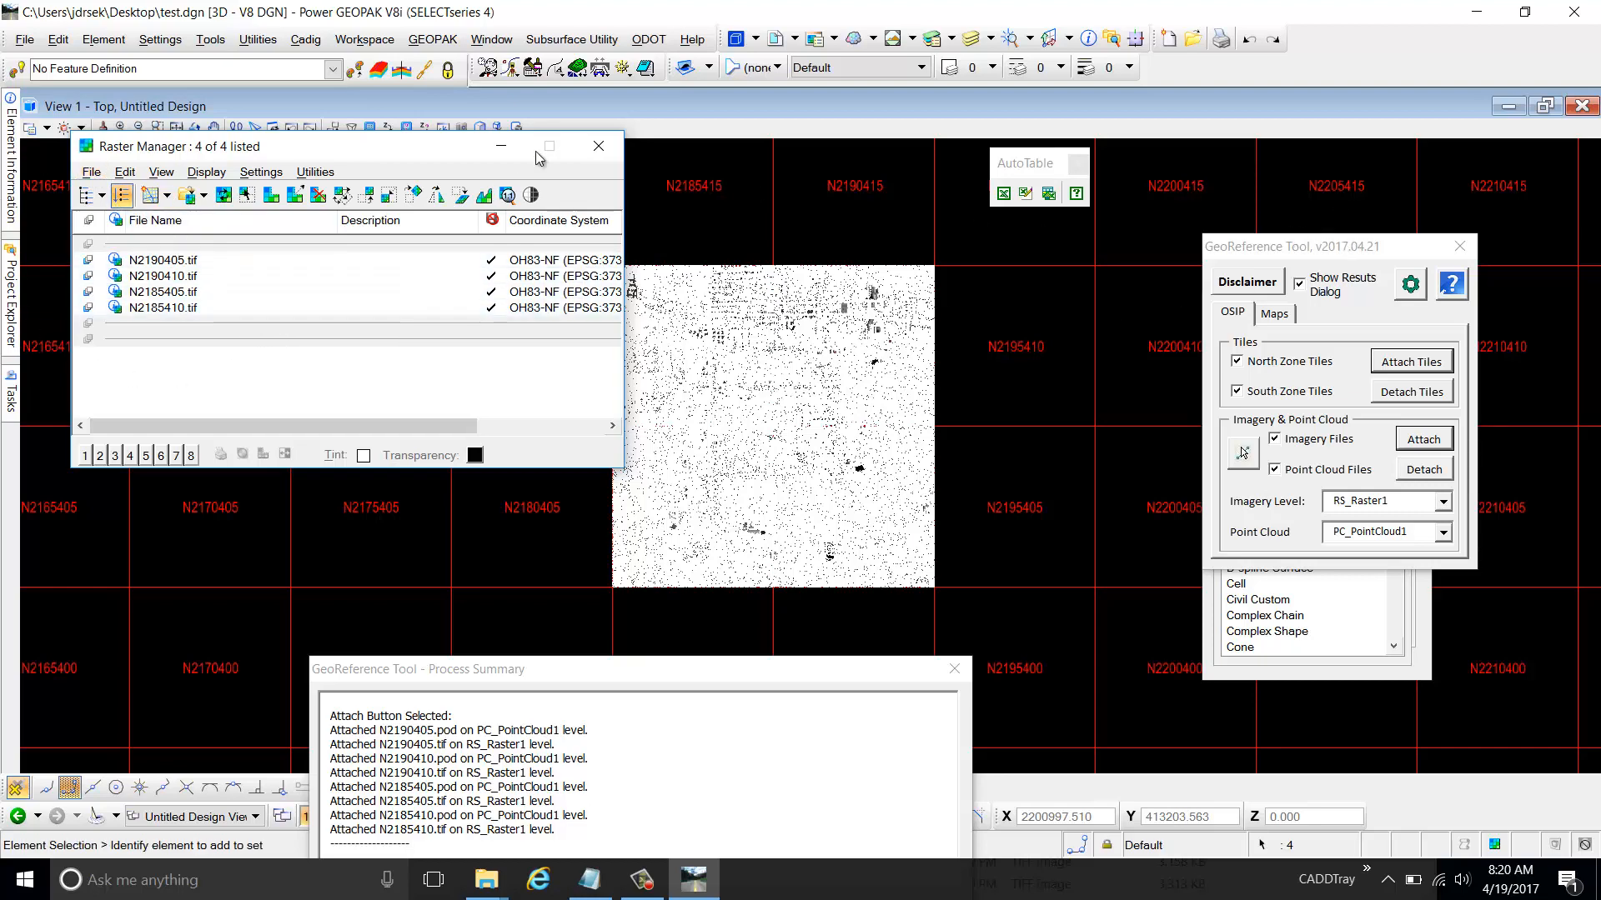
pyautogui.click(854, 40)
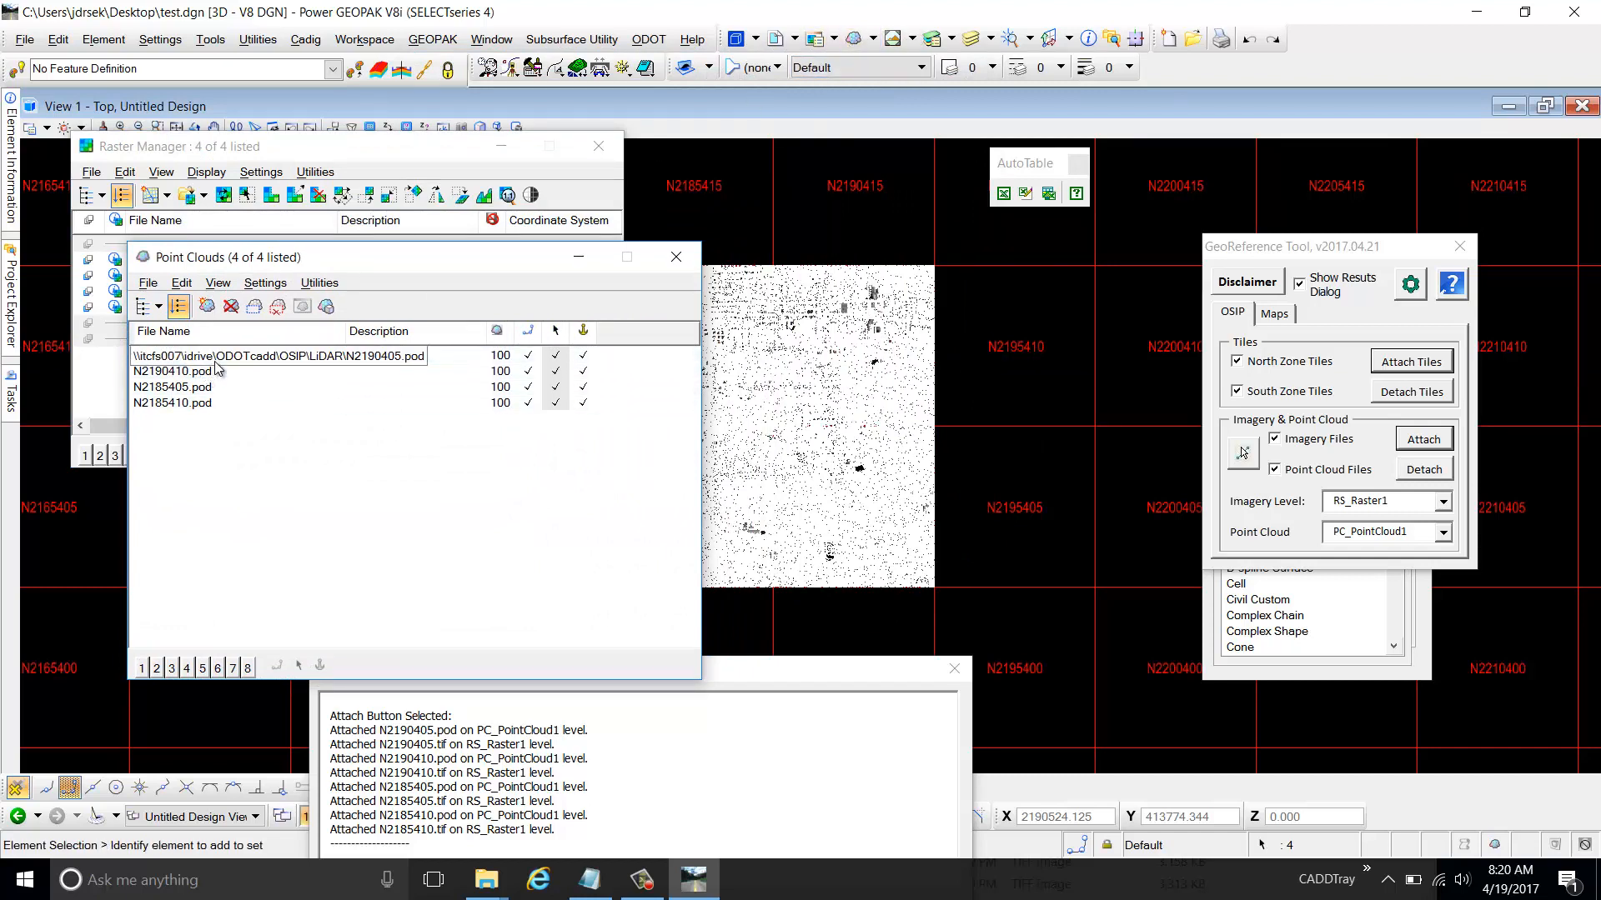
pyautogui.click(183, 355)
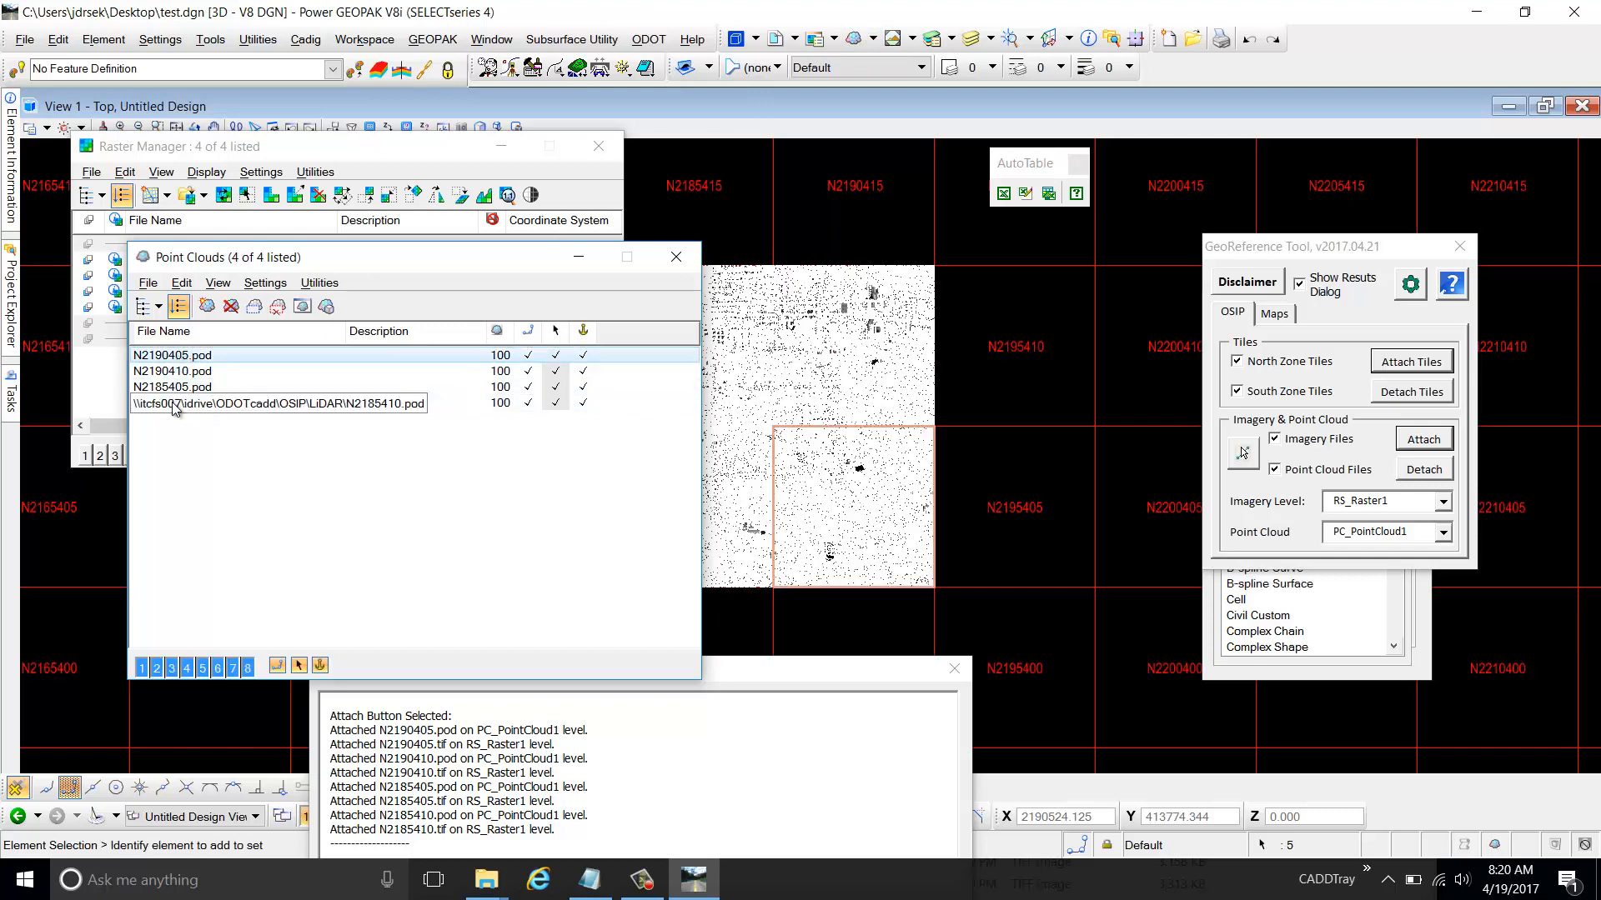
pyautogui.keyDown('shift'); pyautogui.click(175, 403); pyautogui.keyUp('shift')
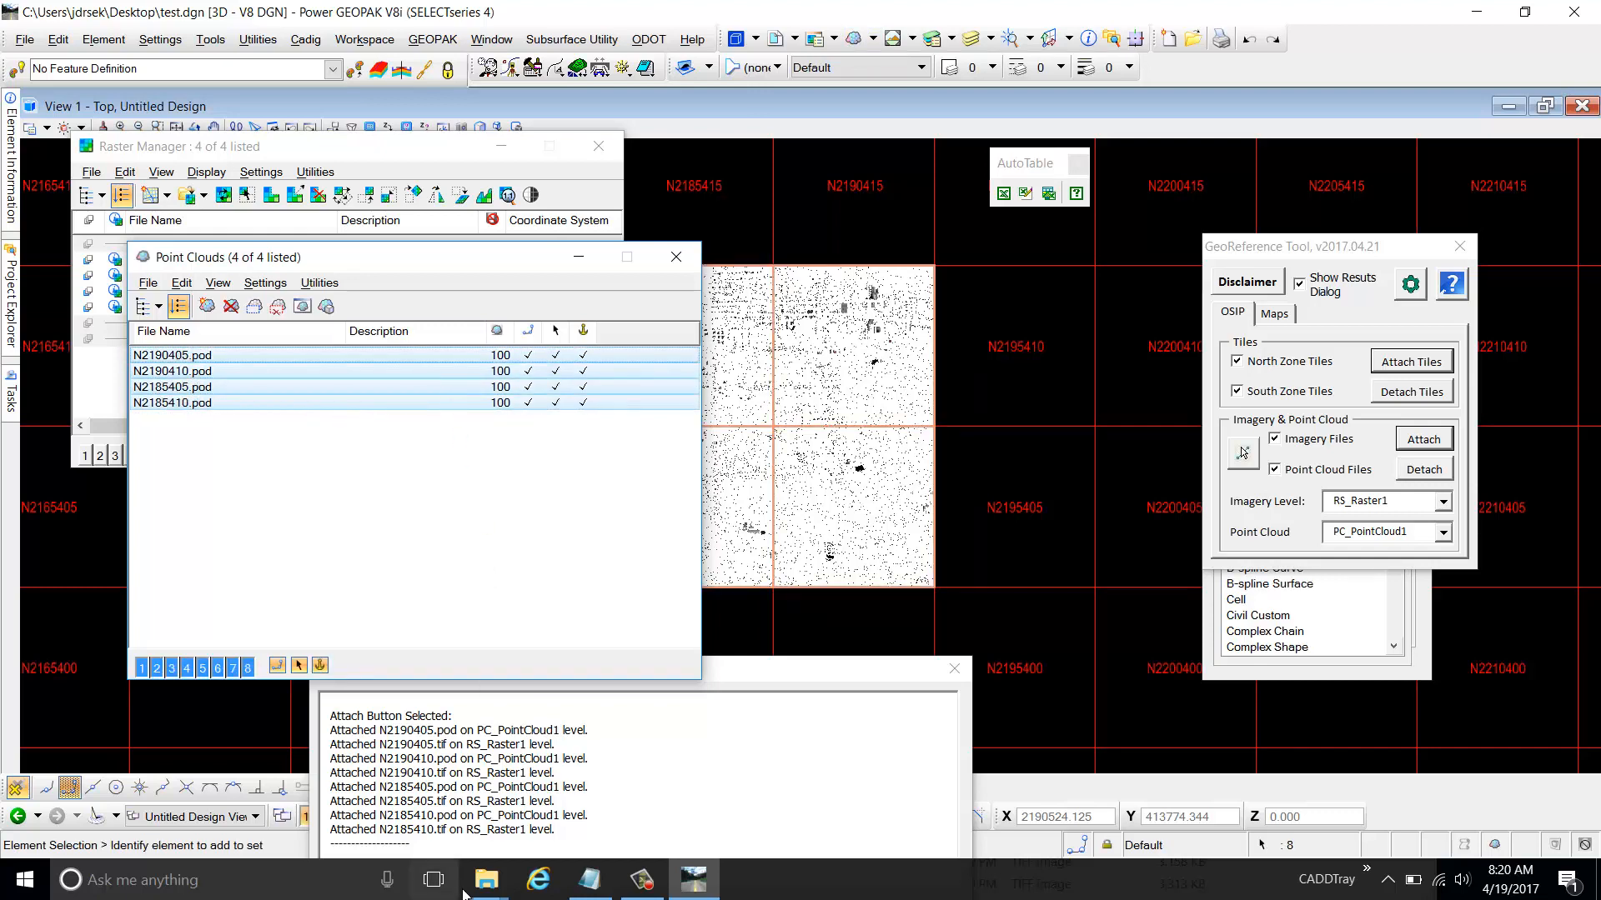
# Switch to File Explorer, look through the POD files in the OSIP LiDAR folder, and minimize the window
pyautogui.moveTo(486, 880)
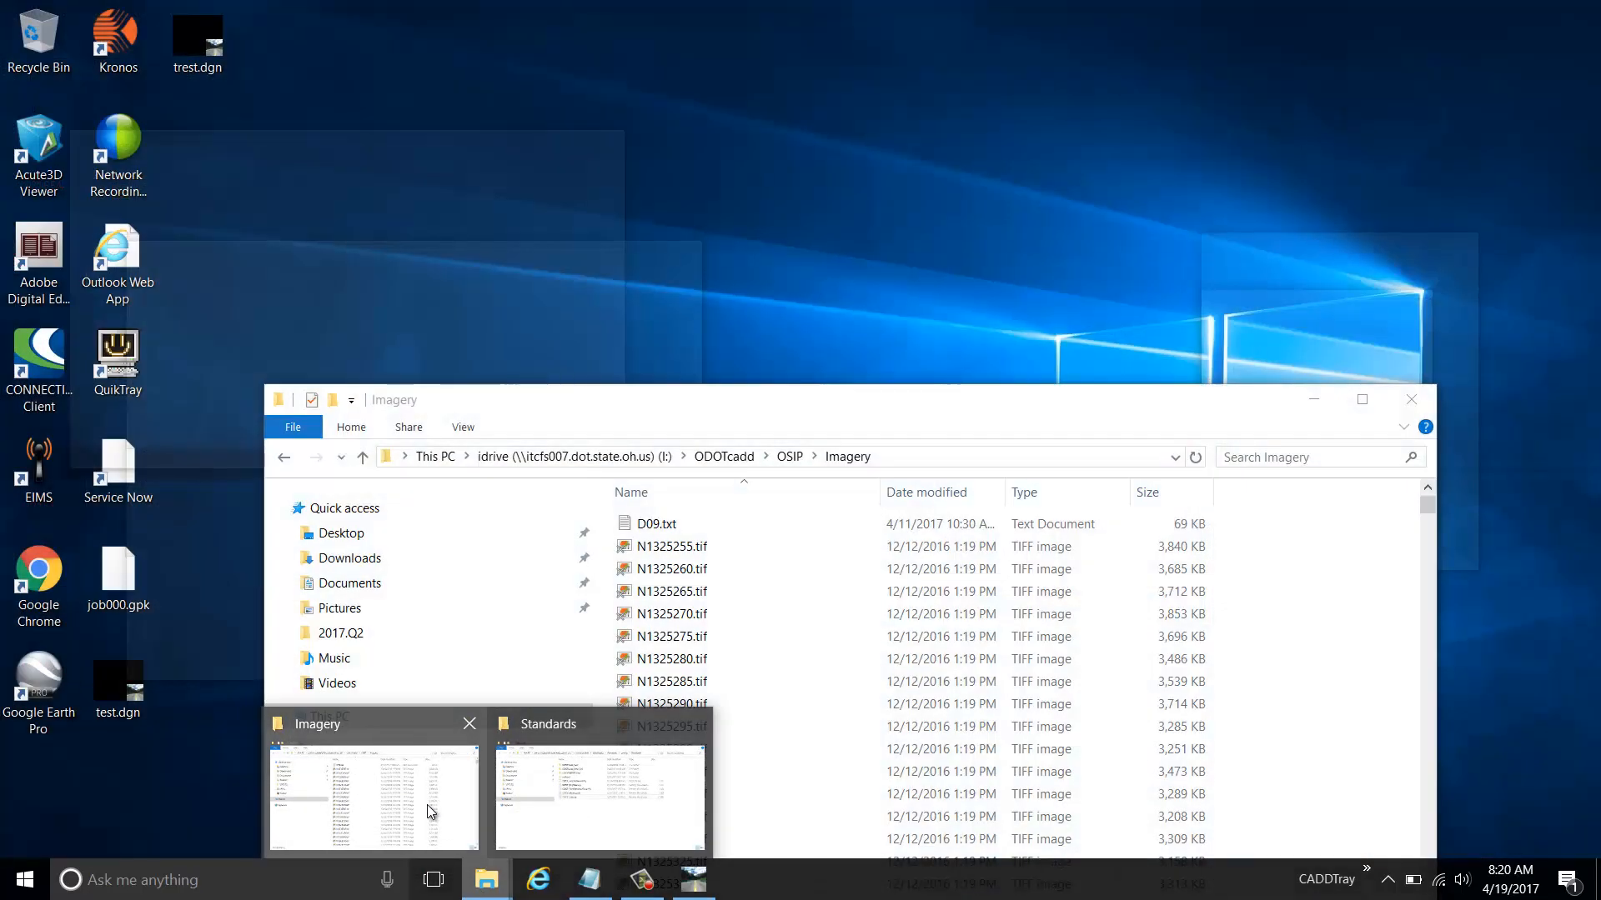
pyautogui.click(427, 803)
pyautogui.click(794, 459)
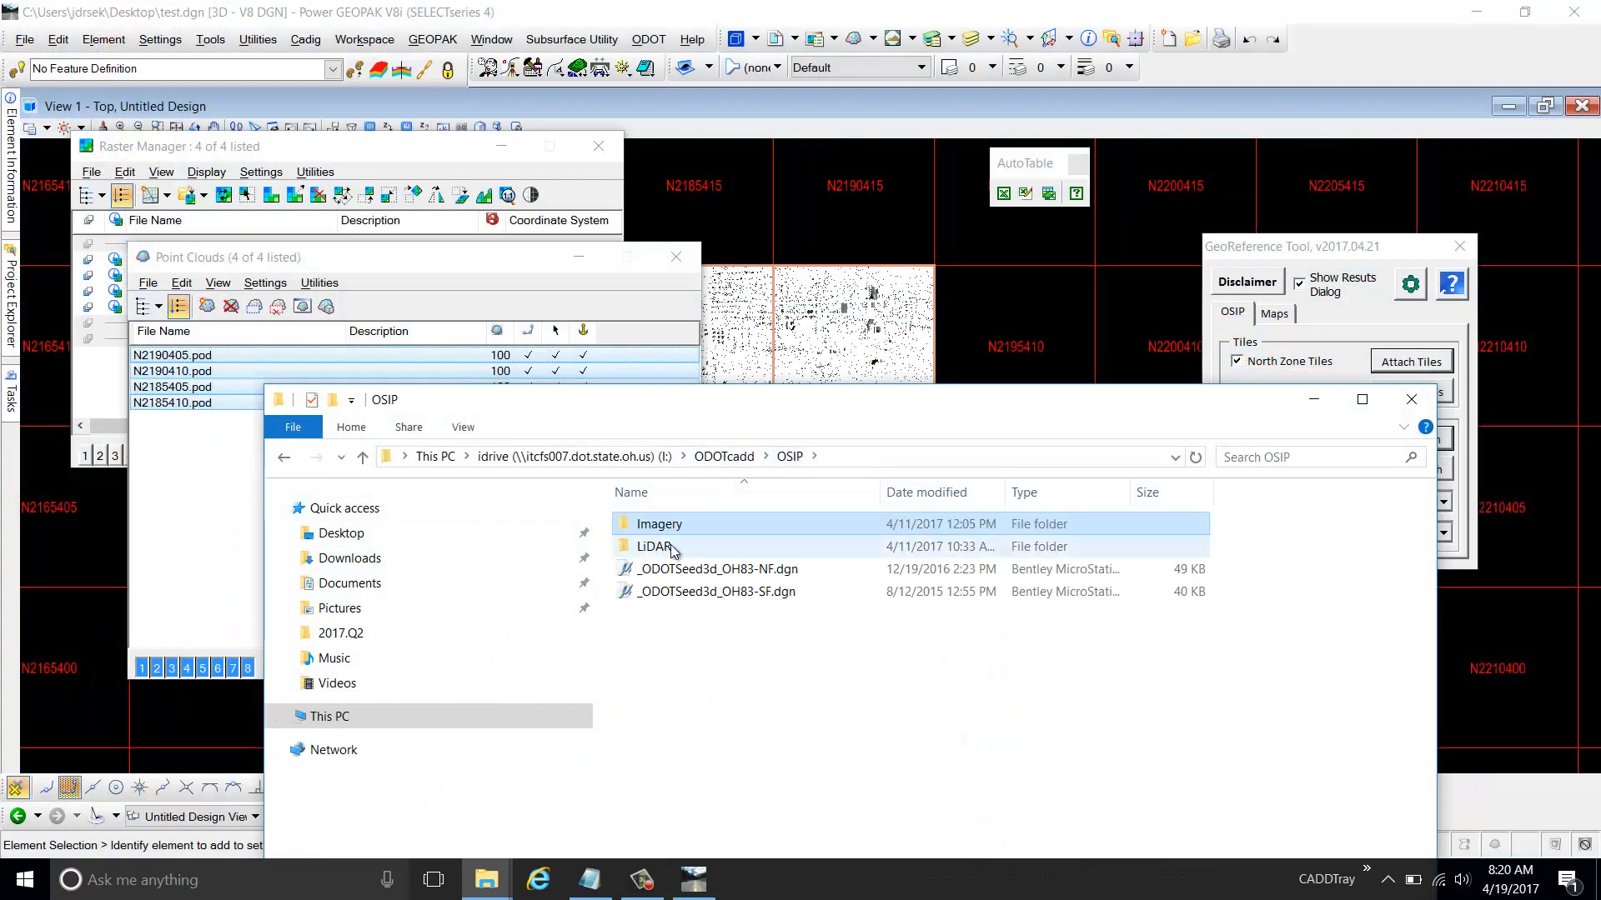
pyautogui.doubleClick(677, 545)
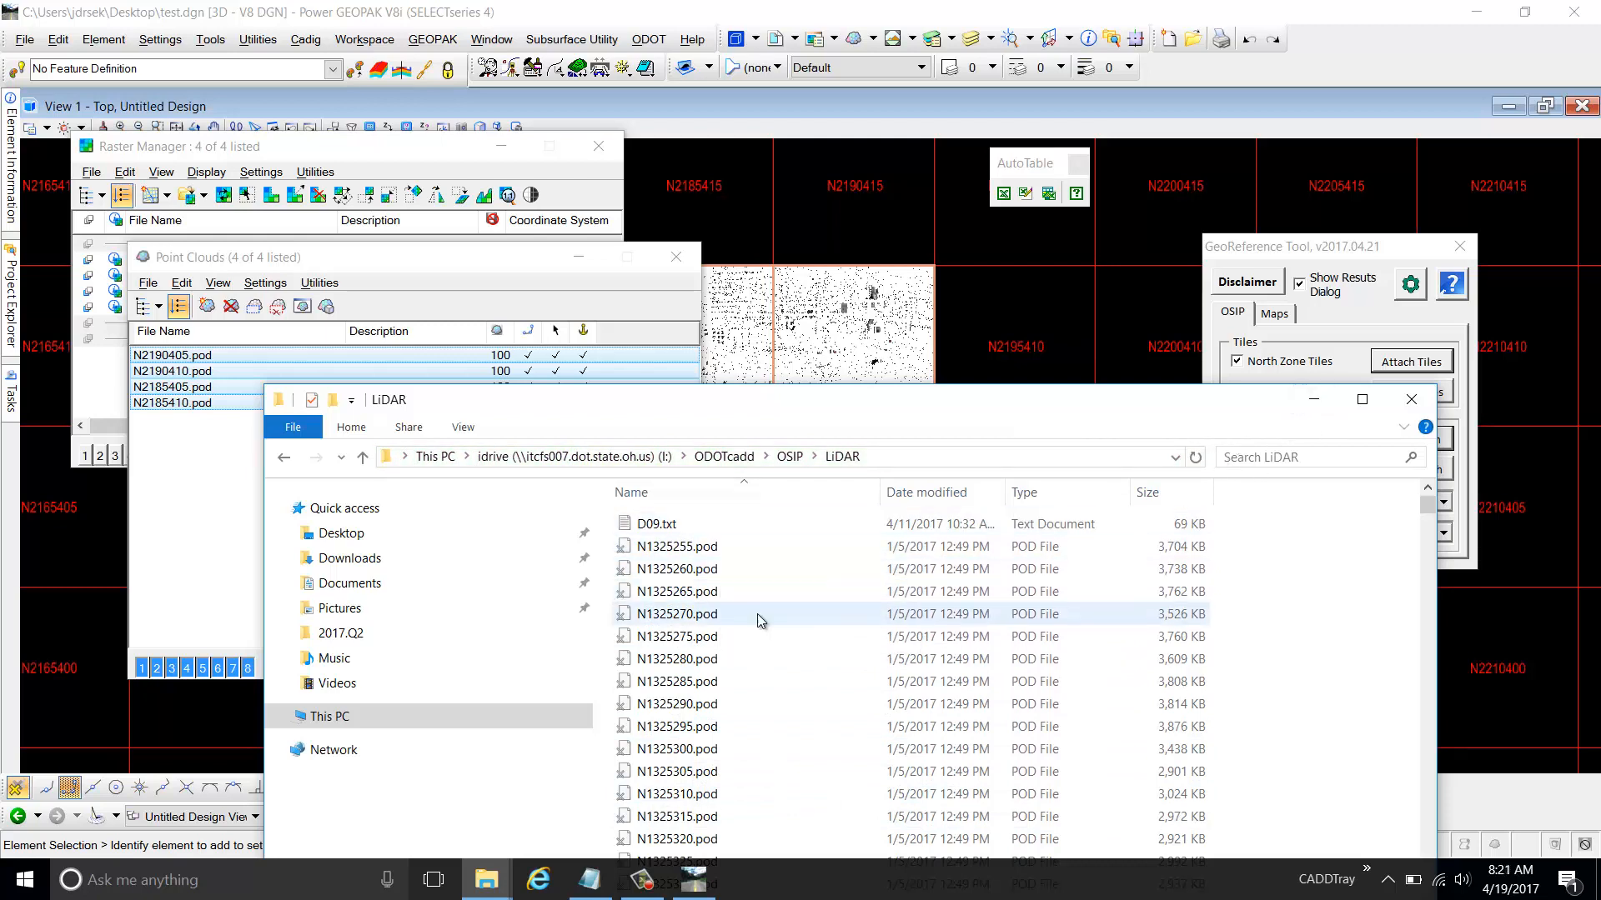
pyautogui.scroll(-2, 757, 620)
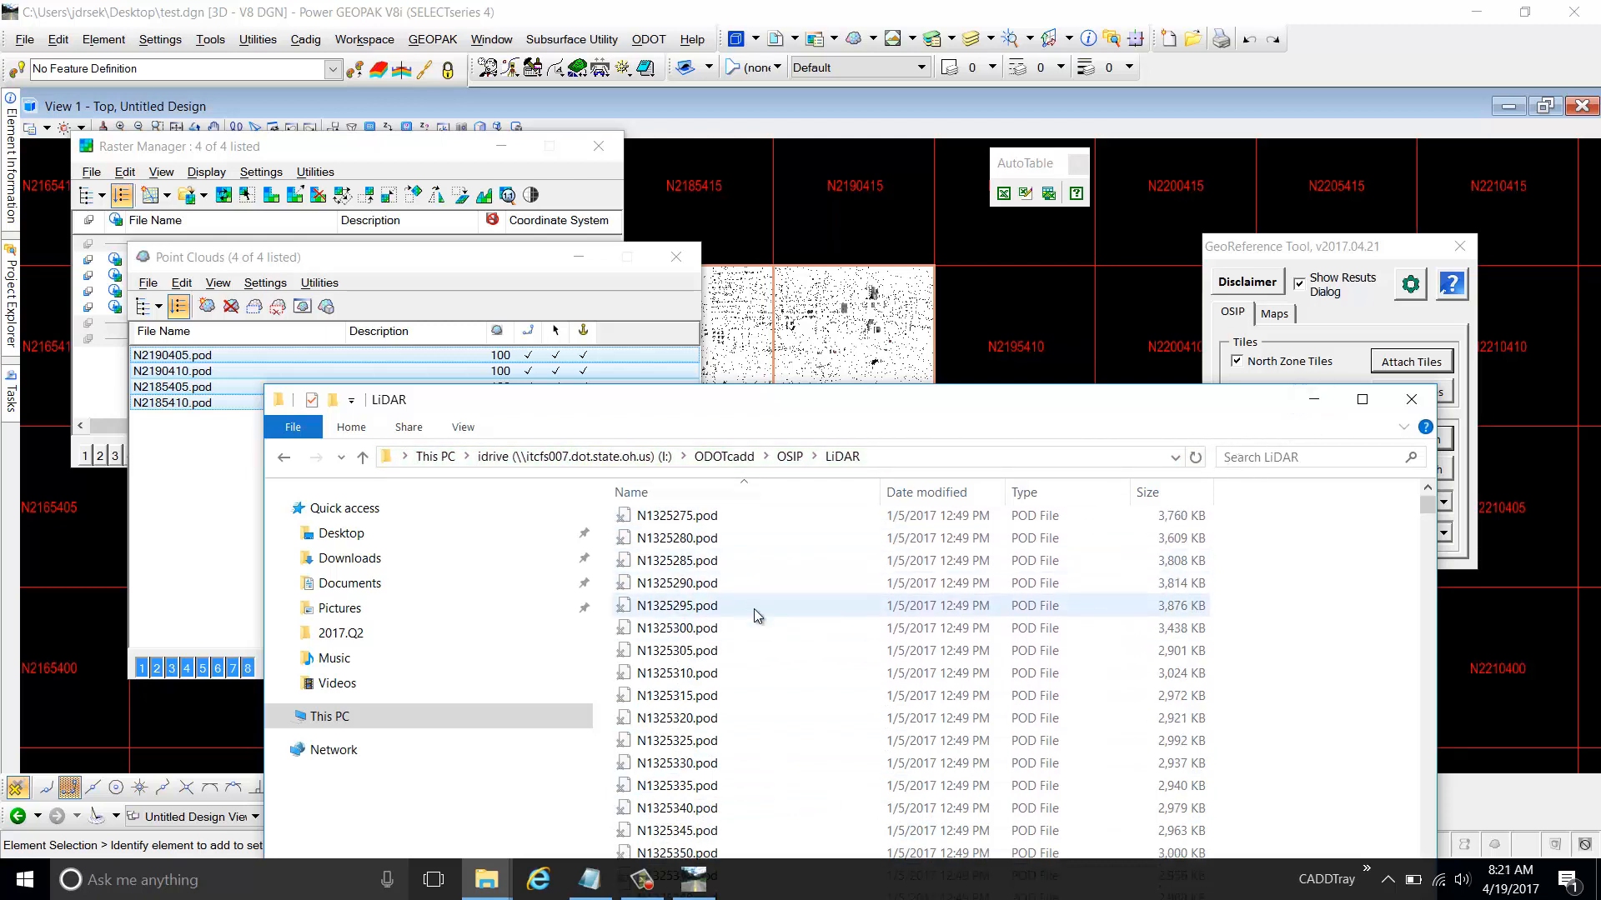
pyautogui.click(1314, 400)
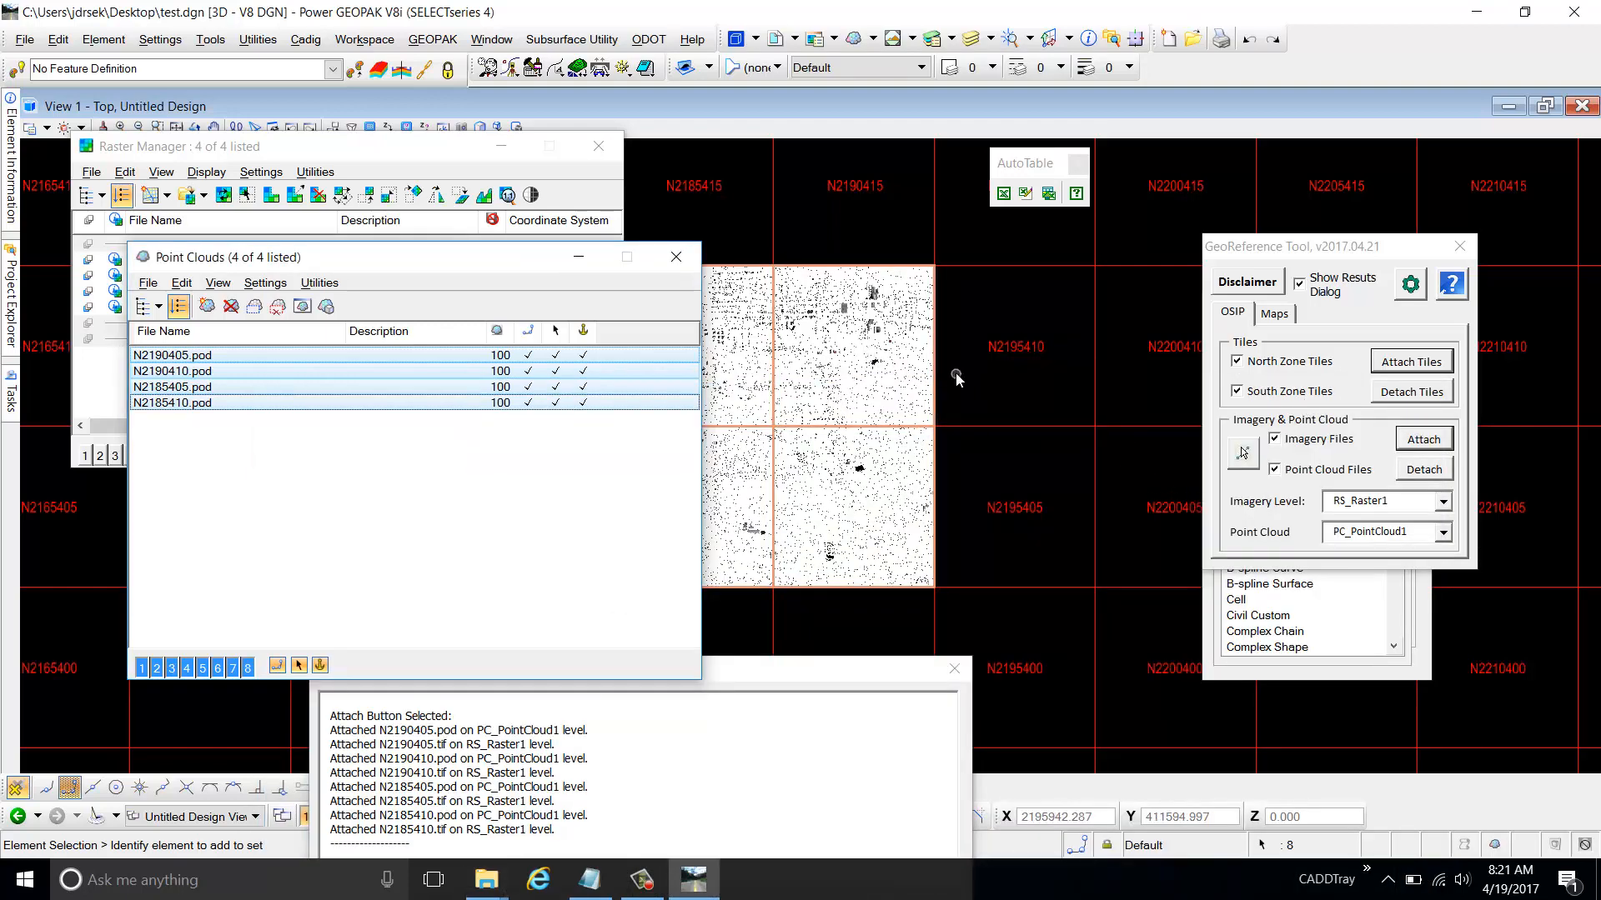
pyautogui.scroll(-1, 1013, 382)
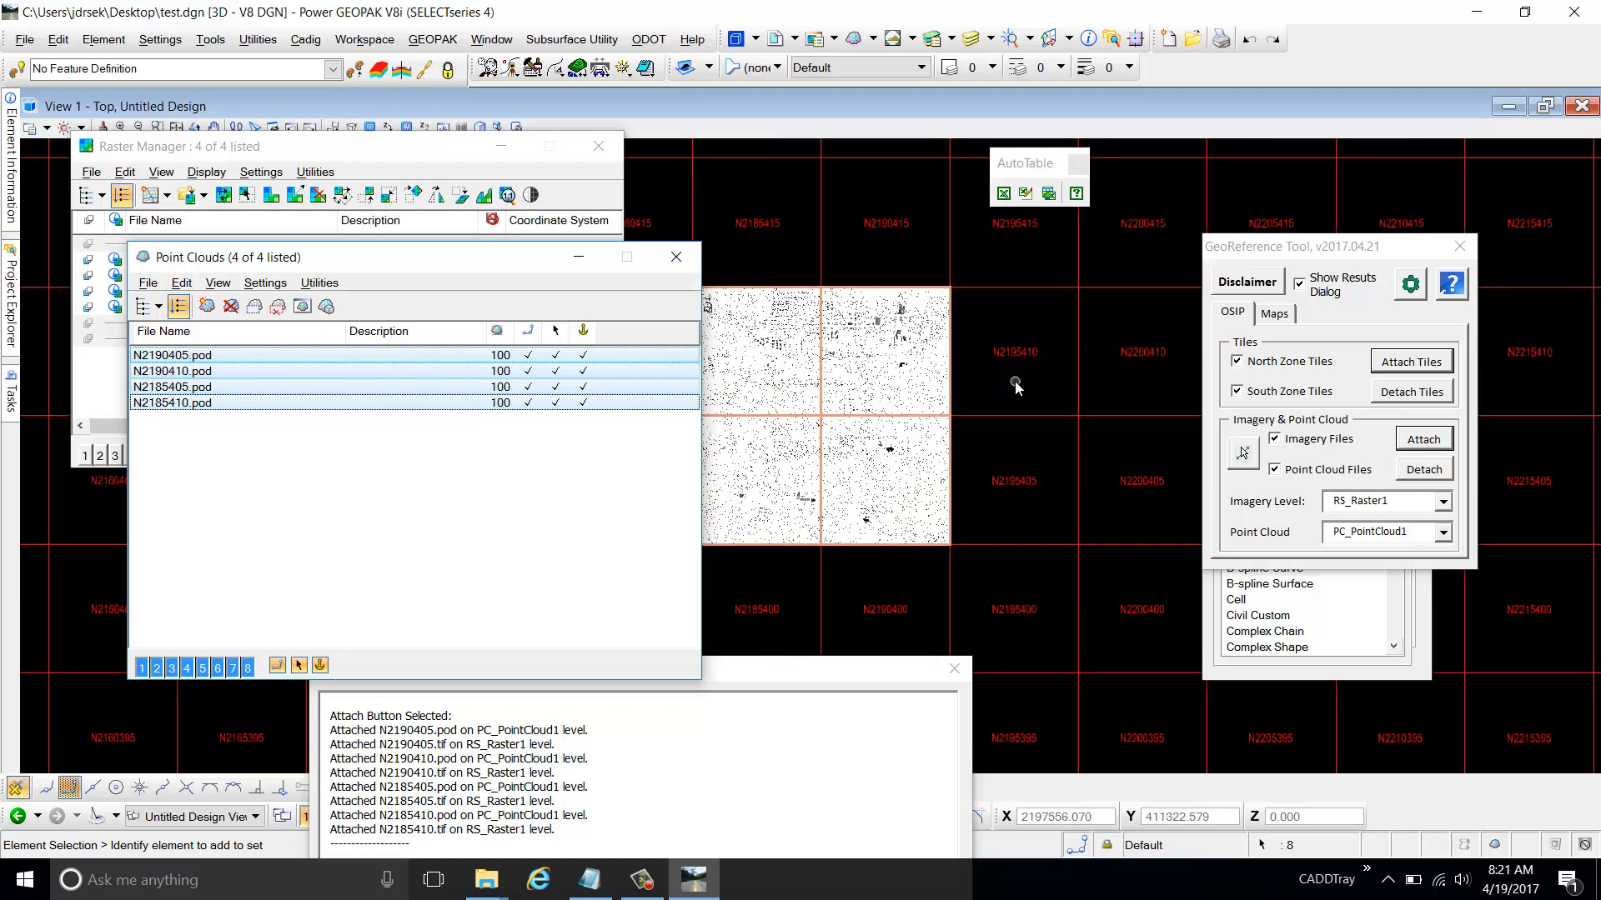
pyautogui.scroll(-2, 1005, 381)
pyautogui.scroll(3, 932, 382)
pyautogui.scroll(-1, 1098, 463)
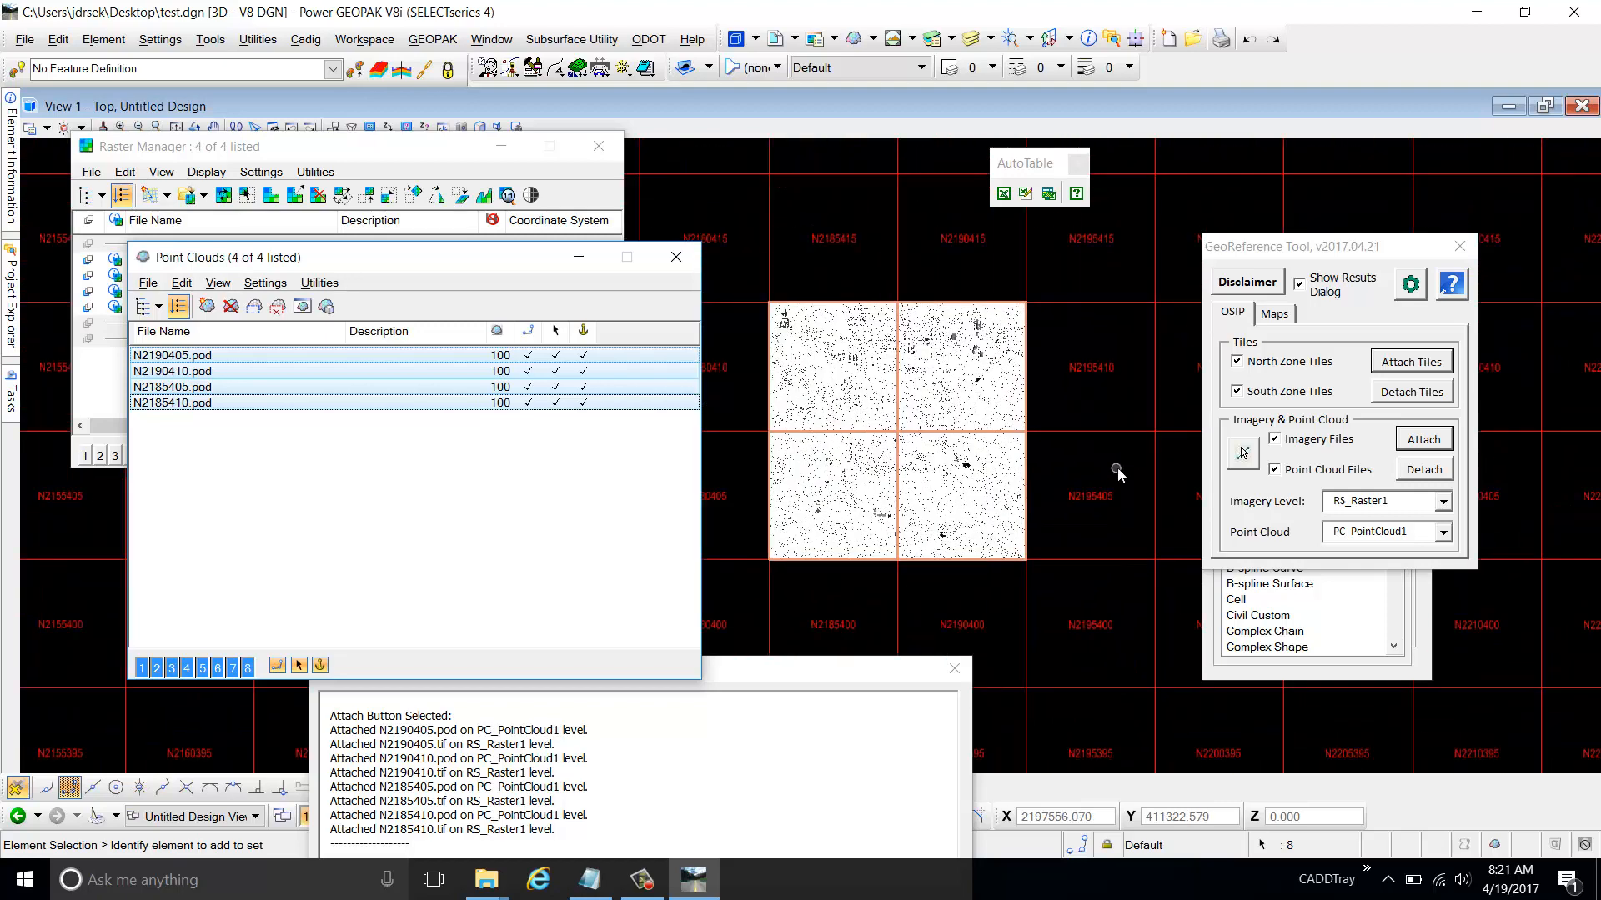
# Turn off the point cloud display in View 1, close the Point Clouds list and inspect the imagery around tile N2190410
pyautogui.scroll(1, 946, 416)
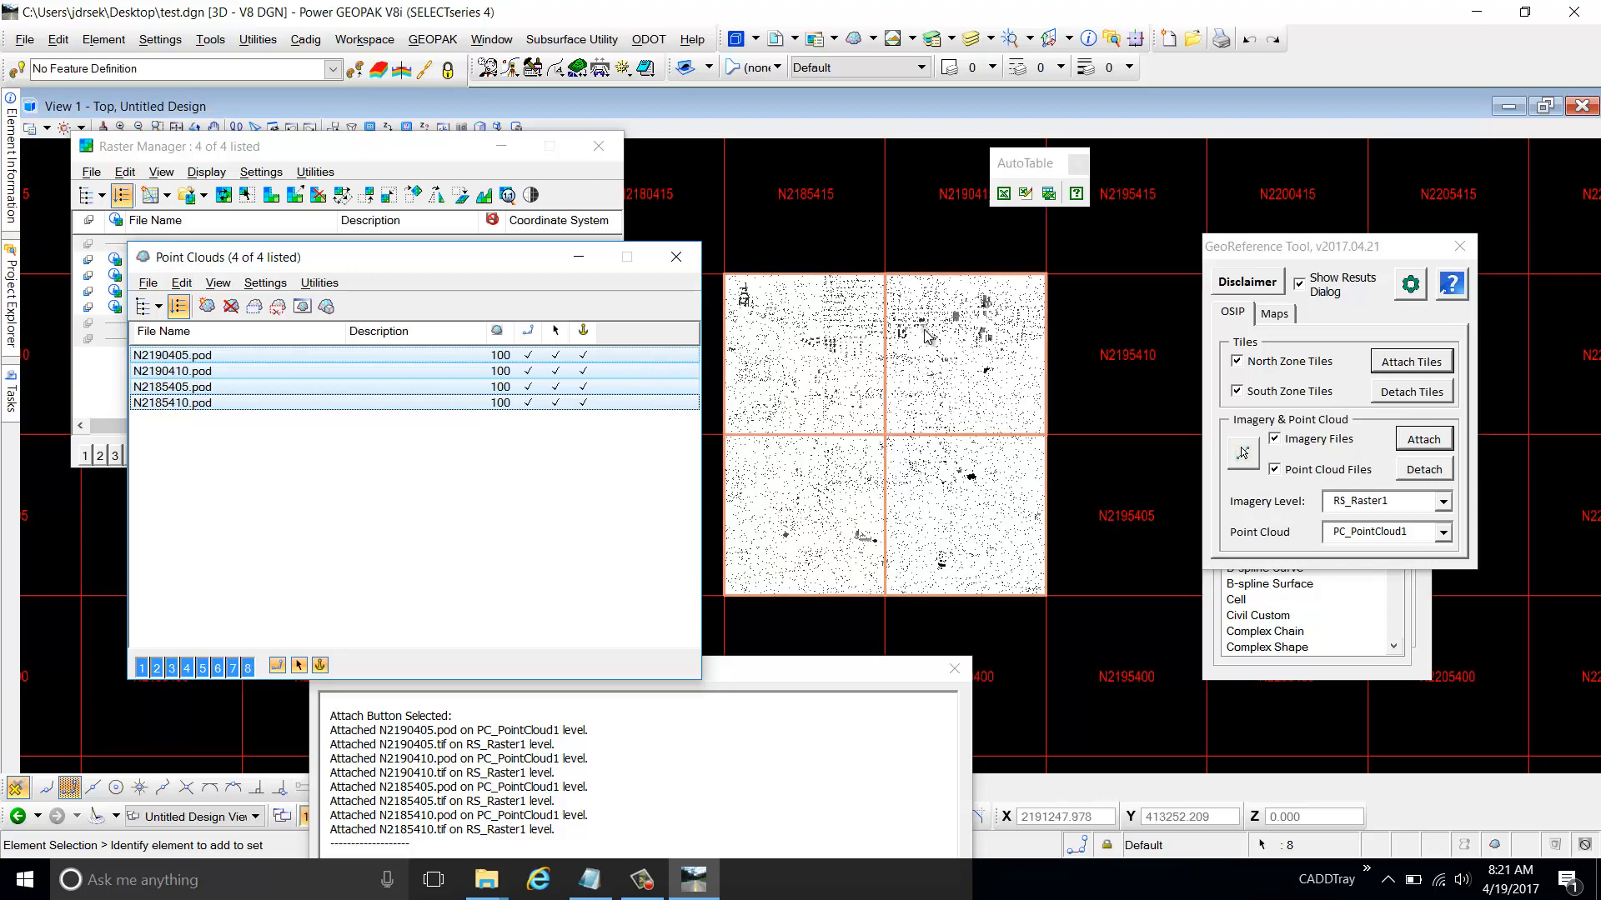
pyautogui.scroll(1, 926, 336)
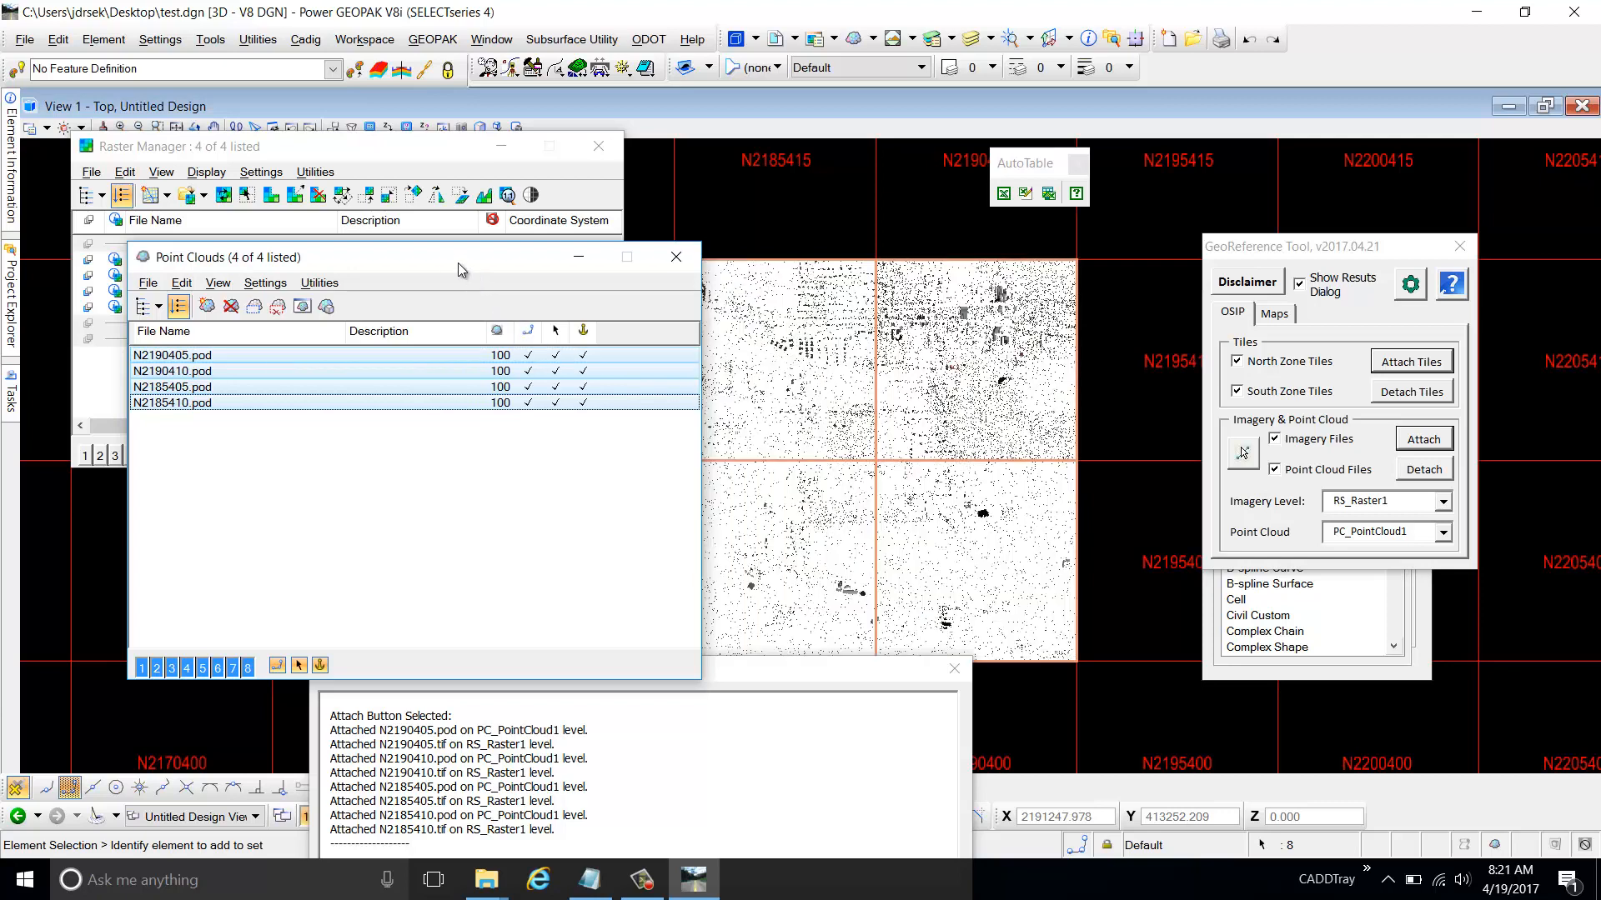
pyautogui.moveTo(445, 258)
pyautogui.mouseDown()
pyautogui.moveTo(421, 232)
pyautogui.moveTo(432, 258)
pyautogui.mouseUp()
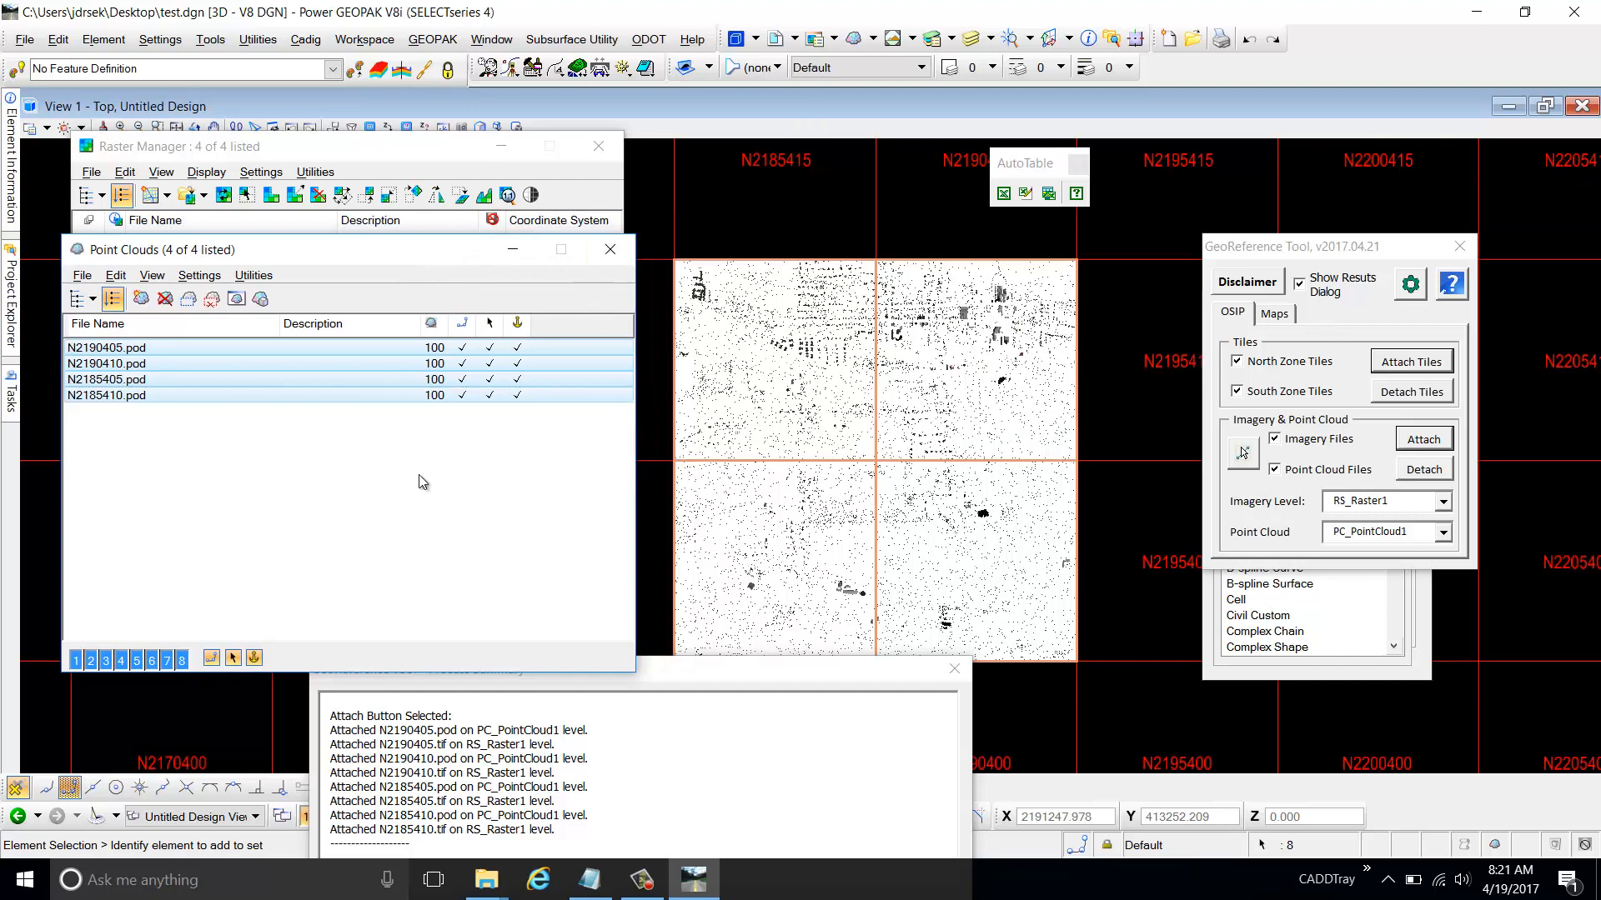
pyautogui.click(76, 661)
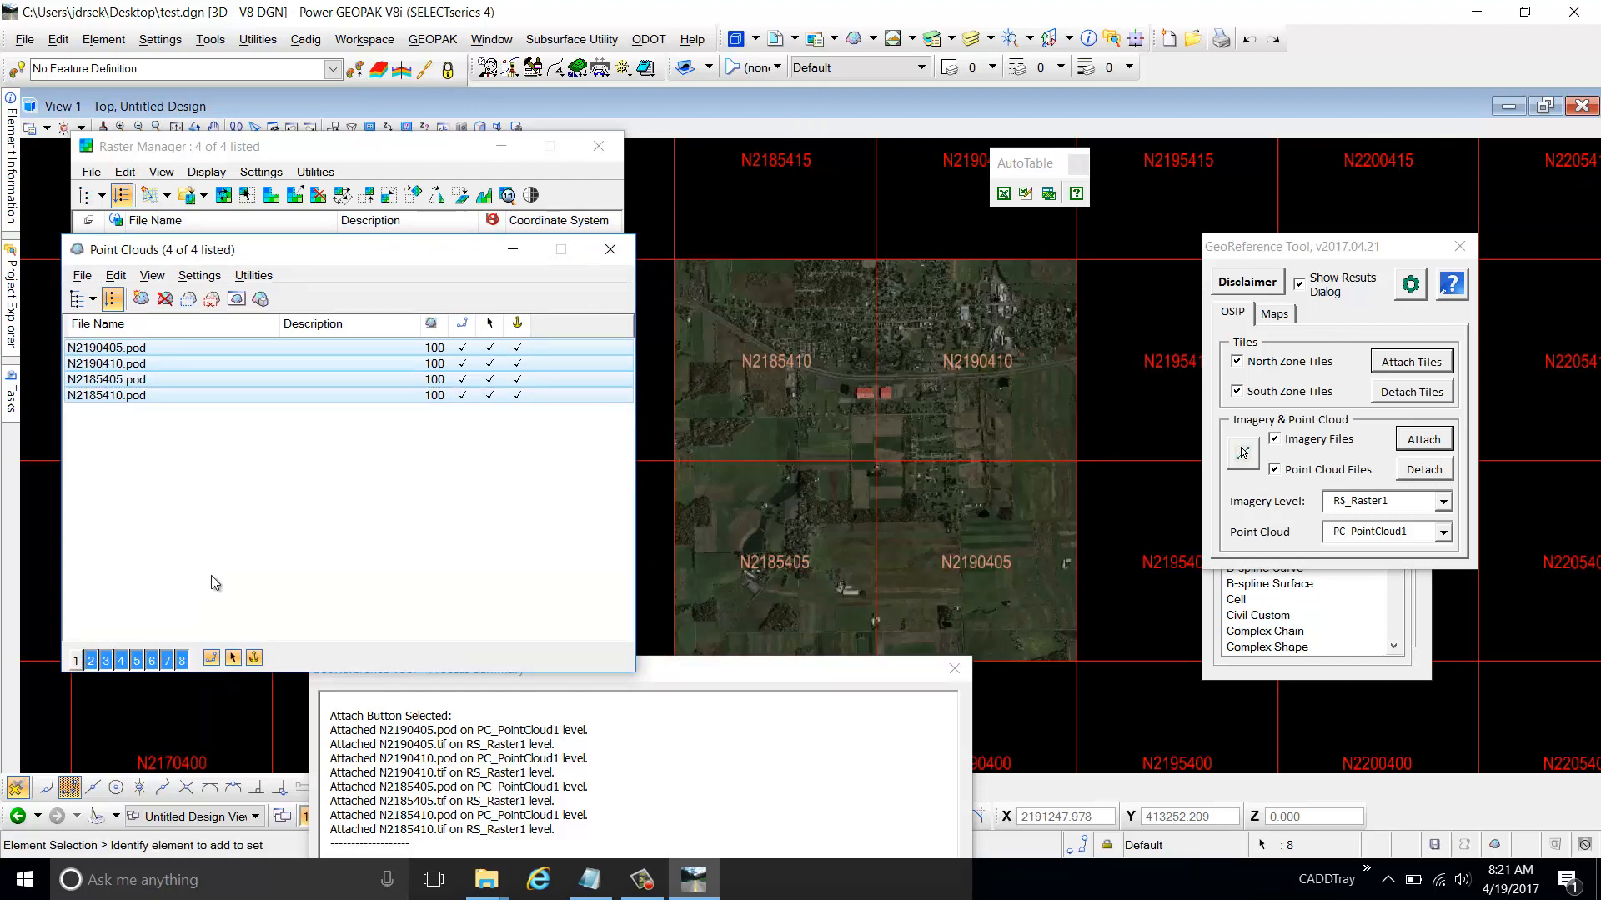
pyautogui.click(610, 249)
pyautogui.scroll(2, 968, 377)
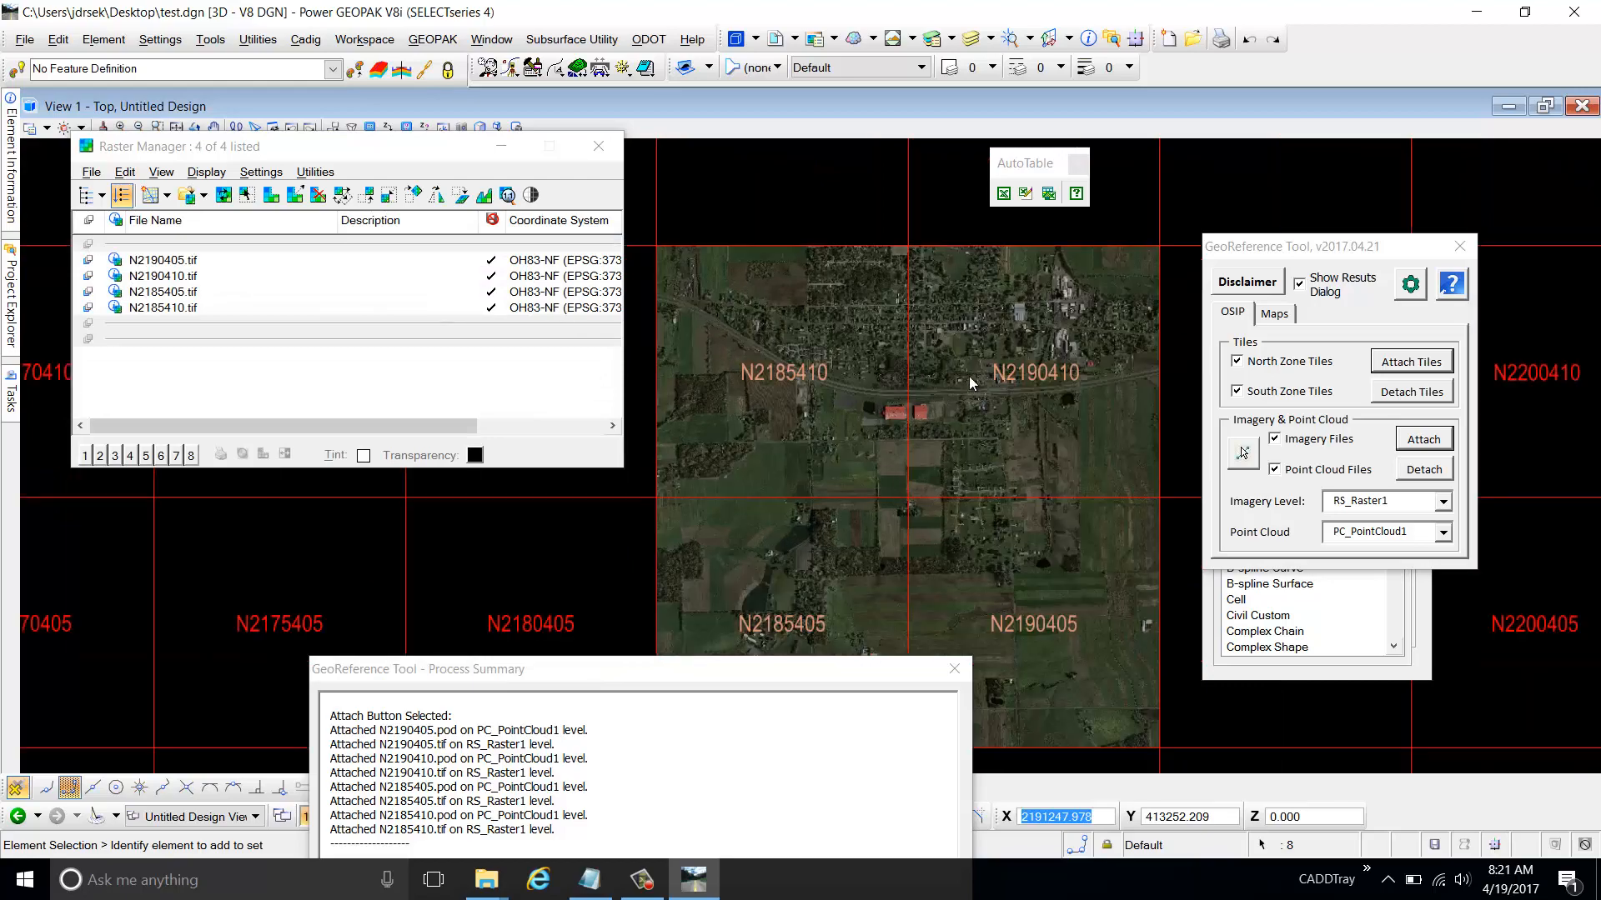
pyautogui.scroll(3, 1097, 392)
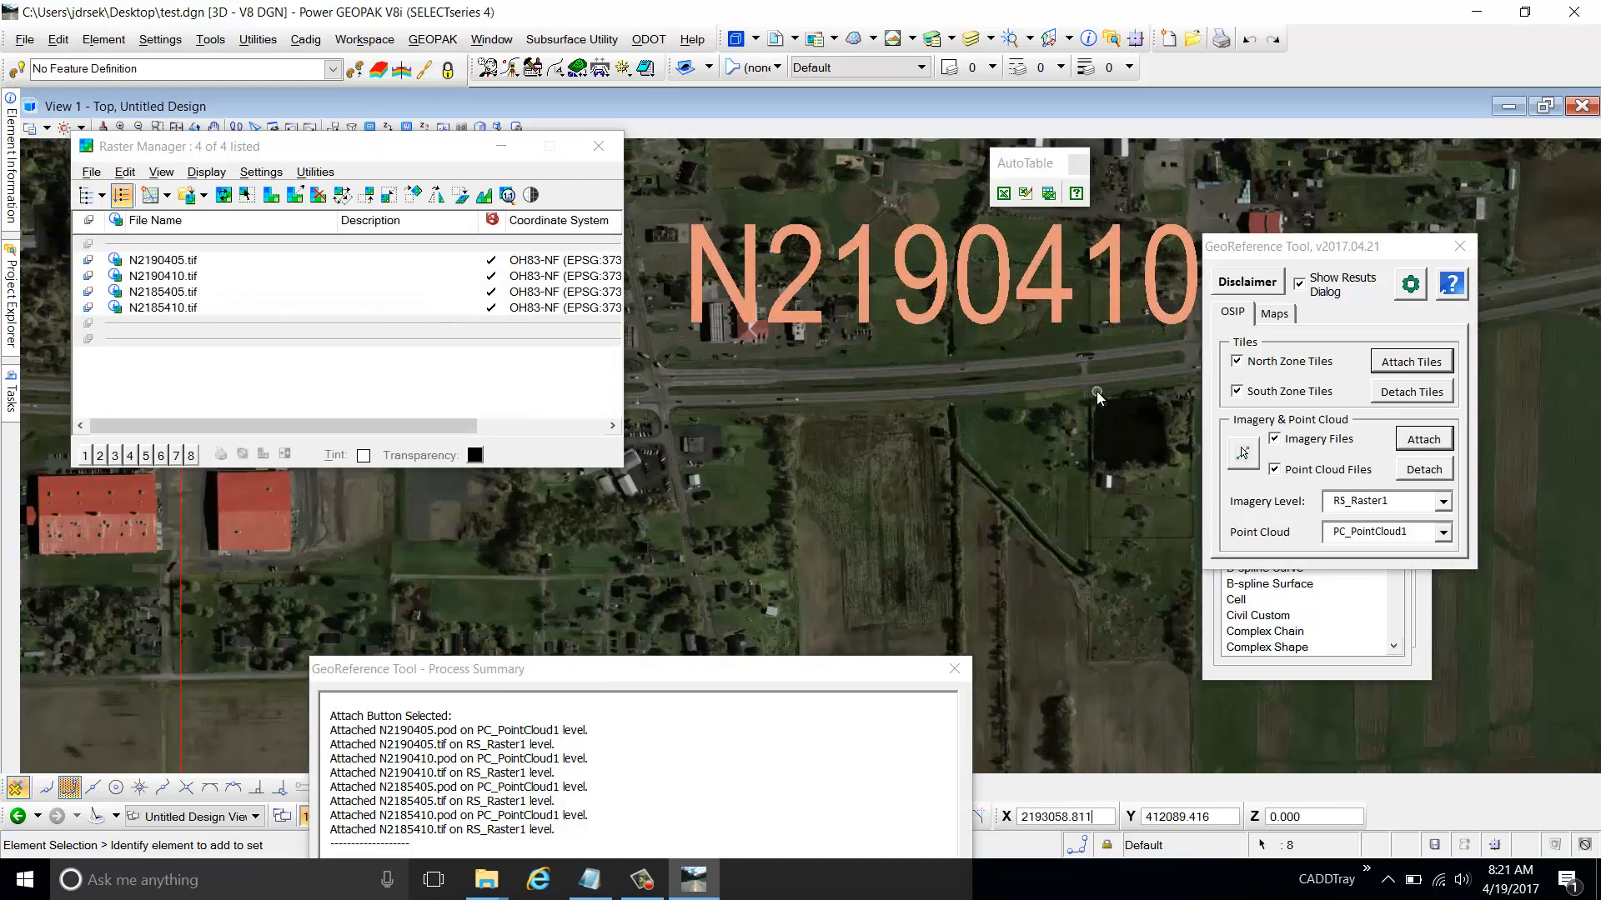
pyautogui.scroll(-3, 1096, 396)
pyautogui.click(448, 323)
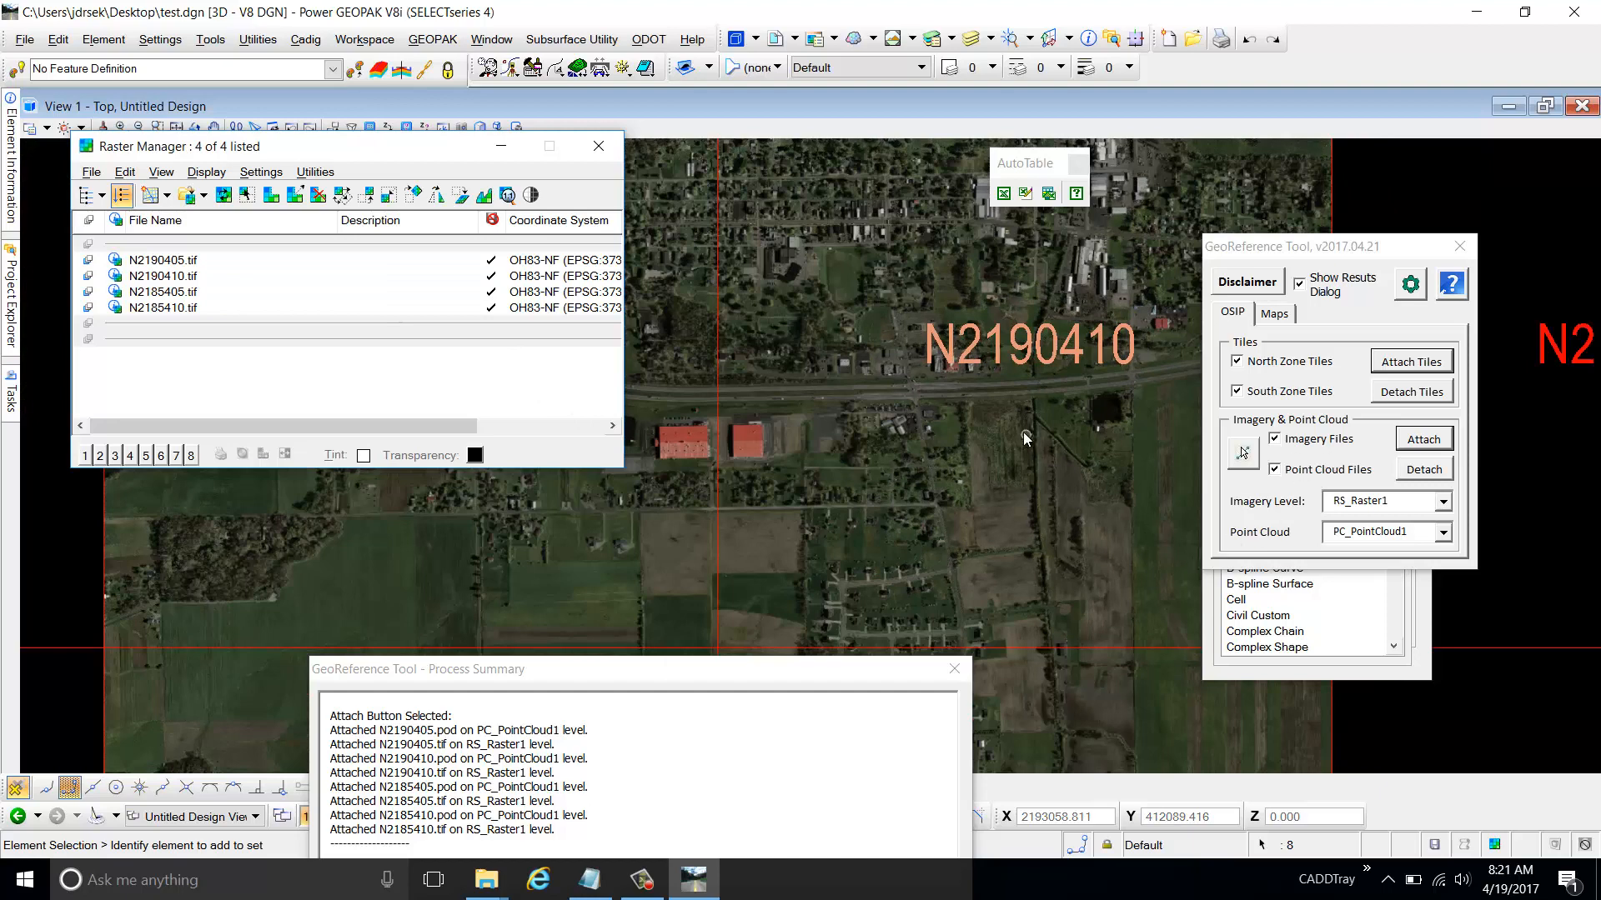
# Select tile N2190405 and detach its imagery and point cloud files
pyautogui.scroll(-5, 1023, 432)
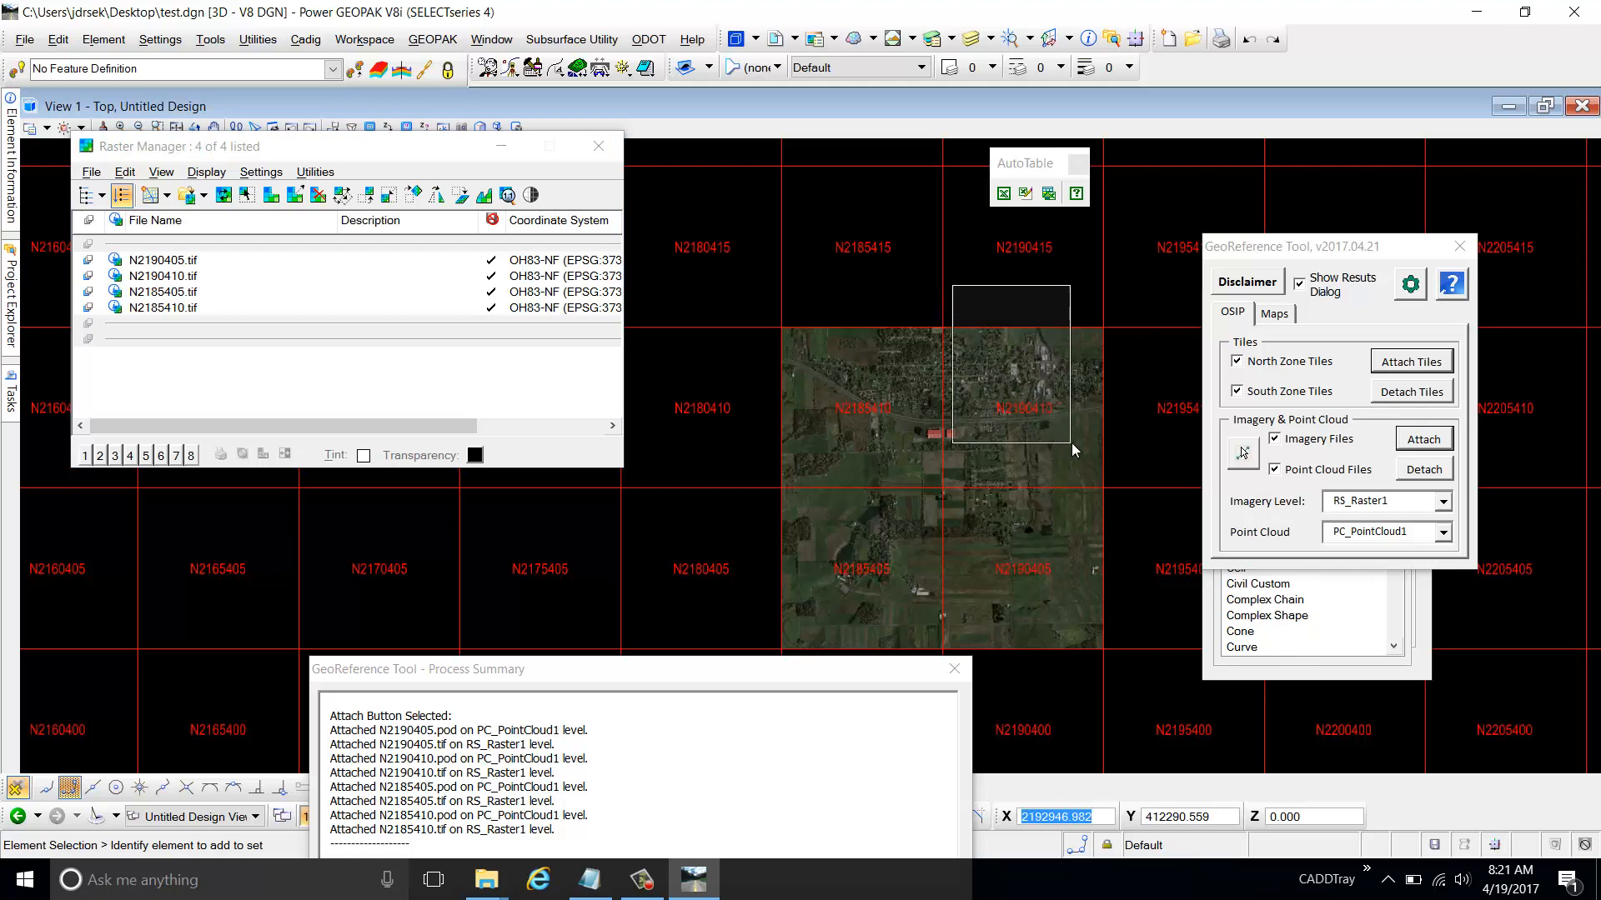
pyautogui.click(1025, 412)
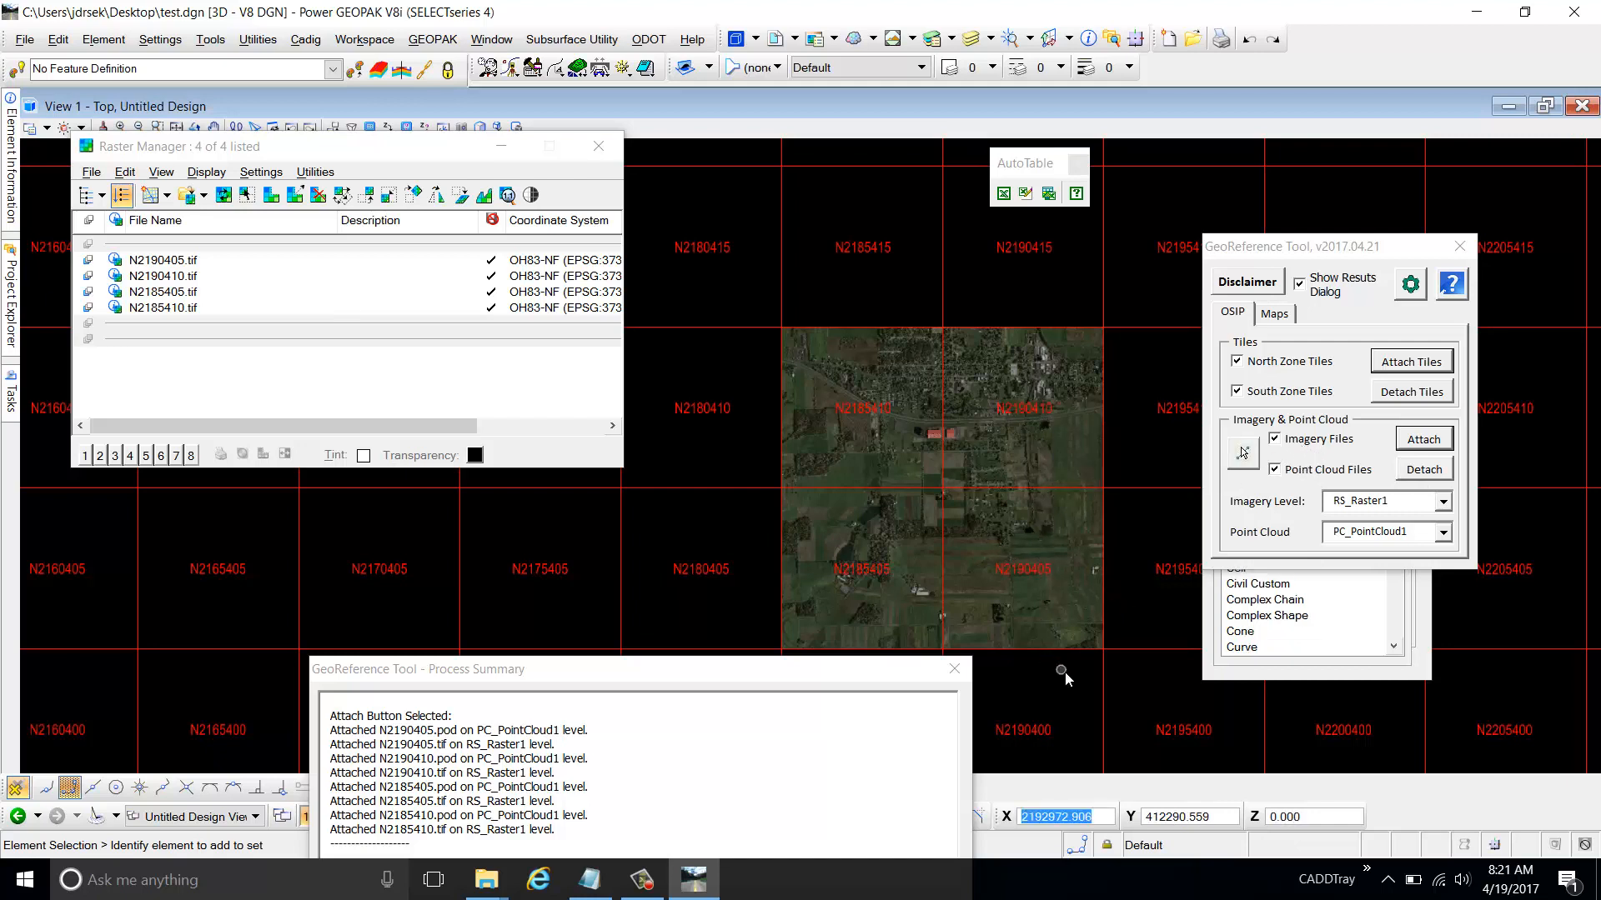
pyautogui.click(995, 549)
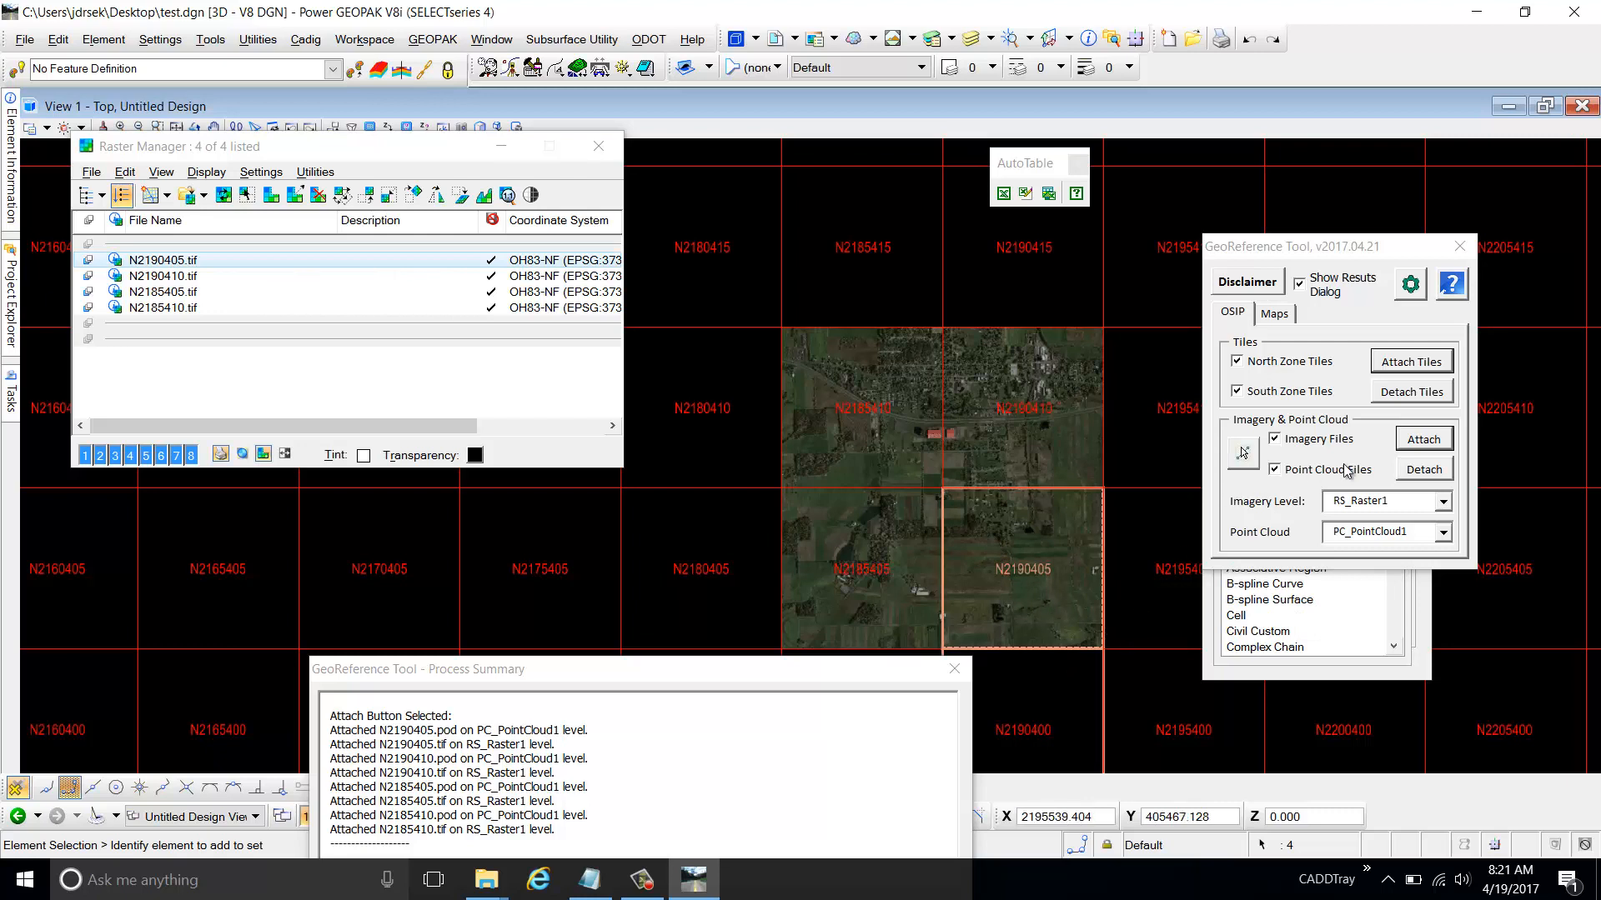
pyautogui.click(1437, 474)
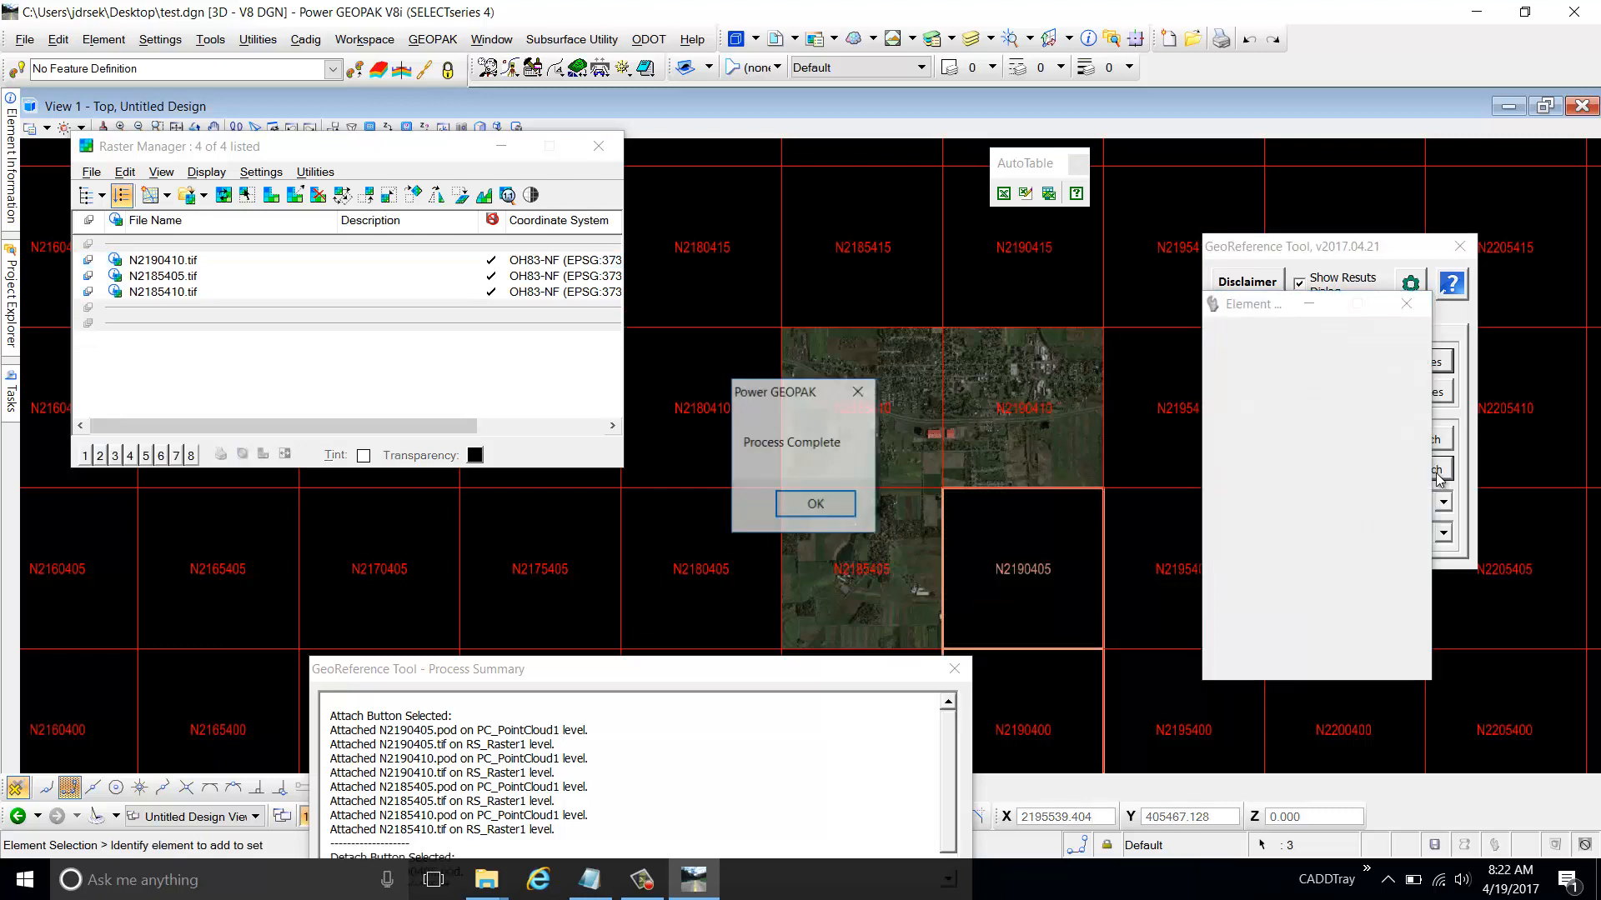
pyautogui.click(812, 508)
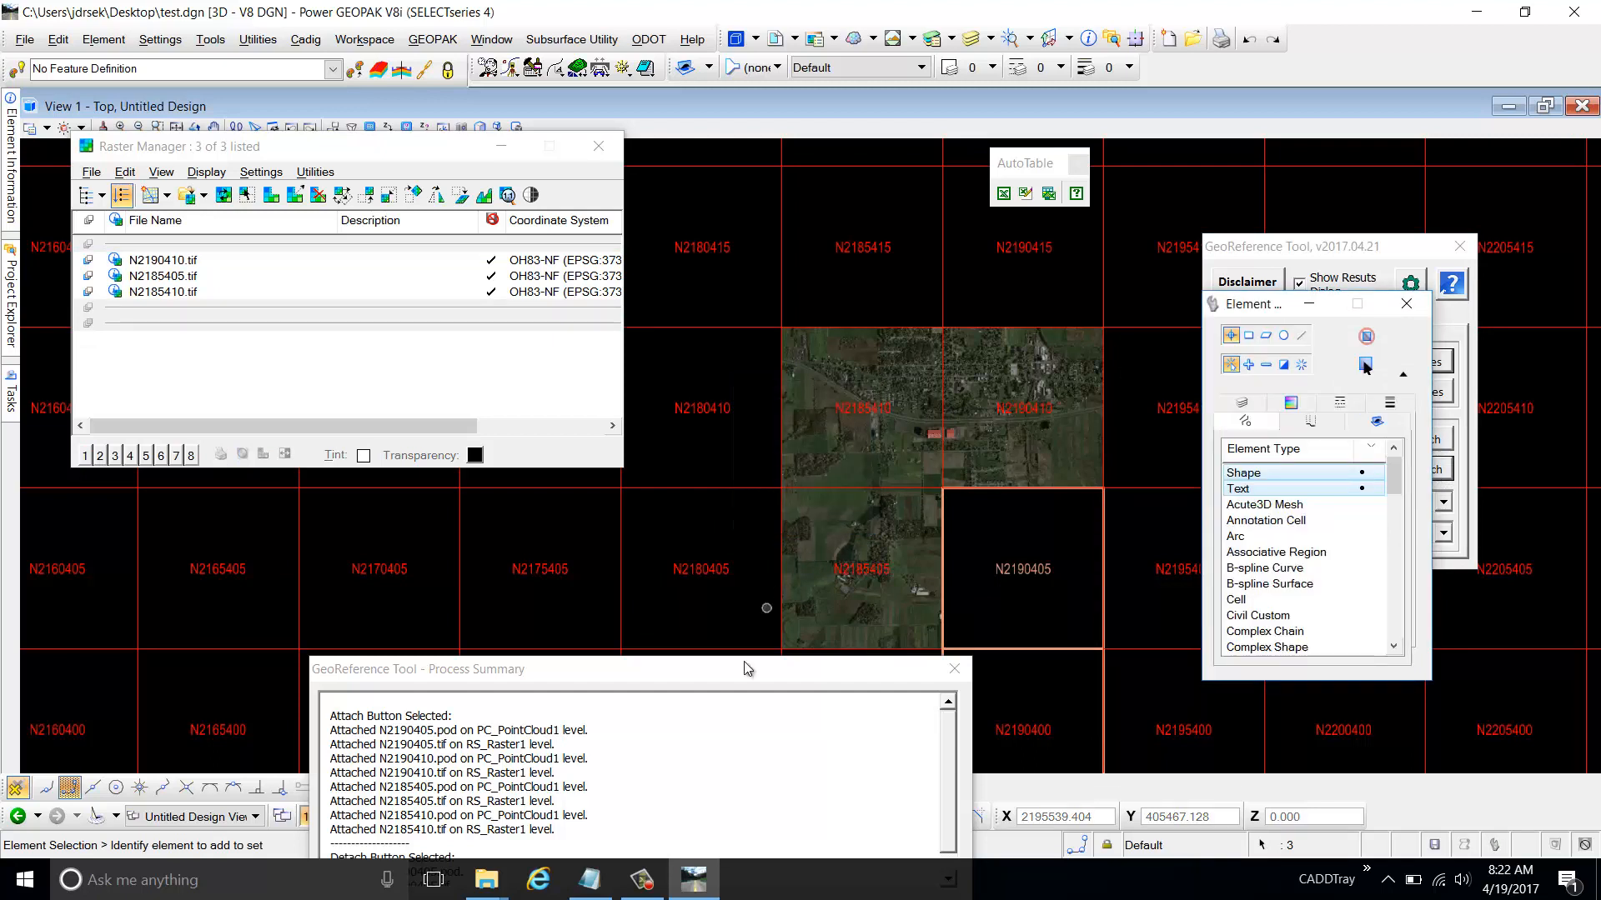
# Review the detach entries in the process summary, and move the summary and Element Selection windows clear of the tiles
pyautogui.click(507, 761)
pyautogui.moveTo(526, 682); pyautogui.dragTo(526, 553)
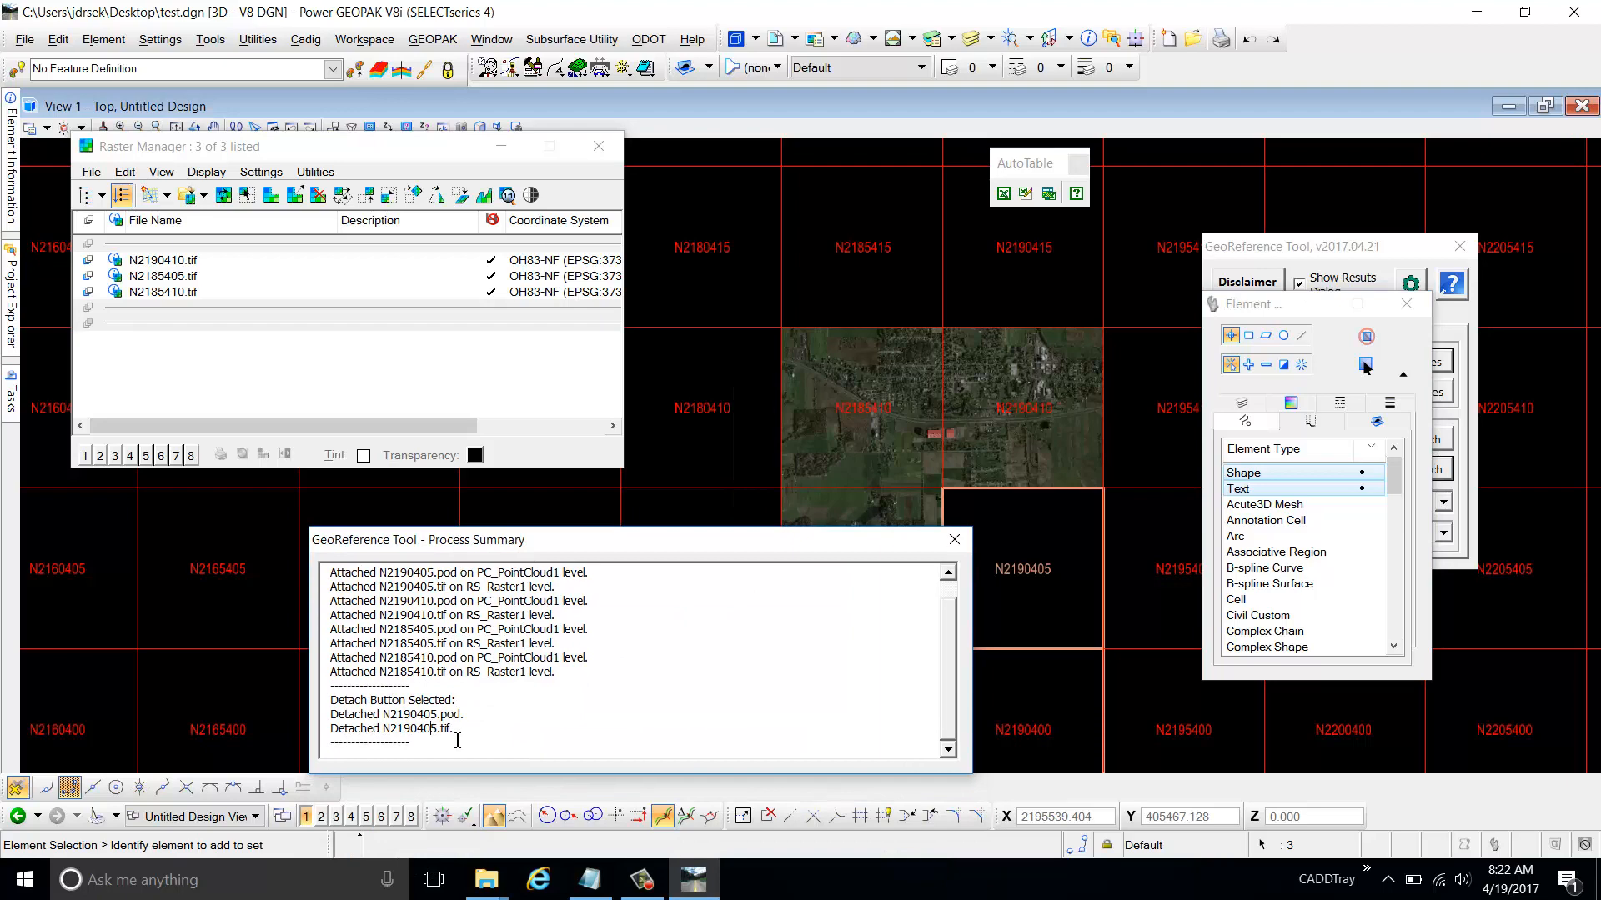
pyautogui.moveTo(458, 741); pyautogui.dragTo(330, 710)
pyautogui.click(385, 714)
pyautogui.moveTo(1259, 307); pyautogui.dragTo(1345, 619)
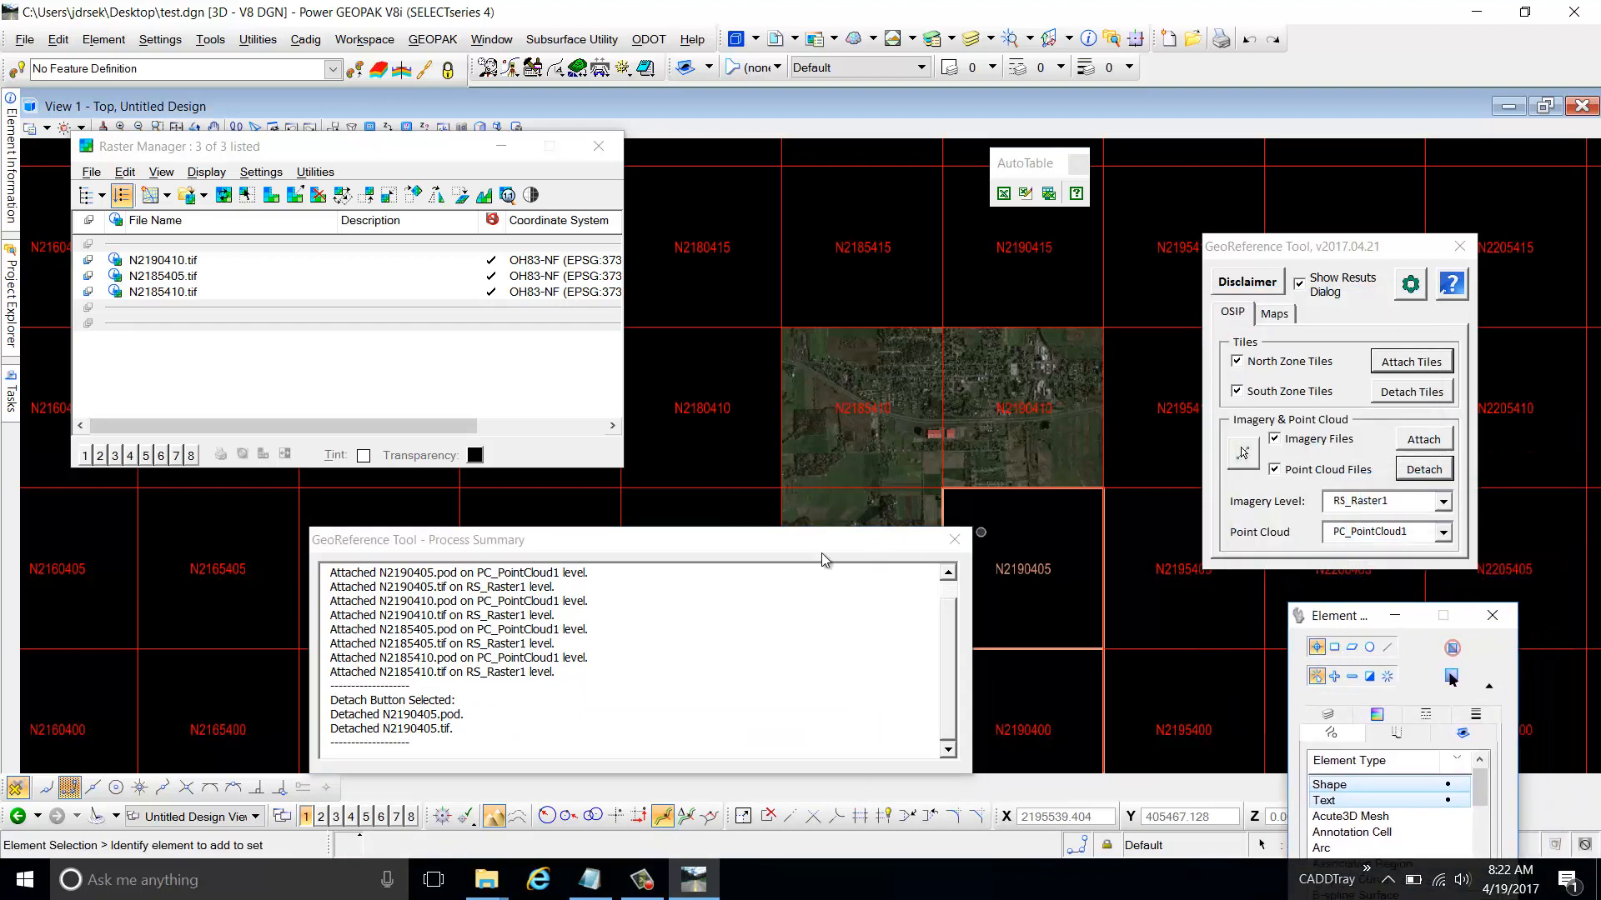
pyautogui.moveTo(752, 557); pyautogui.dragTo(725, 642)
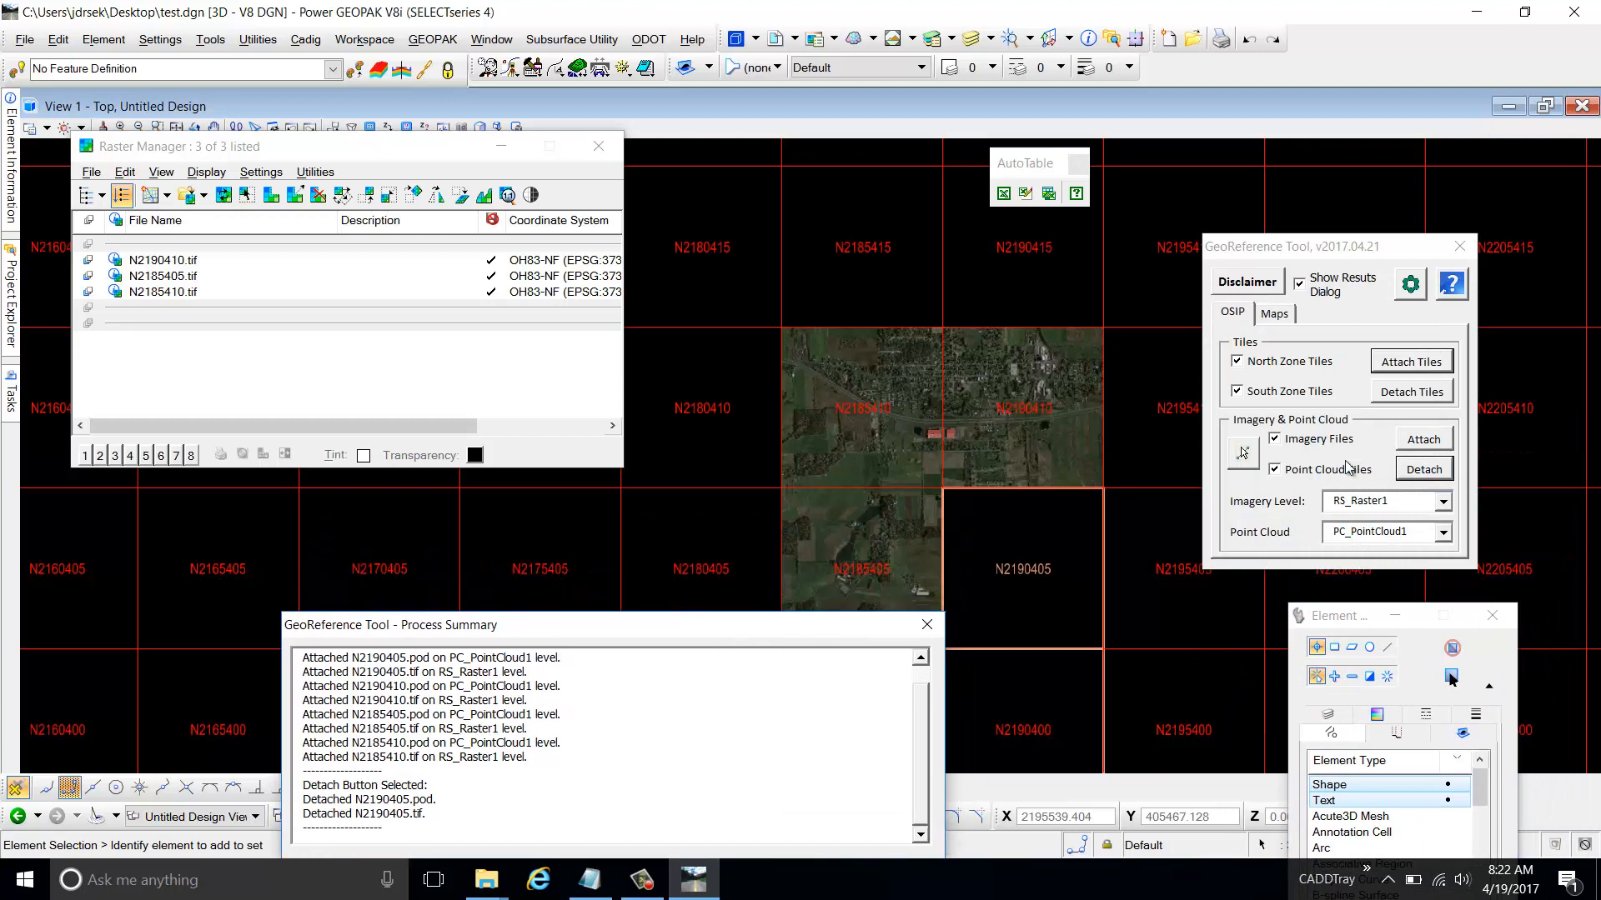
# Clear the tile selection and move the GeoReference Tool and Process Summary windows farther off the tiles
pyautogui.click(1032, 567)
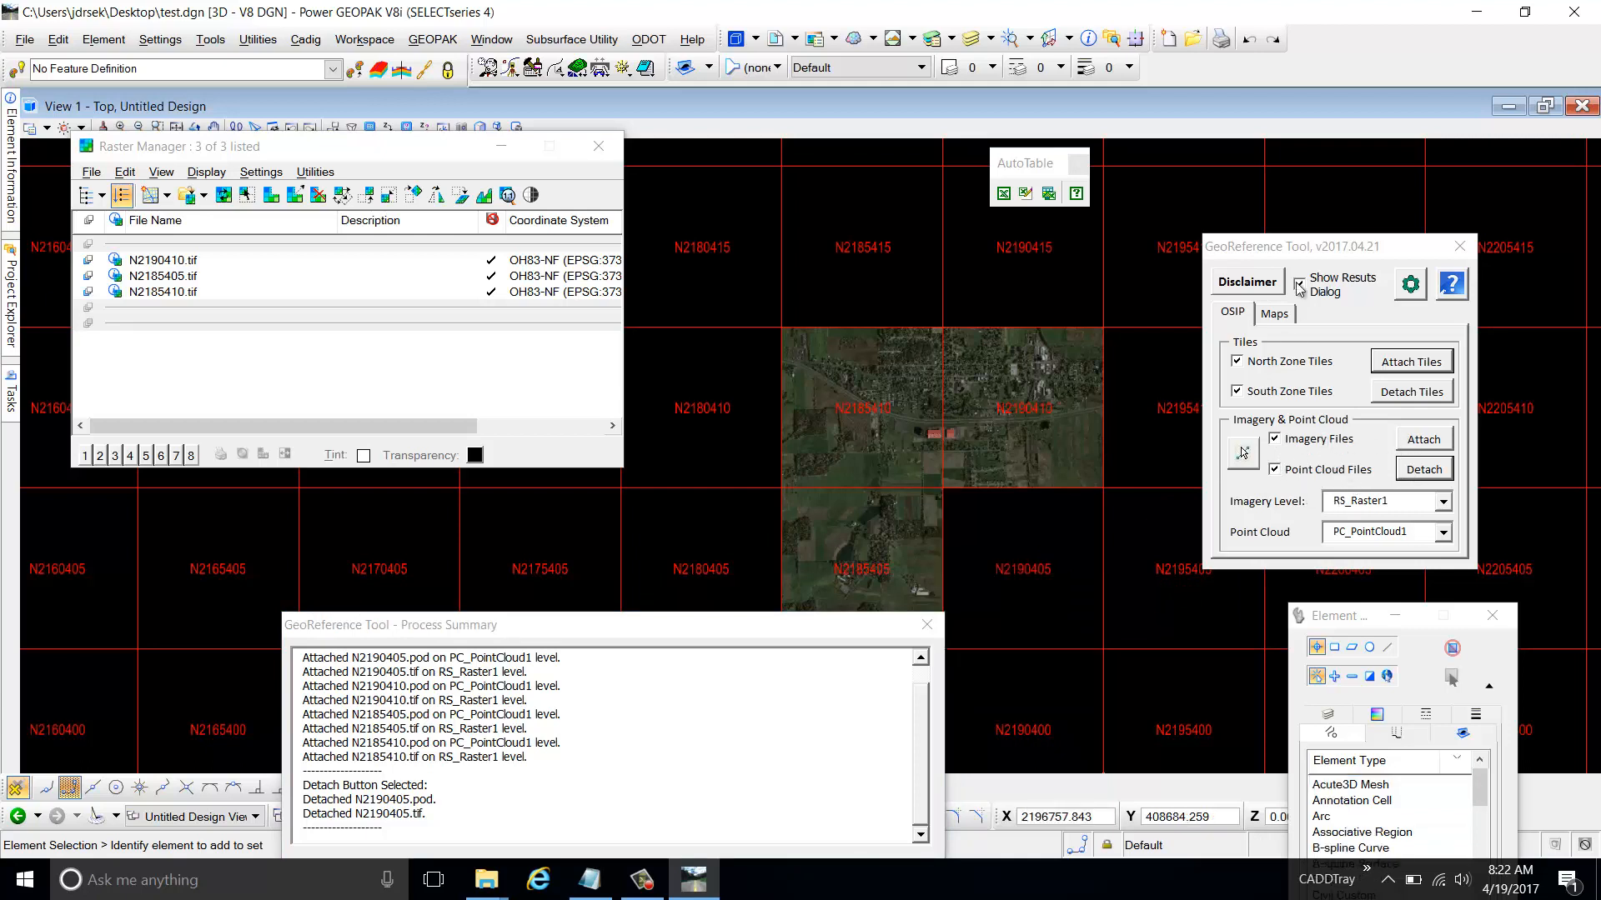
pyautogui.moveTo(1305, 251); pyautogui.dragTo(1309, 200)
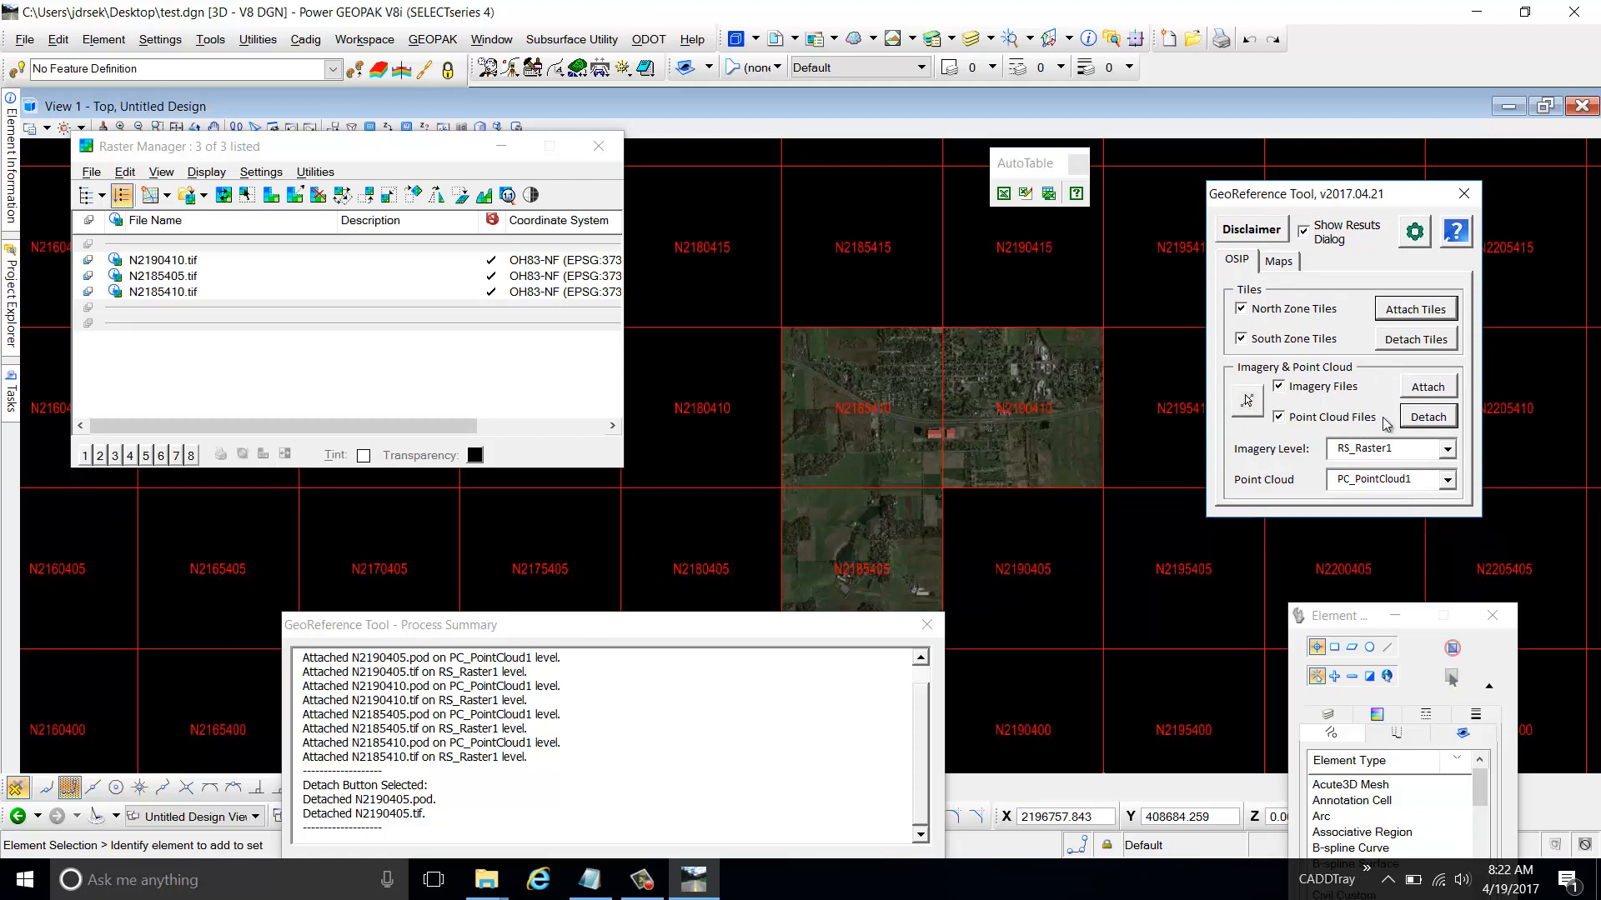
pyautogui.moveTo(797, 633); pyautogui.dragTo(580, 638)
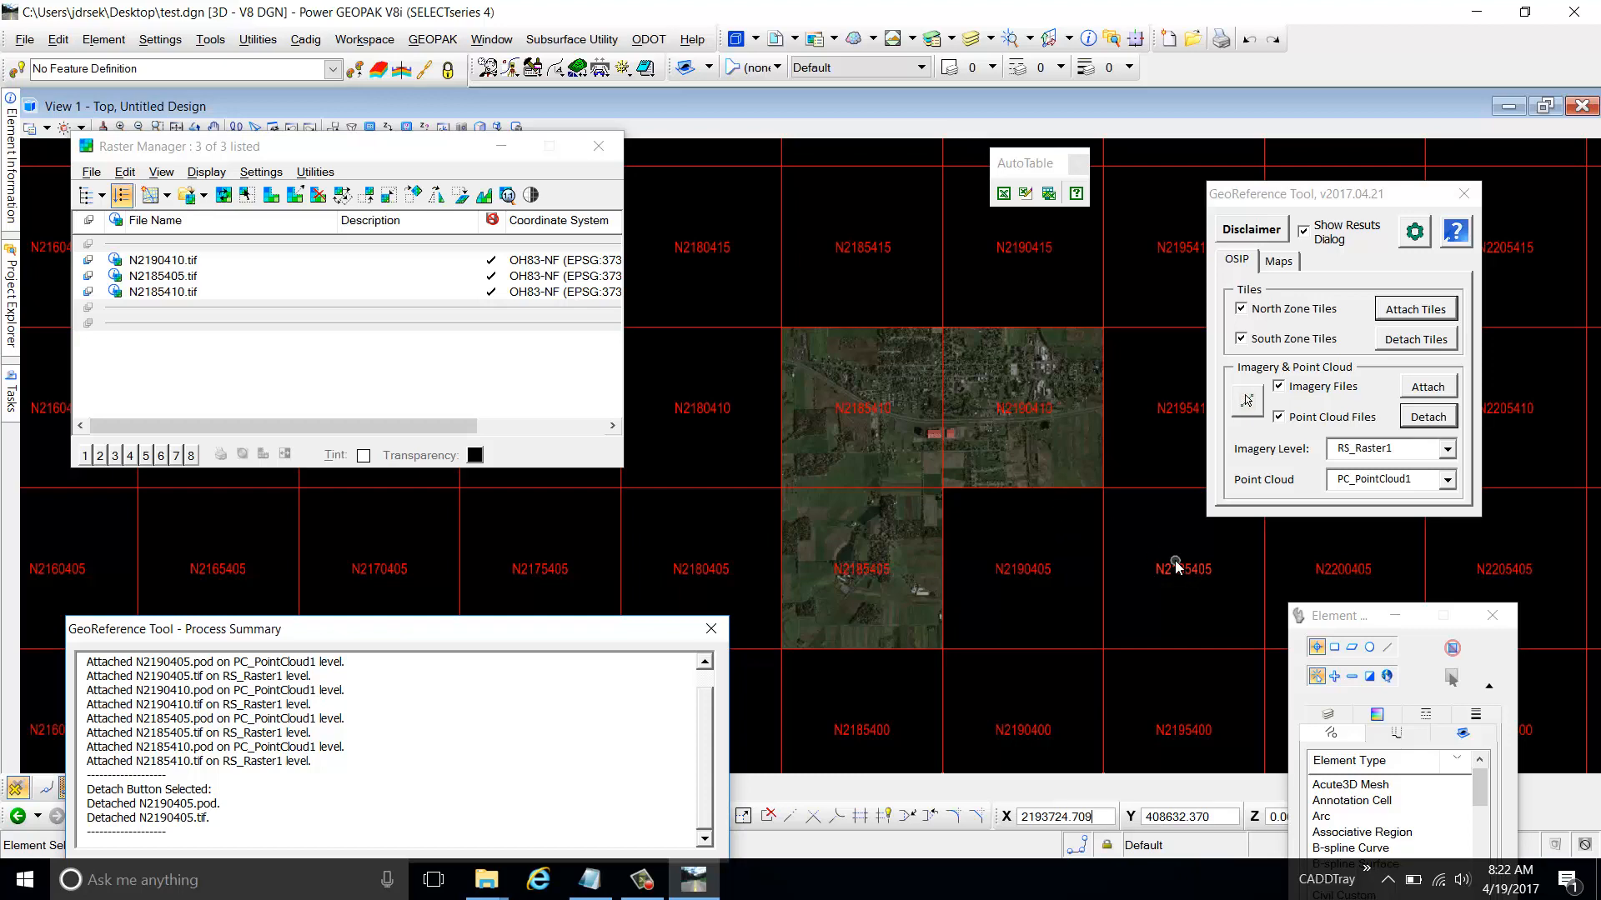
# Start the GeoReference Tool's Google Maps location command and move its settings dialog over Raster Manager
pyautogui.scroll(5, 1014, 435)
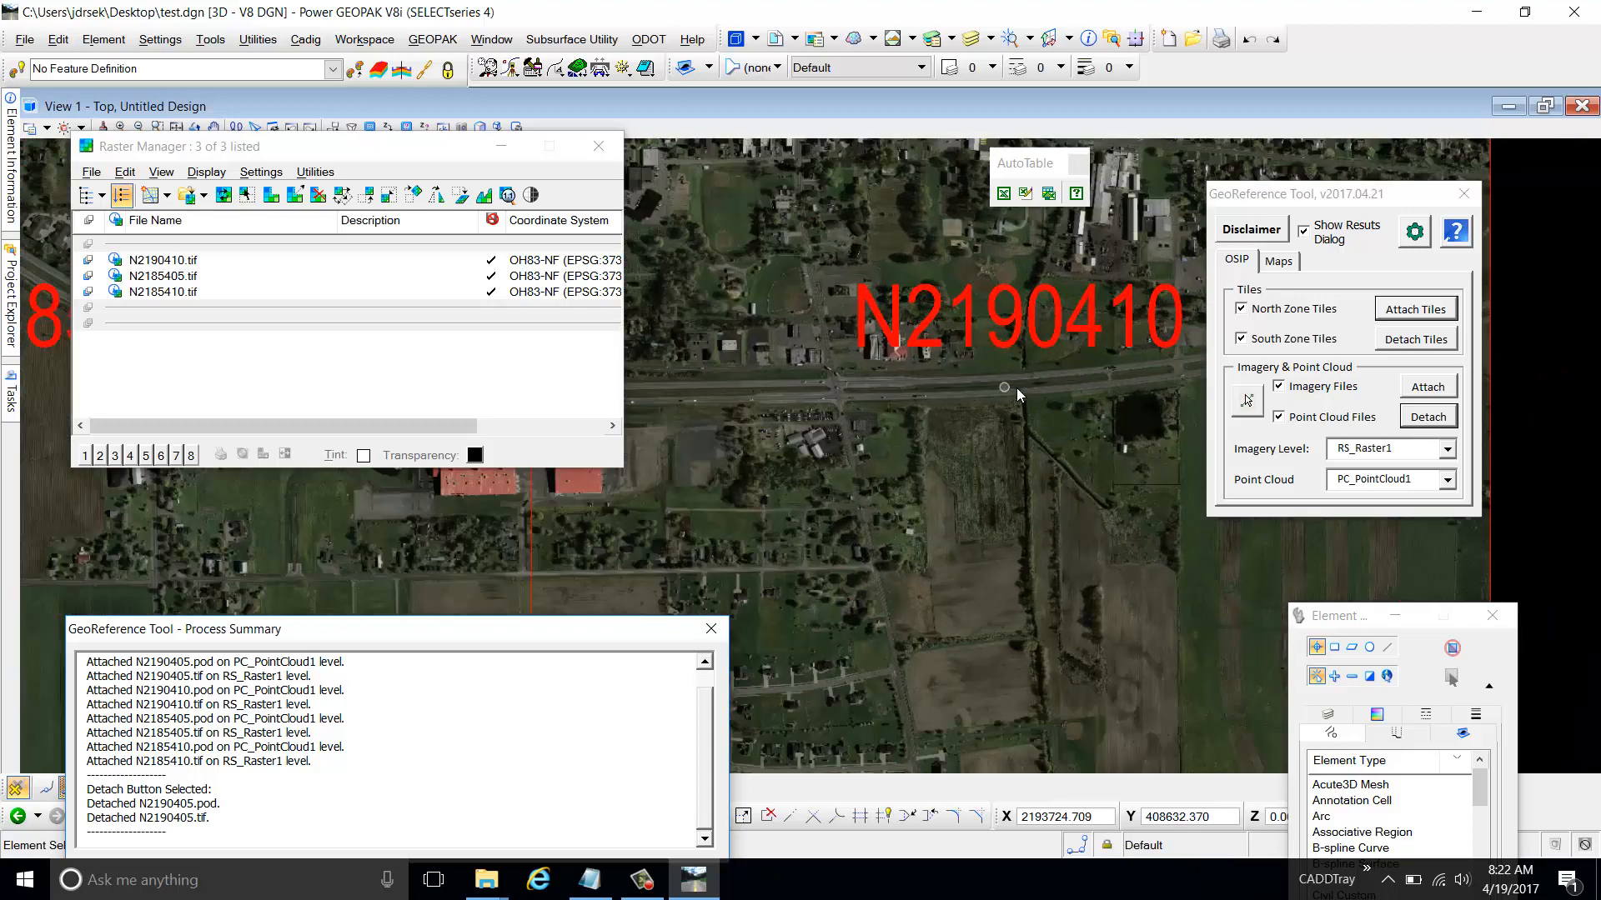
pyautogui.scroll(-3, 1054, 425)
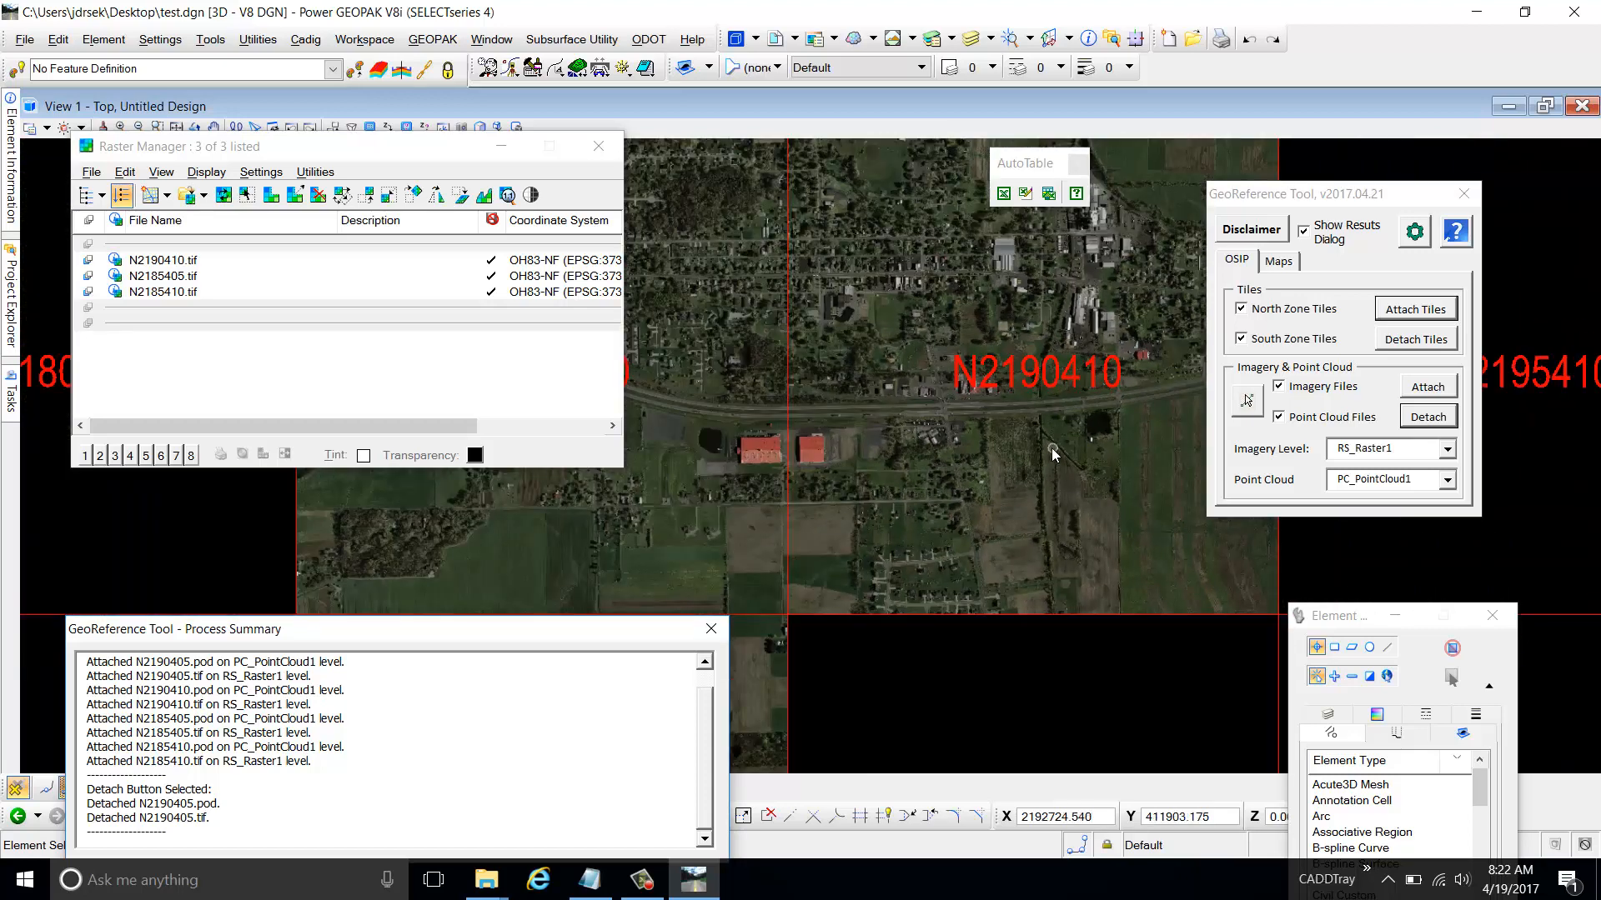
pyautogui.click(1242, 260)
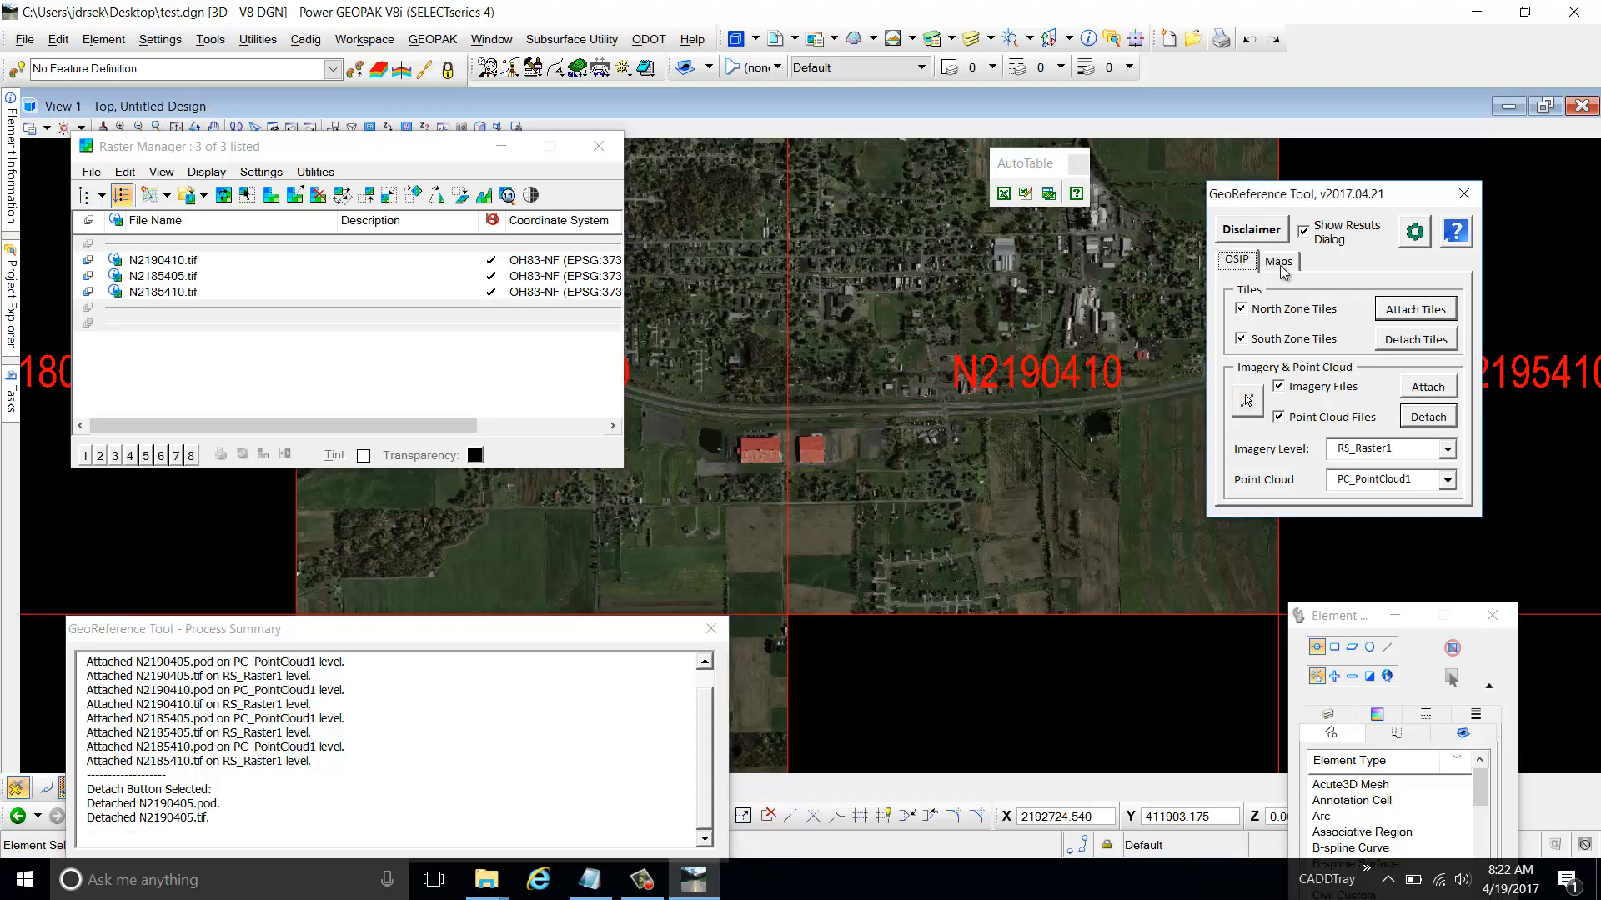
pyautogui.click(1280, 263)
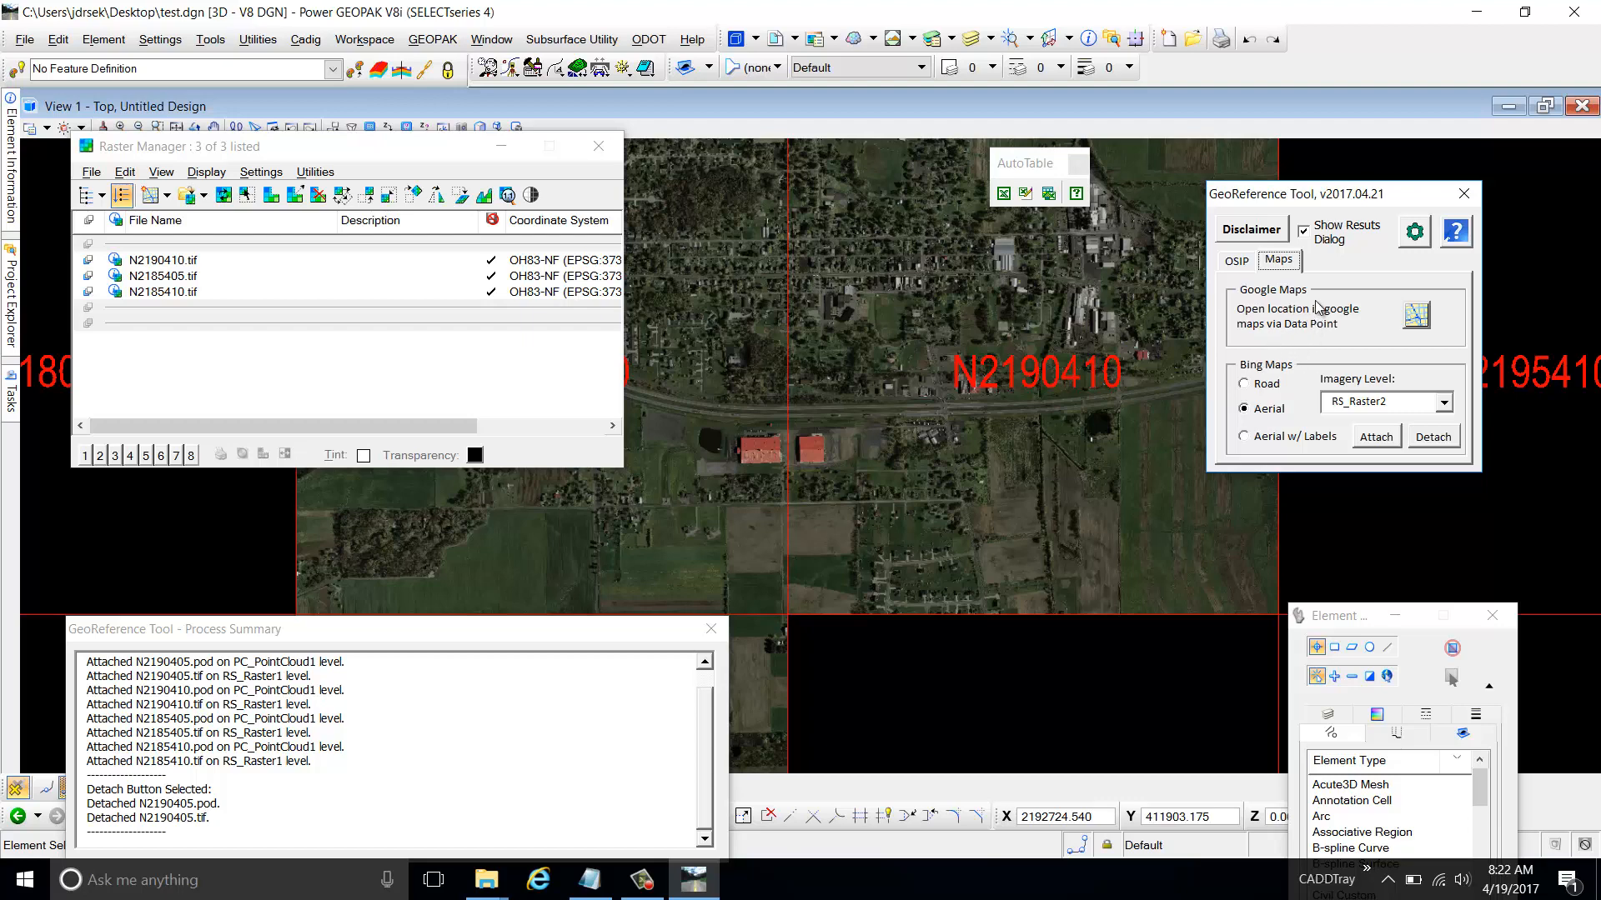
pyautogui.click(1418, 321)
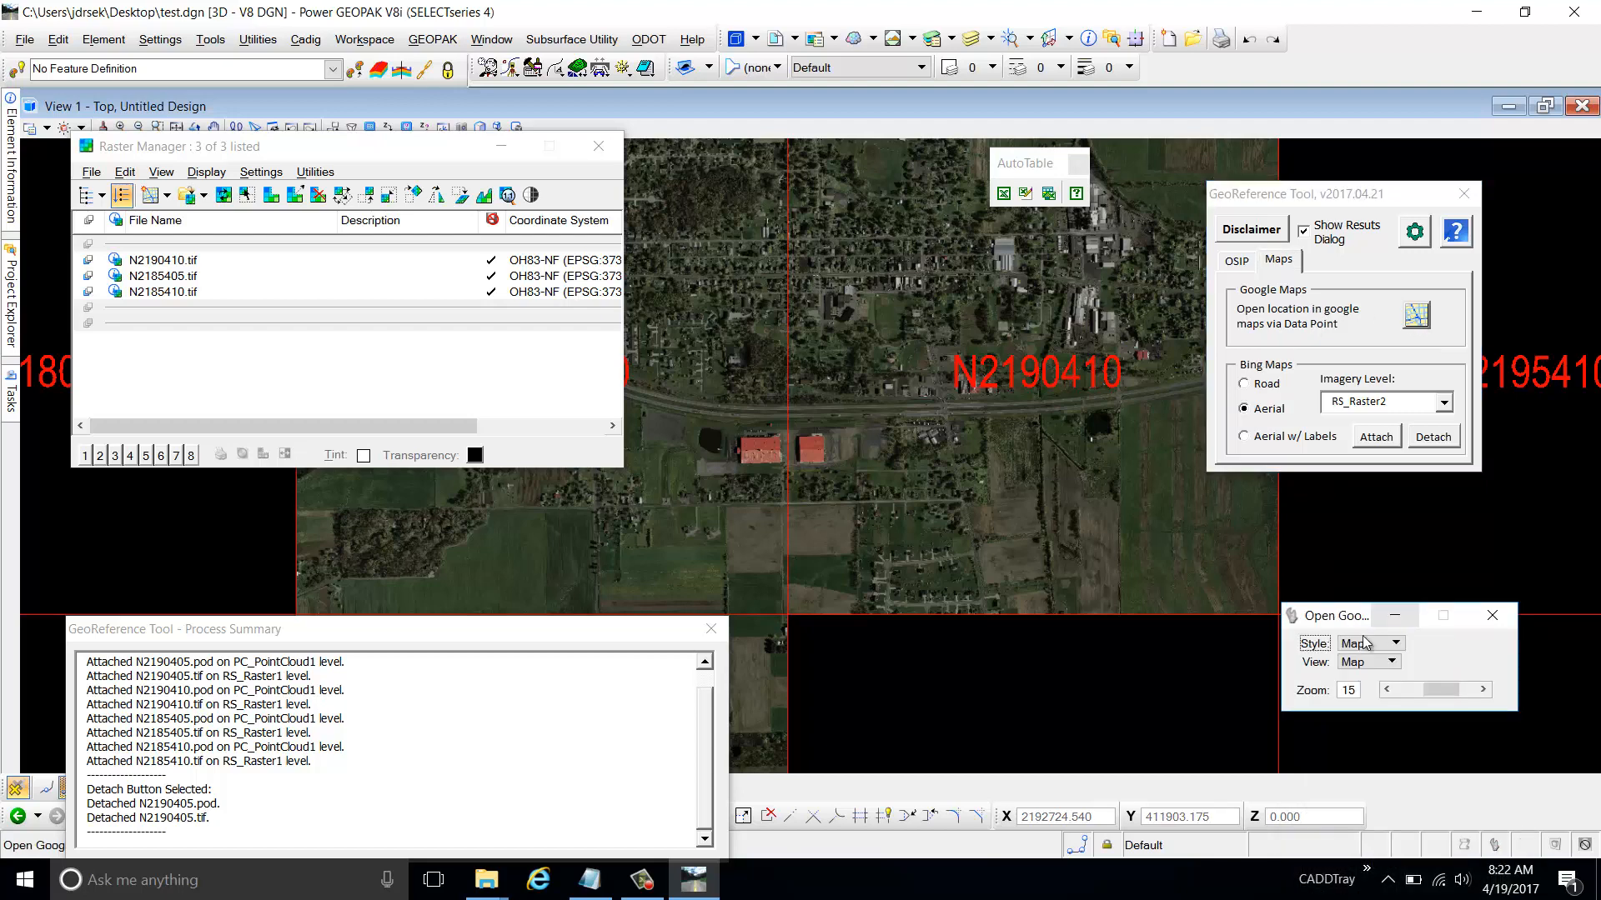
pyautogui.moveTo(1338, 623); pyautogui.dragTo(420, 215)
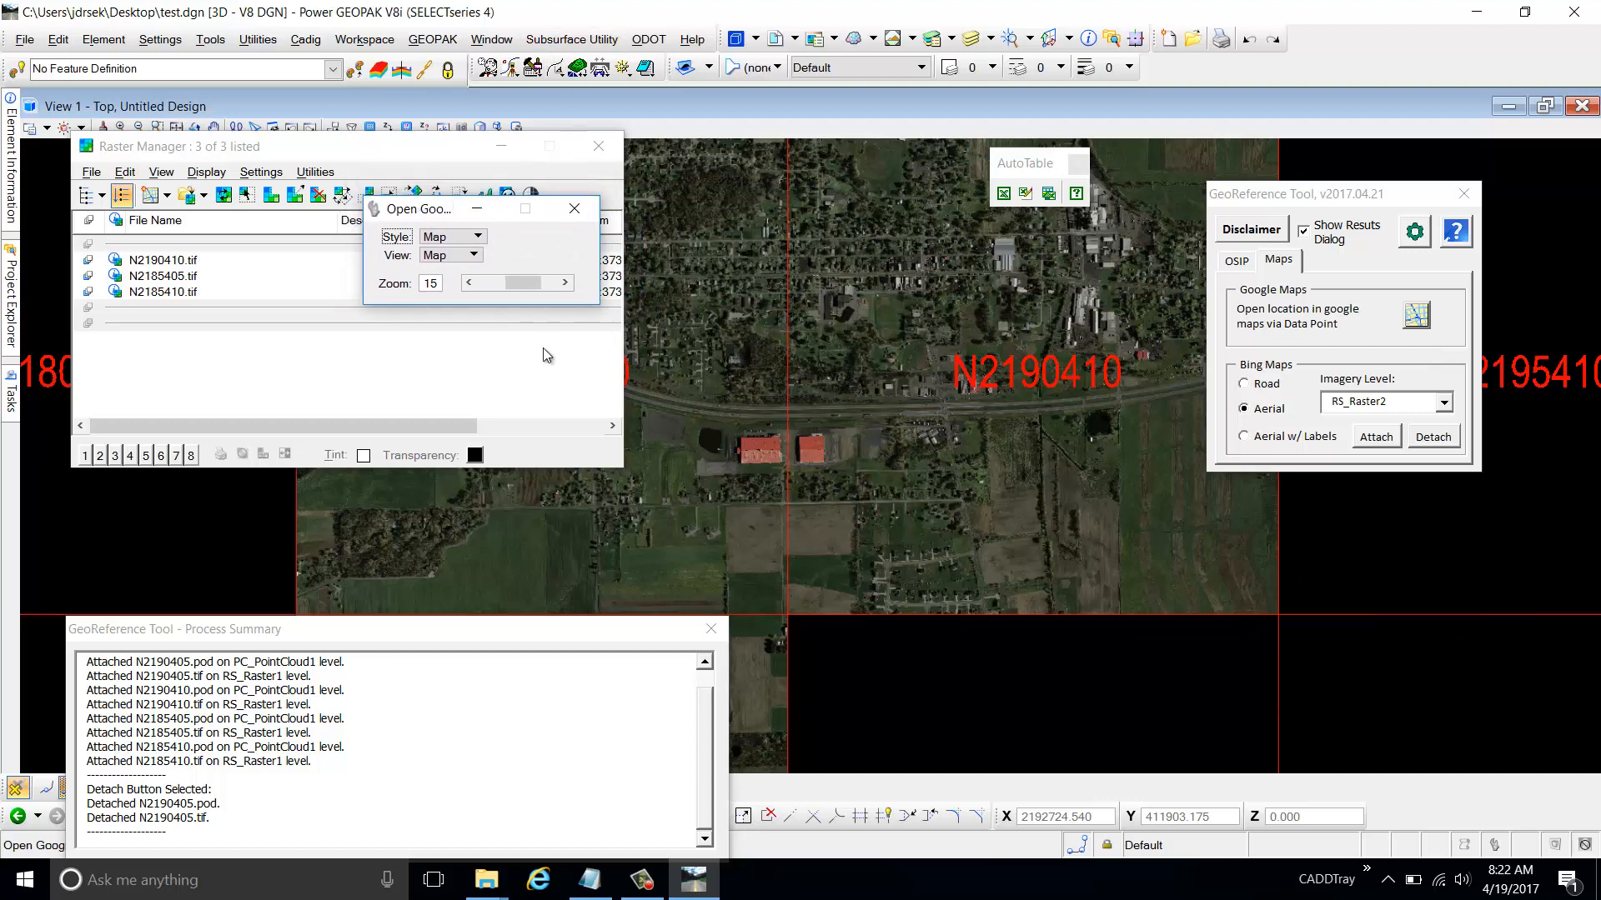
# Check the Google Maps style and view options, keeping Map for both
pyautogui.click(470, 237)
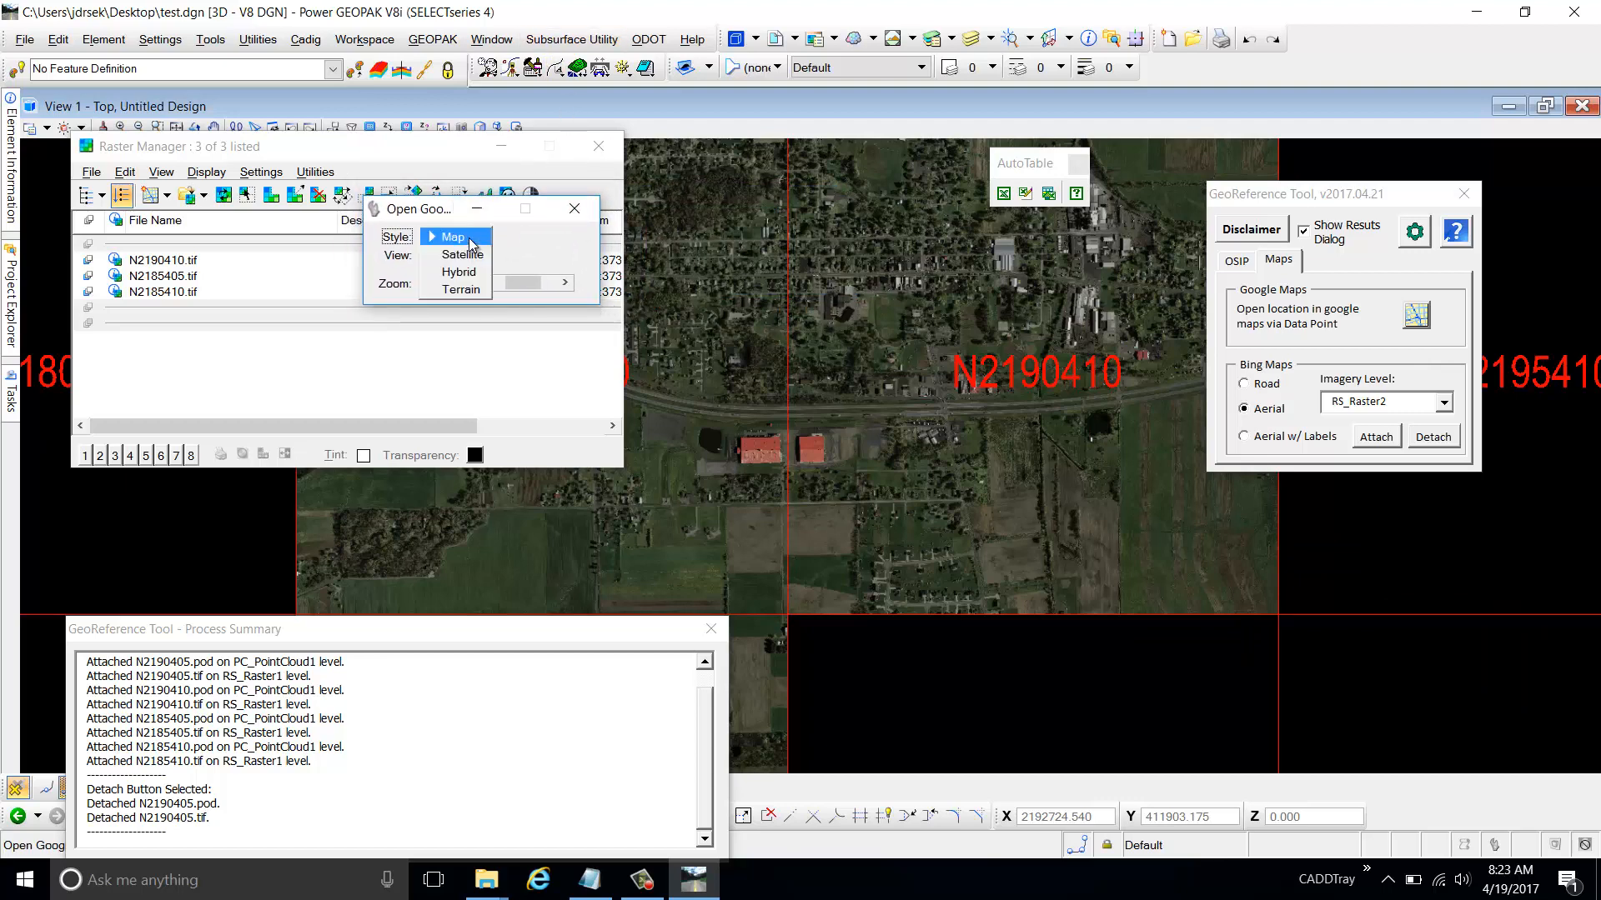
pyautogui.click(470, 240)
pyautogui.click(468, 256)
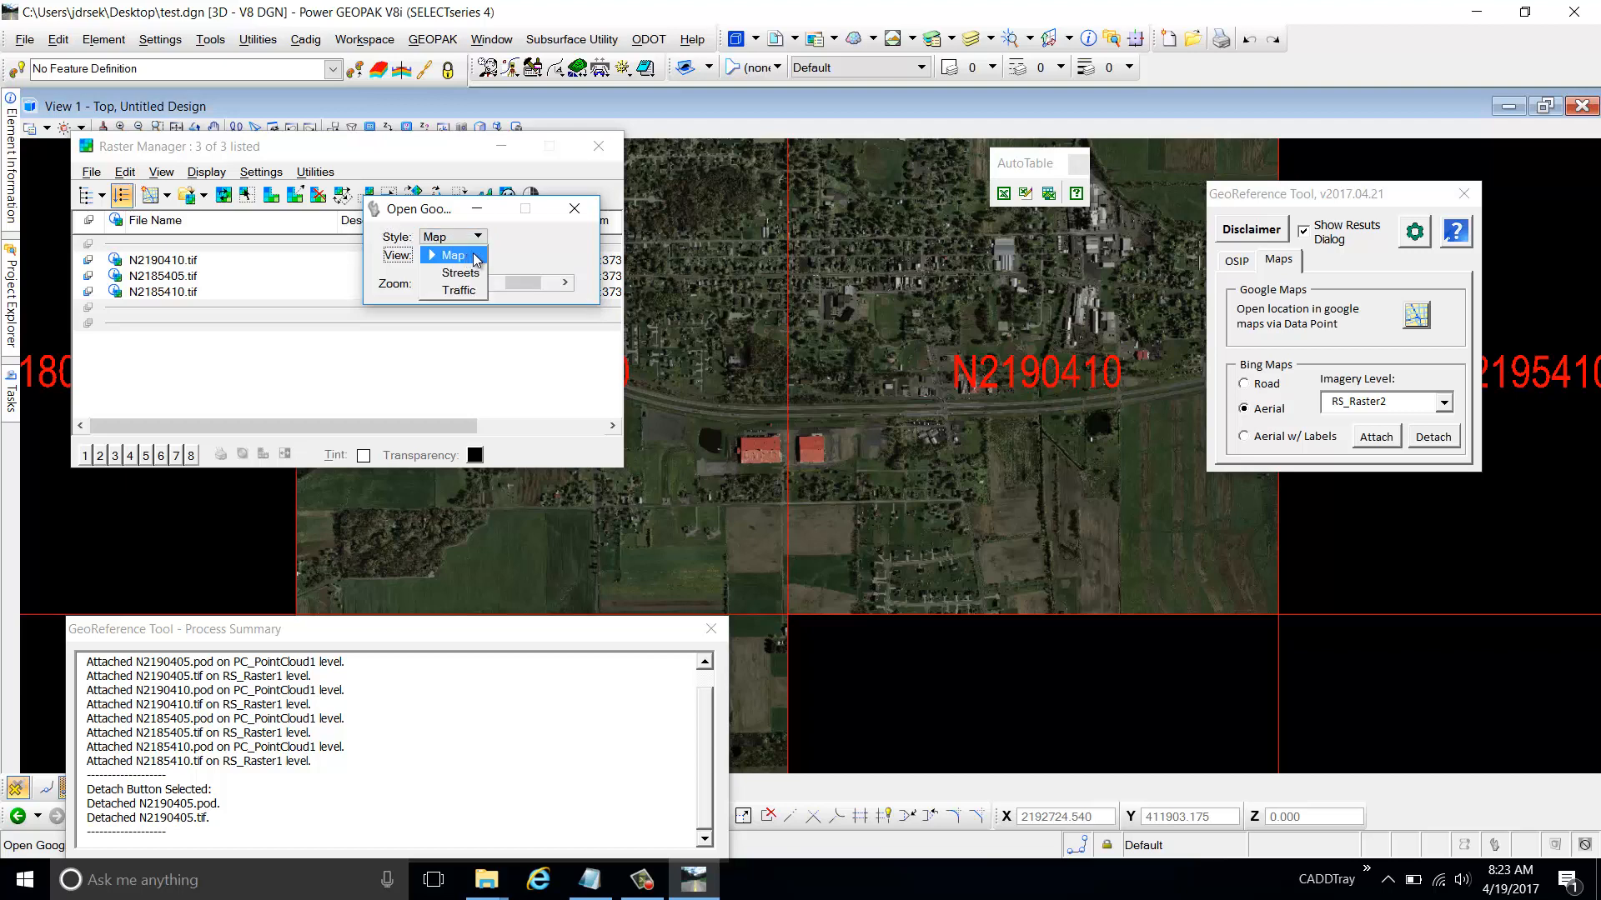
pyautogui.click(475, 256)
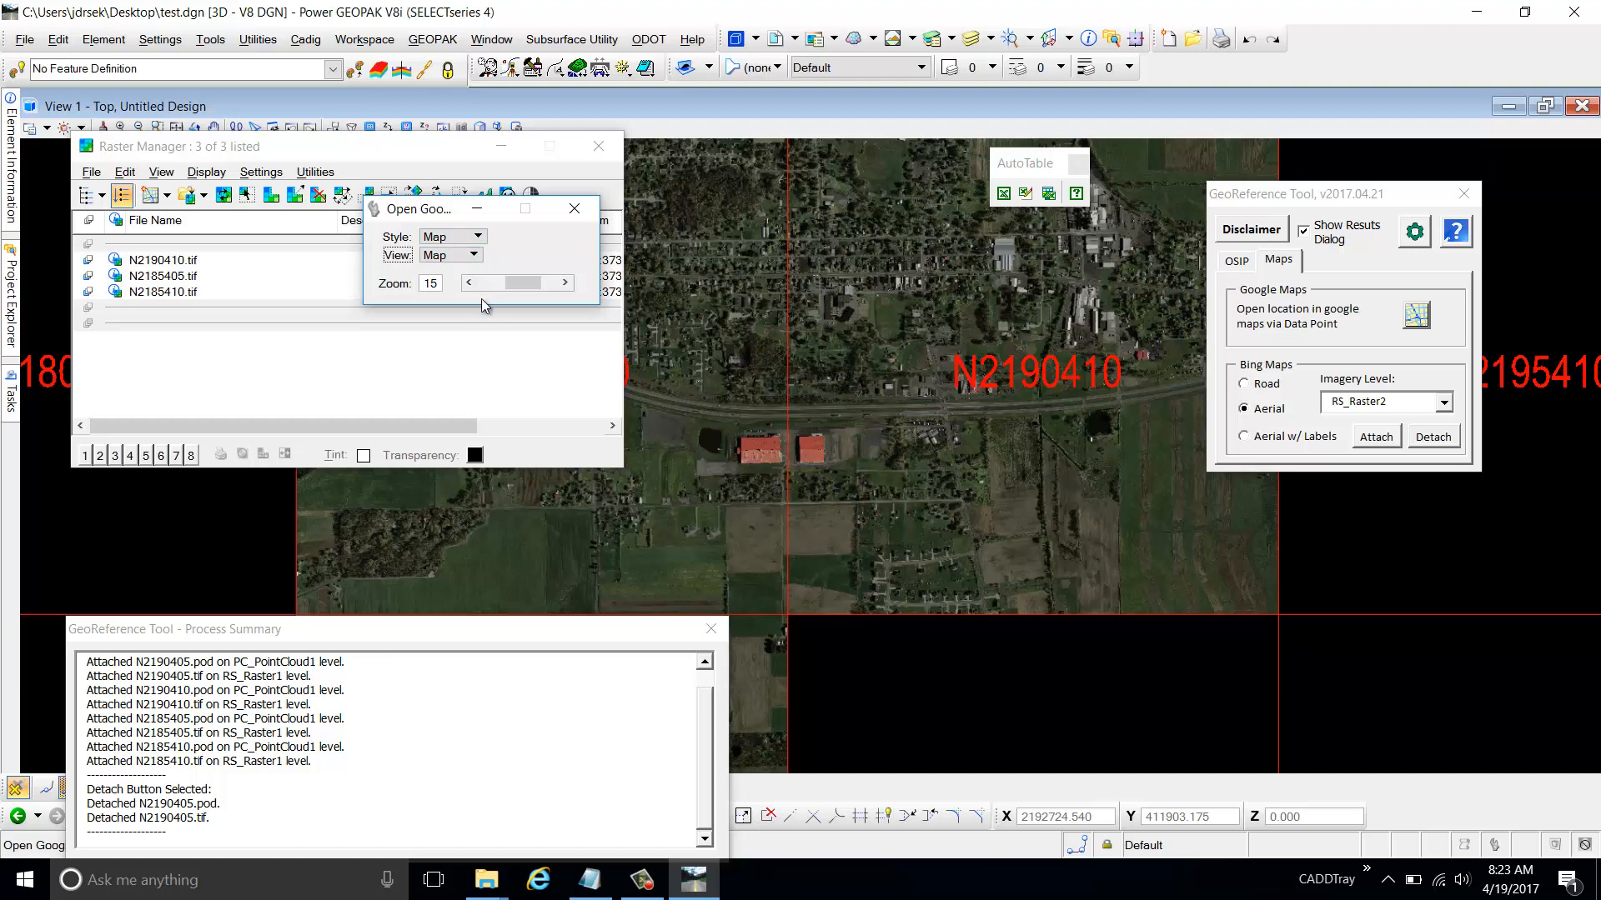
# Open the highway location just below the N2190410 label in Google Maps, view it and close the browser
pyautogui.click(1417, 317)
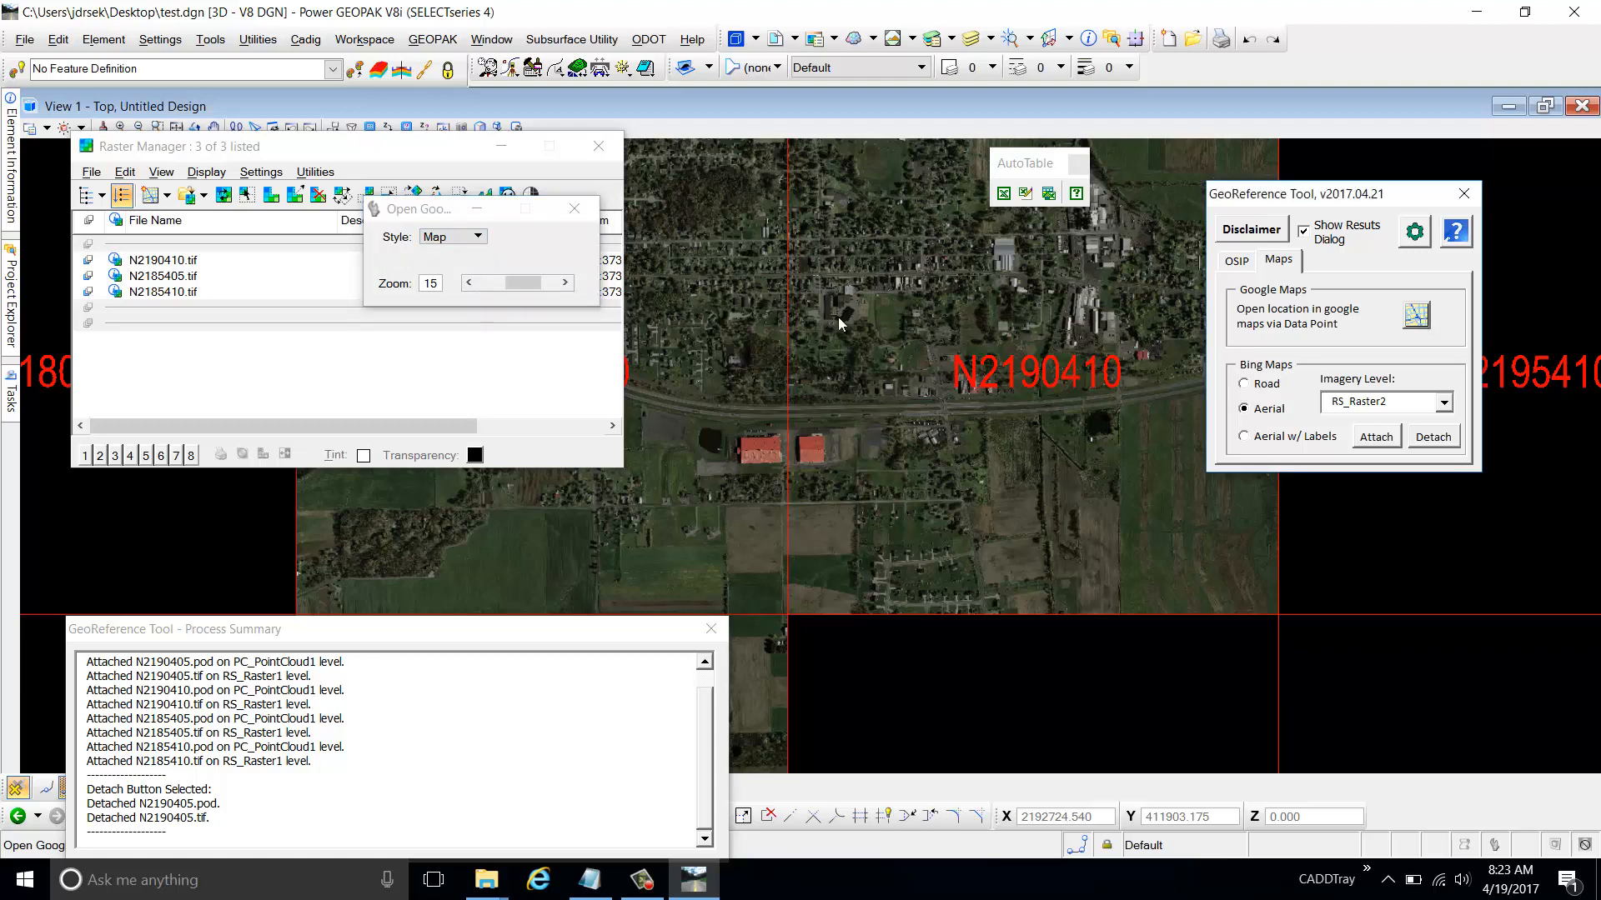
pyautogui.click(1298, 368)
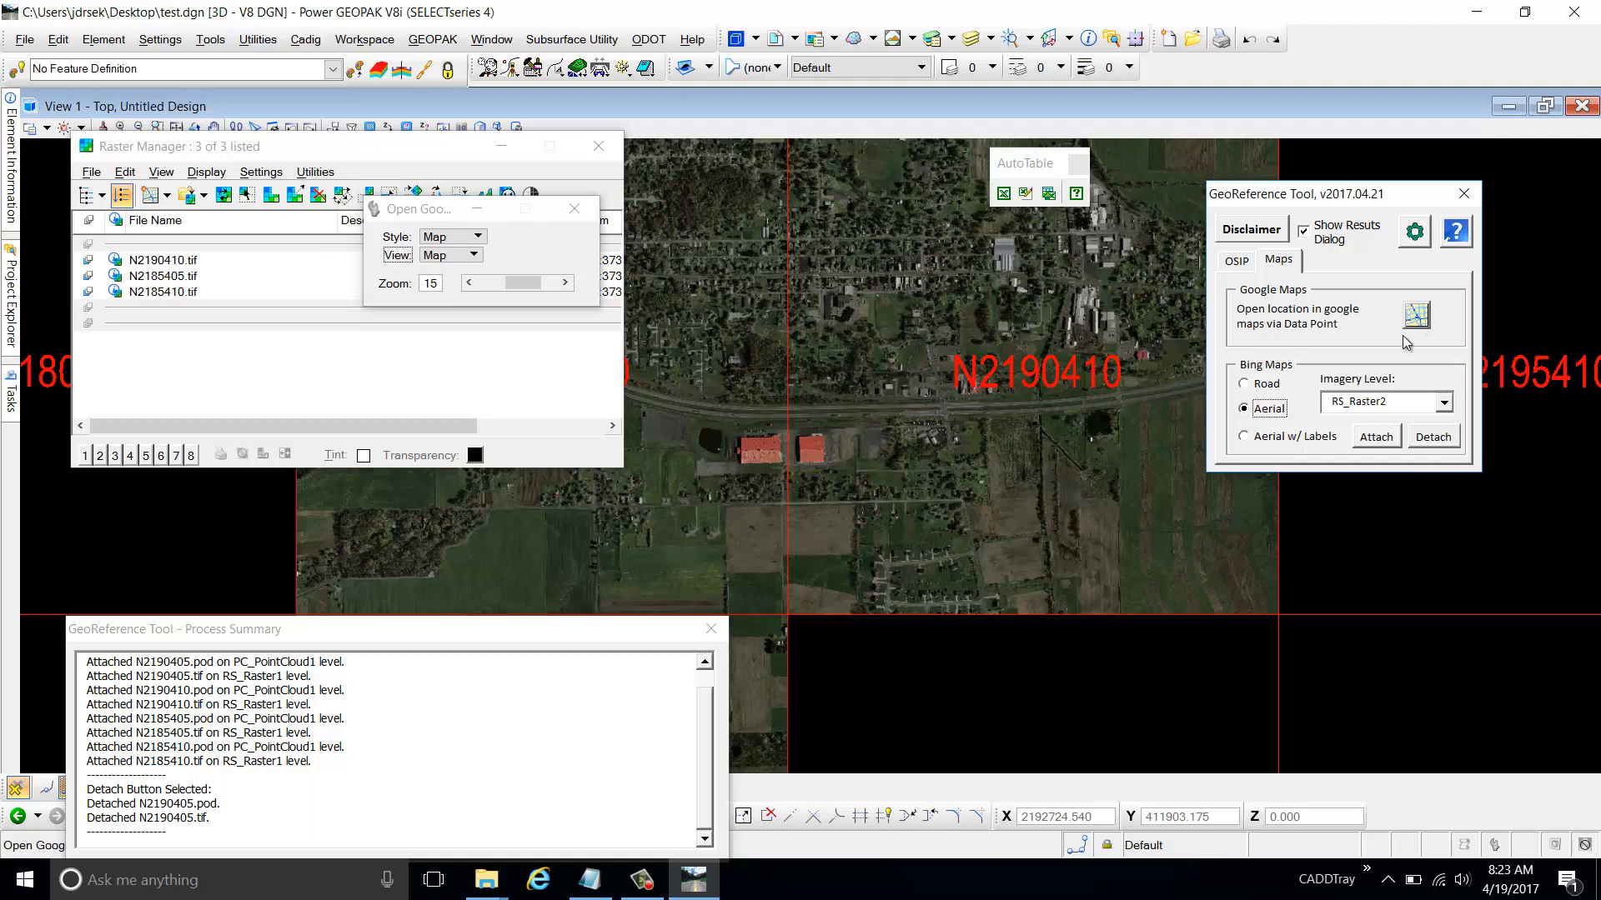
pyautogui.click(945, 411)
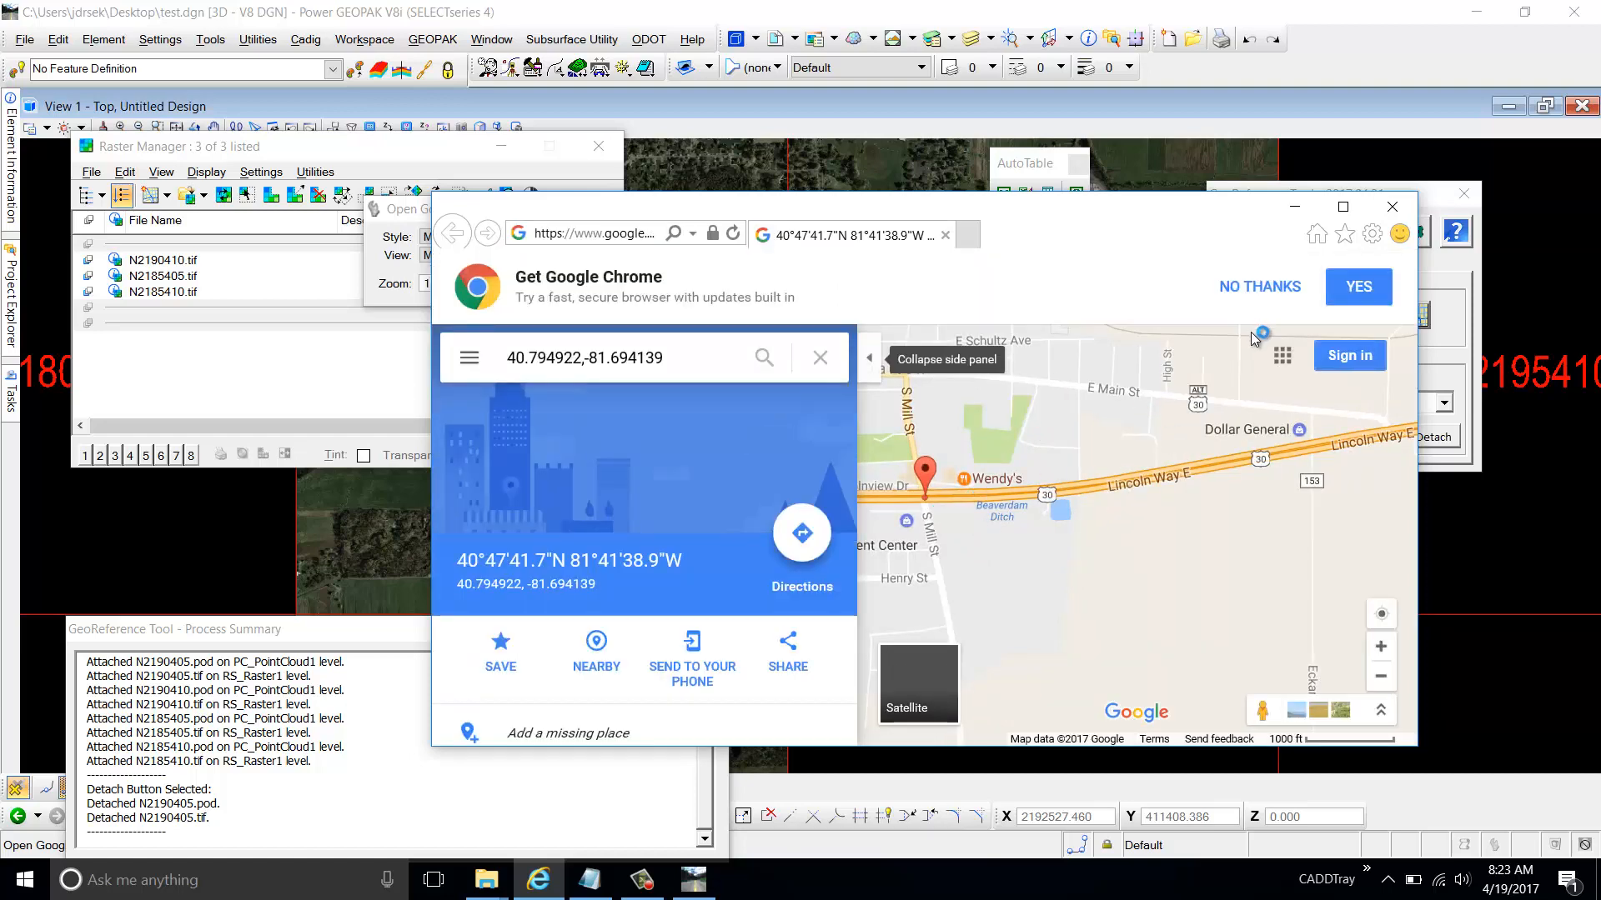
pyautogui.click(1392, 206)
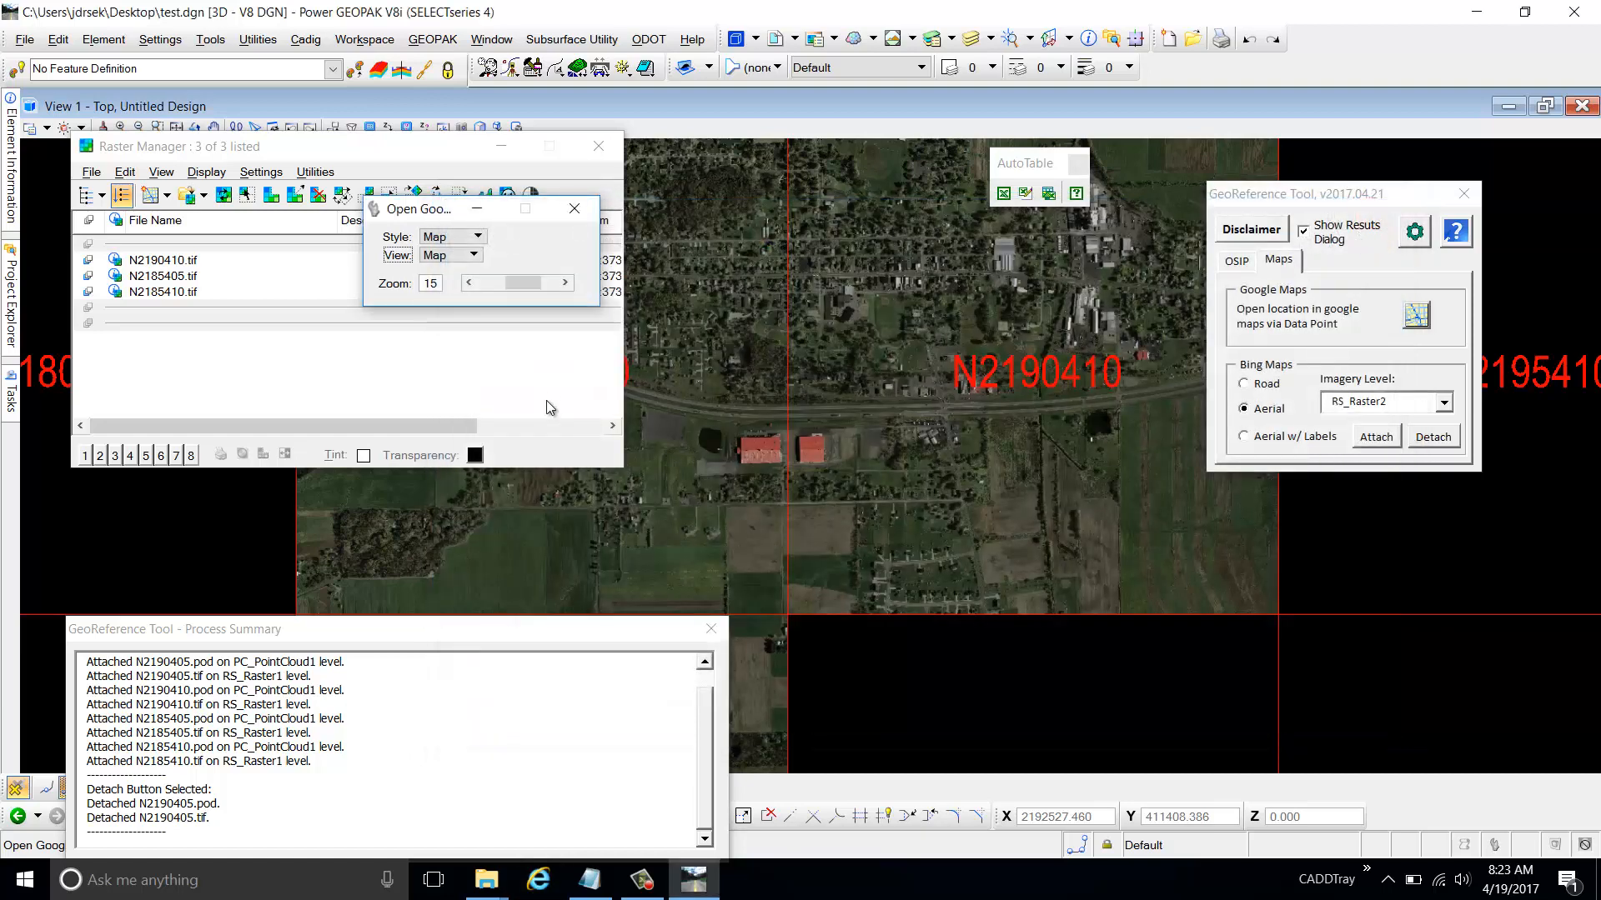
# Close Raster Manager and arrange the Google Maps settings and GeoReference Tool windows beside the imagery
pyautogui.moveTo(441, 215); pyautogui.dragTo(1326, 540)
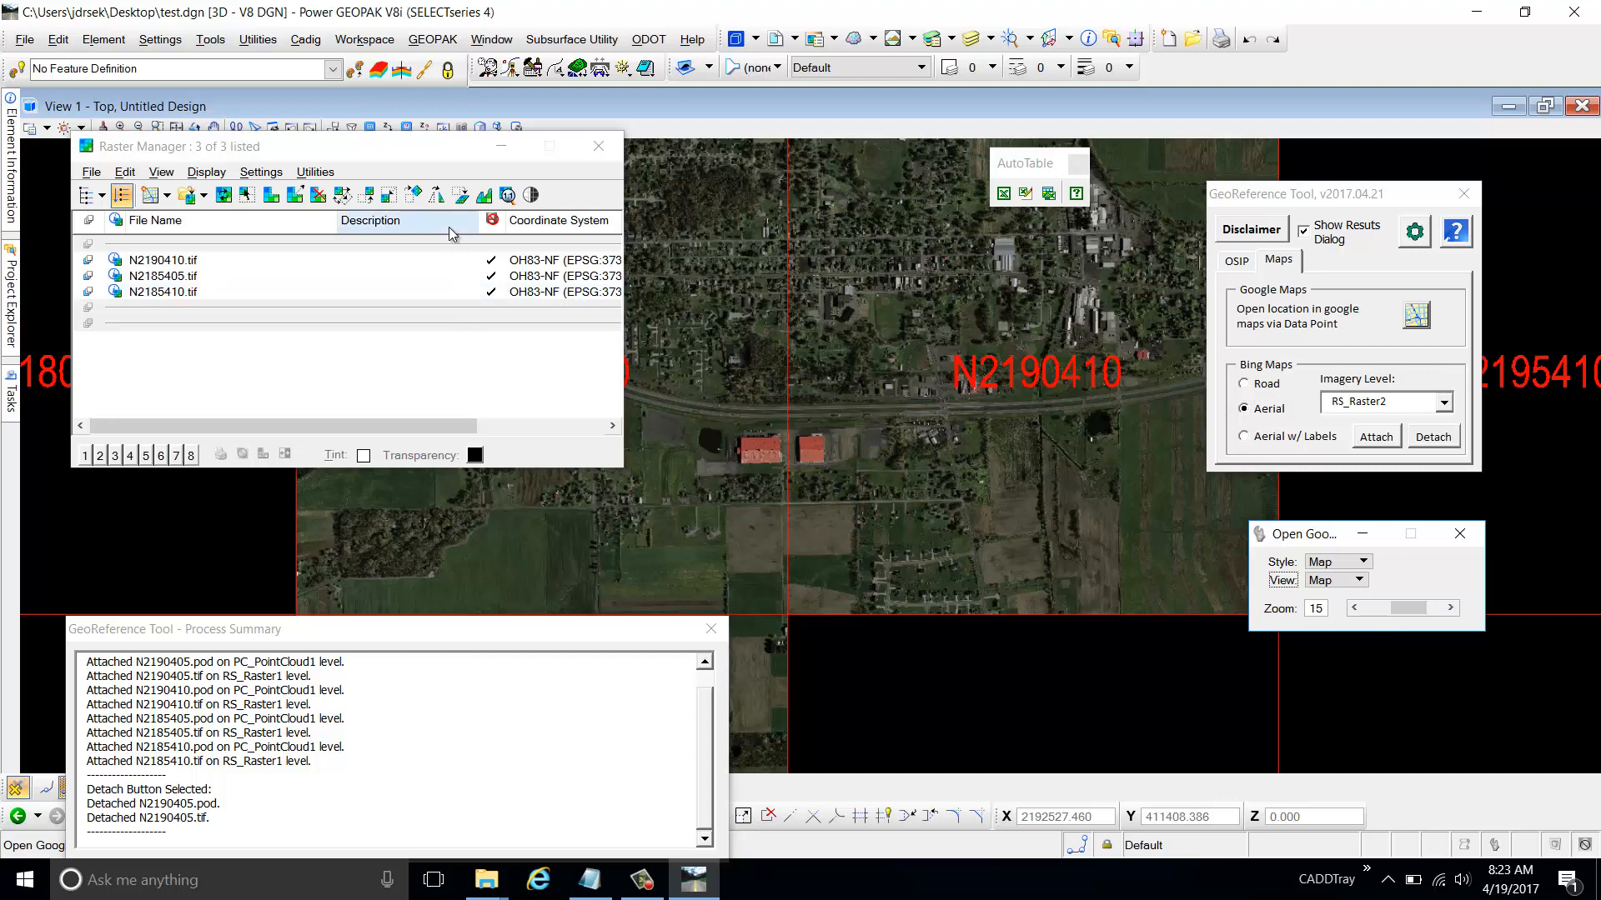
pyautogui.moveTo(449, 151); pyautogui.dragTo(529, 245)
pyautogui.click(680, 241)
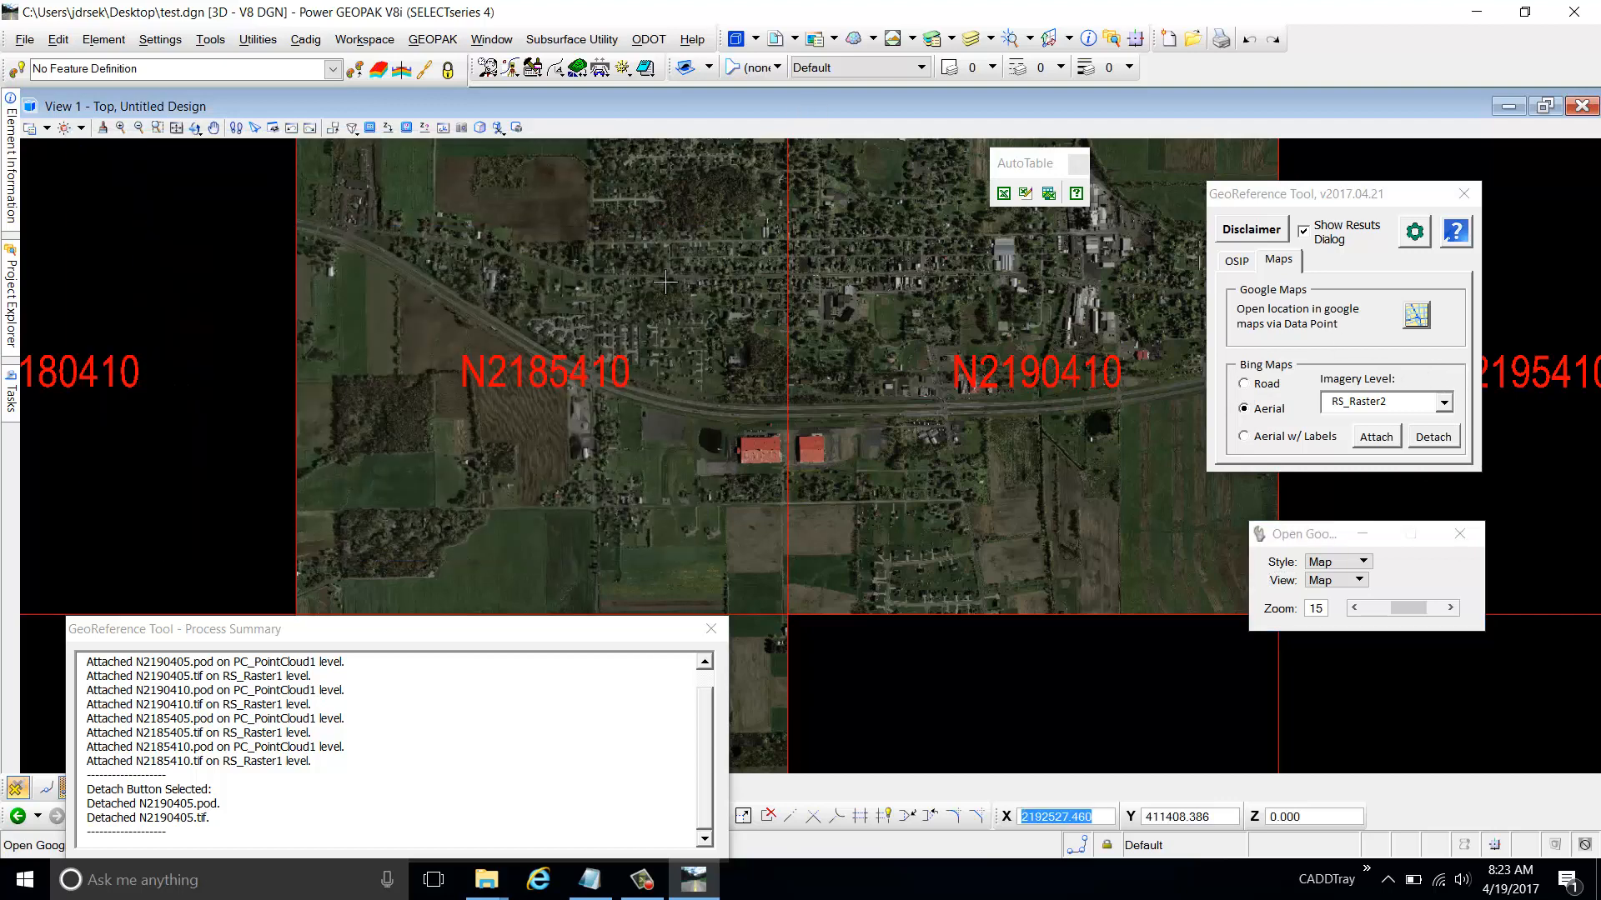
pyautogui.click(1273, 250)
pyautogui.moveTo(1298, 198); pyautogui.dragTo(1340, 188)
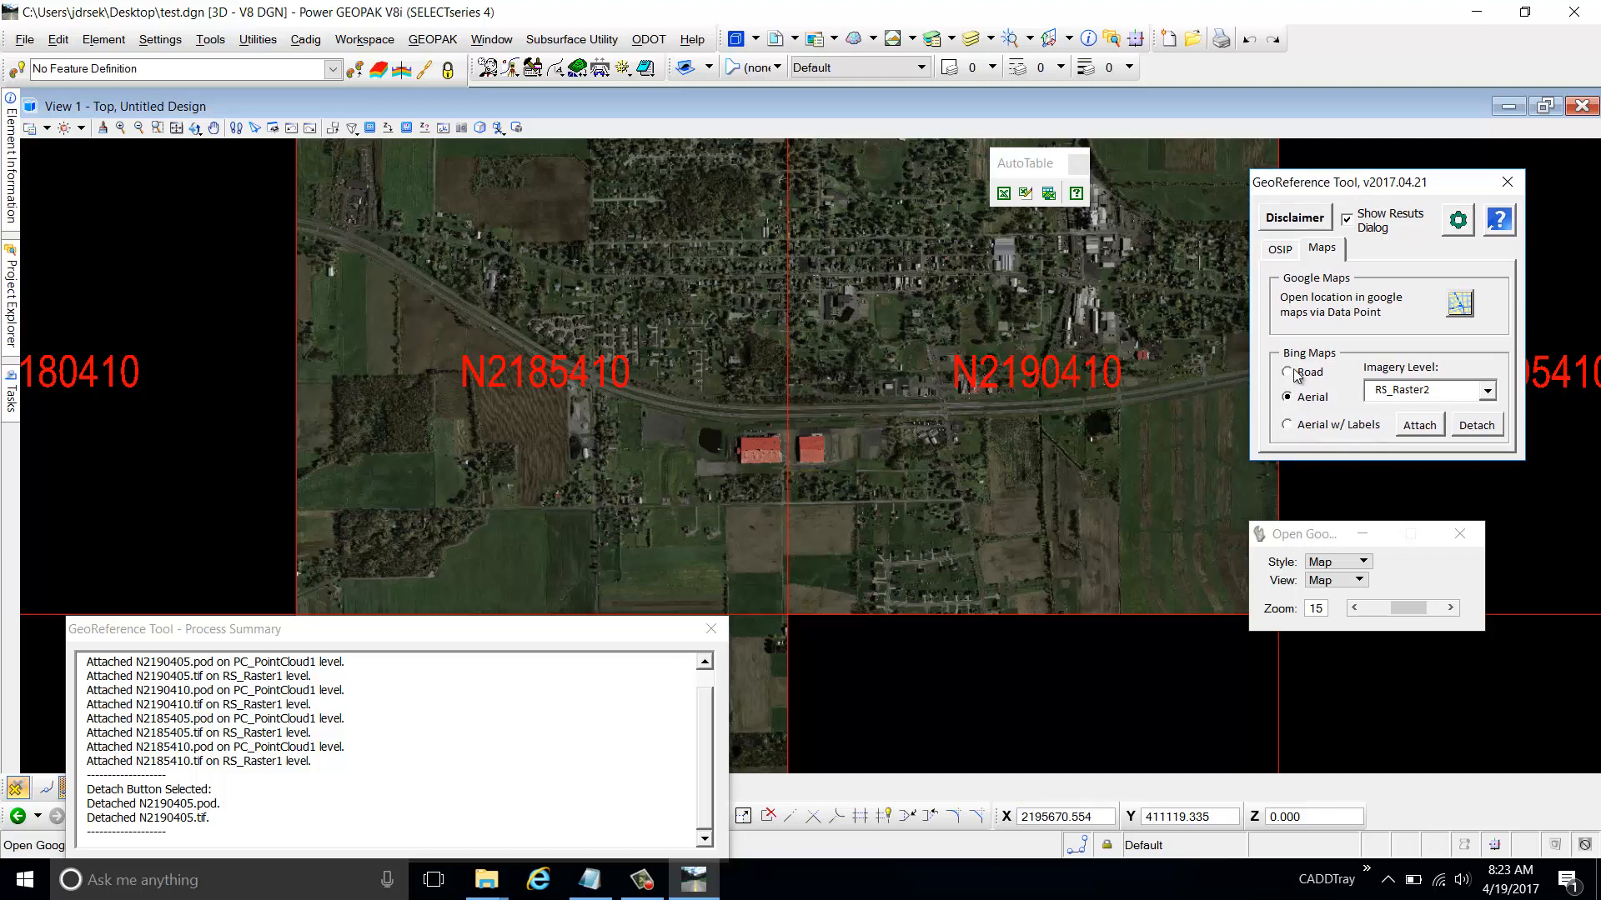
# Try the Road, Aerial and Aerial w/ Labels options for Bing Maps in the GeoReference Tool
pyautogui.click(1306, 398)
pyautogui.click(1313, 422)
pyautogui.click(1312, 397)
pyautogui.click(1310, 374)
pyautogui.click(1323, 400)
pyautogui.press('Up')
pyautogui.click(1307, 399)
pyautogui.click(1332, 423)
pyautogui.click(1308, 375)
pyautogui.click(1313, 398)
pyautogui.click(1338, 425)
# Attach the Bing Maps Road layer on imagery level RS_Raster2
pyautogui.click(1319, 375)
pyautogui.click(1488, 392)
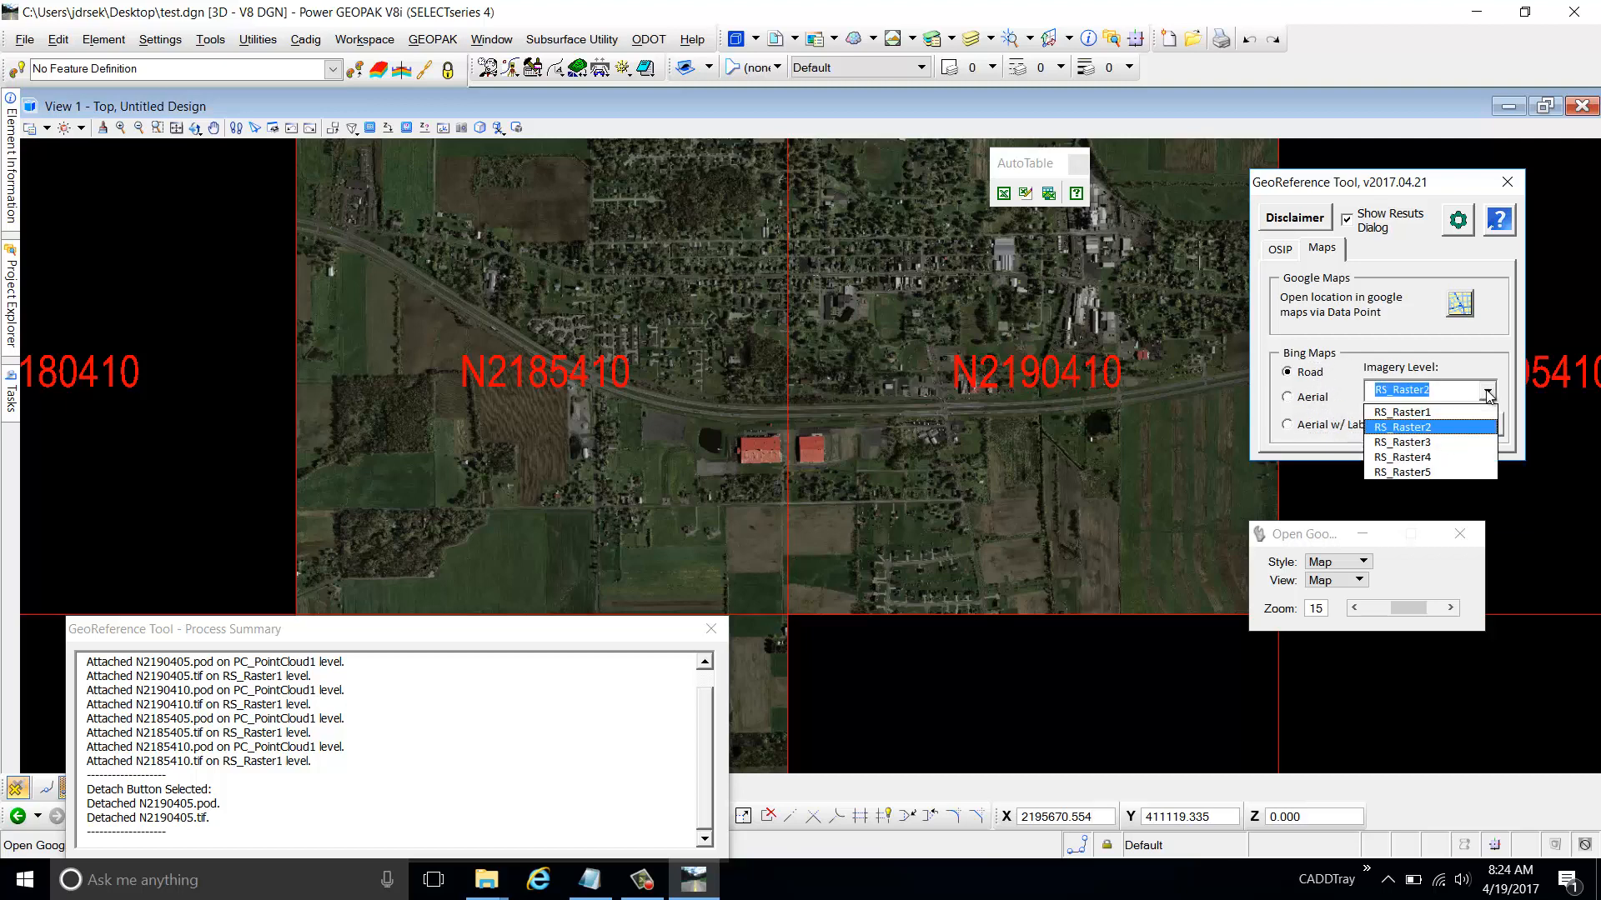
pyautogui.click(1429, 429)
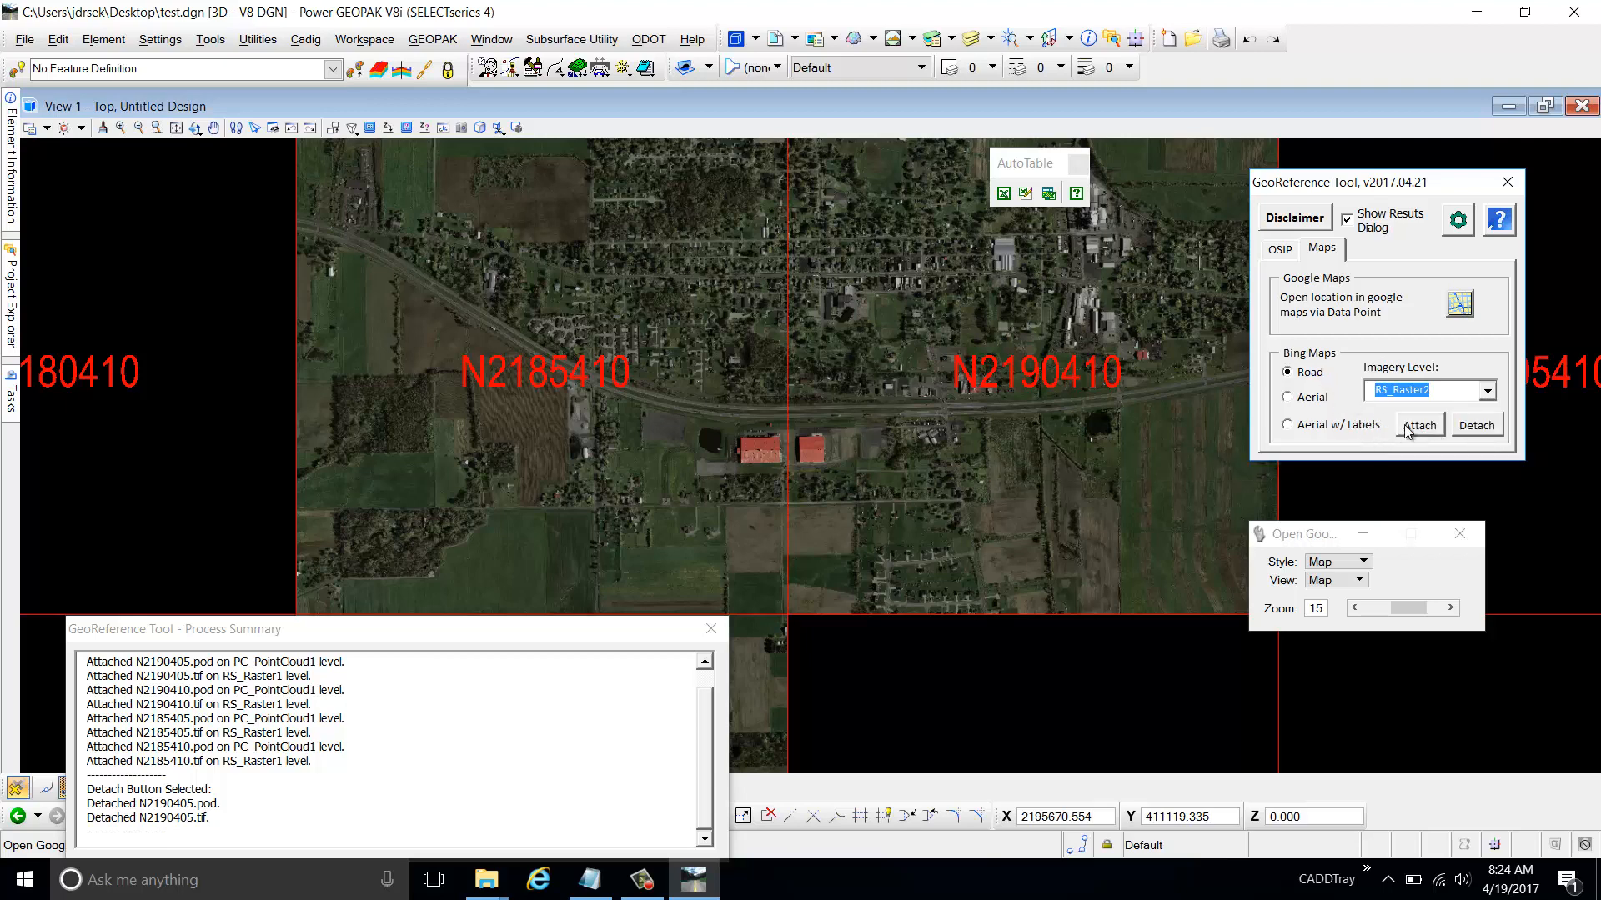
pyautogui.click(1411, 427)
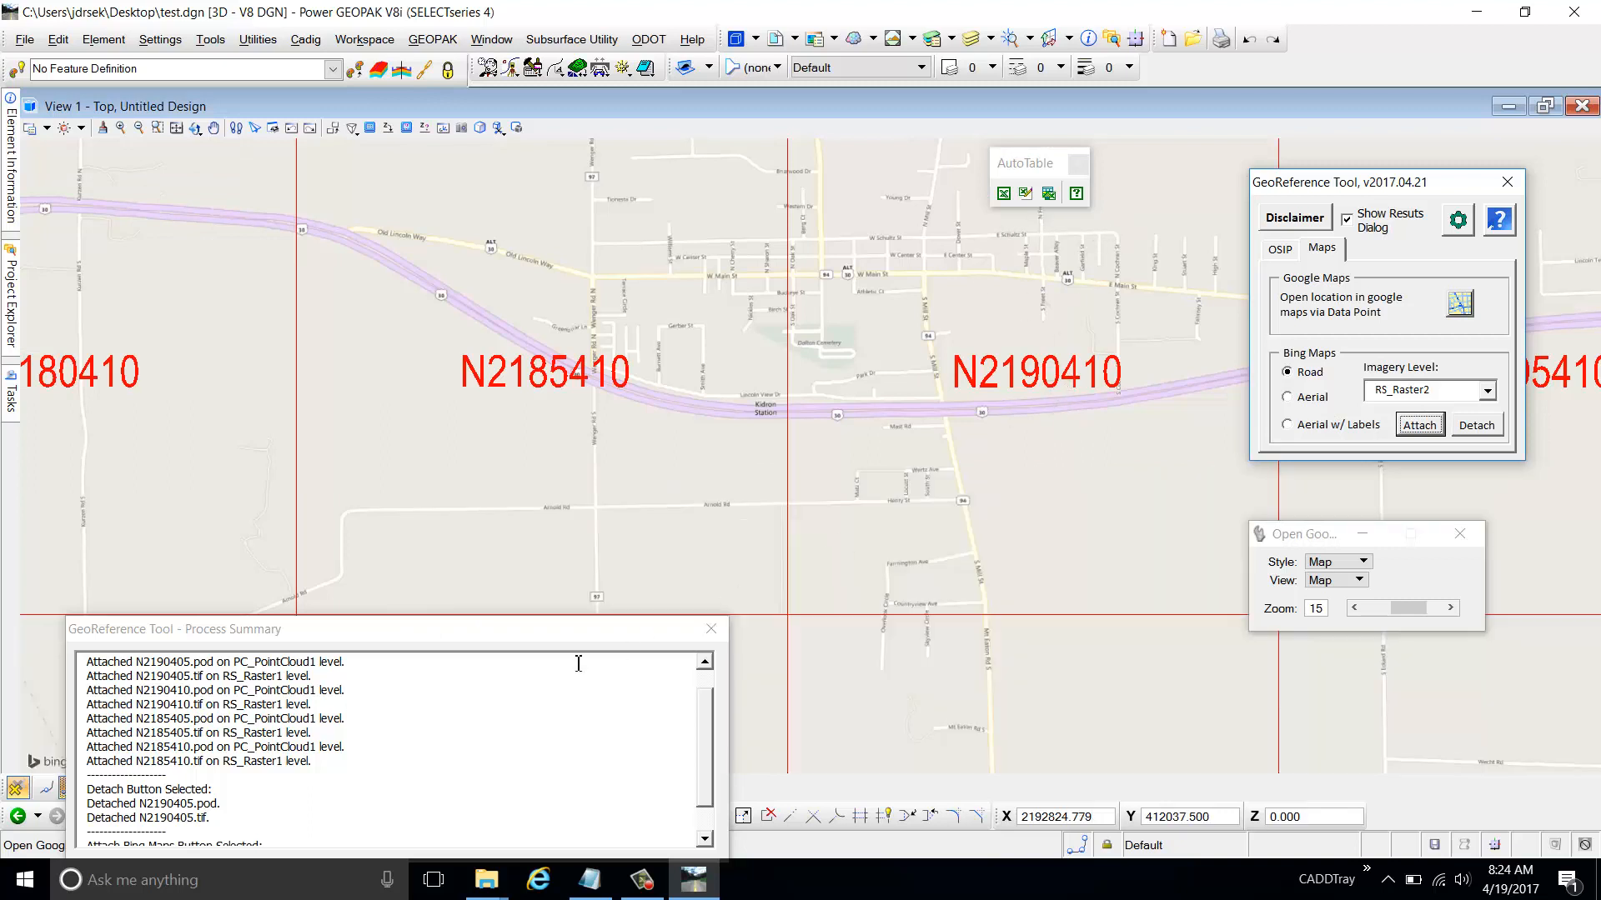
# Read the Bing Maps attachment entry in the Process Summary, moving that window up and back down over the map
pyautogui.click(687, 787)
pyautogui.moveTo(615, 642); pyautogui.dragTo(608, 590)
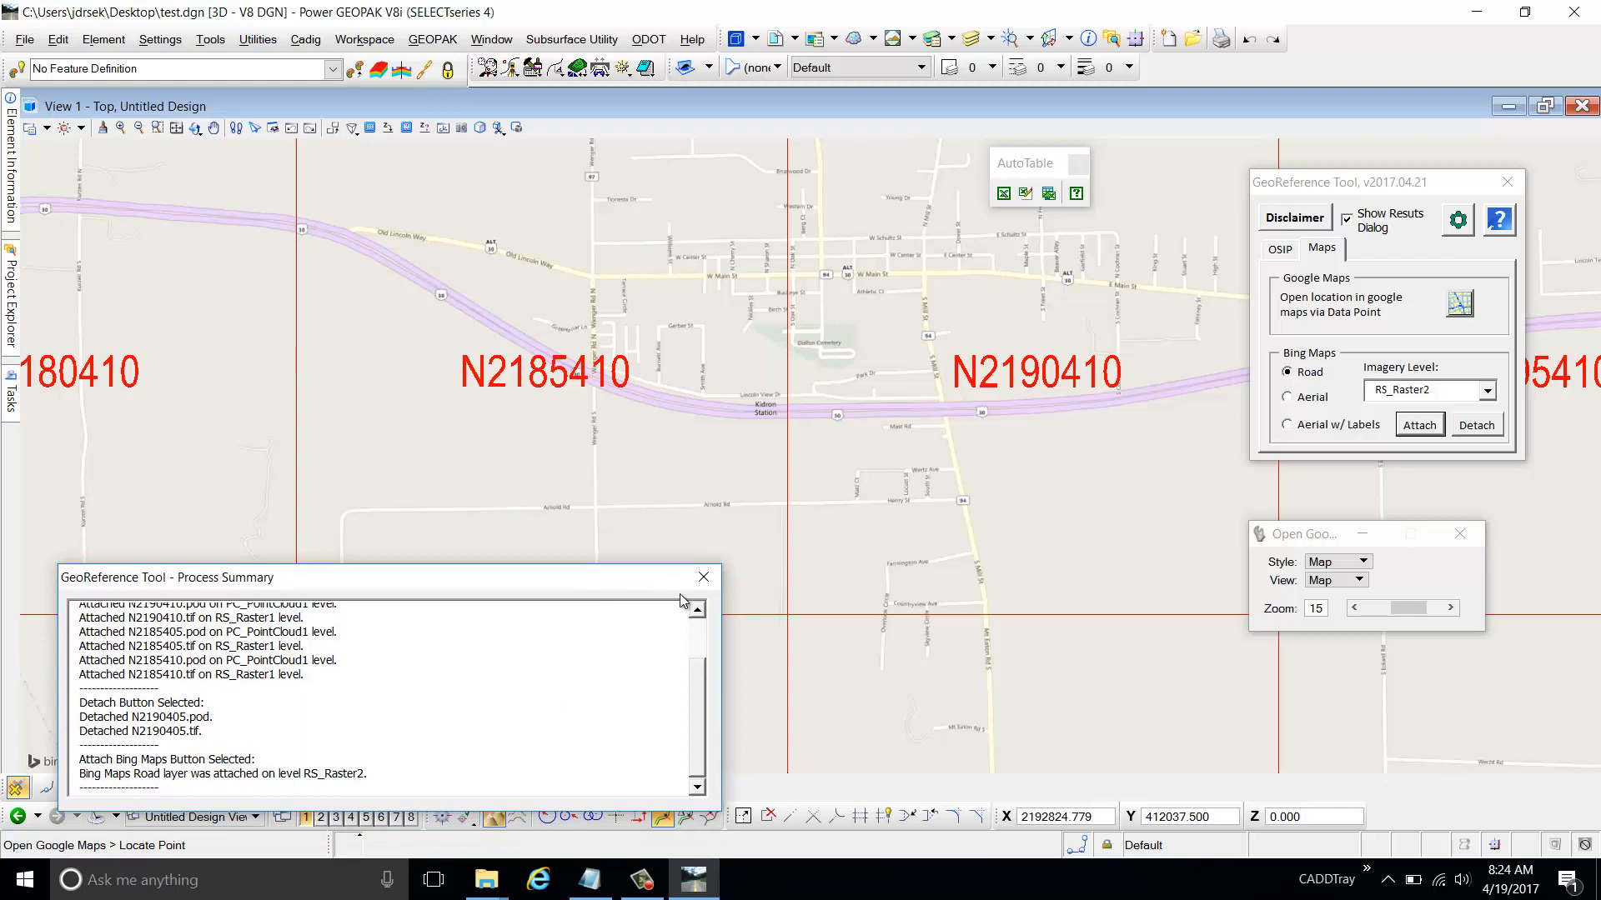
pyautogui.moveTo(659, 588); pyautogui.dragTo(680, 704)
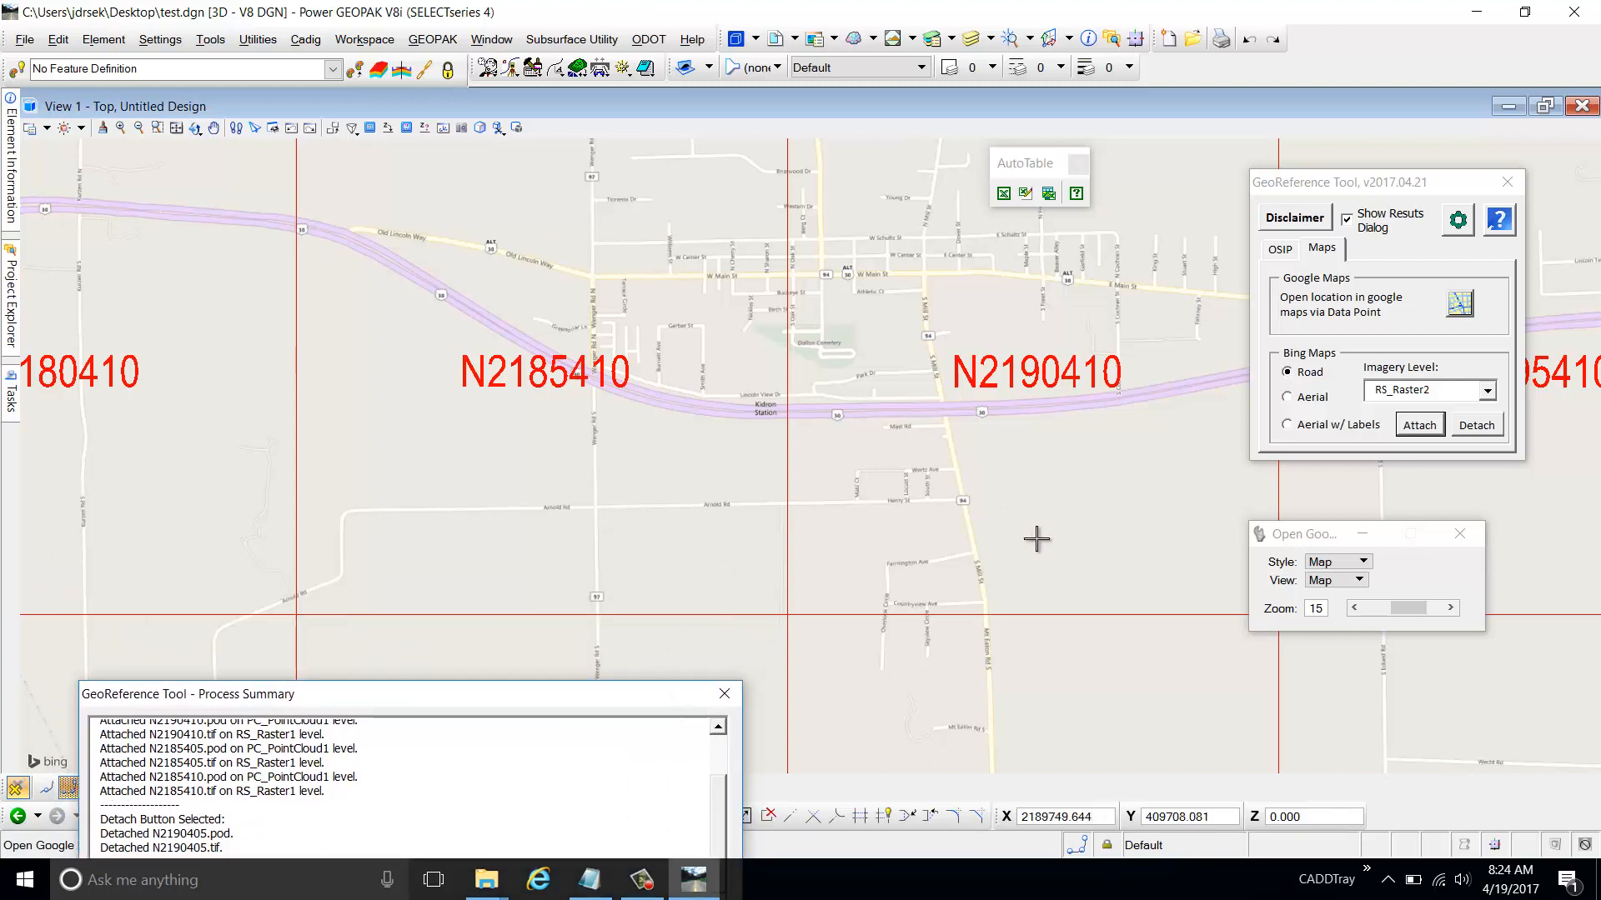
# Open Raster Manager, select the Bing Maps attachment and move the GeoReference Tool window closer to it
pyautogui.click(817, 41)
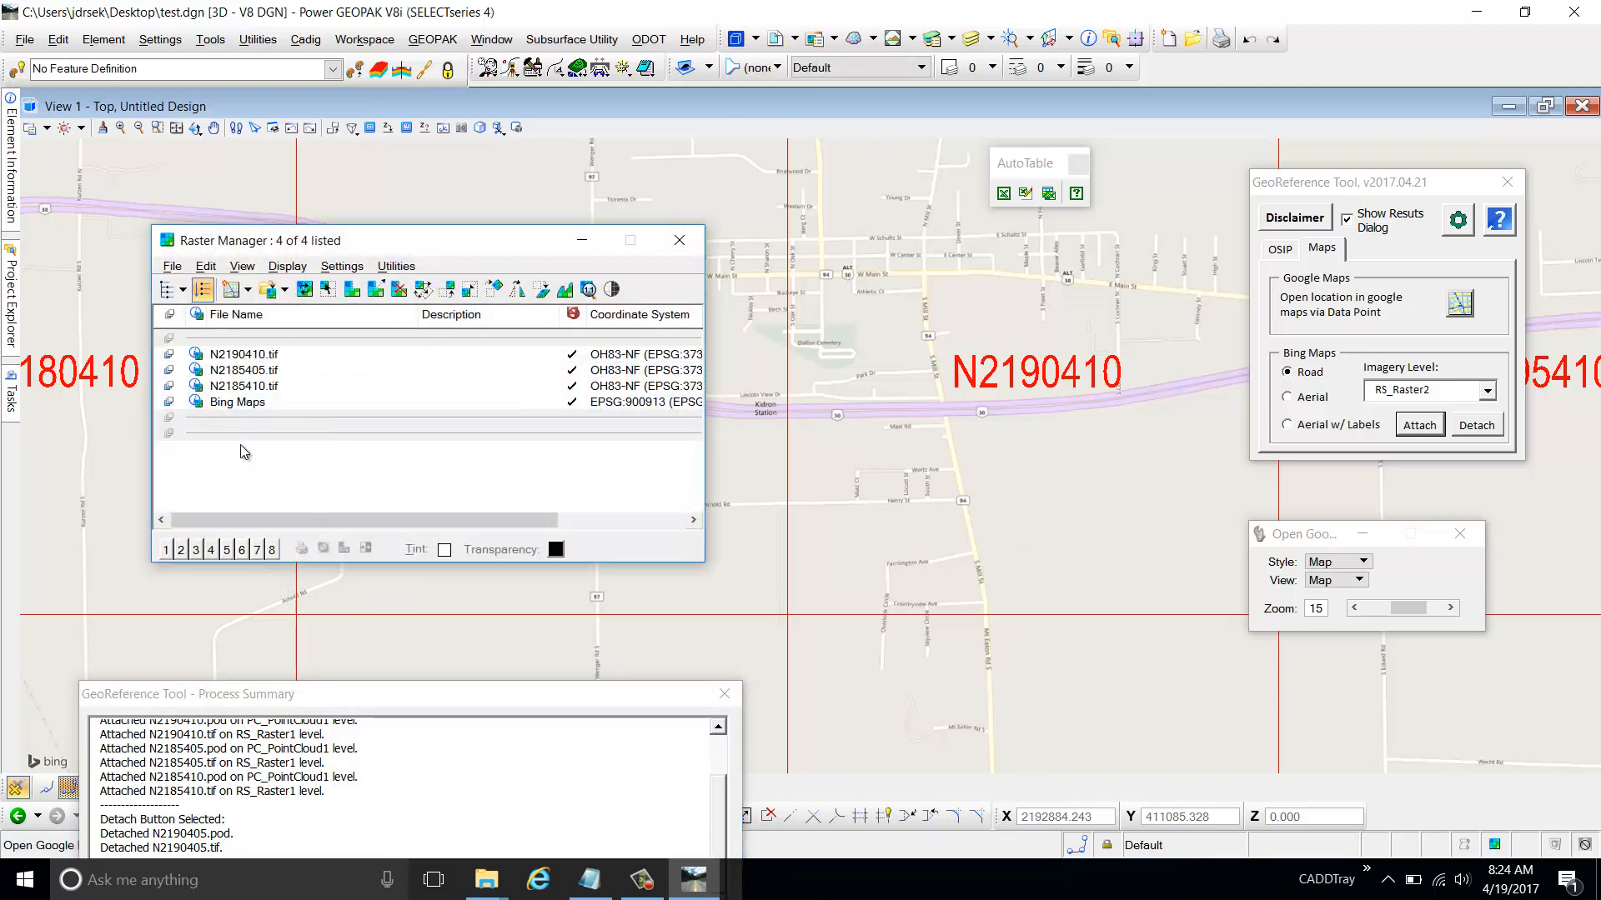
pyautogui.click(320, 403)
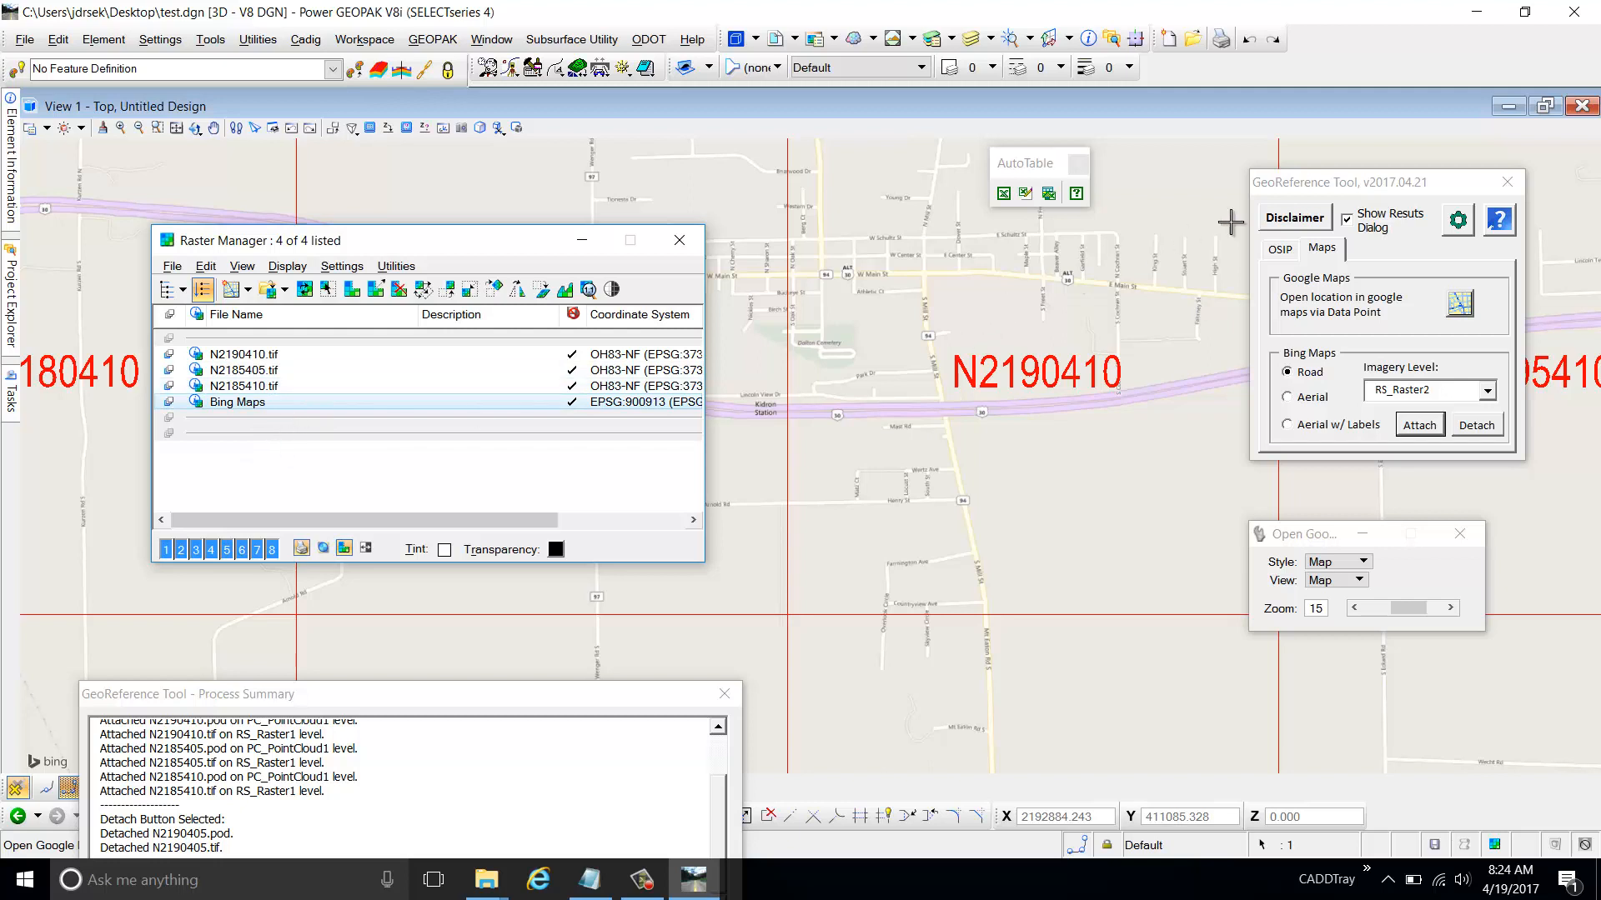
pyautogui.moveTo(1343, 181); pyautogui.dragTo(1229, 224)
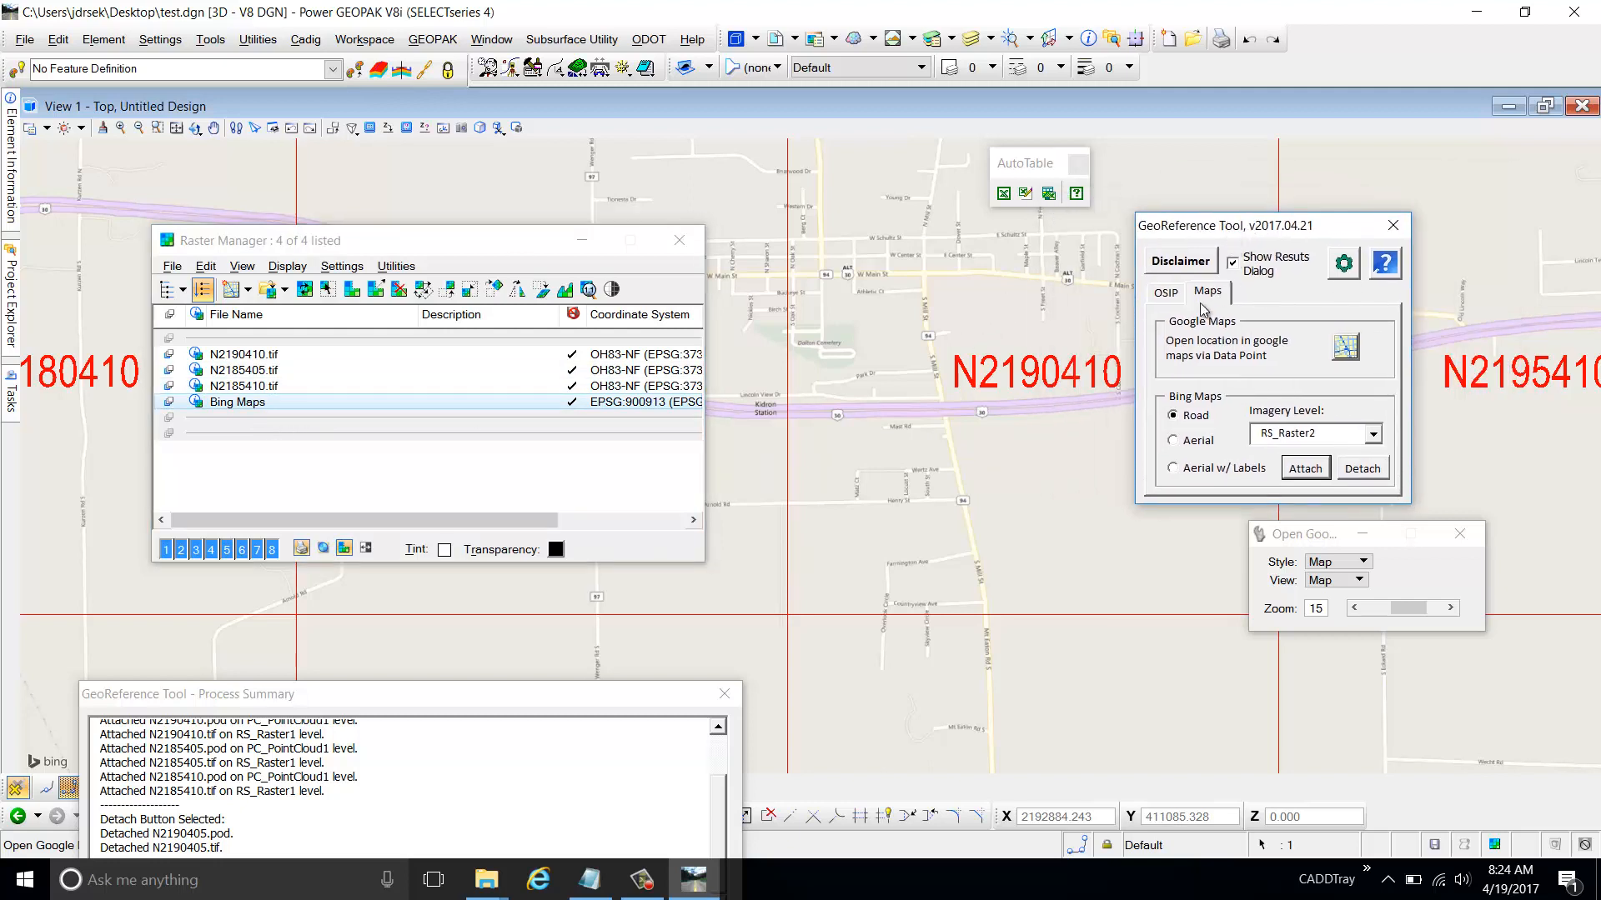
# Compare the tool's OSIP and Bing Maps options with Raster Manager's own command for attaching Bing Maps
pyautogui.click(1167, 293)
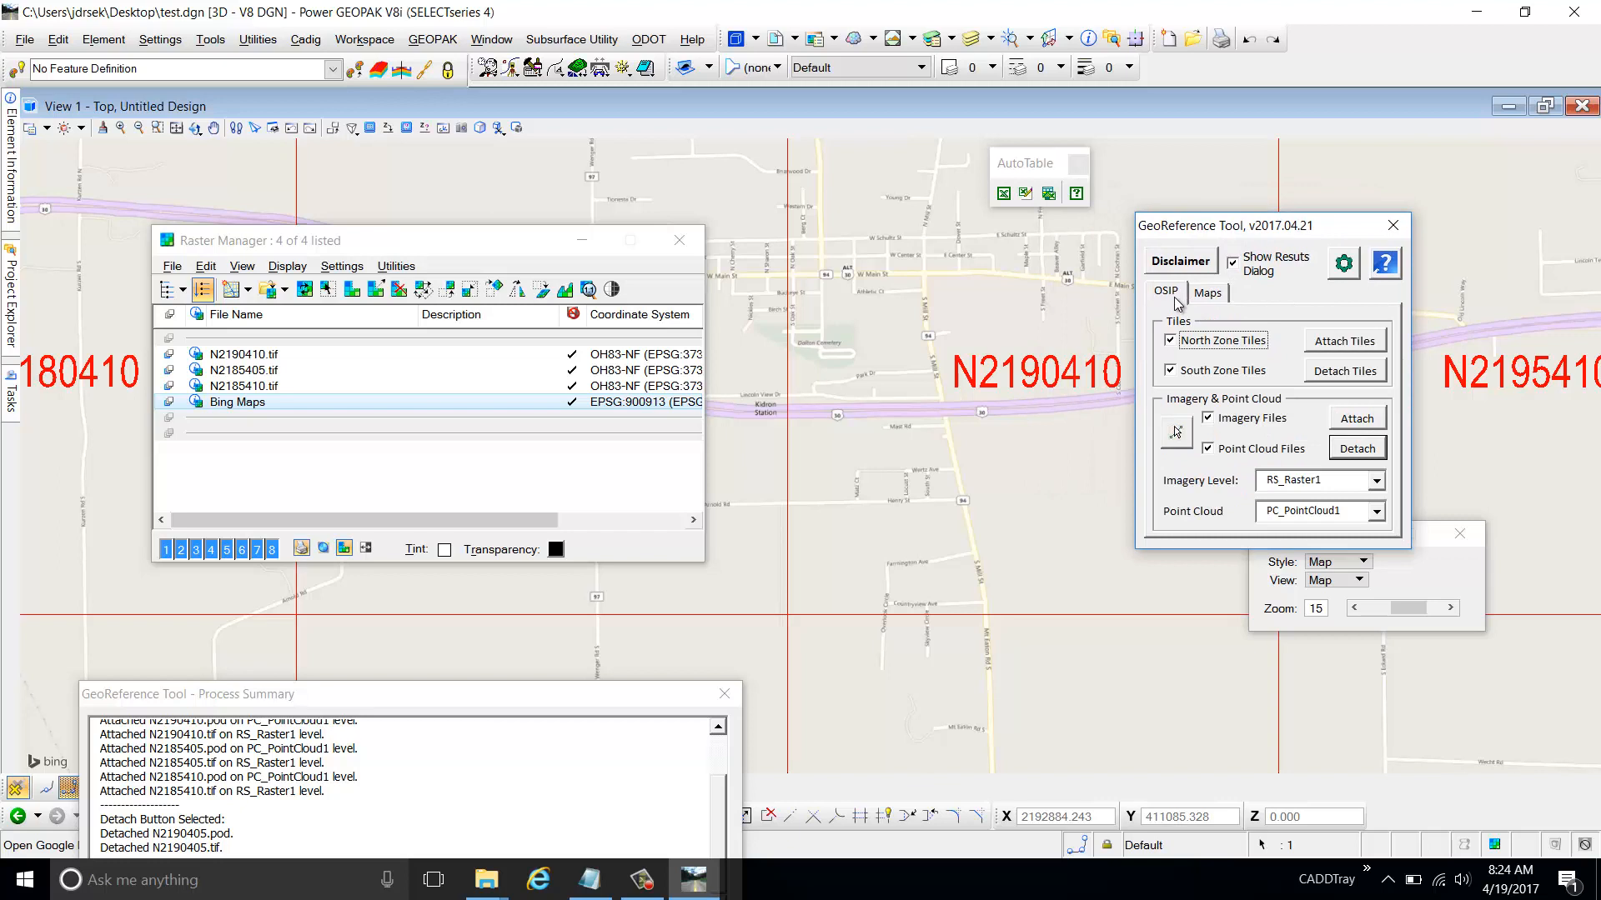
pyautogui.click(1223, 292)
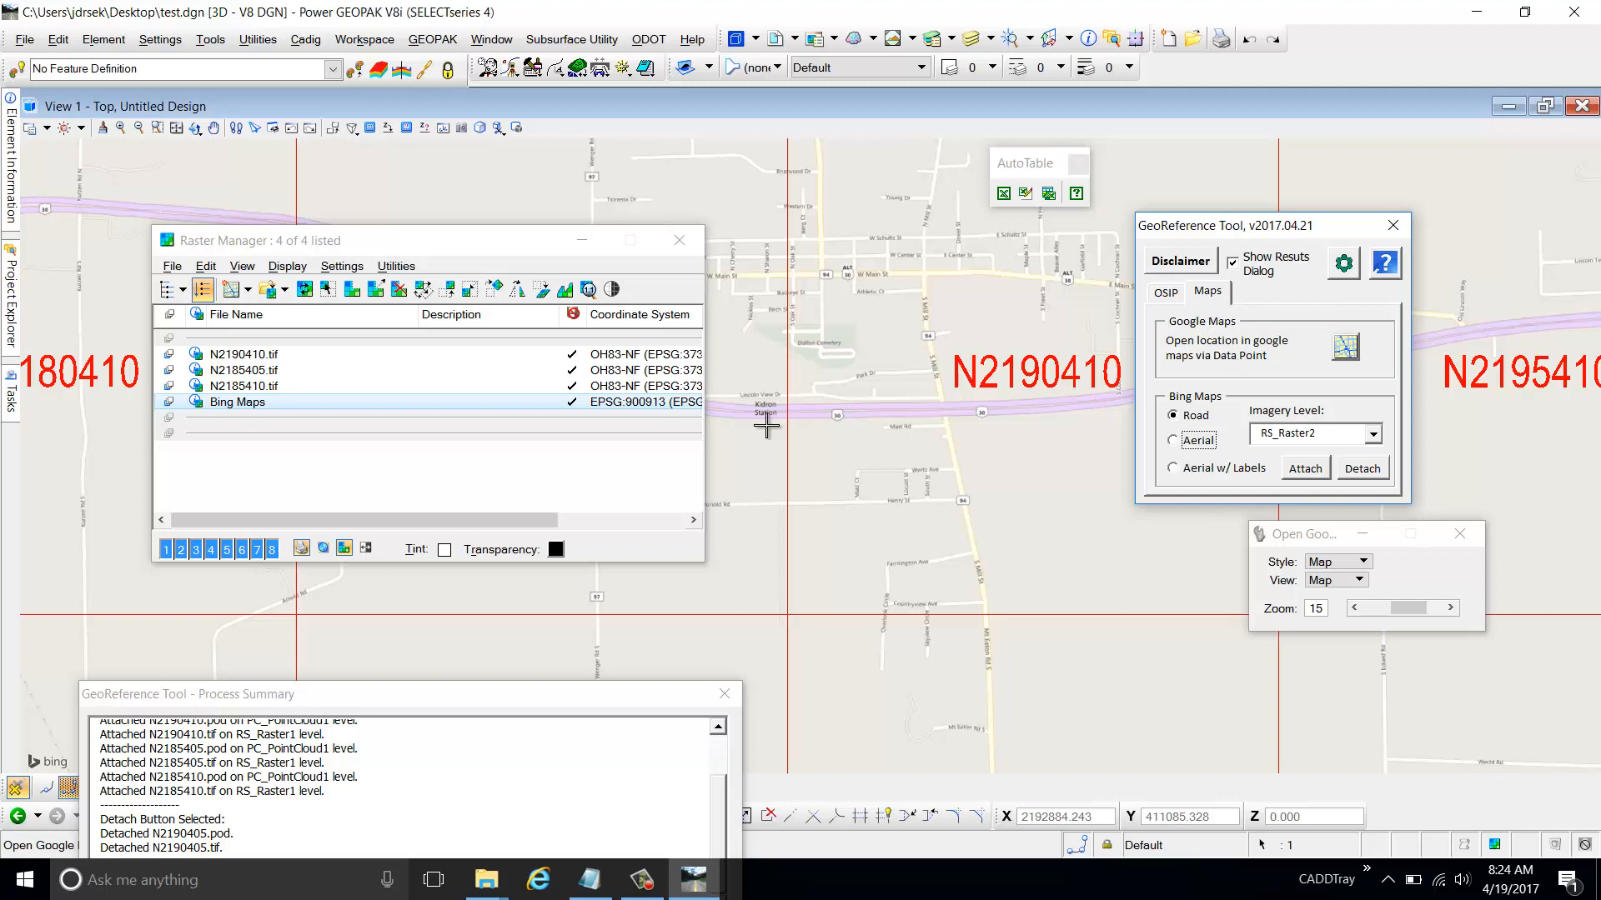
pyautogui.click(172, 266)
pyautogui.moveTo(195, 289)
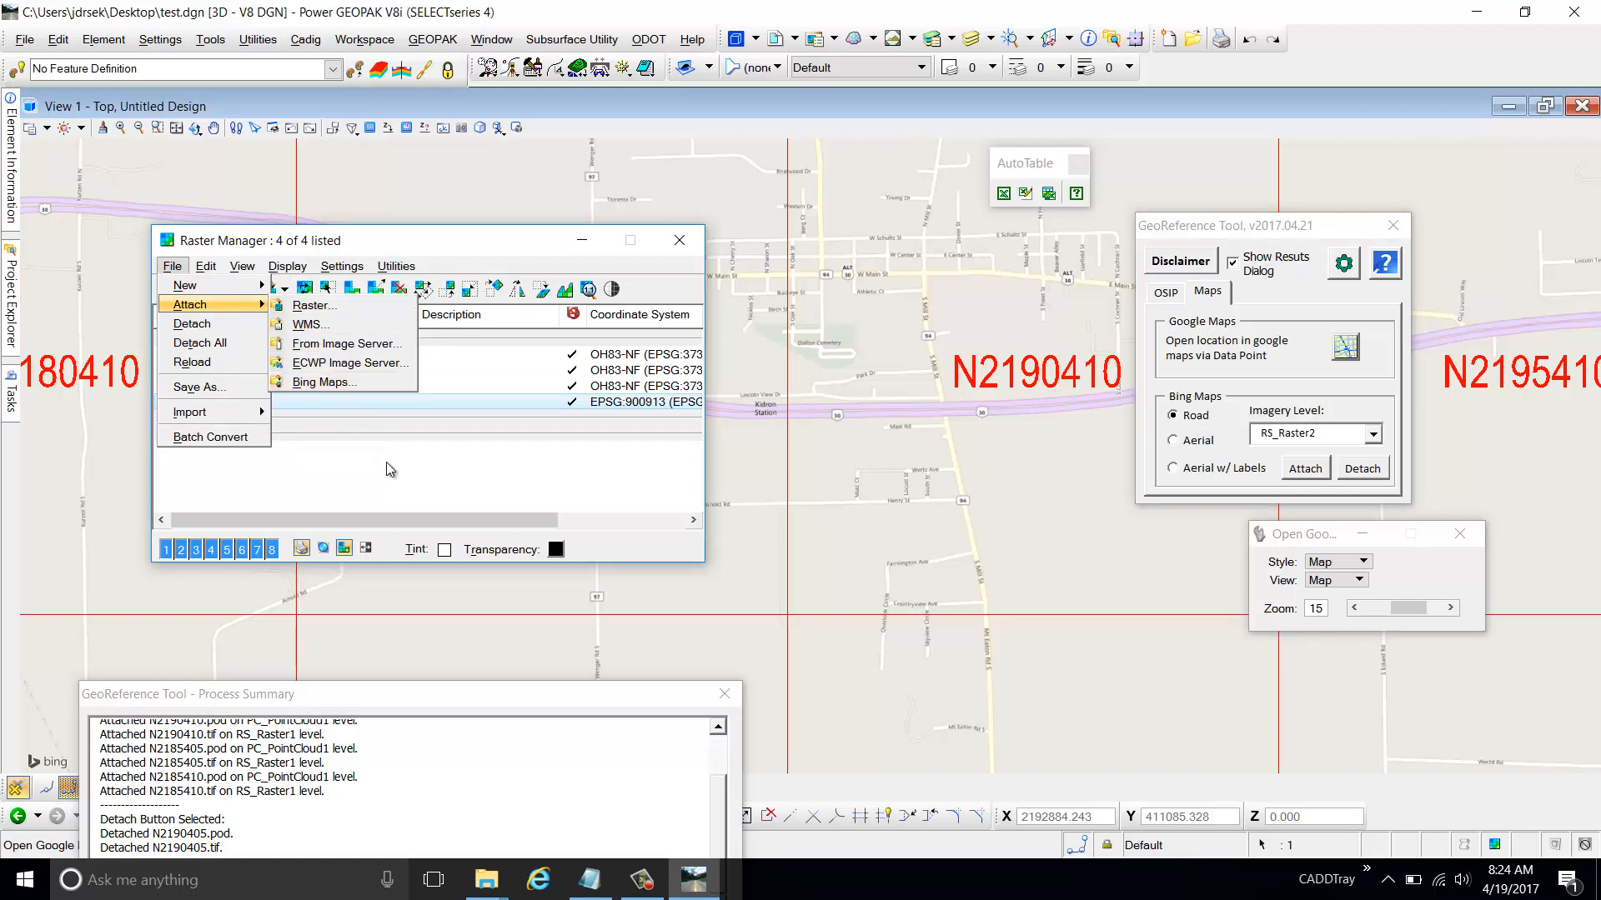
pyautogui.click(331, 383)
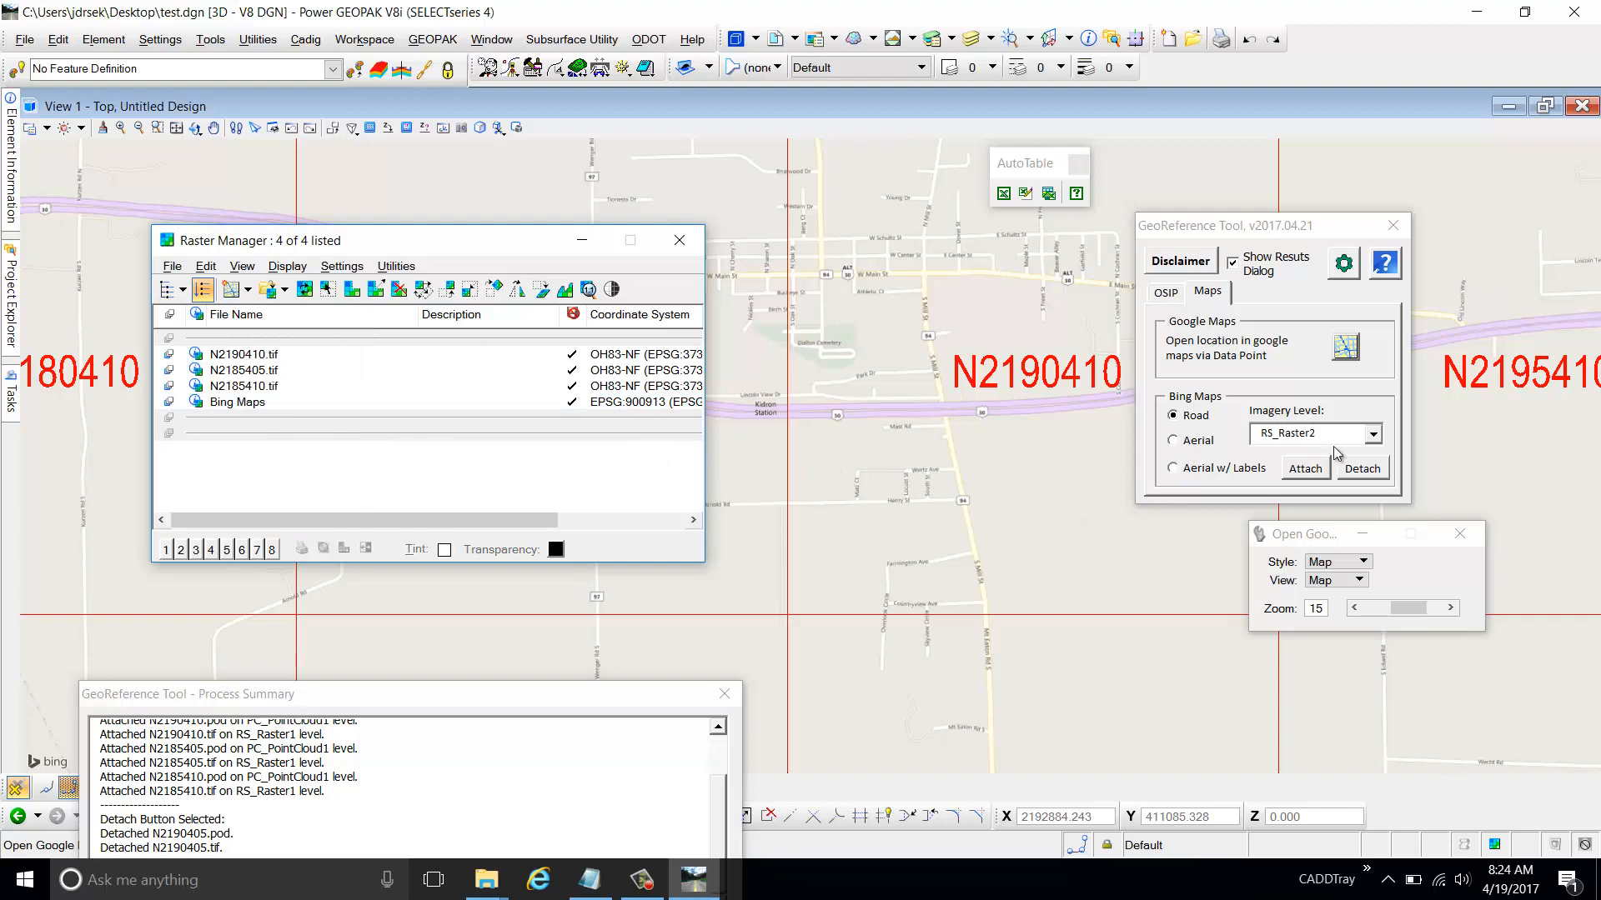
# Detach the Bing Maps layer with the GeoReference Tool and move the Element Selection dialog aside
pyautogui.click(1360, 469)
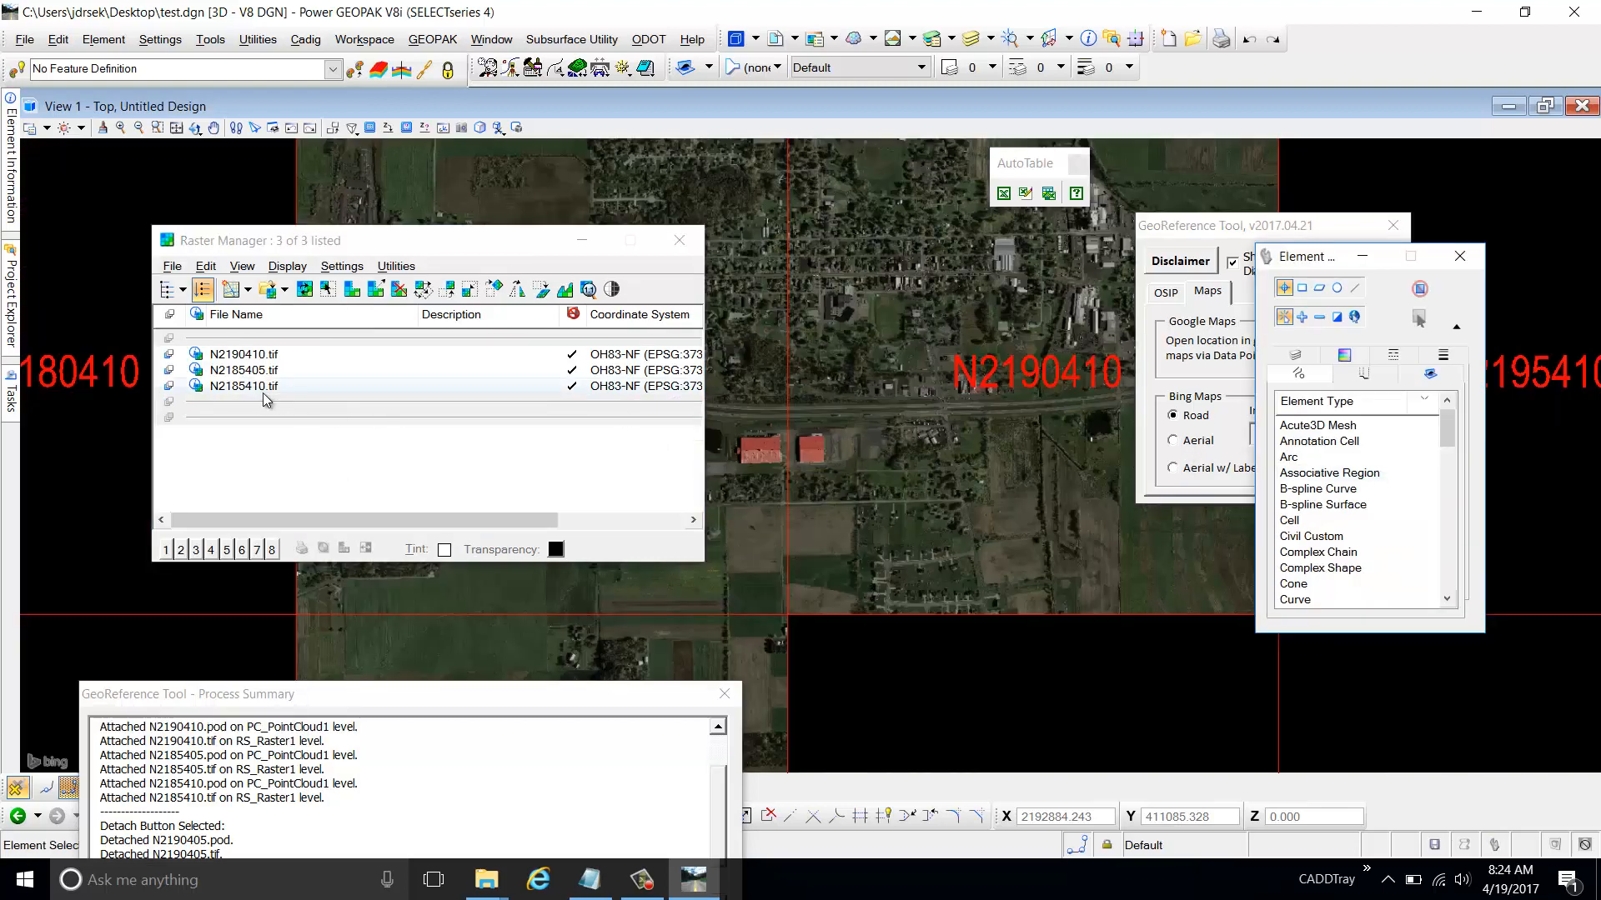
pyautogui.moveTo(1333, 260); pyautogui.dragTo(1510, 381)
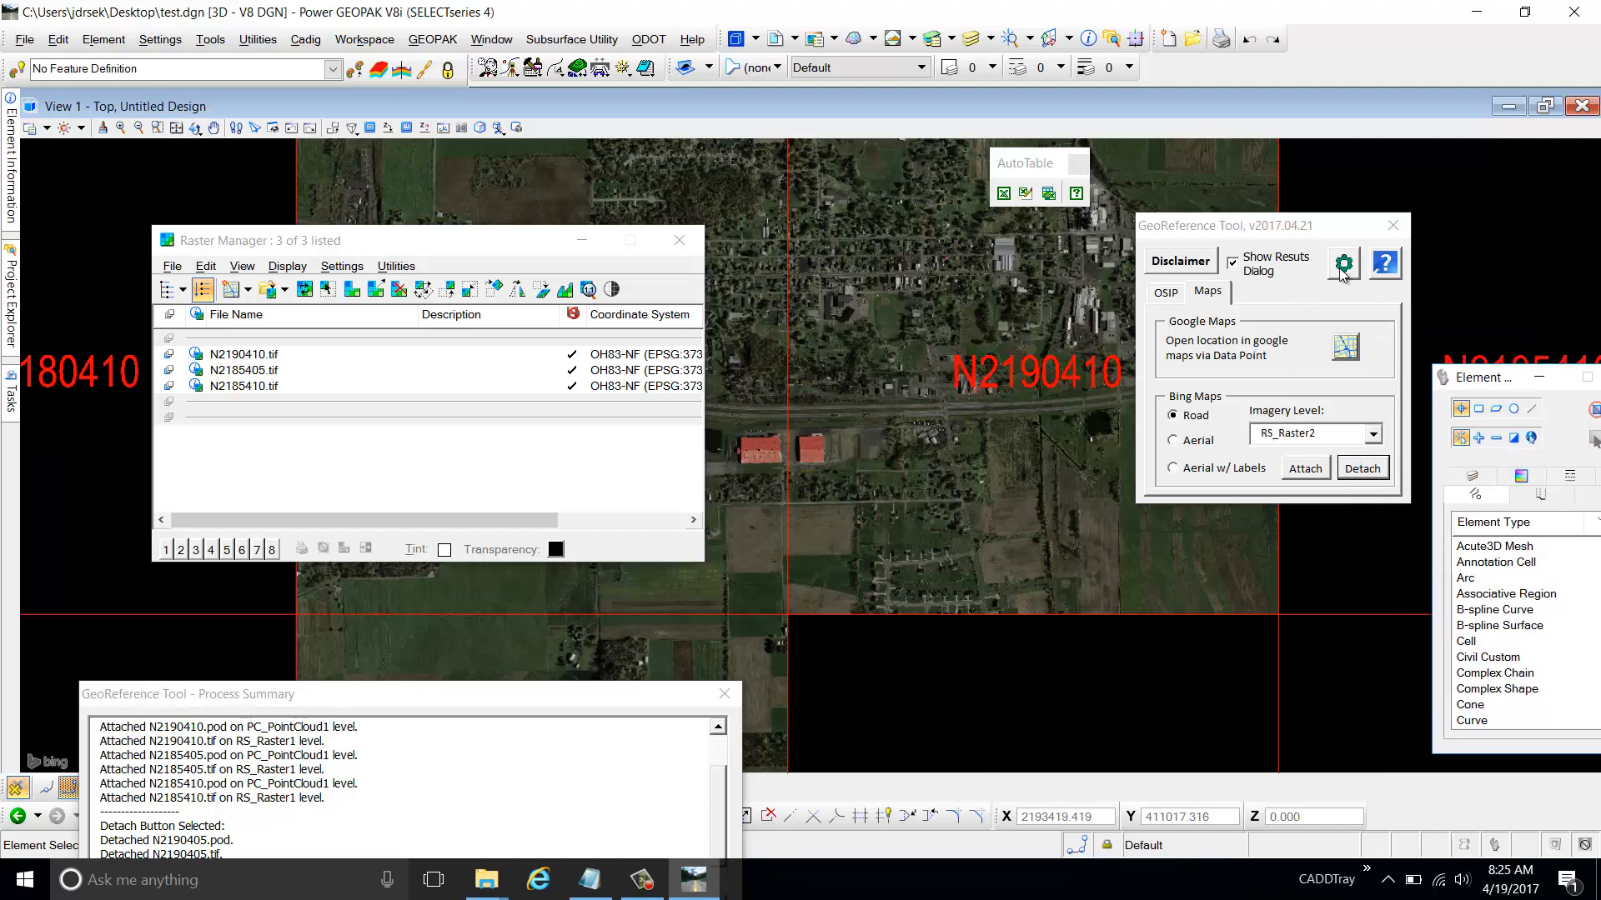
# Examine the directory and default options in OSIP Reference Settings, then cancel the dialog
pyautogui.click(1342, 264)
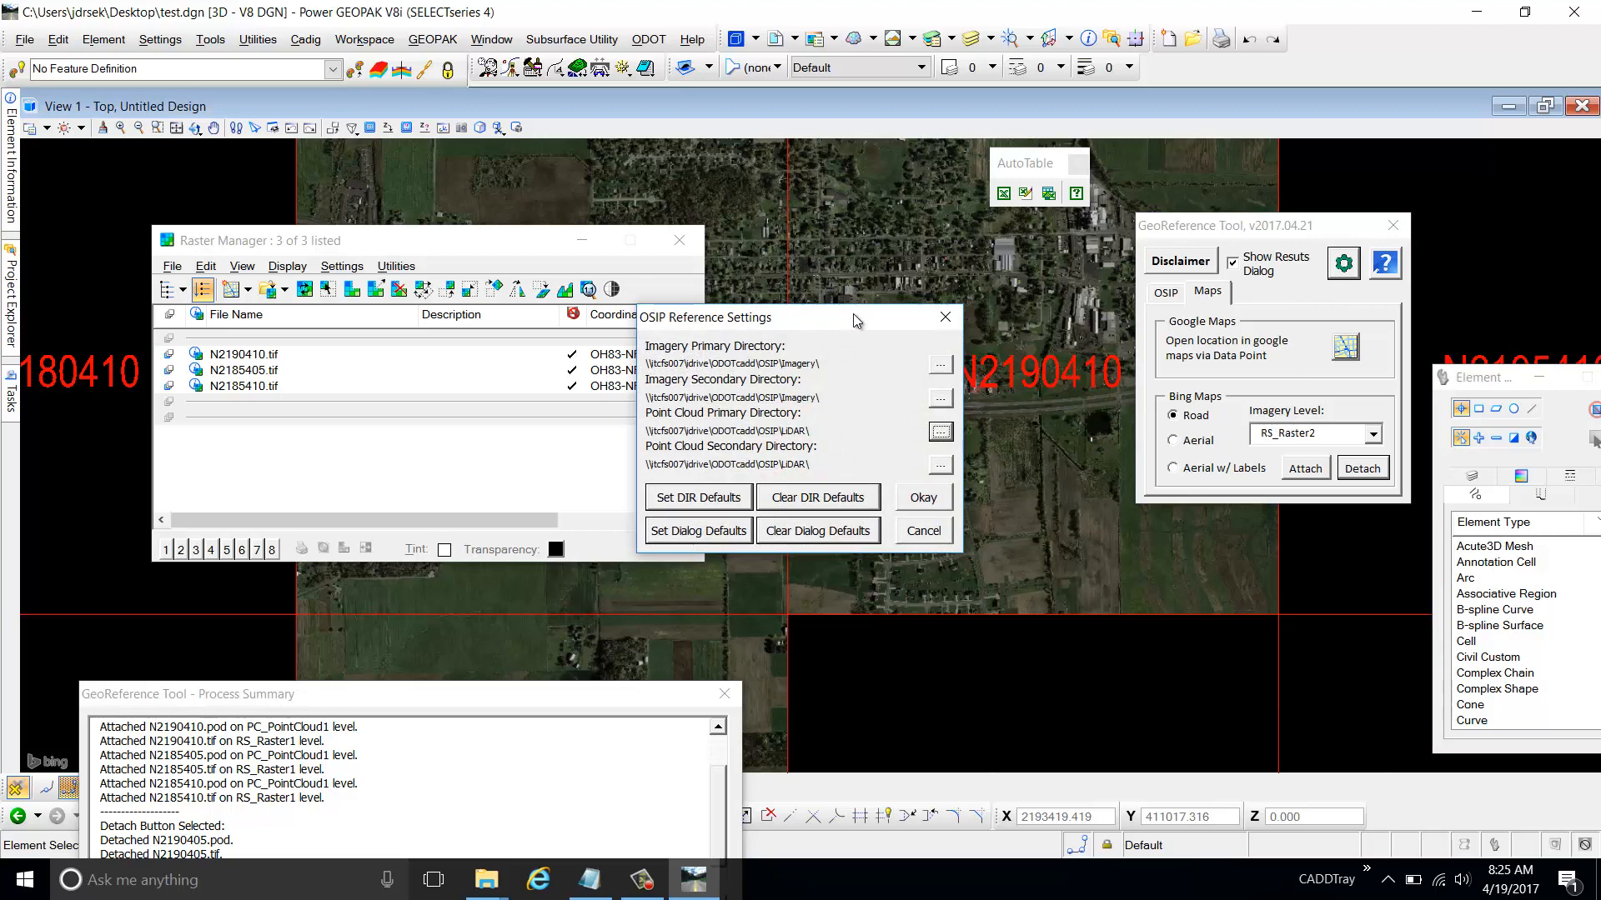
pyautogui.moveTo(853, 313); pyautogui.dragTo(767, 217)
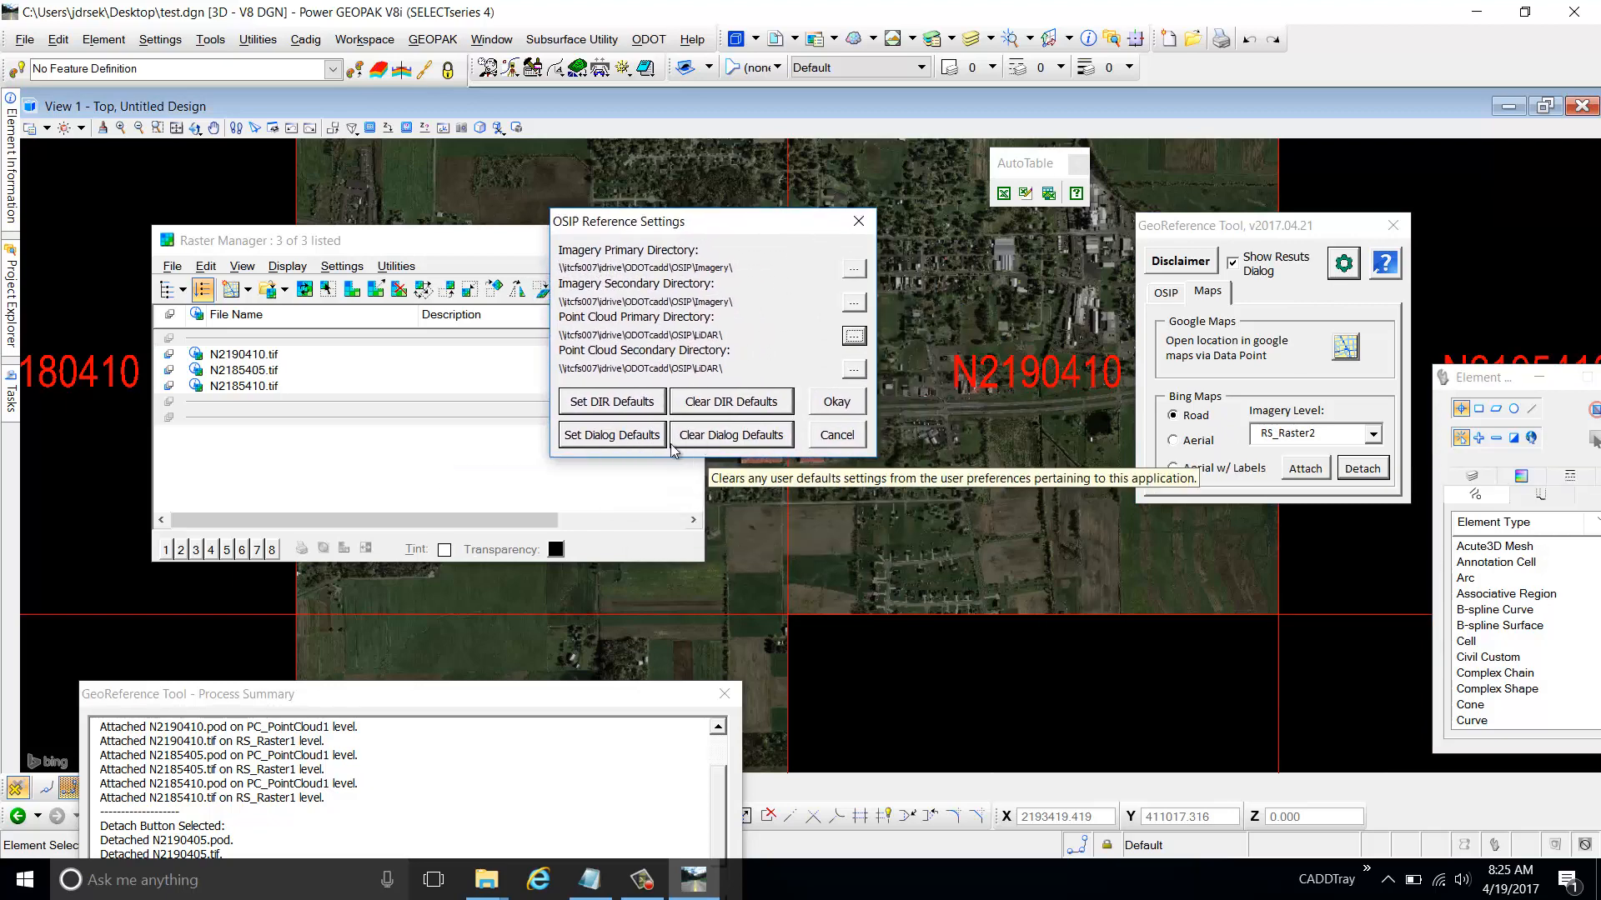
pyautogui.click(841, 436)
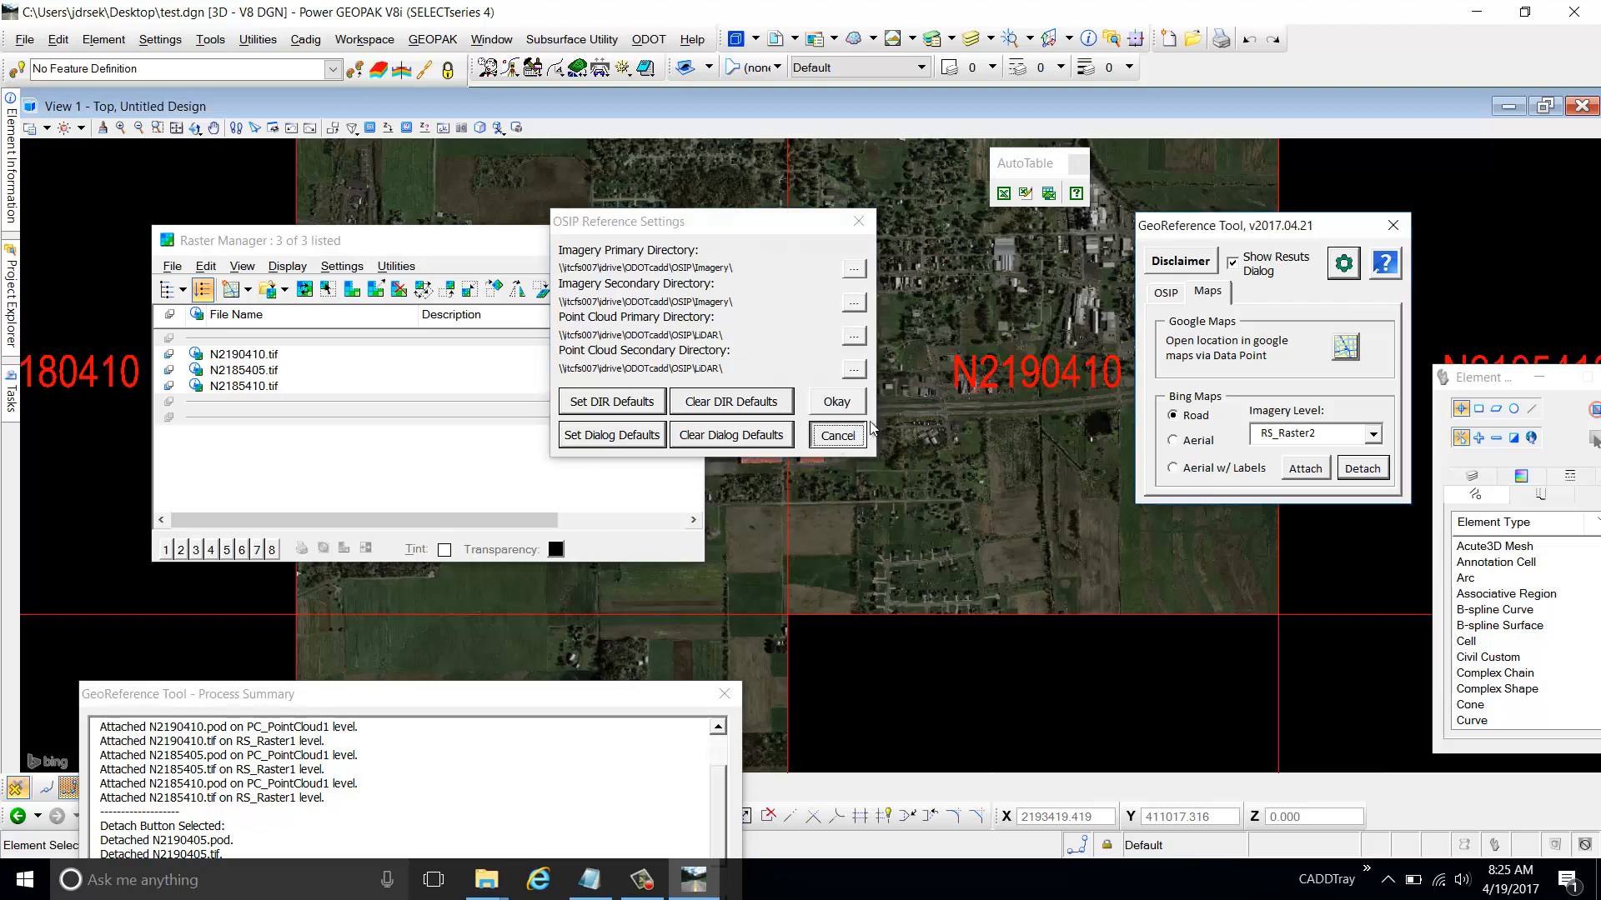
# Set the OSIP imagery level to RS_Raster2 and the point cloud level to PC_PointCloud3
pyautogui.click(1165, 294)
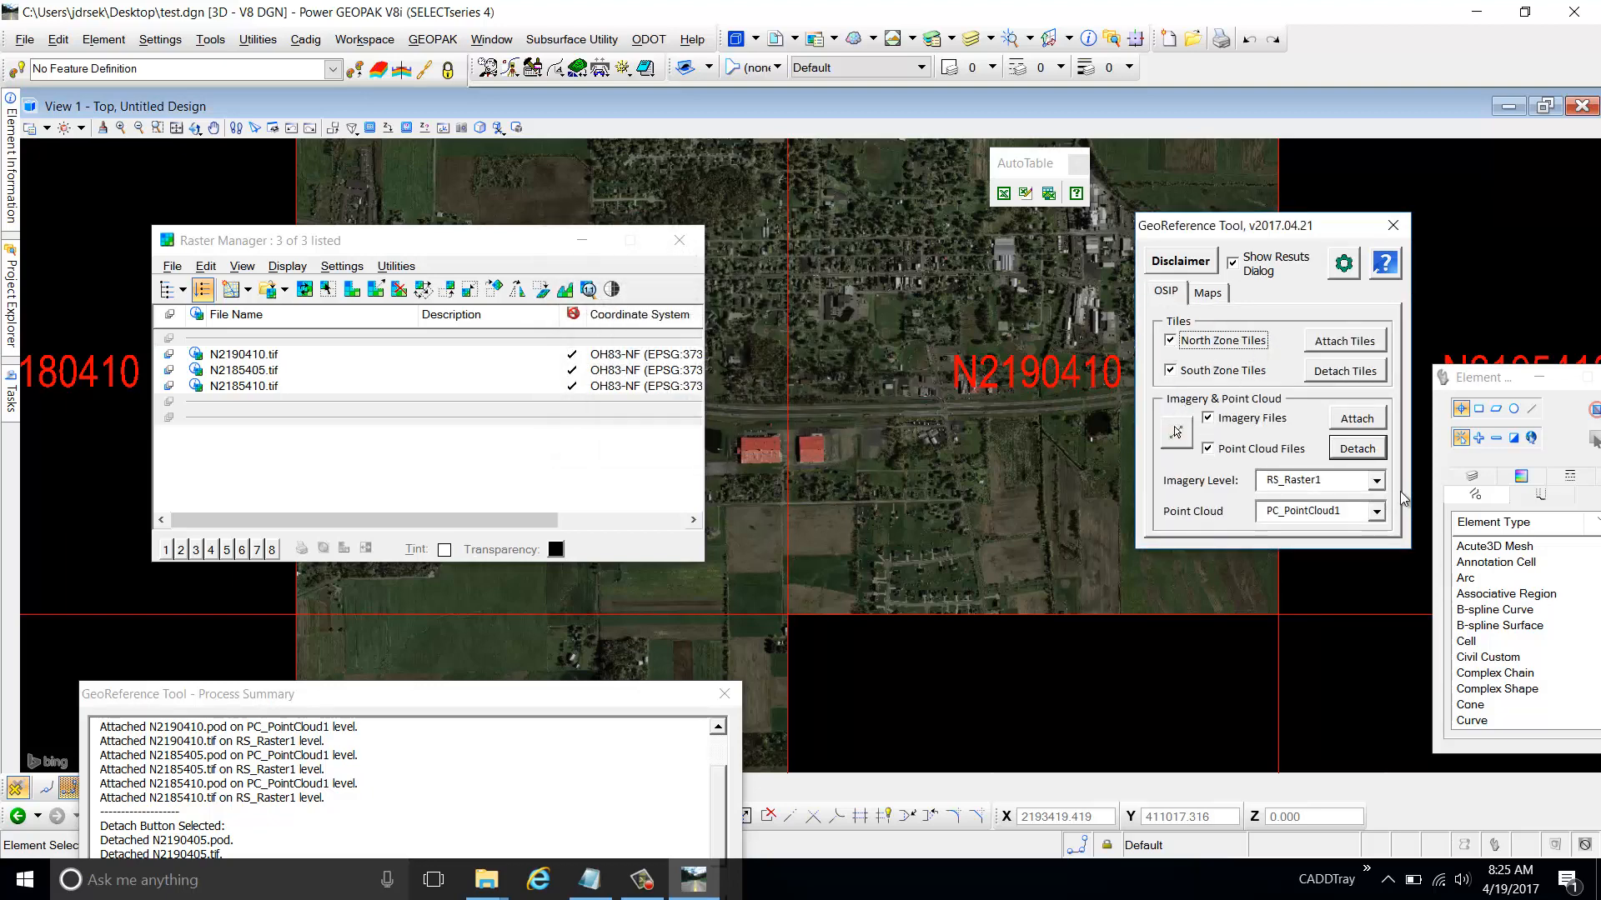
pyautogui.click(1375, 481)
pyautogui.click(1318, 518)
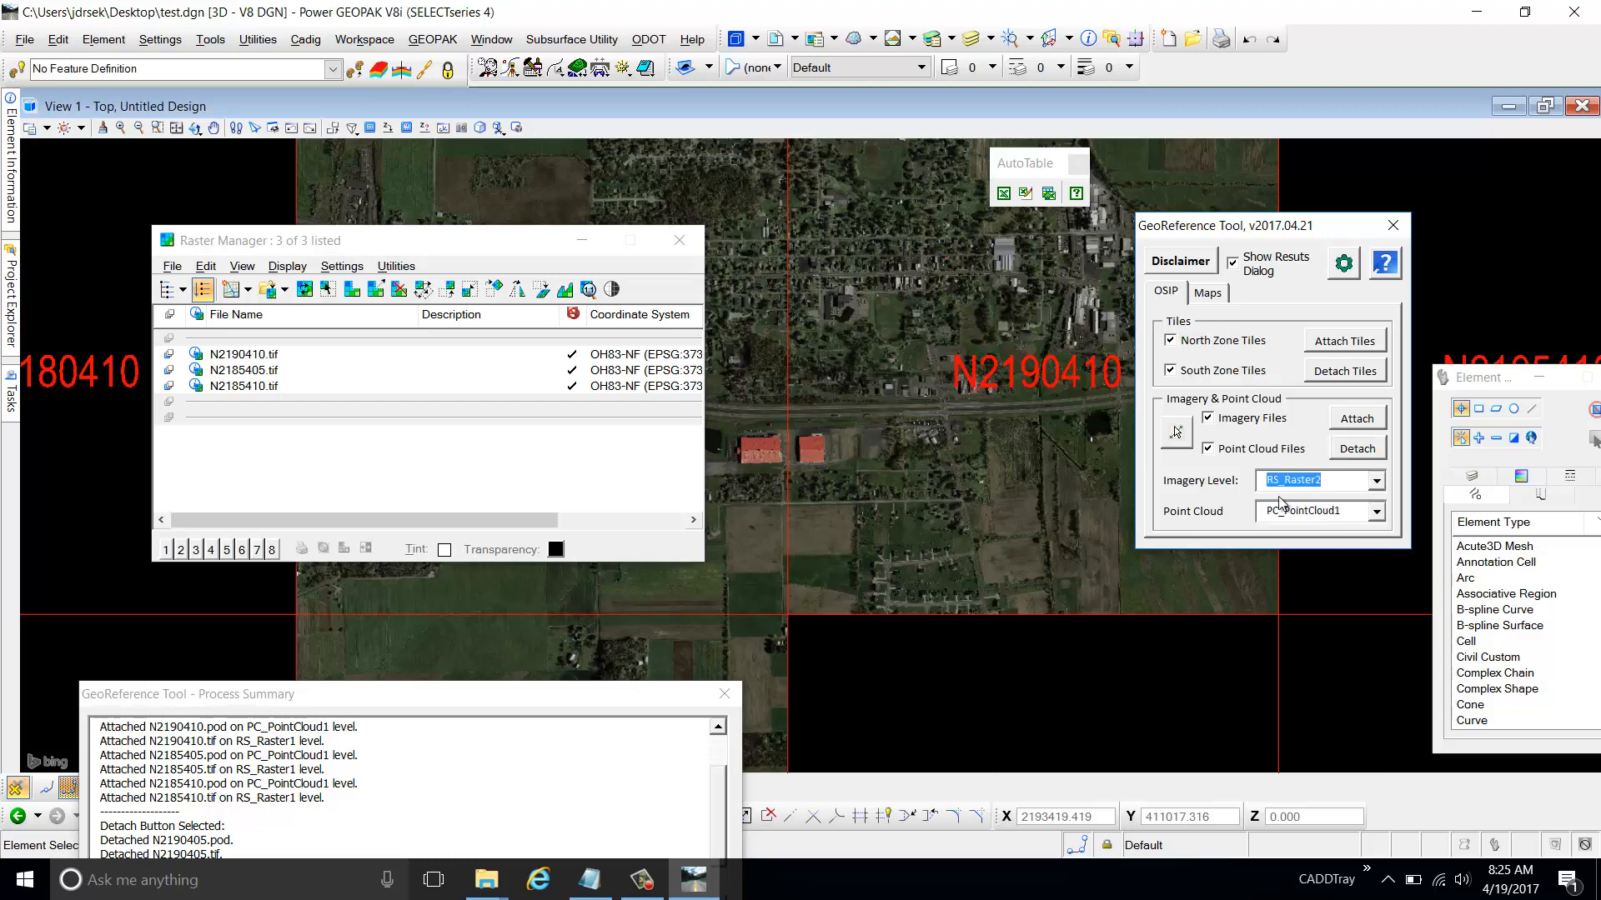
pyautogui.click(1376, 511)
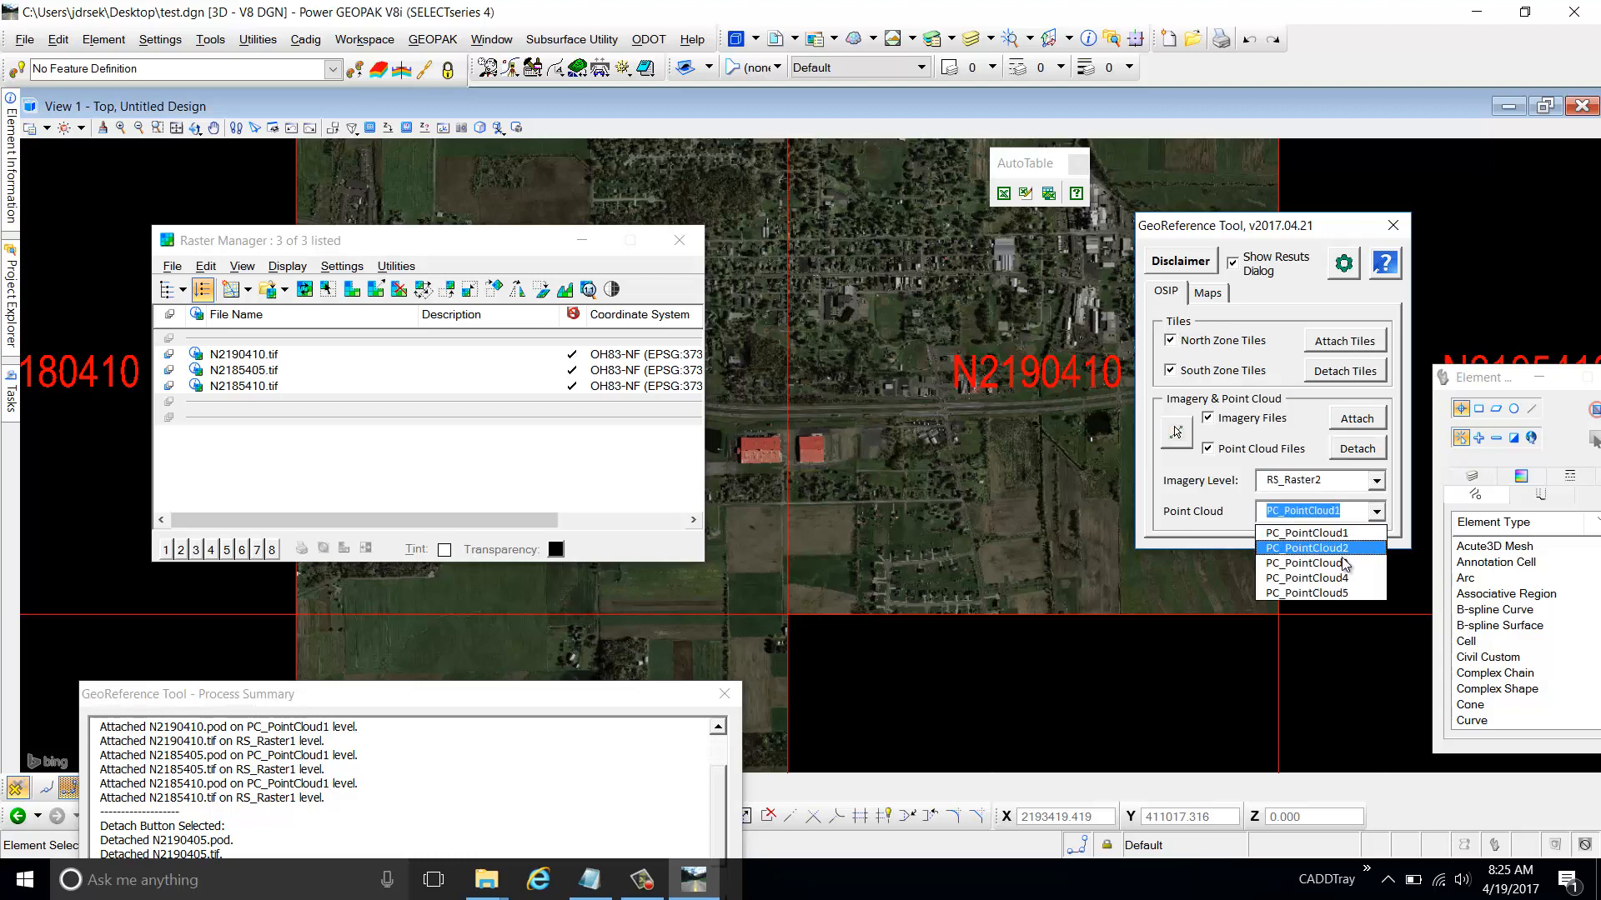
pyautogui.click(1325, 558)
# Choose an imagery level for Bing Maps and select the Aerial option
pyautogui.click(1207, 292)
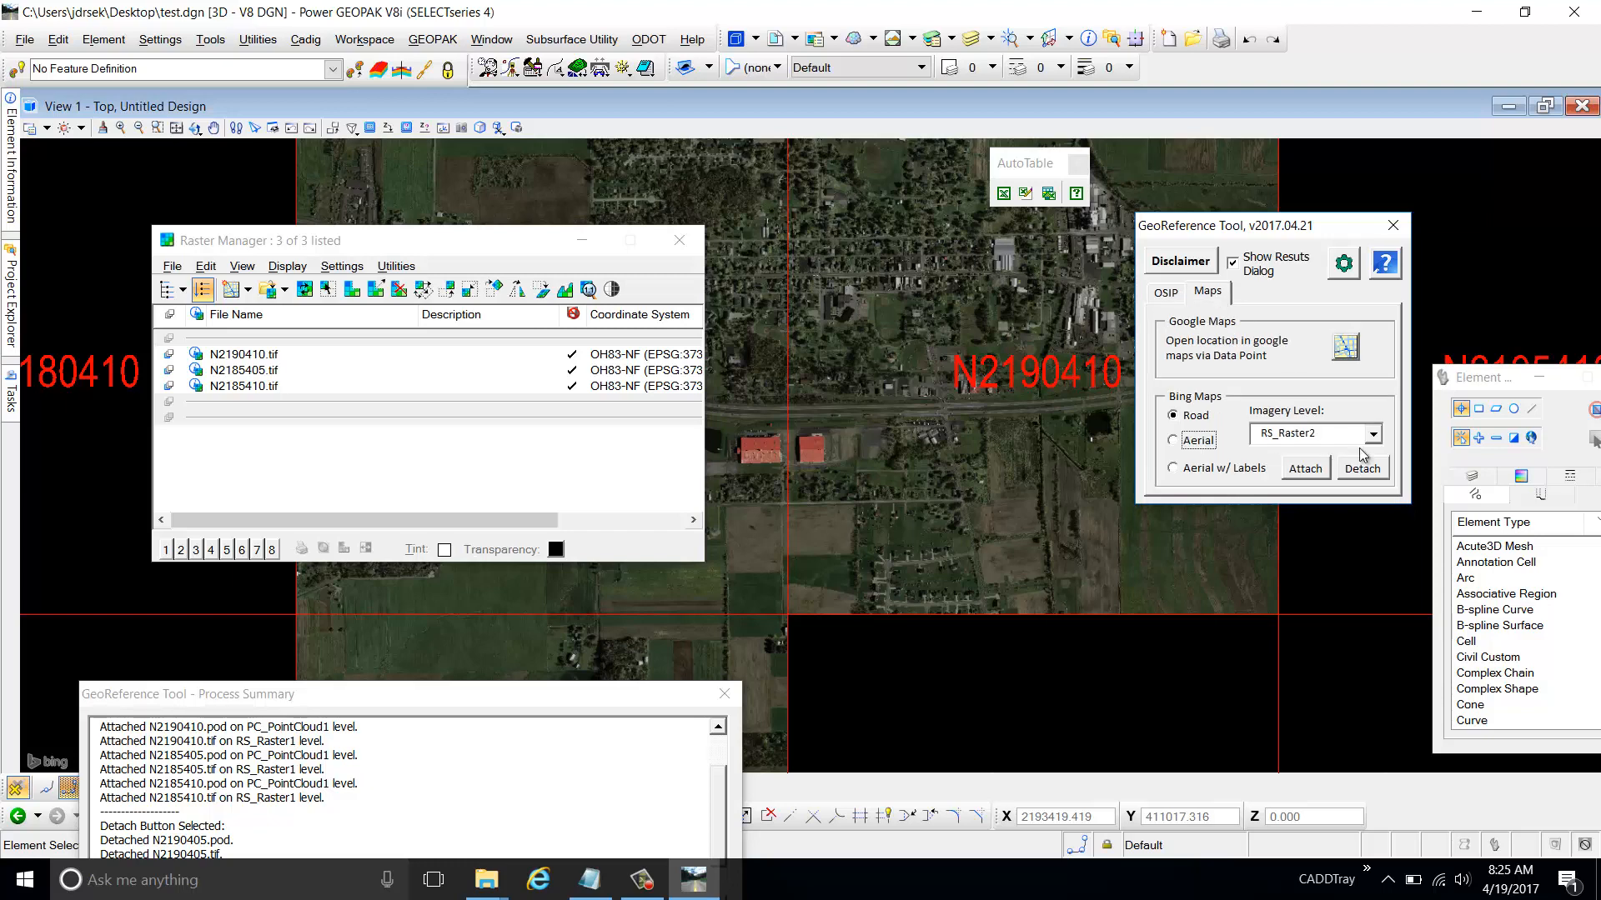
pyautogui.click(1372, 434)
pyautogui.click(1326, 451)
pyautogui.click(1197, 441)
# Save the tool's current dialog choices as defaults in OSIP Reference Settings and close the settings
pyautogui.click(1166, 293)
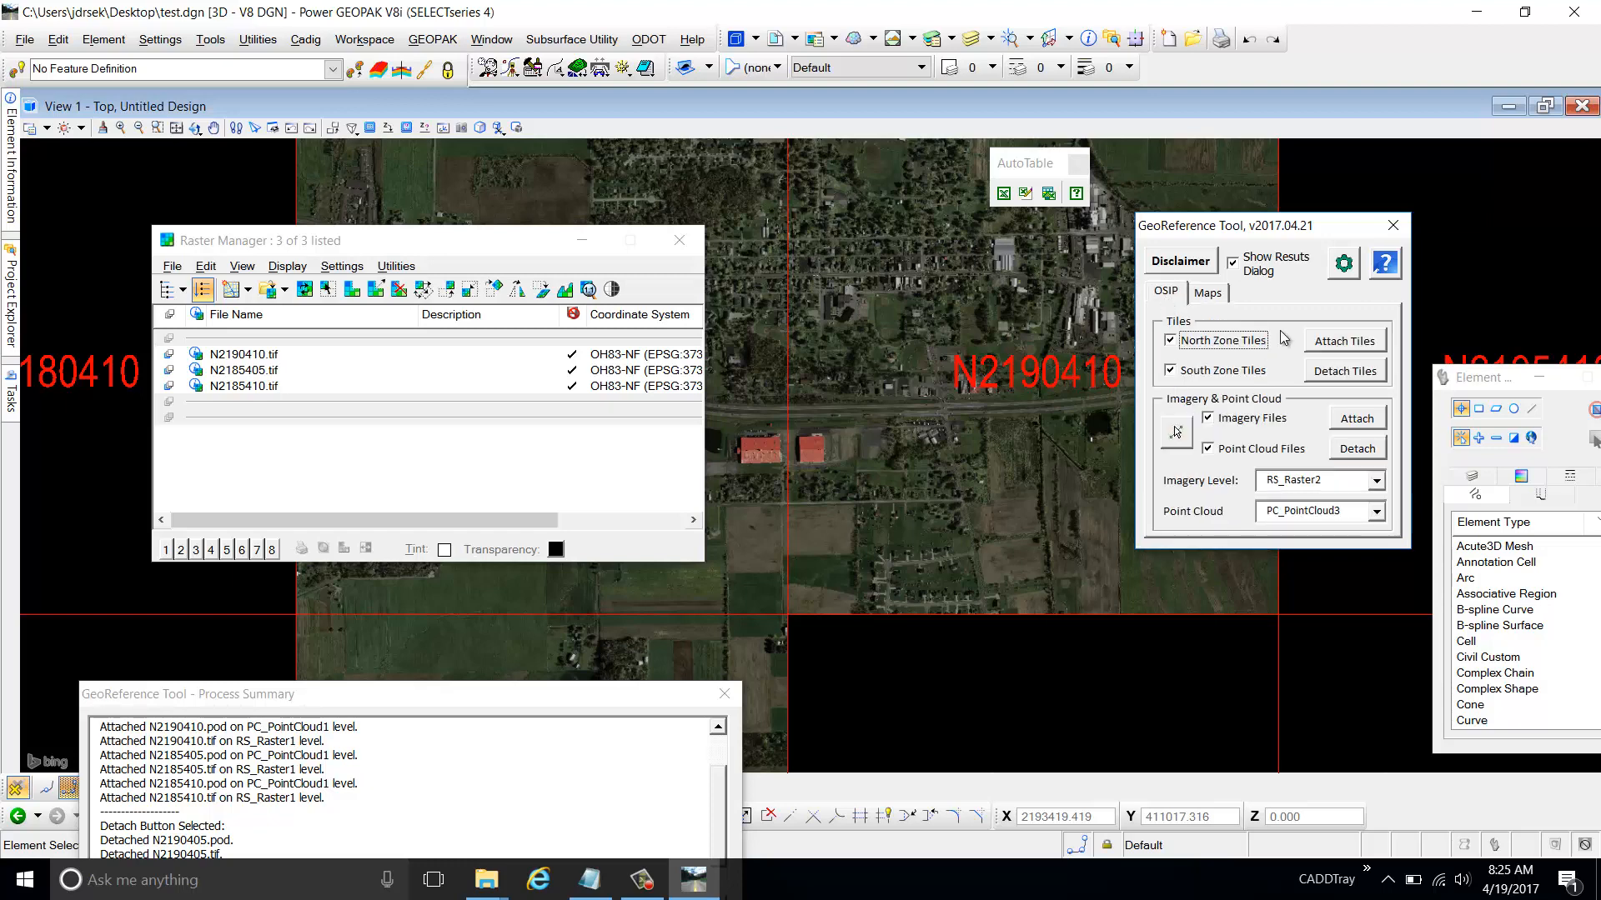
pyautogui.click(1342, 263)
pyautogui.moveTo(821, 319); pyautogui.dragTo(806, 197)
pyautogui.click(689, 414)
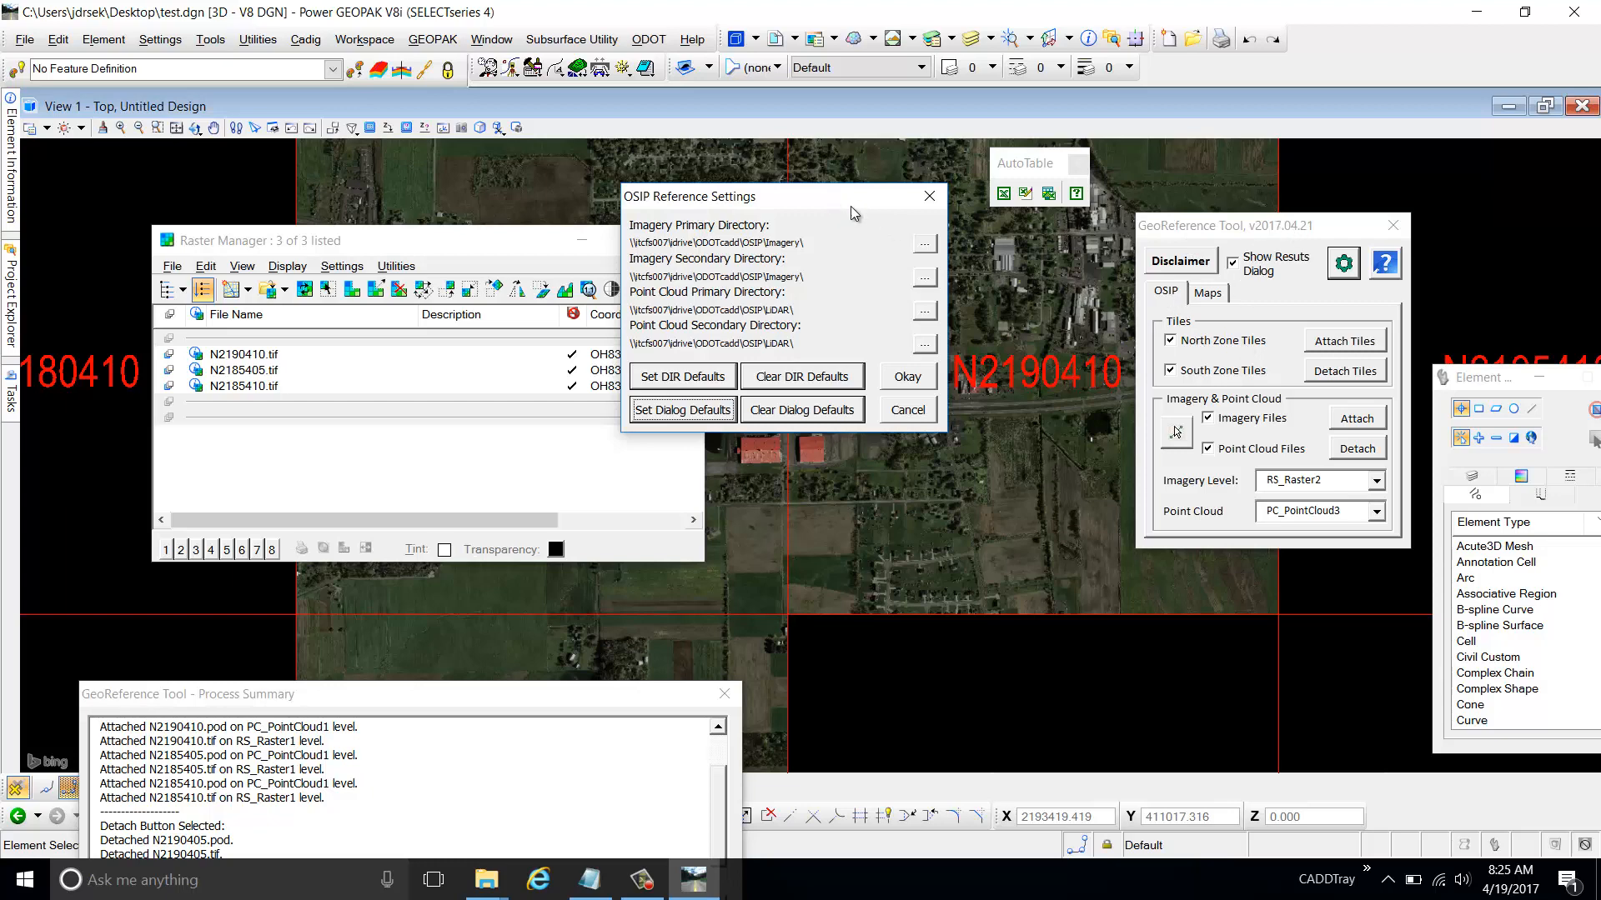
pyautogui.moveTo(844, 198); pyautogui.dragTo(1042, 254)
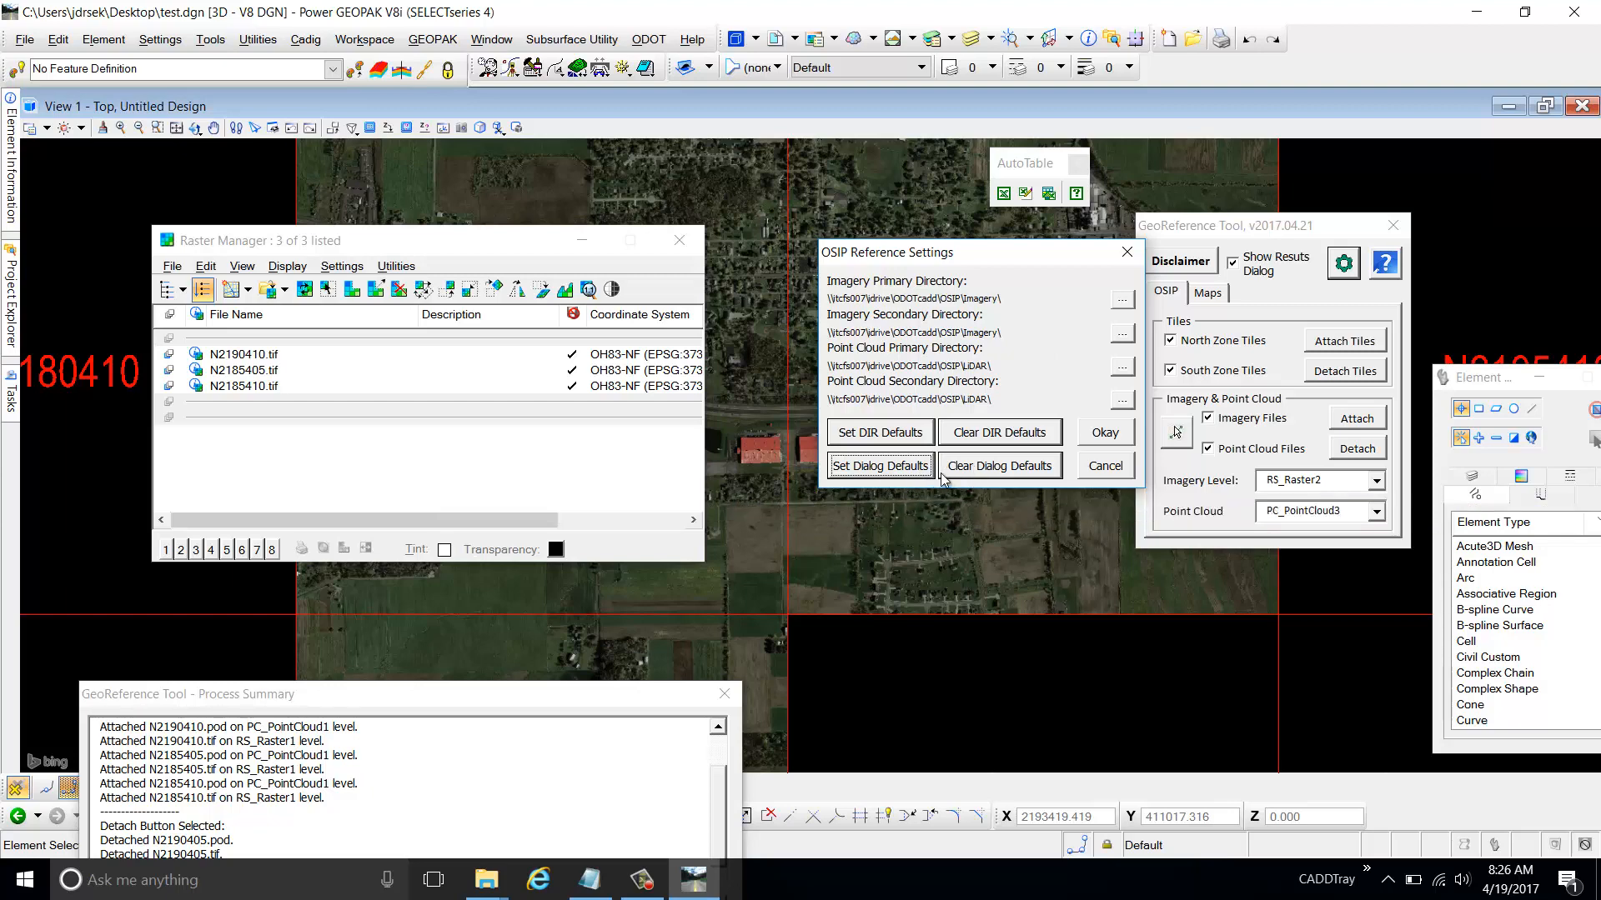
pyautogui.click(1107, 467)
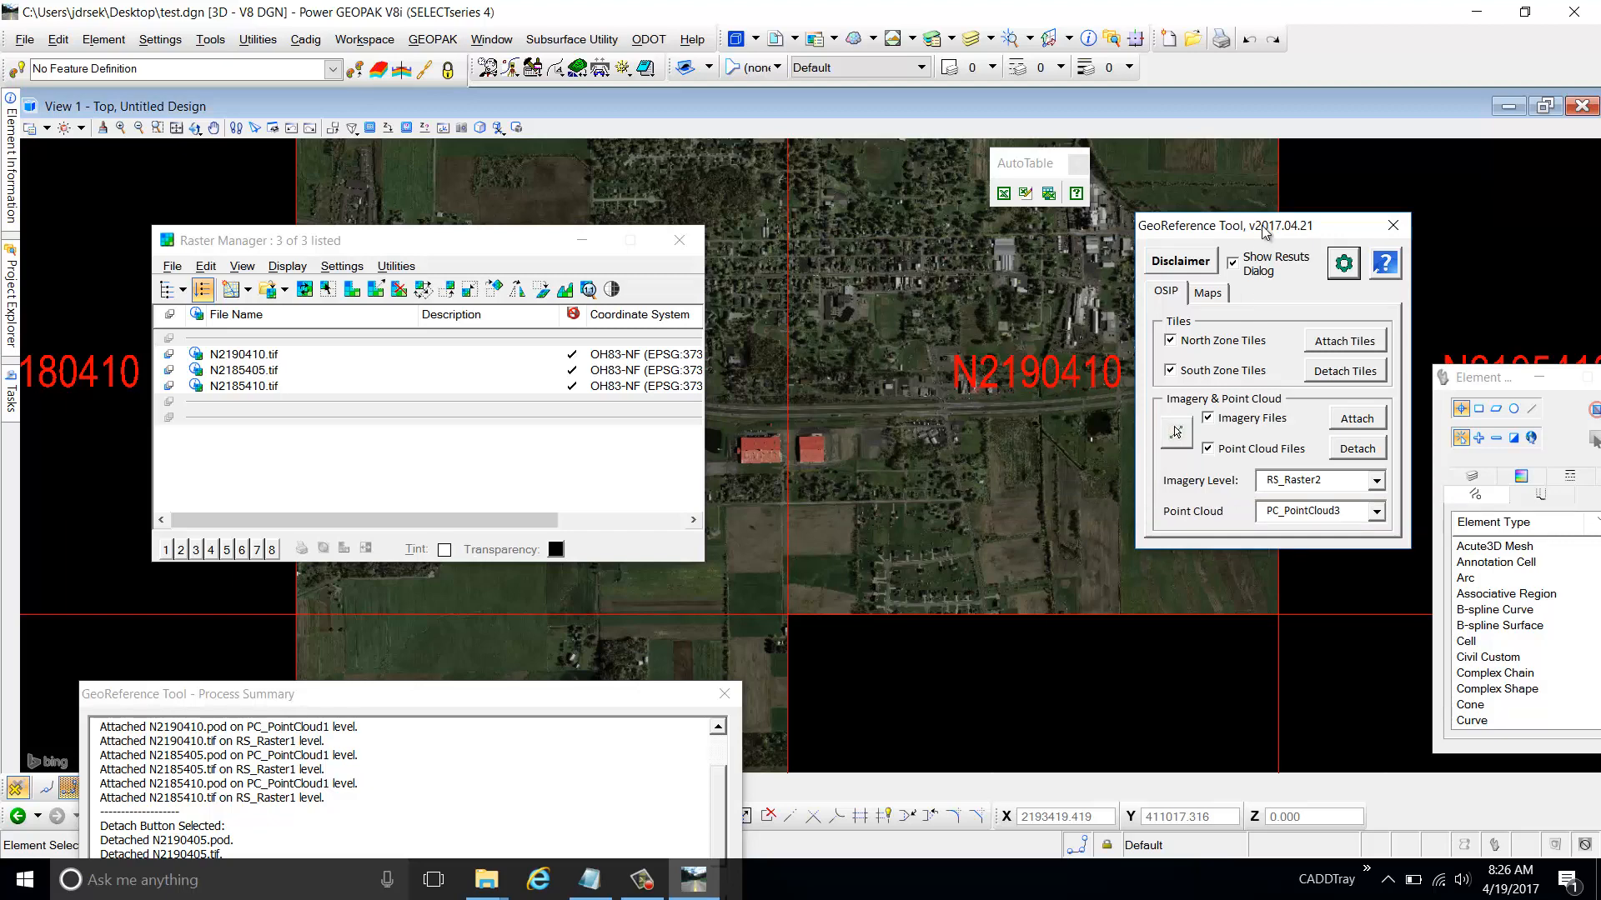
# Open the GeoReference Tool help document, look through it to the Contacts section, close it and return to the OSIP options
pyautogui.moveTo(1264, 232); pyautogui.dragTo(1127, 286)
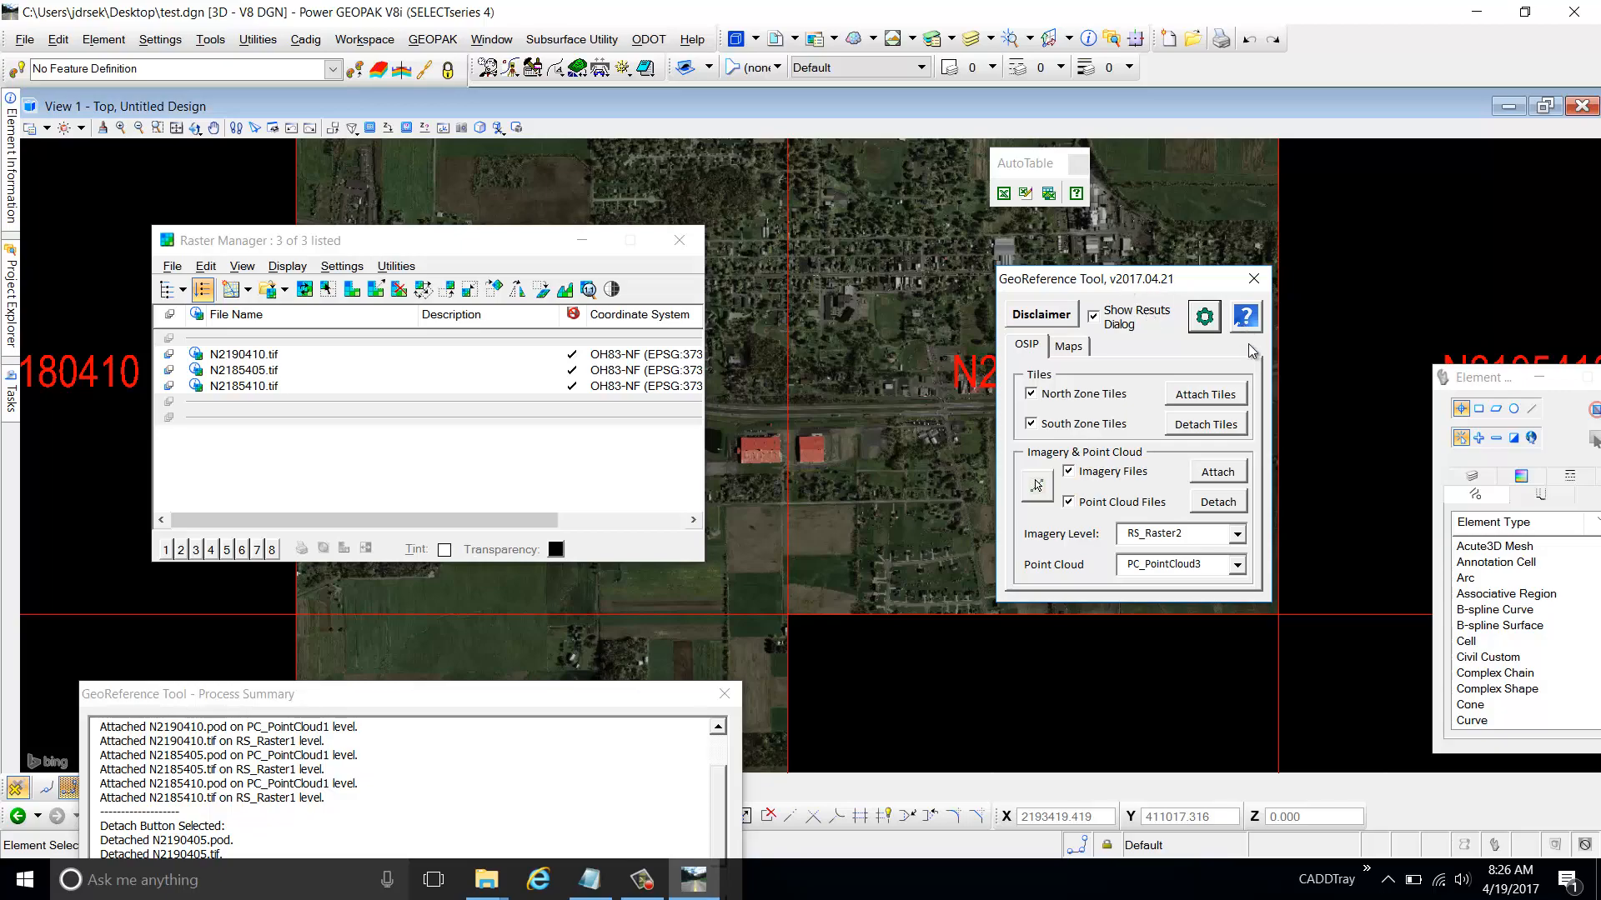
pyautogui.click(1248, 324)
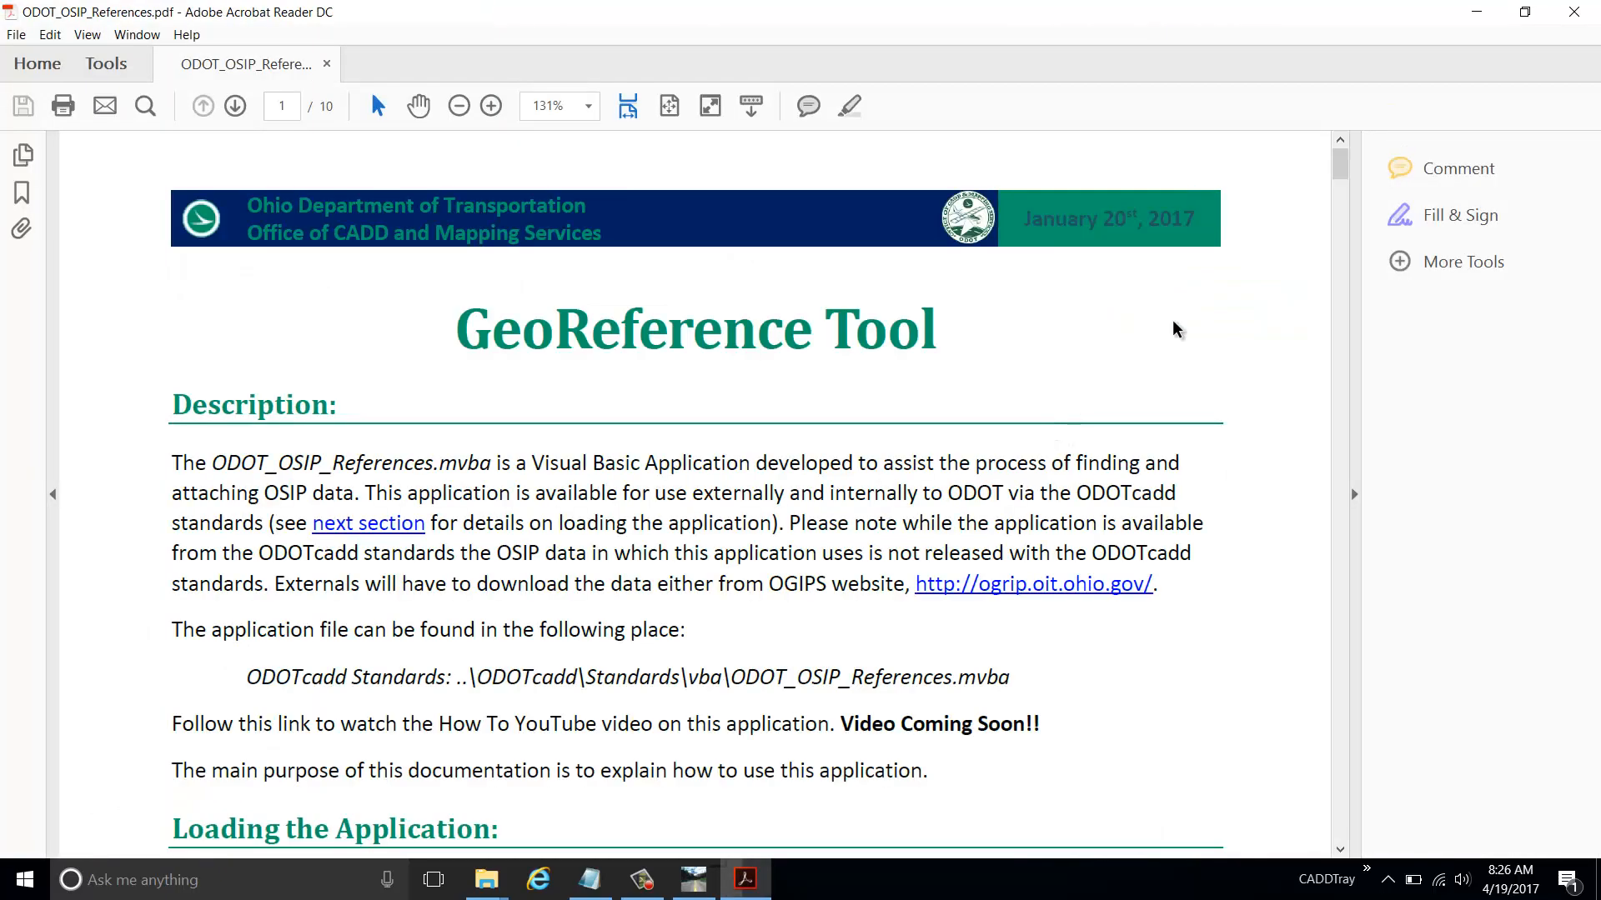
pyautogui.moveTo(1340, 164); pyautogui.dragTo(1294, 823)
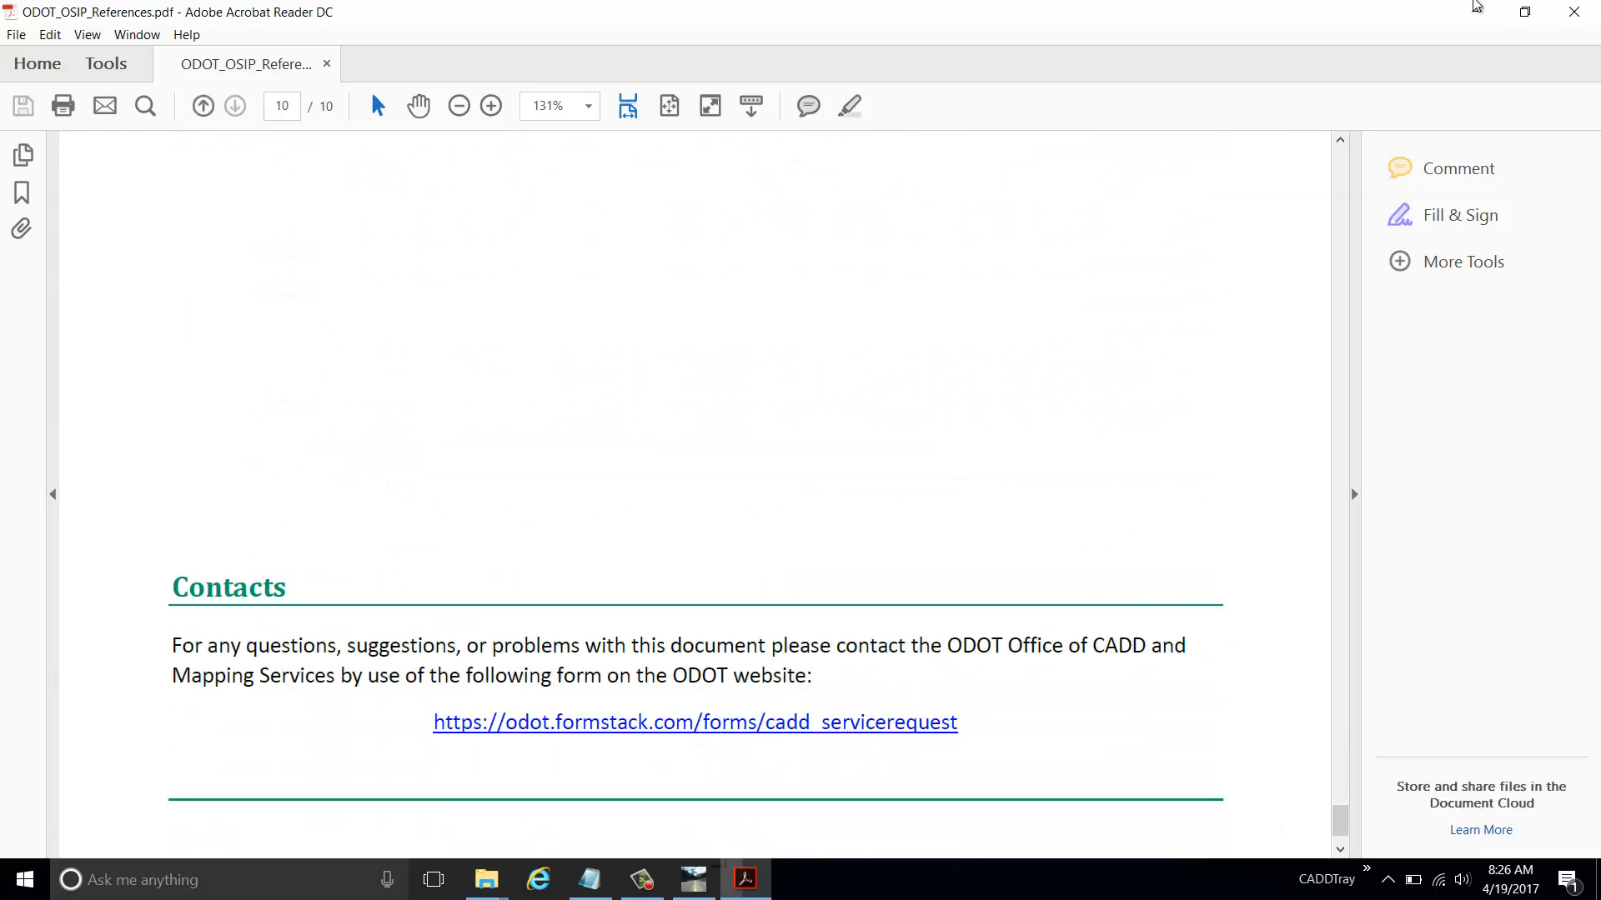
pyautogui.click(1574, 12)
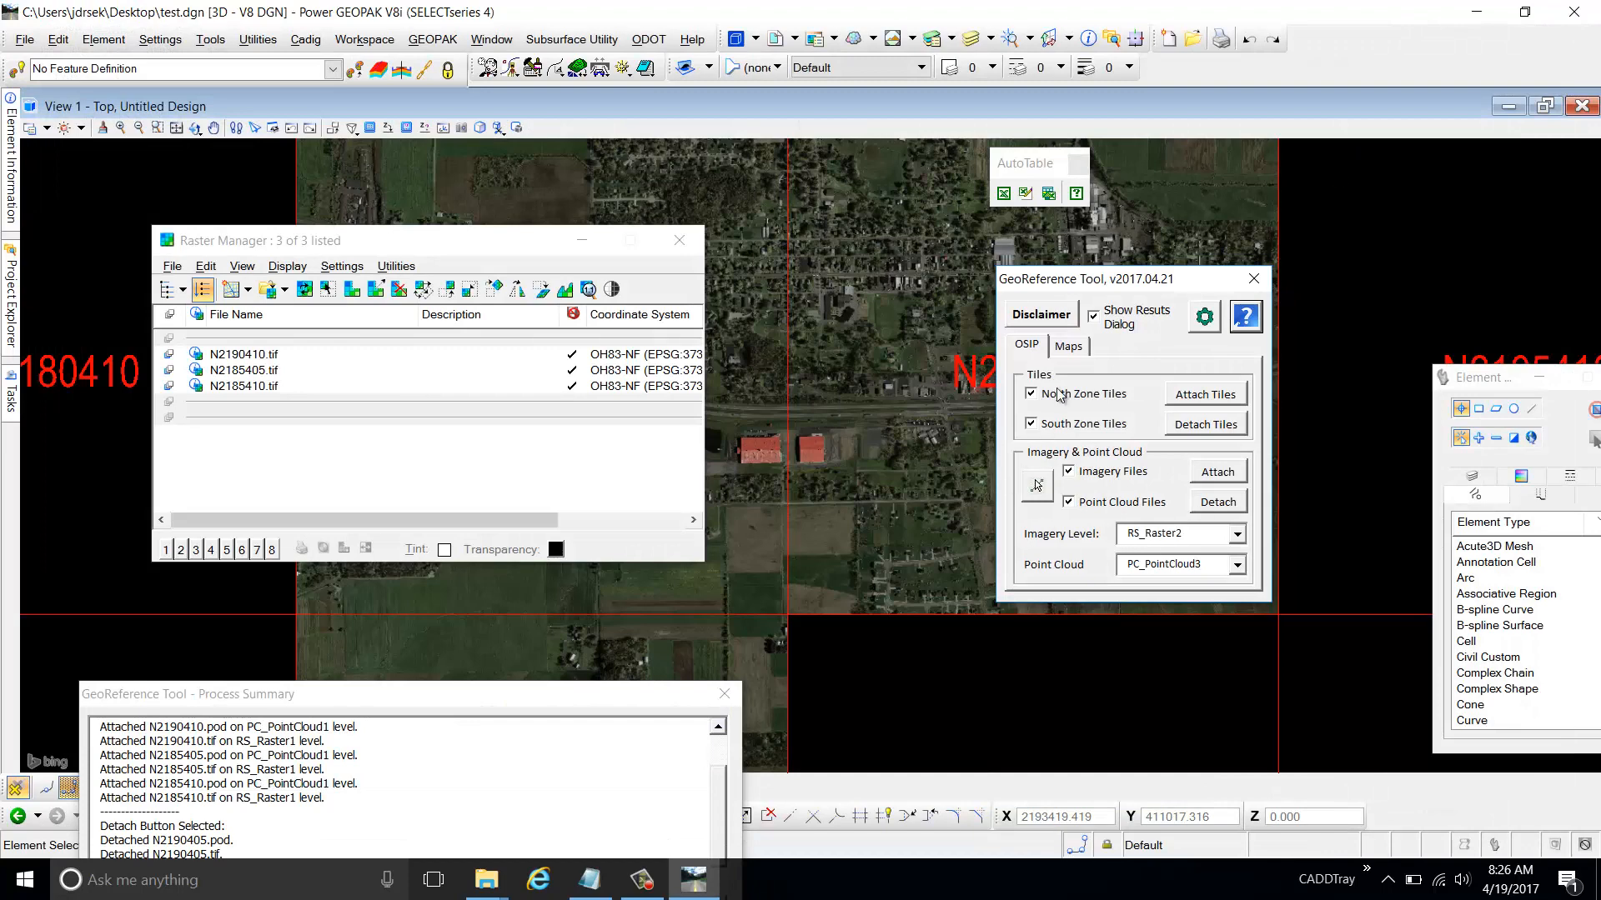
pyautogui.moveTo(1098, 285); pyautogui.dragTo(1249, 233)
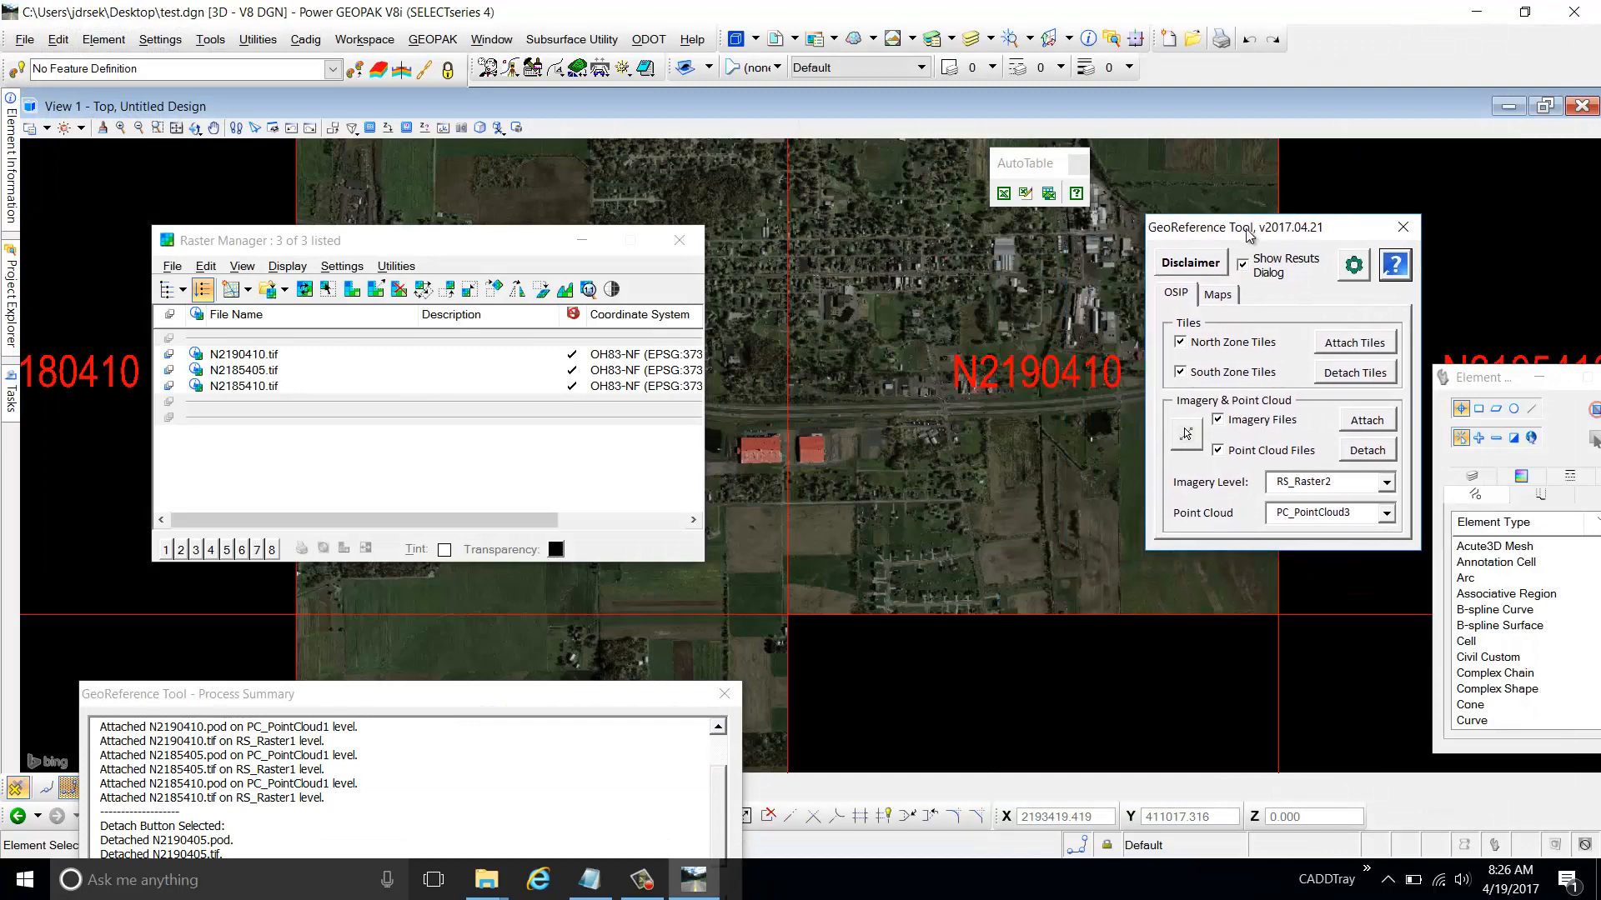
pyautogui.click(1166, 296)
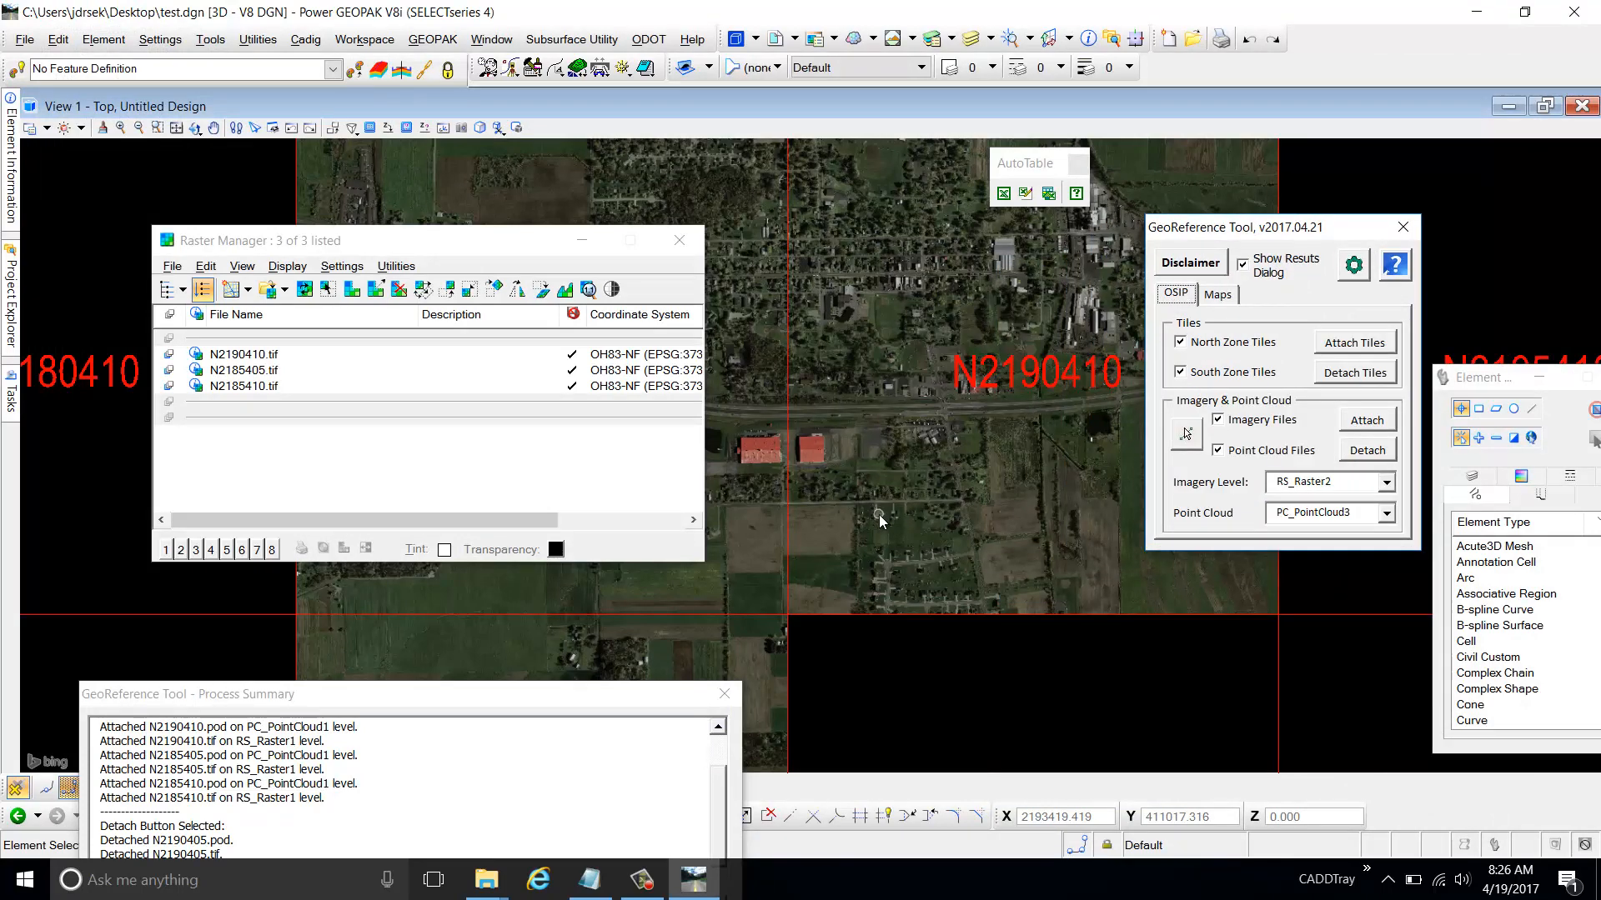